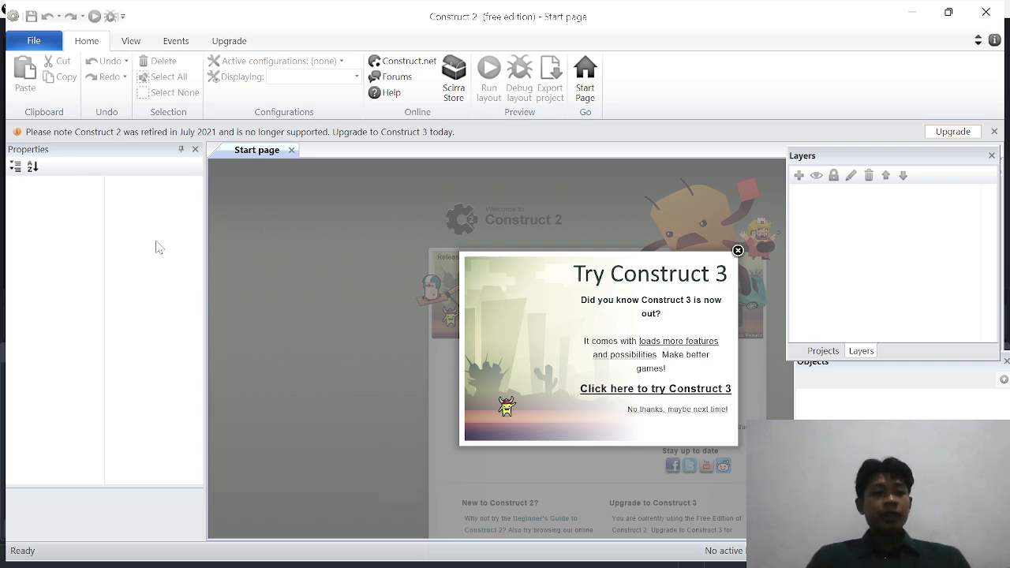
pyautogui.click(37, 40)
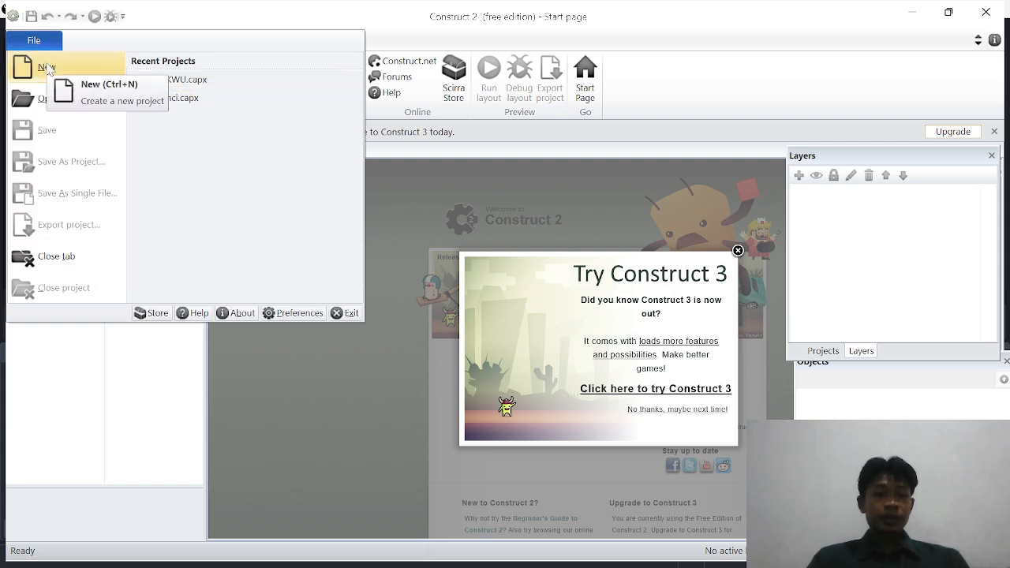
pyautogui.click(46, 67)
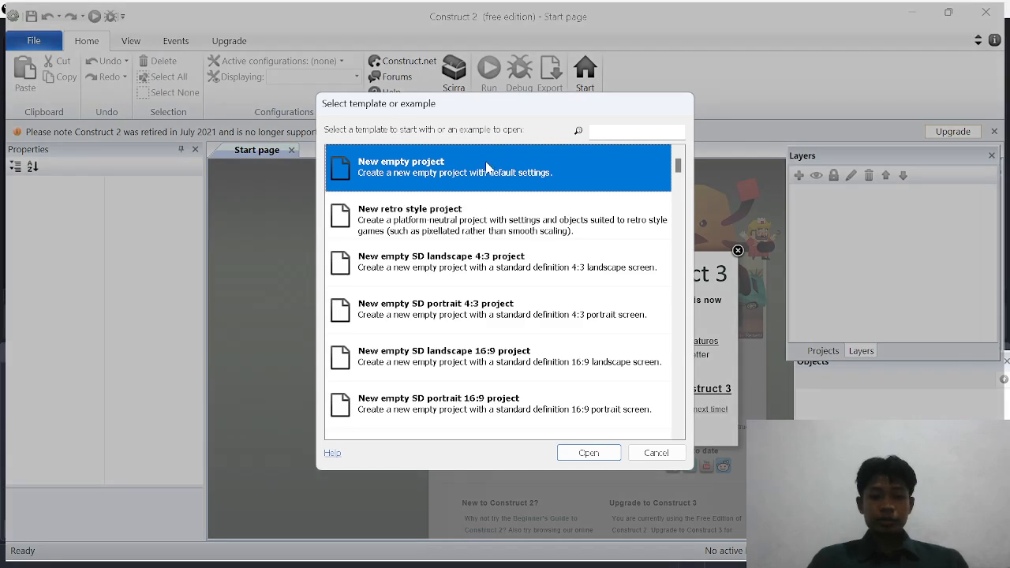
pyautogui.click(655, 453)
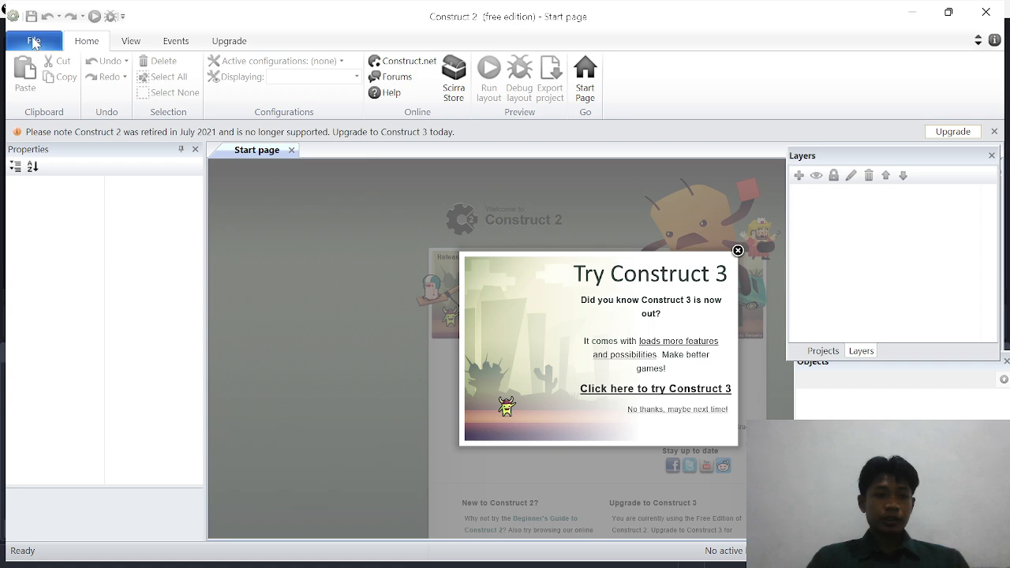
# Open the recent project Game KWU.capx.
pyautogui.click(34, 42)
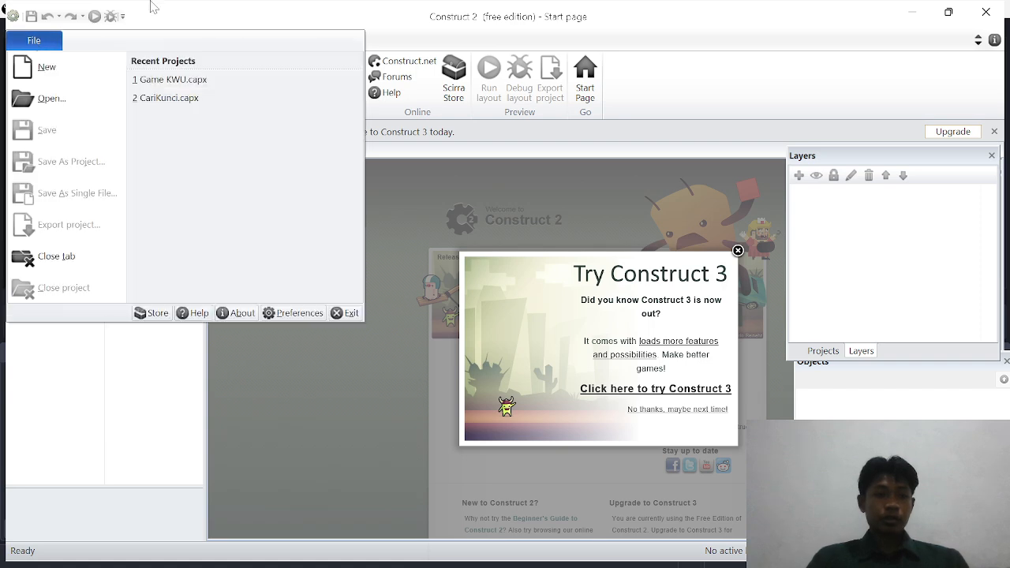
pyautogui.click(177, 83)
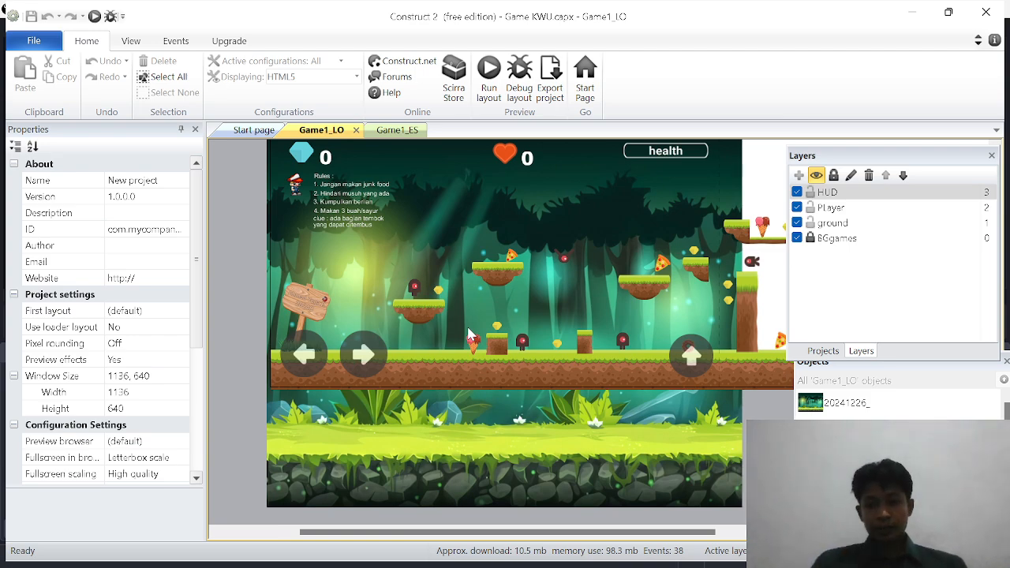
# Lock the ground, PLayer and HUD layers, keeping HUD above PLayer in the layer order.
pyautogui.click(809, 223)
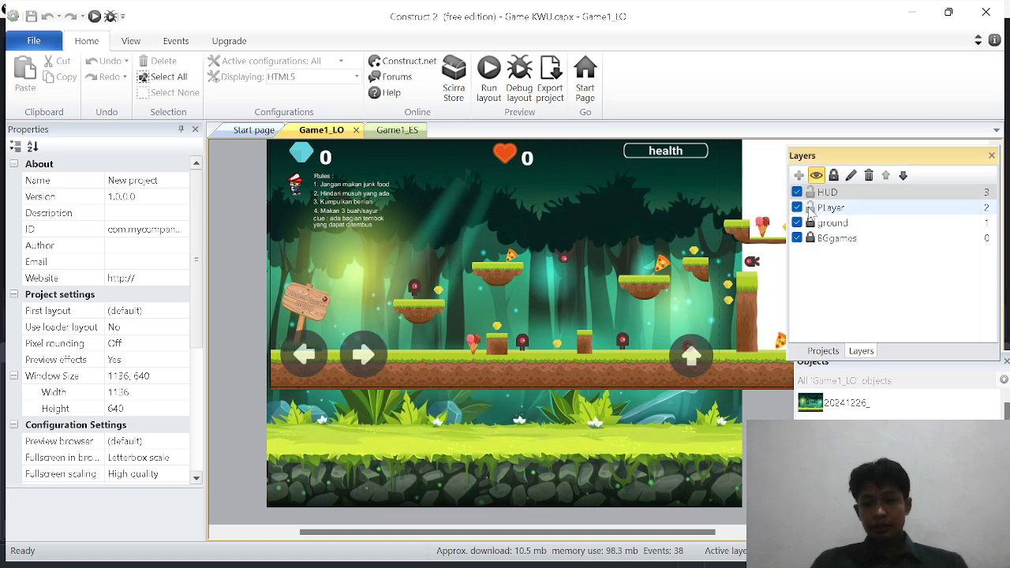
pyautogui.moveTo(811, 197); pyautogui.dragTo(812, 209)
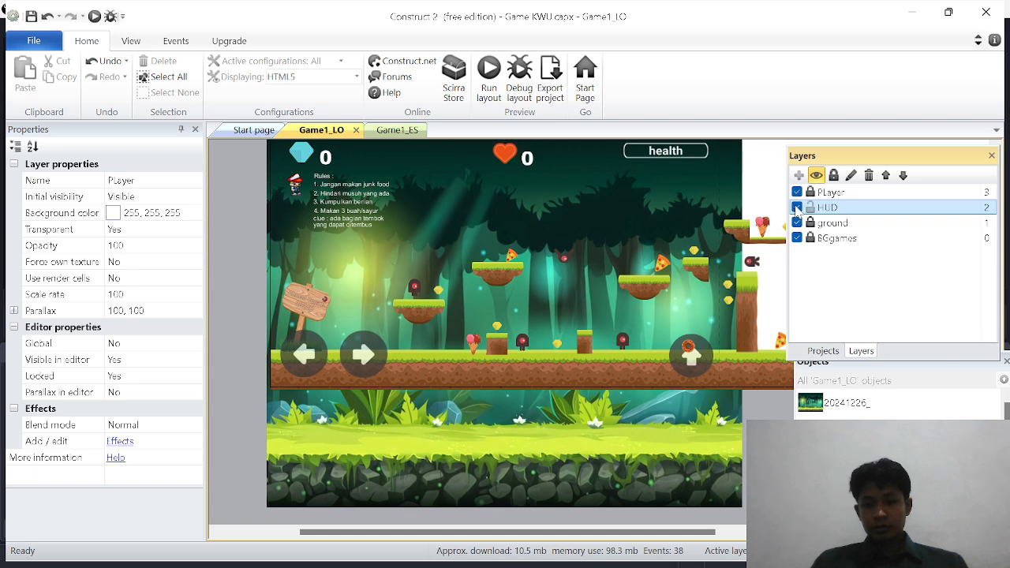
pyautogui.moveTo(807, 213); pyautogui.dragTo(809, 192)
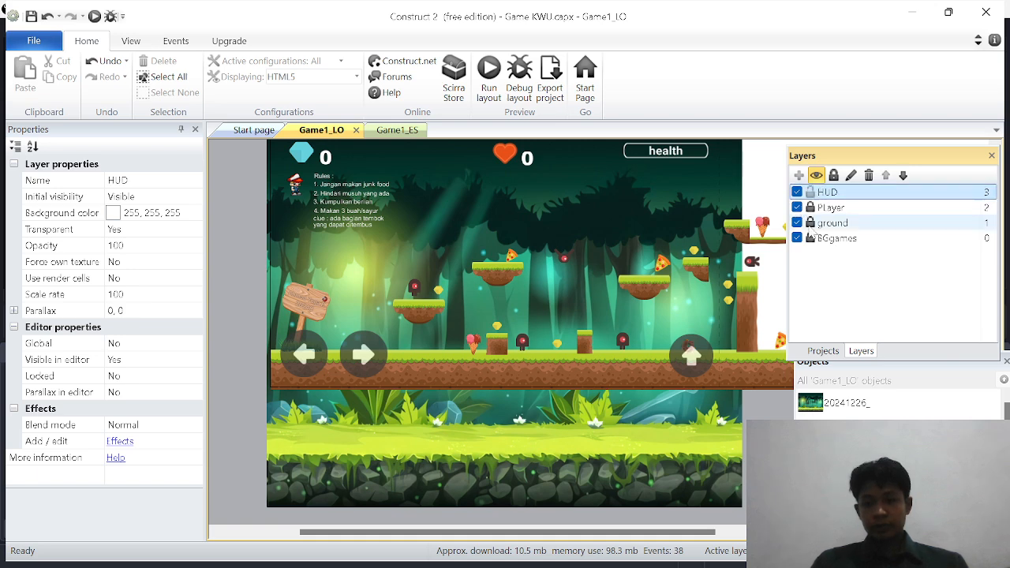
pyautogui.click(810, 193)
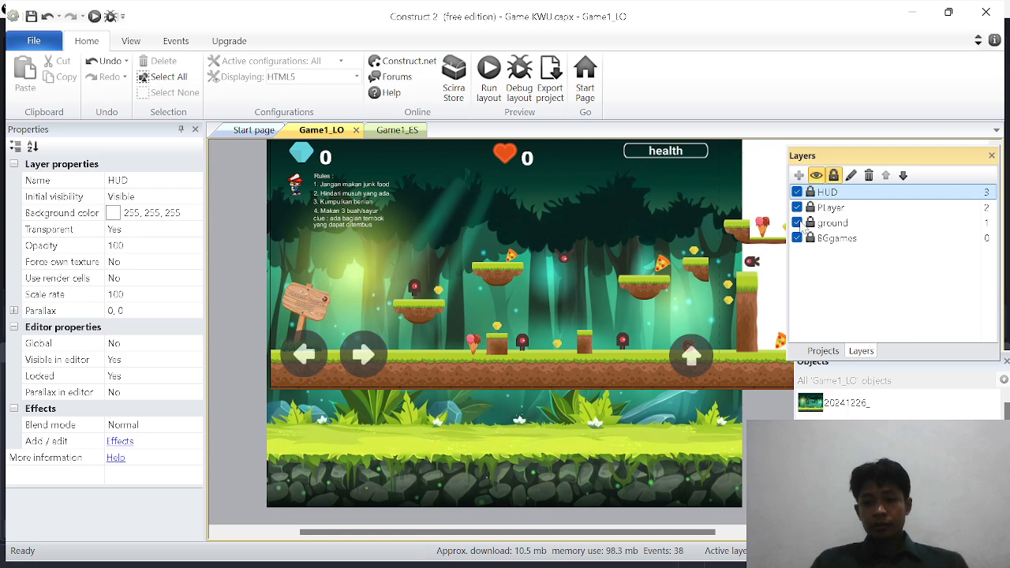
# Hide the ground, PLayer and HUD layers so only the BGgames background layer is shown in the layout.
pyautogui.click(796, 222)
pyautogui.click(797, 207)
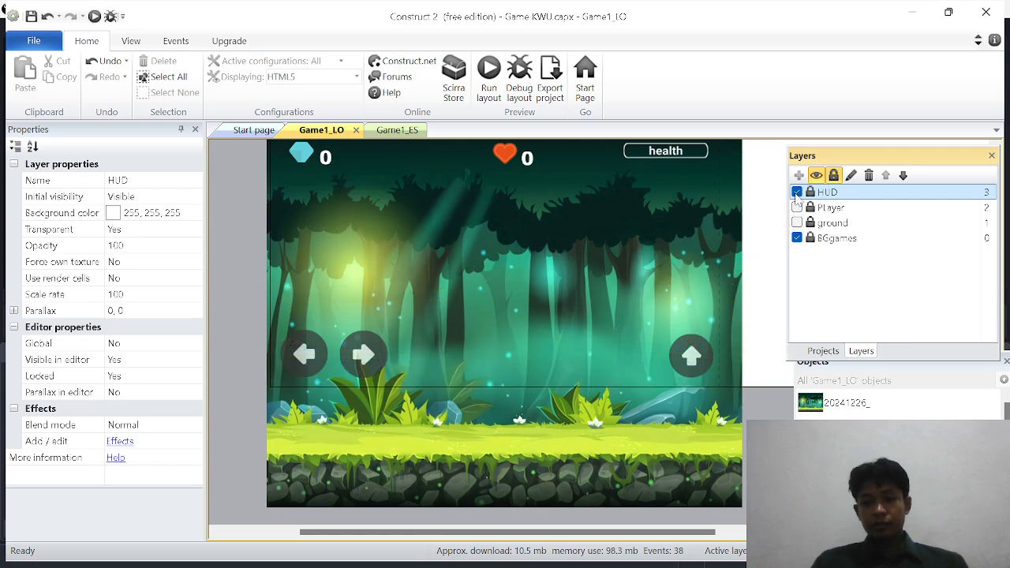
pyautogui.click(797, 192)
pyautogui.keyDown('shift'); pyautogui.hscroll(-1, 380, 312); pyautogui.keyUp('shift')
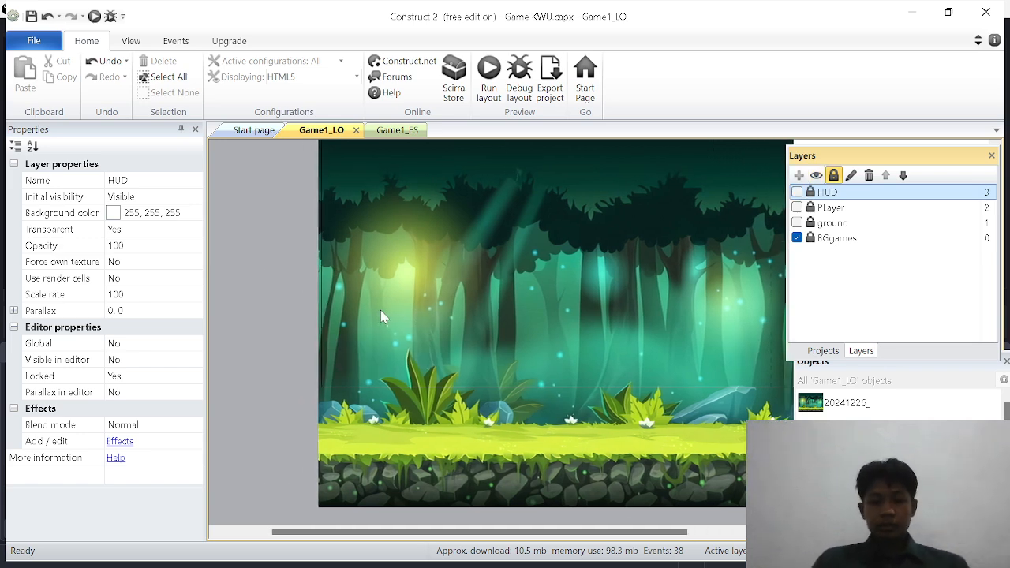
pyautogui.scroll(-1, 381, 313)
pyautogui.keyDown('ctrl'); pyautogui.scroll(-1, 381, 317); pyautogui.keyUp('ctrl')
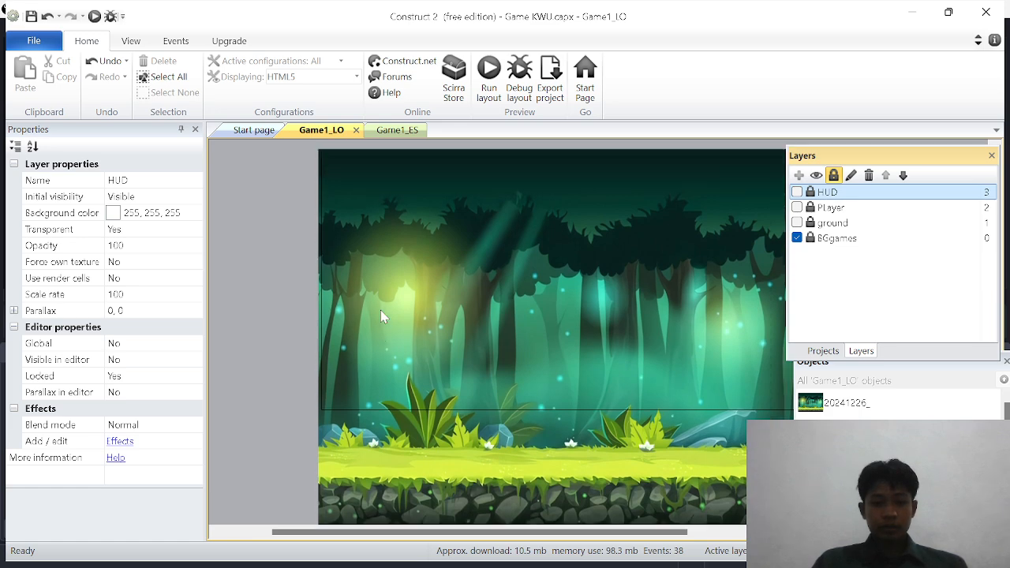
pyautogui.click(446, 273)
pyautogui.keyDown('shift'); pyautogui.hscroll(2, 679, 333); pyautogui.keyUp('shift')
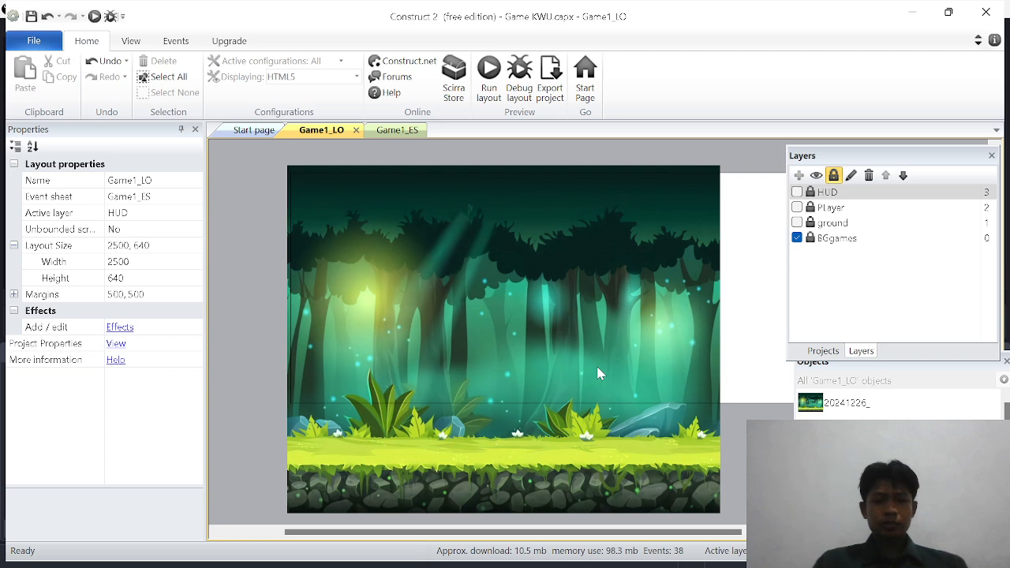
# Switch to File Explorer and open the background folder inside the Project Game folder.
pyautogui.click(579, 557)
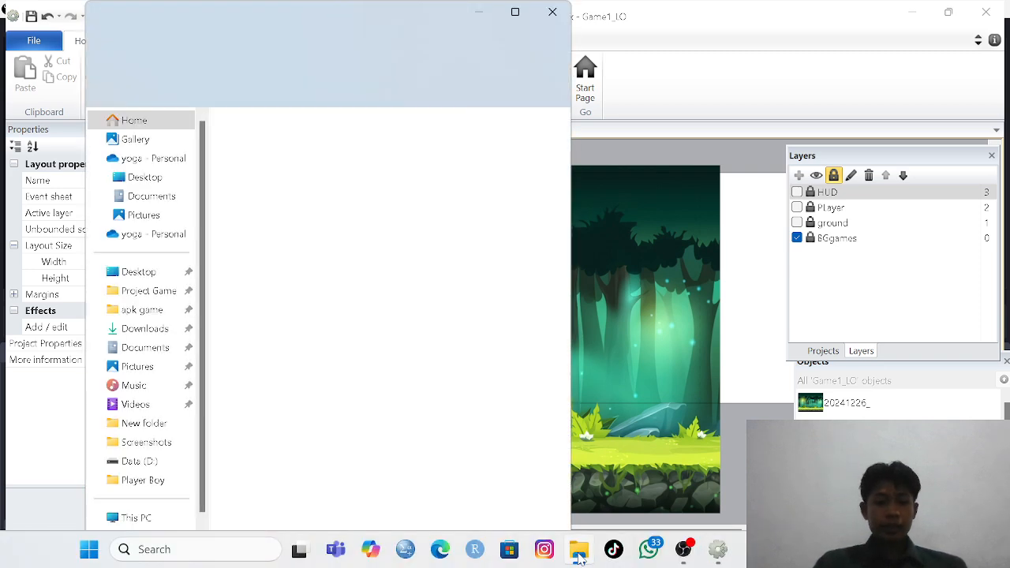
pyautogui.click(150, 293)
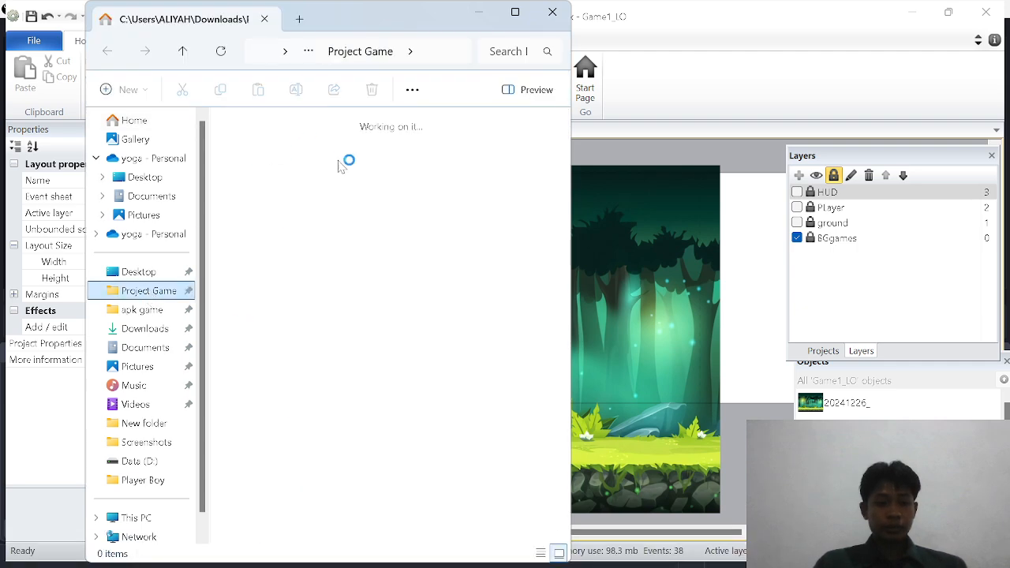
pyautogui.scroll(-2, 363, 374)
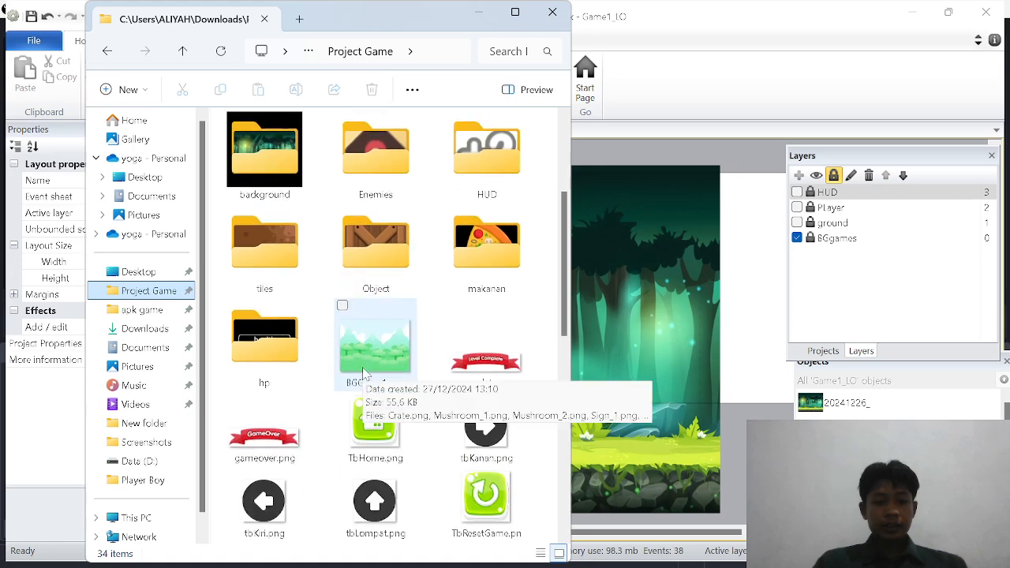
pyautogui.scroll(-3, 364, 374)
pyautogui.scroll(3, 364, 374)
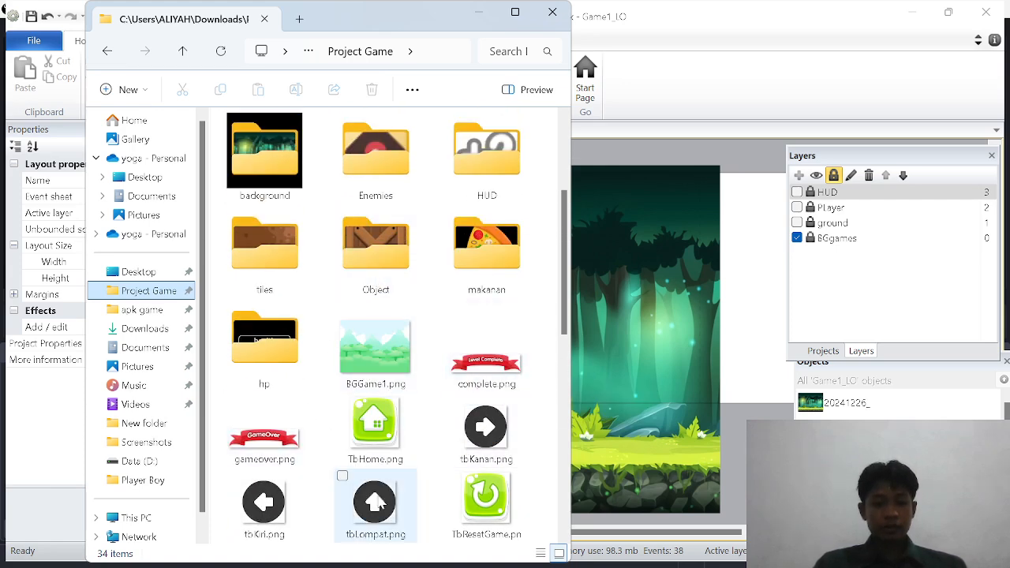
pyautogui.scroll(1, 290, 230)
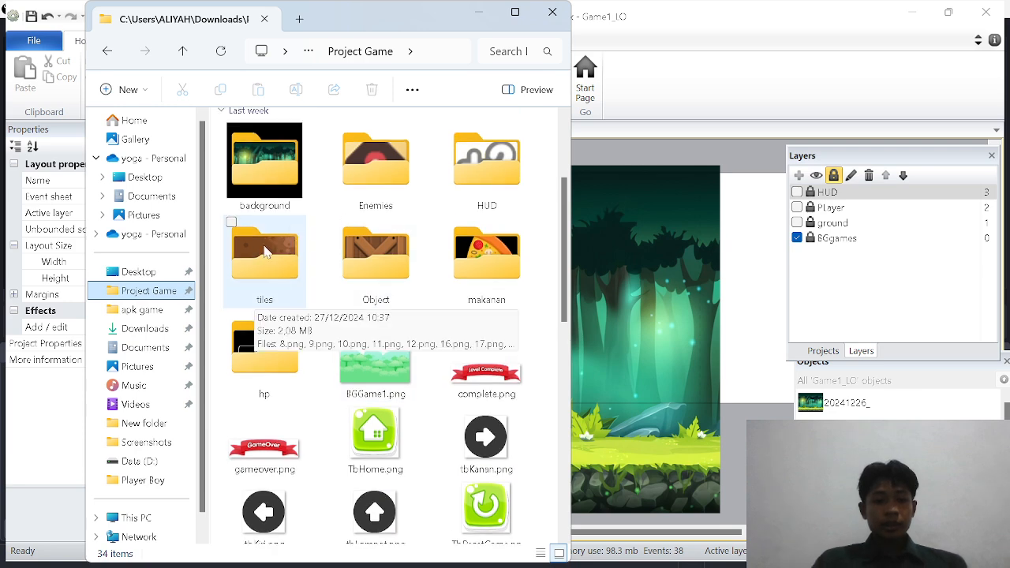
pyautogui.doubleClick(269, 170)
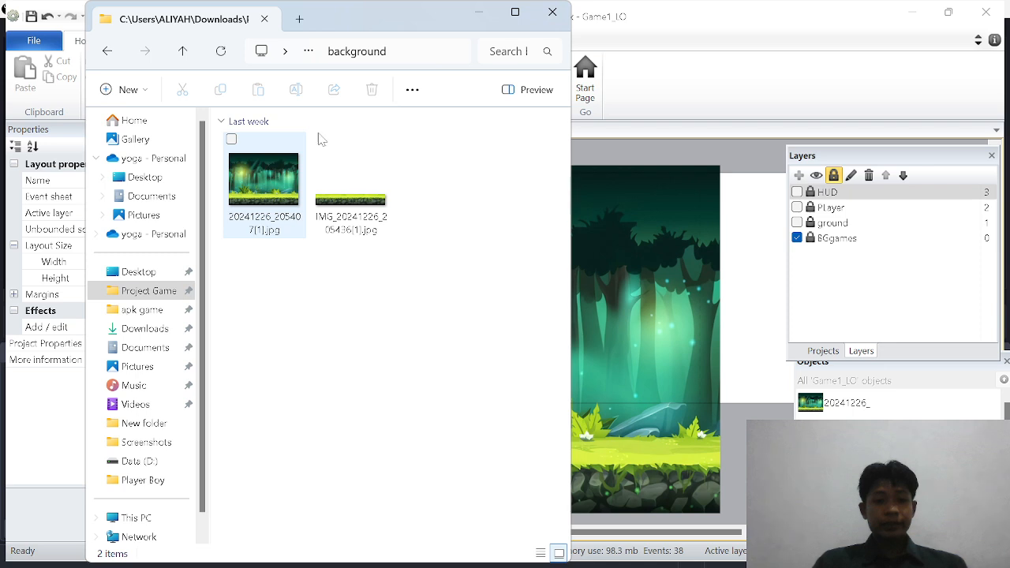
# Try adding the forest background JPG to the Game1_LO layout as a sprite, and undo the insertion.
pyautogui.moveTo(271, 174); pyautogui.dragTo(415, 317)
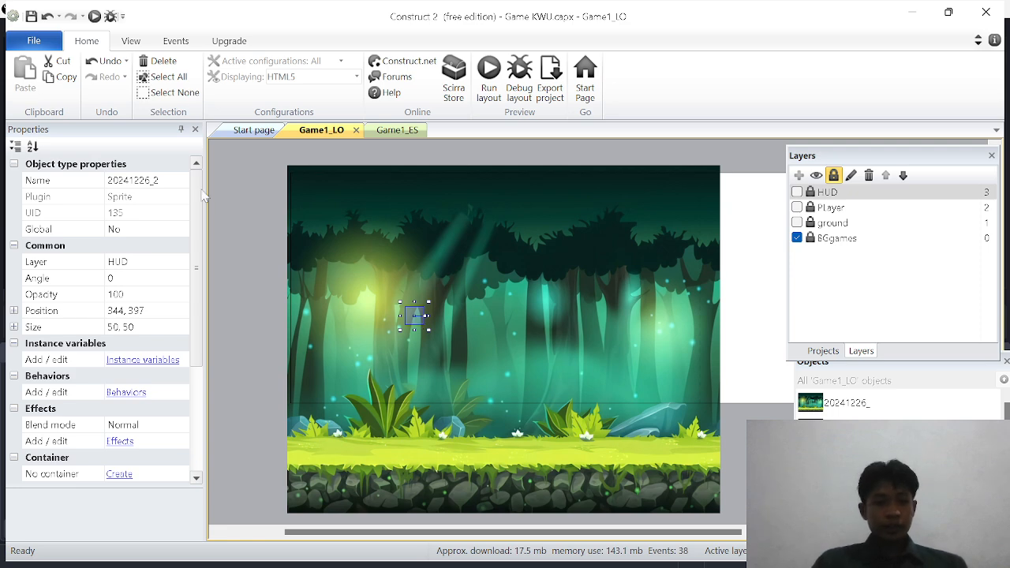
pyautogui.click(93, 65)
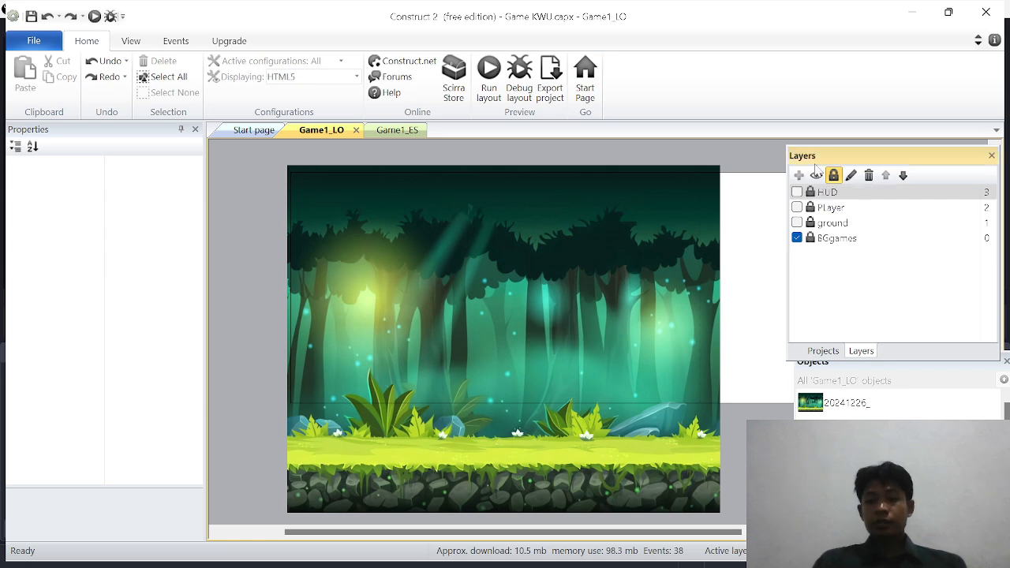
# Show the ground layer and view it alone by temporarily hiding the BGgames layer, restoring the background's visibility.
pyautogui.click(844, 224)
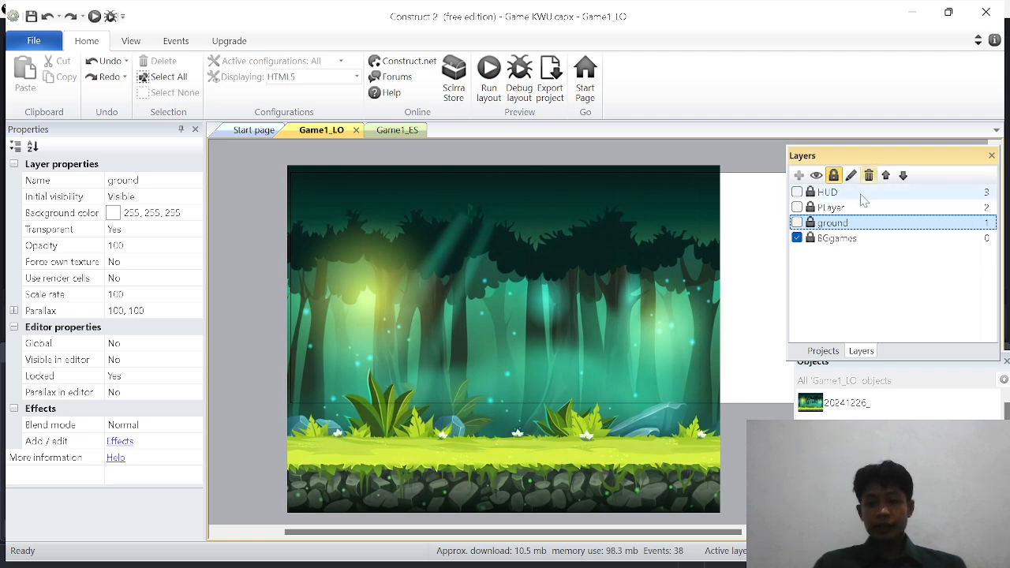
pyautogui.click(796, 222)
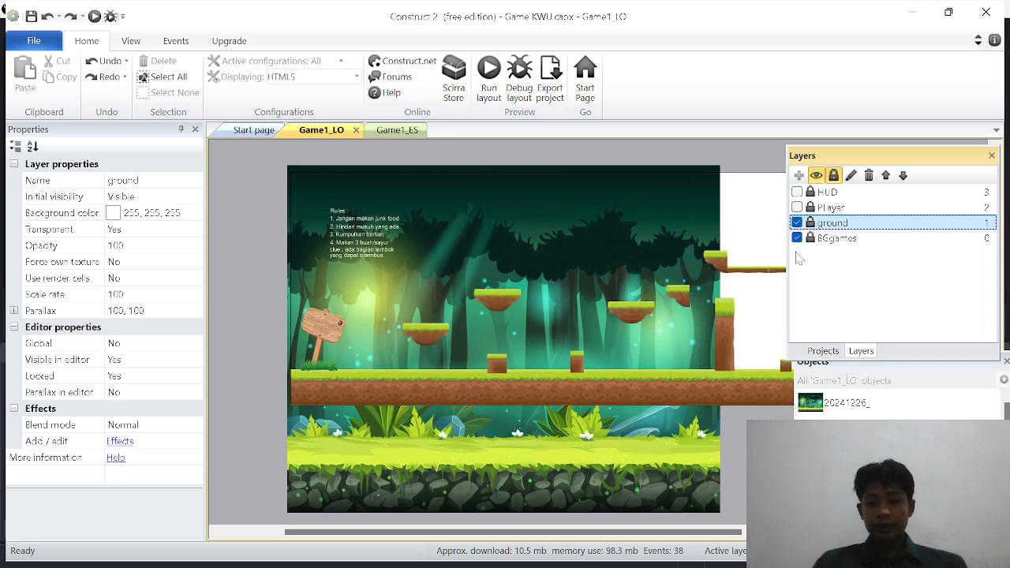
pyautogui.click(797, 238)
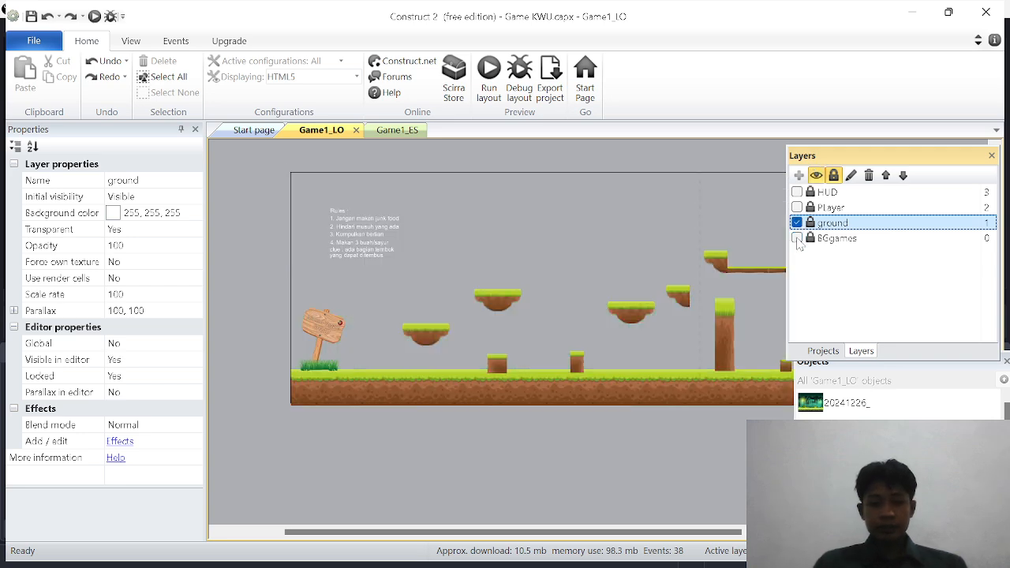
pyautogui.click(797, 239)
pyautogui.keyDown('ctrl'); pyautogui.scroll(1, 366, 359); pyautogui.keyUp('ctrl')
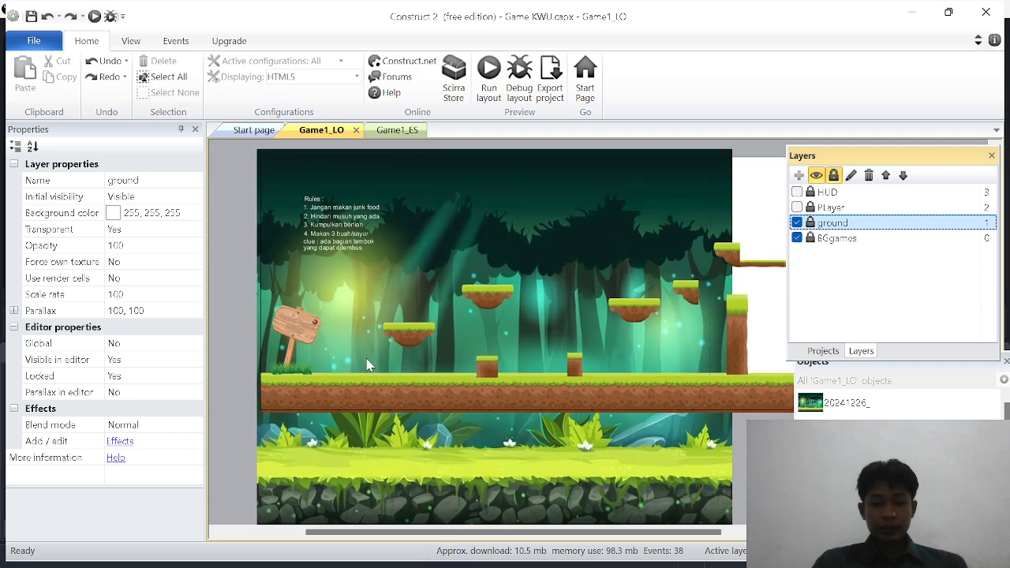
pyautogui.keyDown('ctrl'); pyautogui.scroll(2, 366, 365); pyautogui.keyUp('ctrl')
# Unlock the ground layer and select the long tiled ground strip to review its properties and the level's platforms.
pyautogui.click(401, 424)
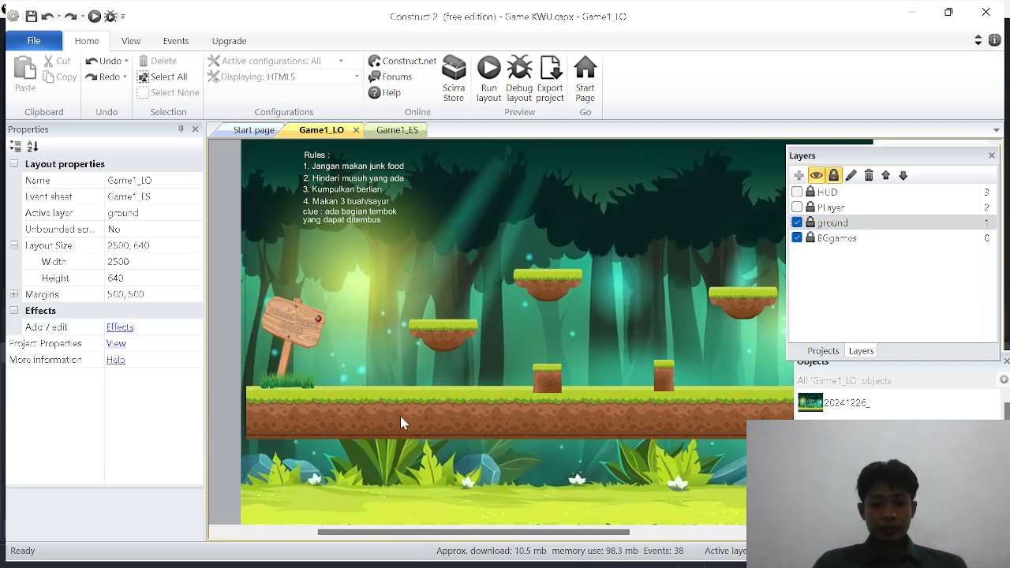
pyautogui.click(809, 223)
pyautogui.click(482, 417)
pyautogui.keyDown('ctrl'); pyautogui.scroll(-3, 483, 417); pyautogui.keyUp('ctrl')
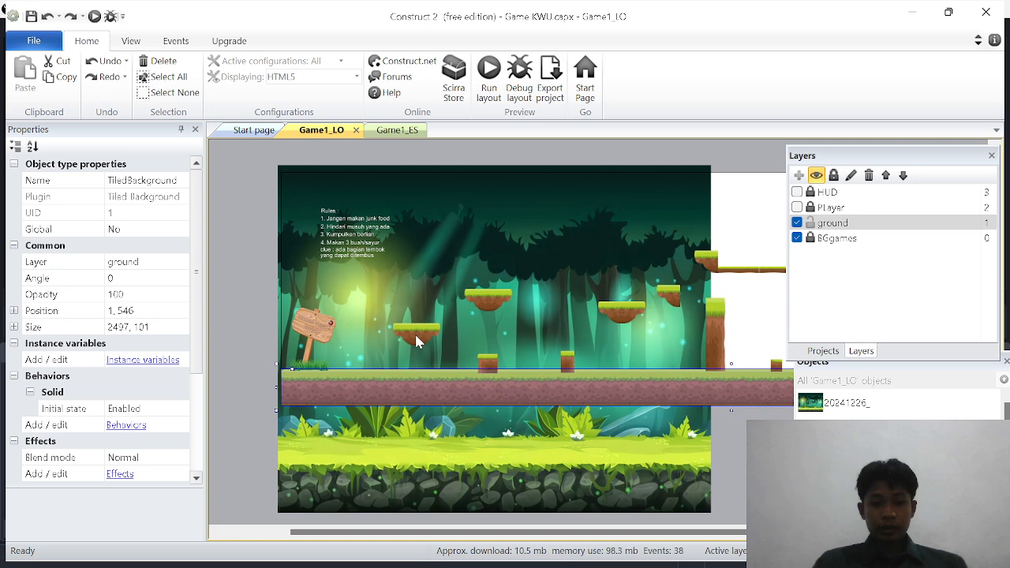
pyautogui.click(415, 334)
pyautogui.click(463, 393)
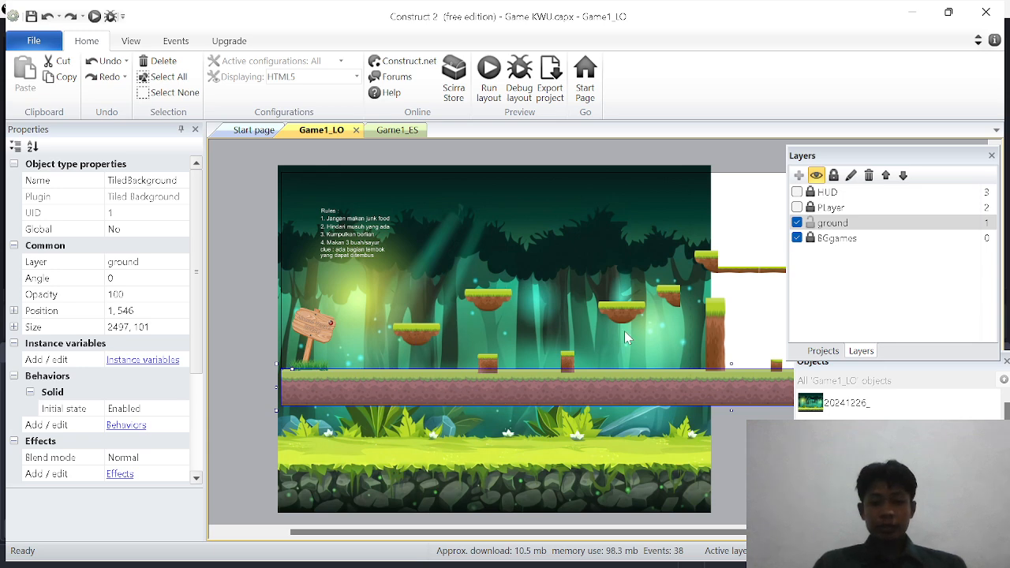
pyautogui.keyDown('shift'); pyautogui.hscroll(5, 624, 331); pyautogui.keyUp('shift')
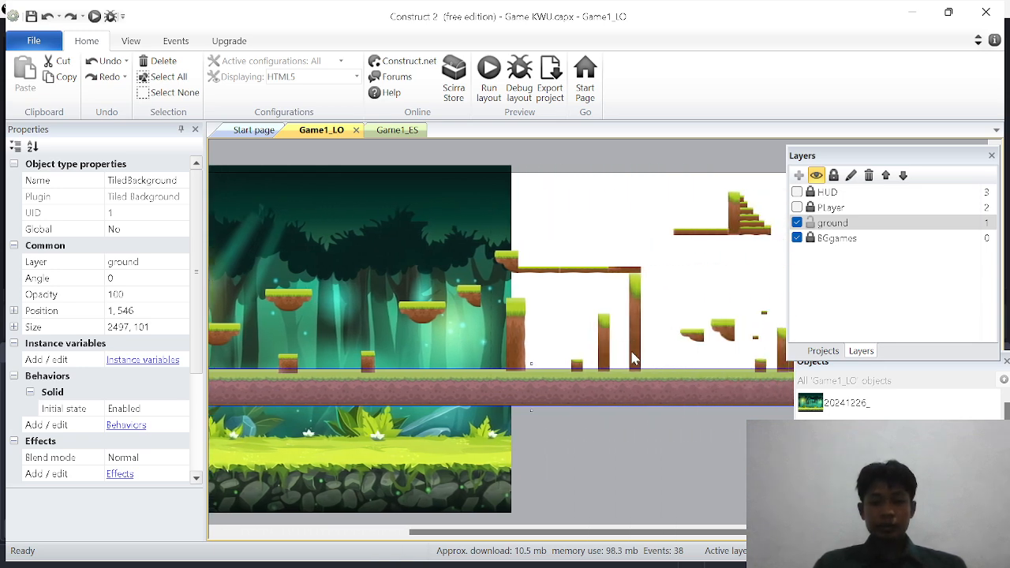
pyautogui.keyDown('shift'); pyautogui.hscroll(-2, 631, 357); pyautogui.keyUp('shift')
pyautogui.keyDown('shift'); pyautogui.hscroll(-2, 631, 357); pyautogui.keyUp('shift')
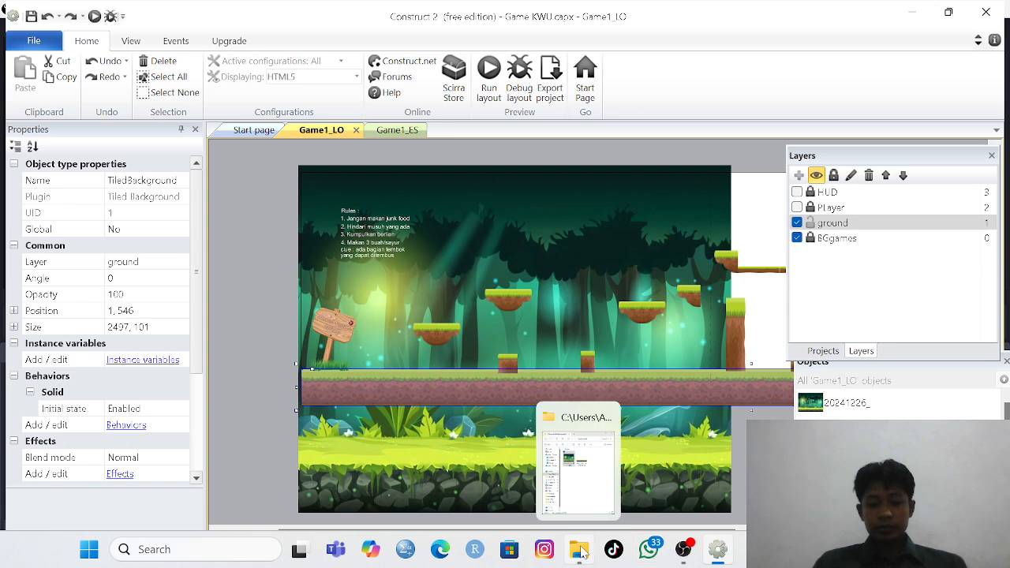
# Switch to File Explorer, examine the ground tile images in Project Game's tiles folder, and return to the Construct 2 layout.
pyautogui.click(581, 552)
pyautogui.click(182, 52)
pyautogui.scroll(-1, 382, 397)
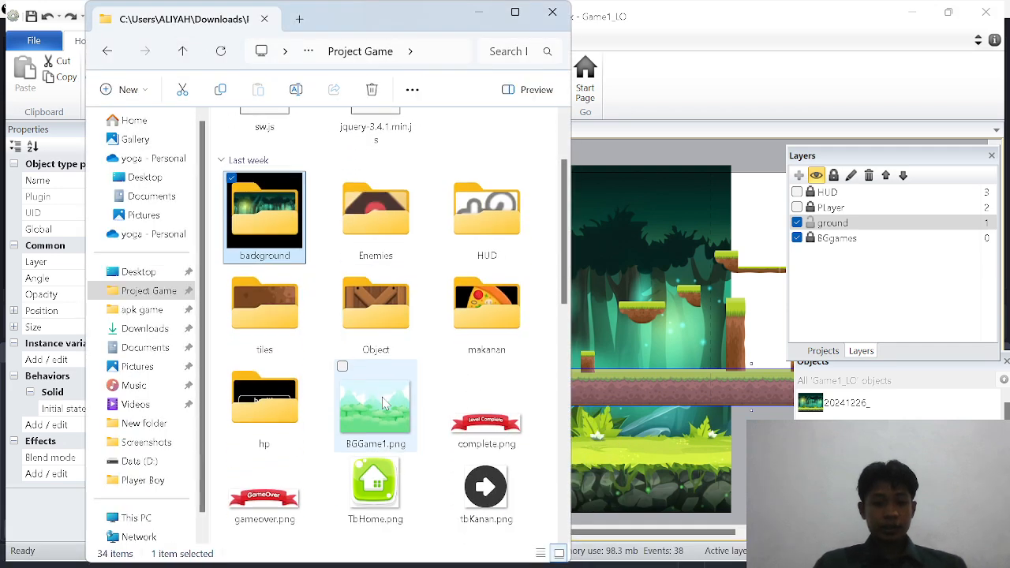
pyautogui.doubleClick(270, 318)
pyautogui.scroll(-1, 409, 384)
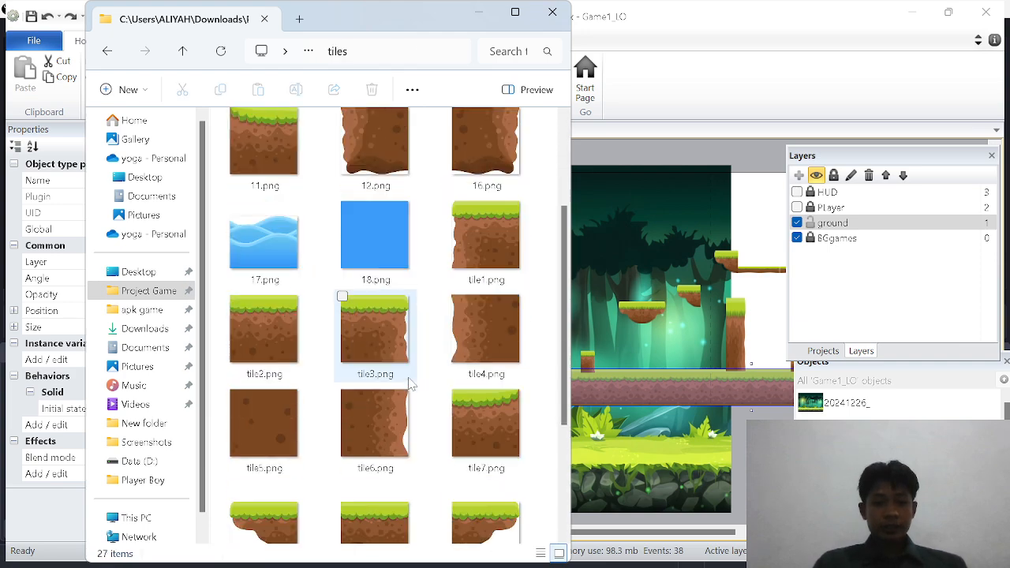
pyautogui.scroll(-2, 409, 384)
pyautogui.scroll(3, 409, 384)
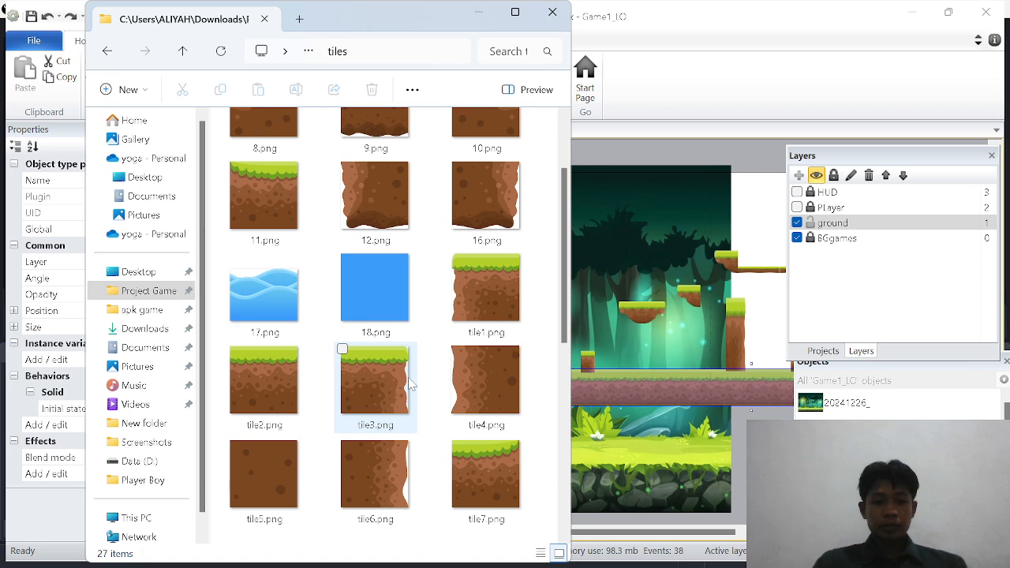
pyautogui.scroll(1, 409, 384)
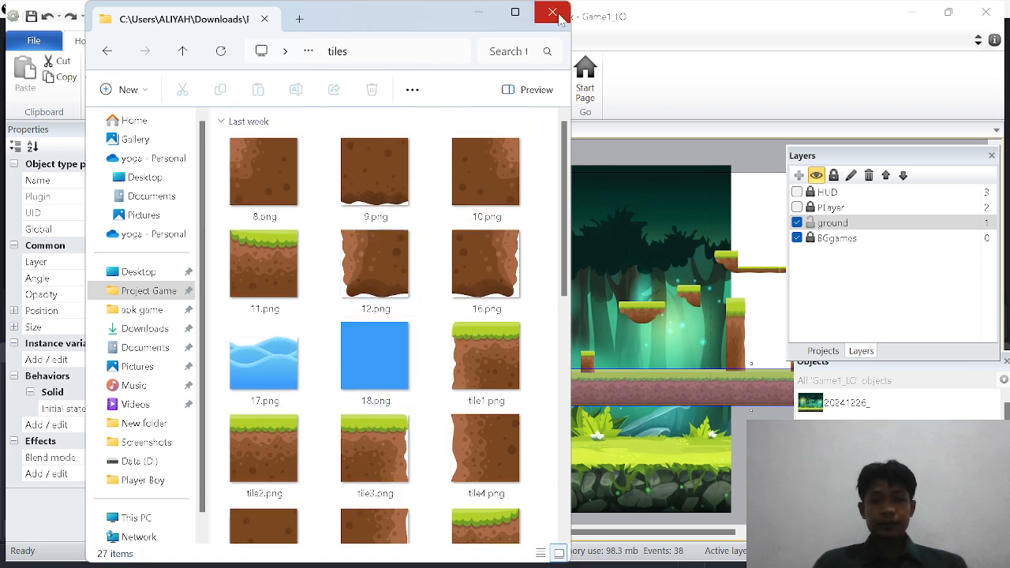
pyautogui.click(479, 15)
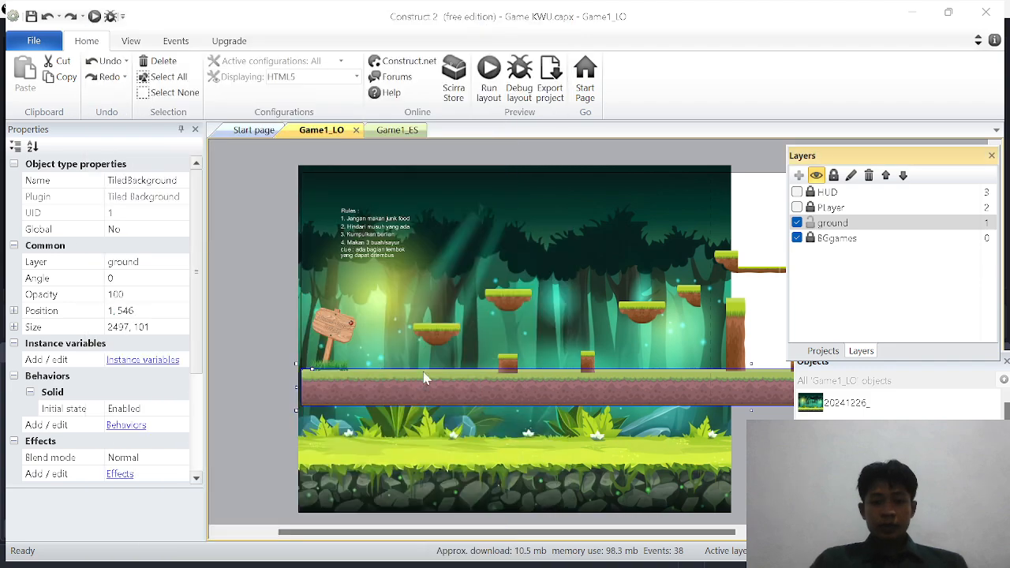
# Select the mid-height trunk pillar beyond the forest background and nudge its top edge slightly upward.
pyautogui.keyDown('ctrl'); pyautogui.scroll(5, 422, 374); pyautogui.keyUp('ctrl')
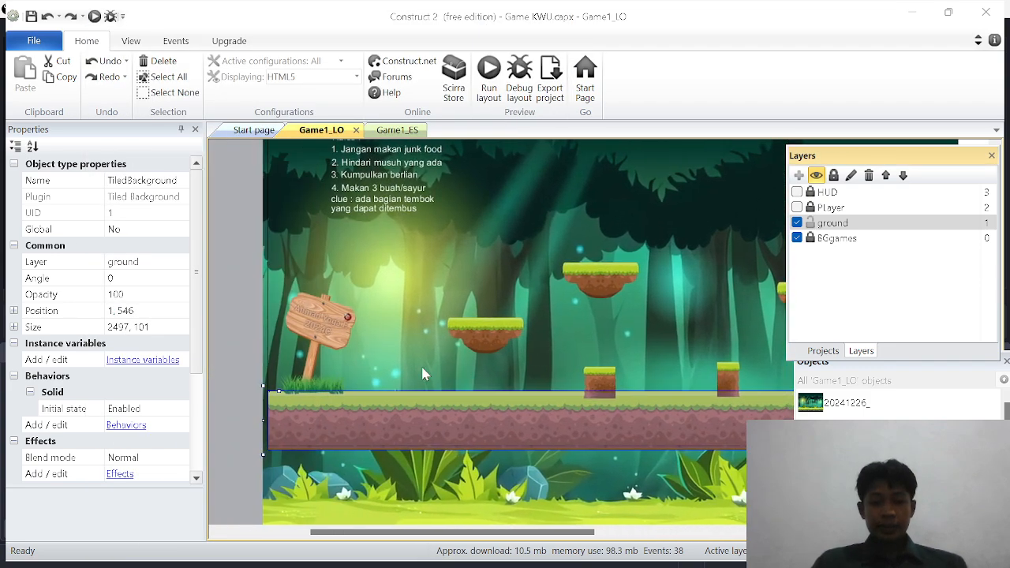
pyautogui.hscroll(1, 422, 369)
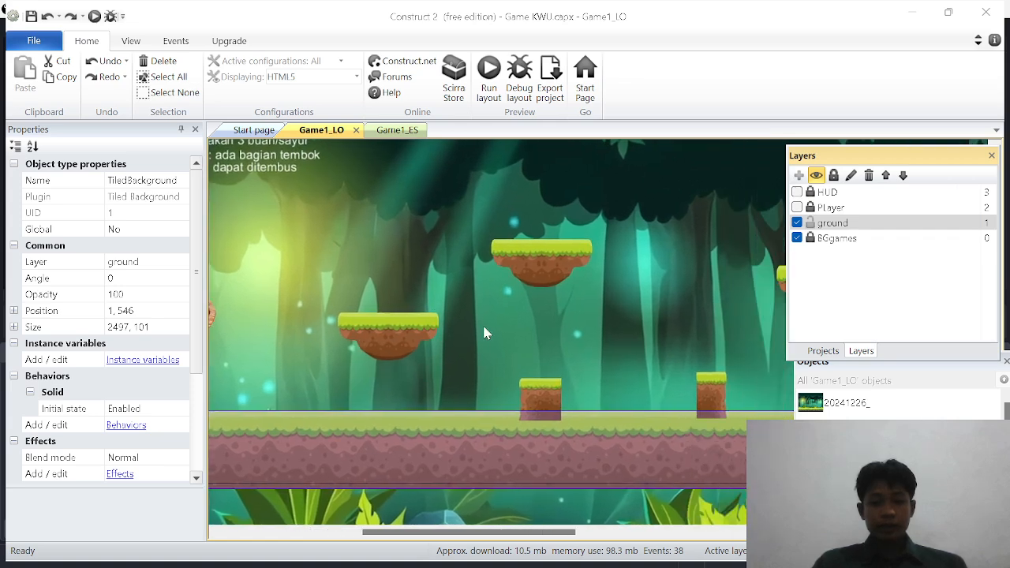
pyautogui.scroll(1, 483, 327)
pyautogui.scroll(-1, 599, 274)
pyautogui.hscroll(4, 633, 387)
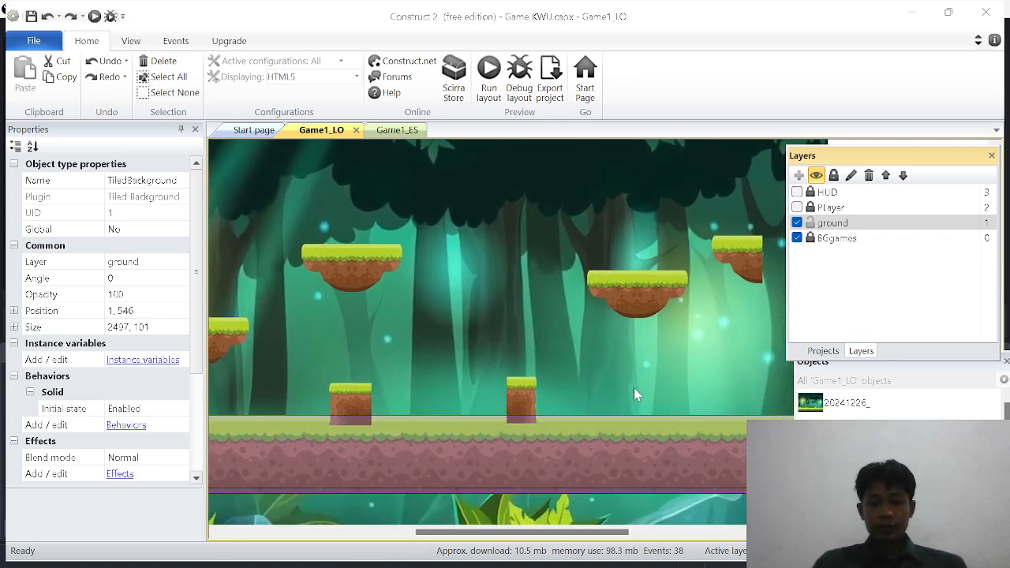
pyautogui.hscroll(3, 633, 392)
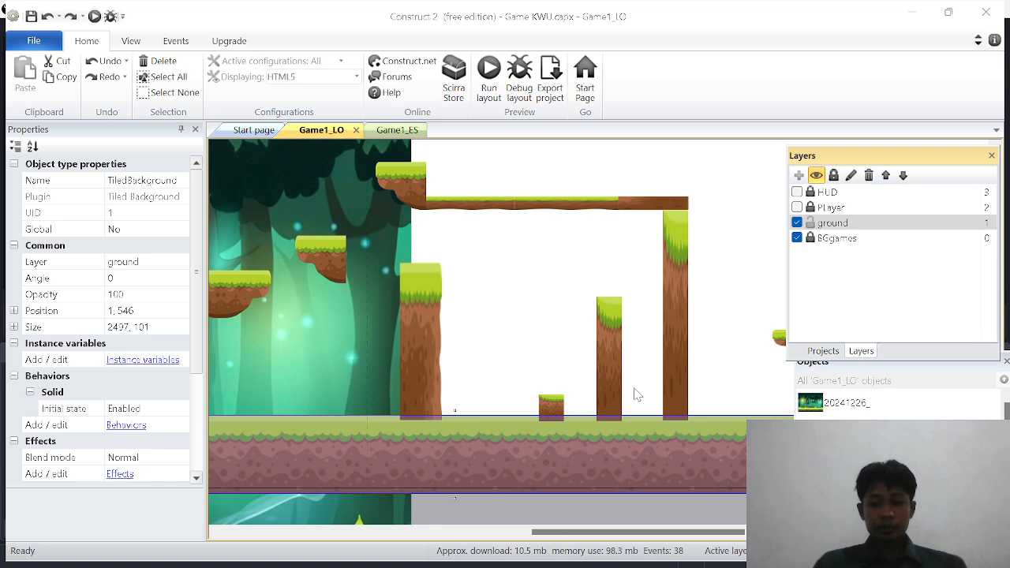
pyautogui.click(617, 357)
pyautogui.moveTo(608, 290); pyautogui.dragTo(608, 289)
# Examine the remaining platforms across the level, plus the rules text and wooden sign at its start.
pyautogui.hscroll(5, 696, 299)
pyautogui.keyDown('ctrl'); pyautogui.scroll(-5, 696, 300); pyautogui.keyUp('ctrl')
pyautogui.keyDown('ctrl'); pyautogui.scroll(-1, 696, 300); pyautogui.keyUp('ctrl')
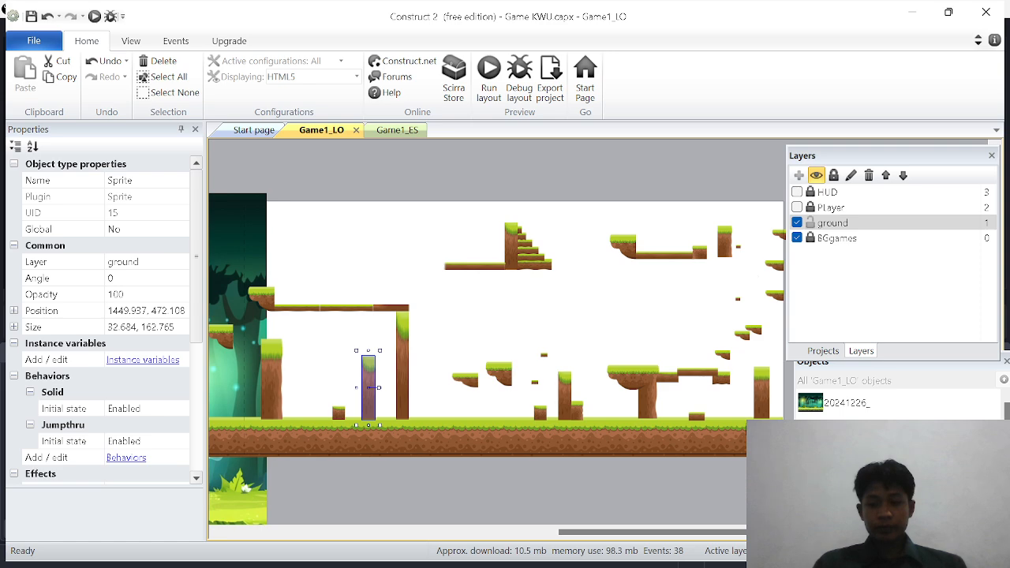
pyautogui.hscroll(-3, 473, 323)
pyautogui.hscroll(-2, 473, 323)
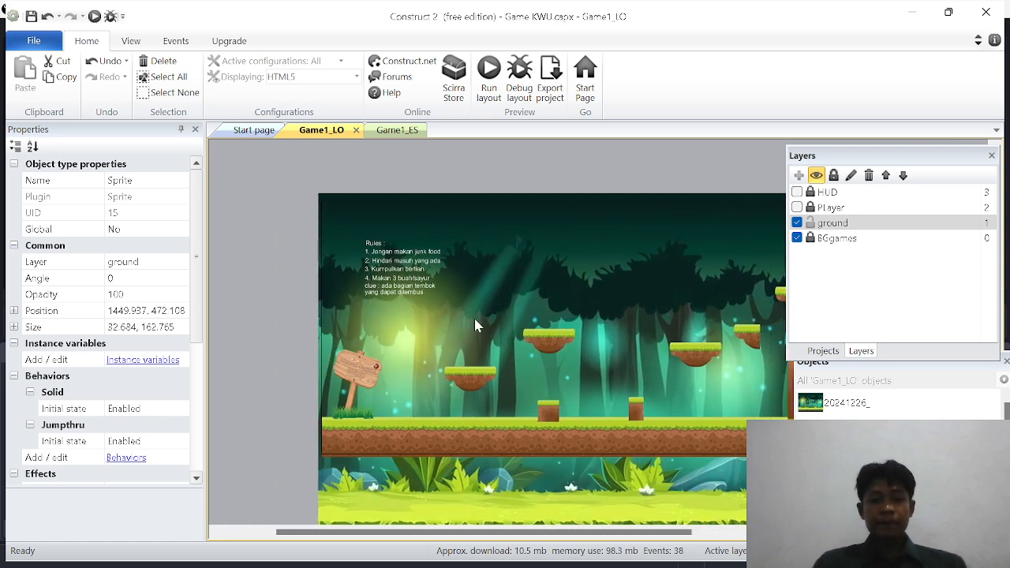
pyautogui.keyDown('ctrl'); pyautogui.scroll(2, 329, 418); pyautogui.keyUp('ctrl')
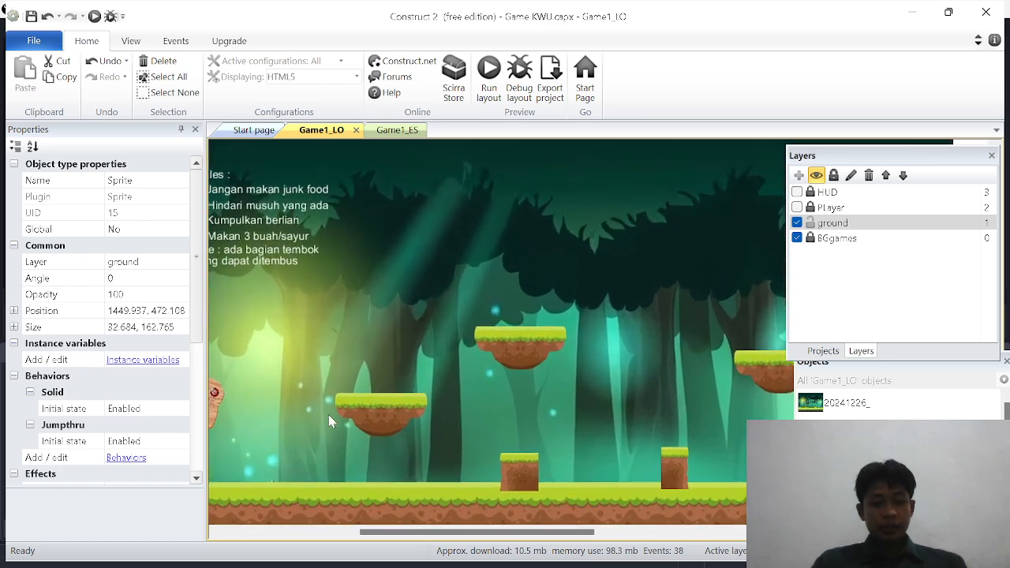
pyautogui.hscroll(-2, 319, 428)
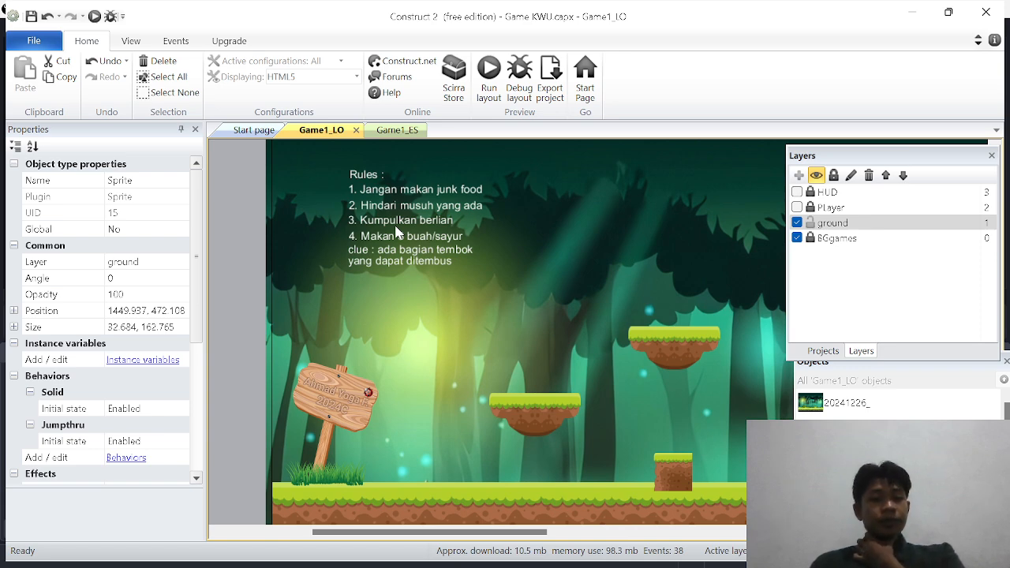
pyautogui.scroll(1, 397, 230)
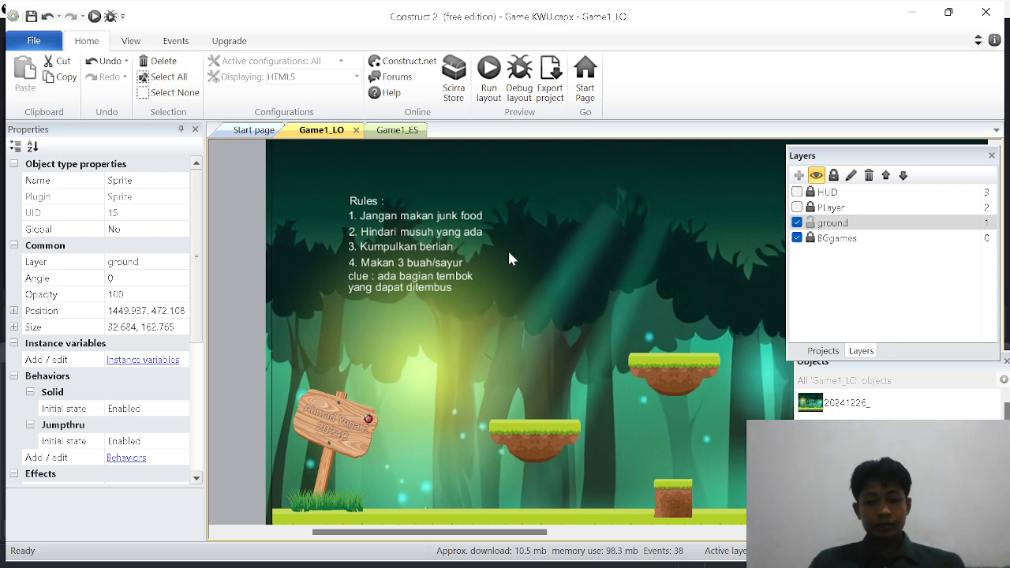
pyautogui.scroll(-3, 537, 450)
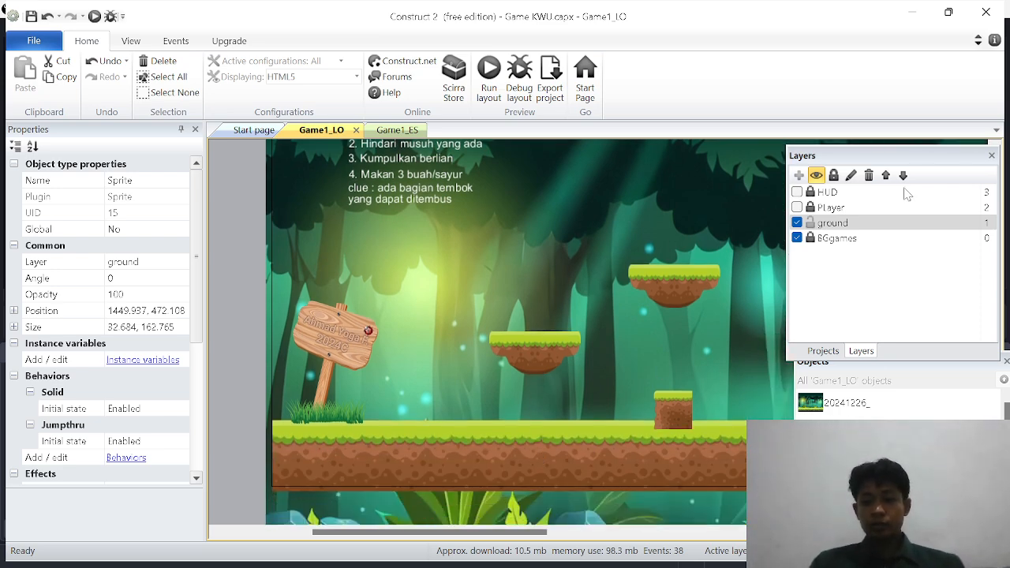
pyautogui.hscroll(3, 701, 352)
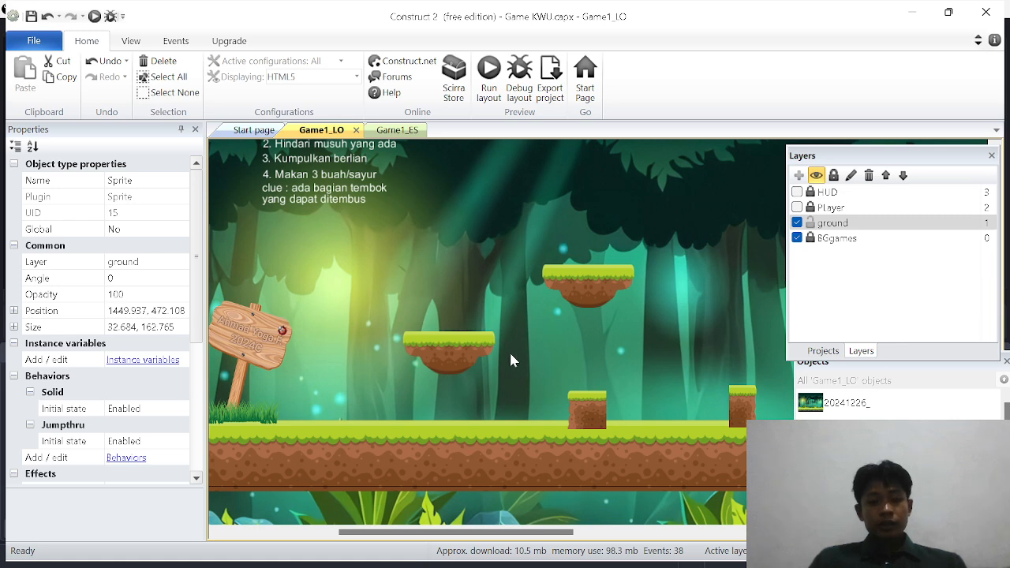
# Duplicate both halves of the first floating platform above the original, and delete the copy.
pyautogui.moveTo(518, 373); pyautogui.dragTo(364, 268)
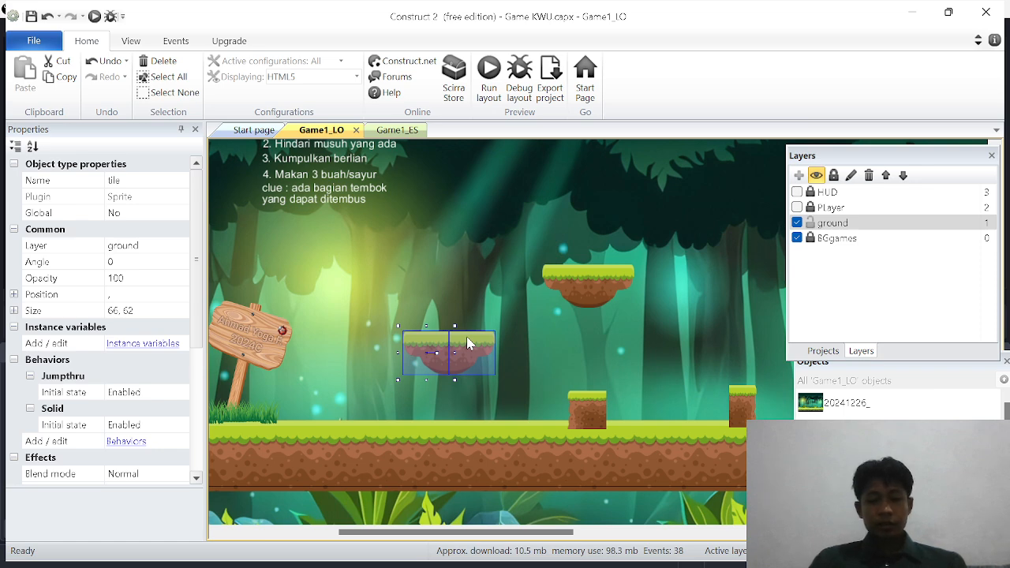
pyautogui.scroll(1, 467, 344)
pyautogui.moveTo(468, 344); pyautogui.dragTo(462, 287)
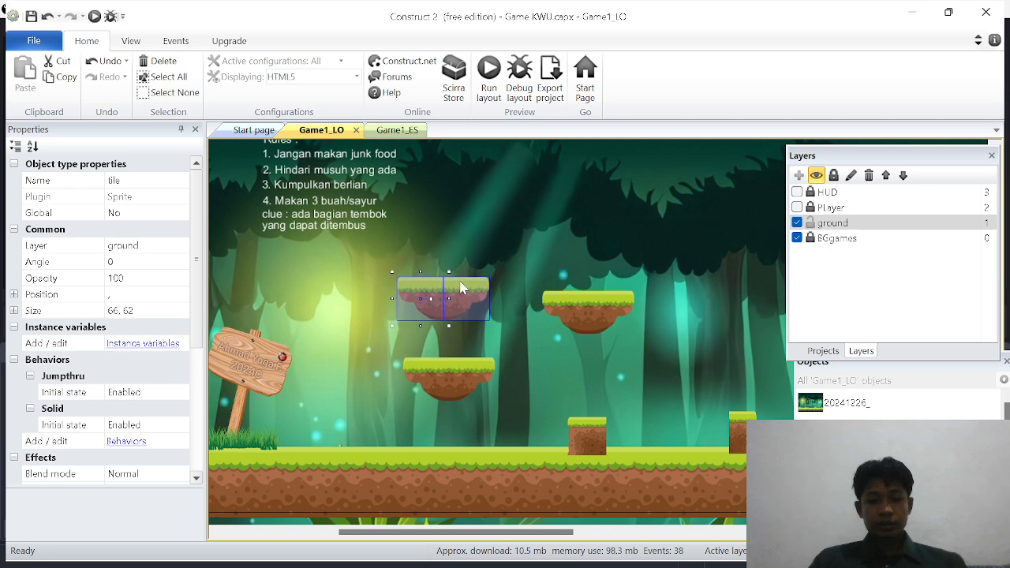
pyautogui.press('Delete')
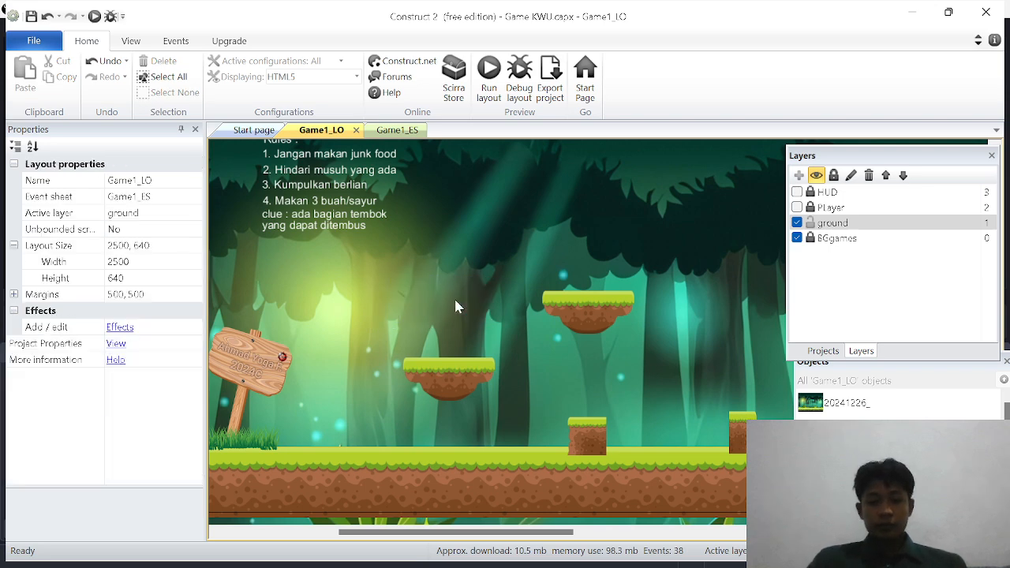
# Inspect the behaviors of the long tiled ground strip and browse the addable behaviors without adding any.
pyautogui.keyDown('ctrl'); pyautogui.scroll(-3, 456, 304); pyautogui.keyUp('ctrl')
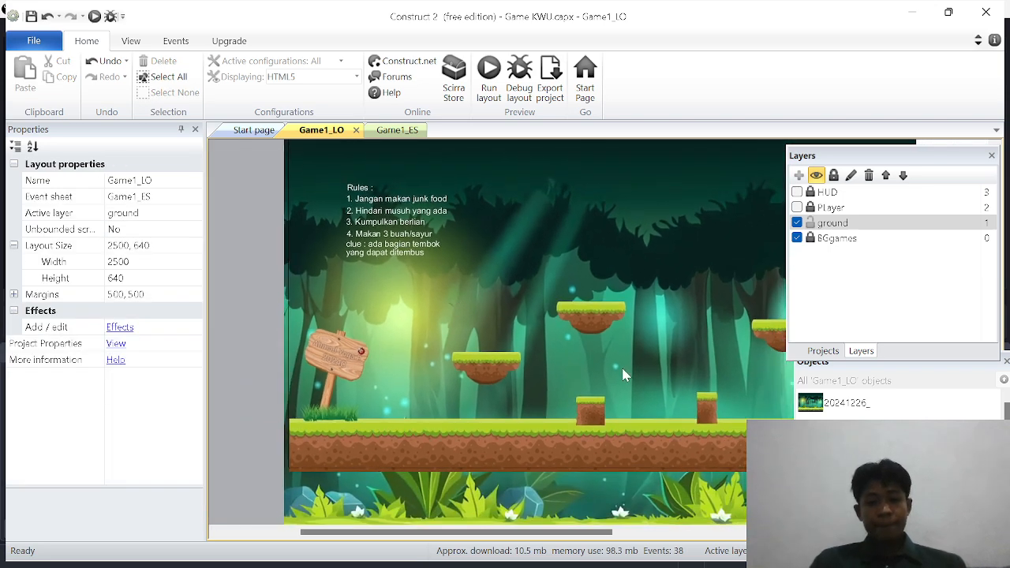
pyautogui.keyDown('shift'); pyautogui.hscroll(2, 622, 369); pyautogui.keyUp('shift')
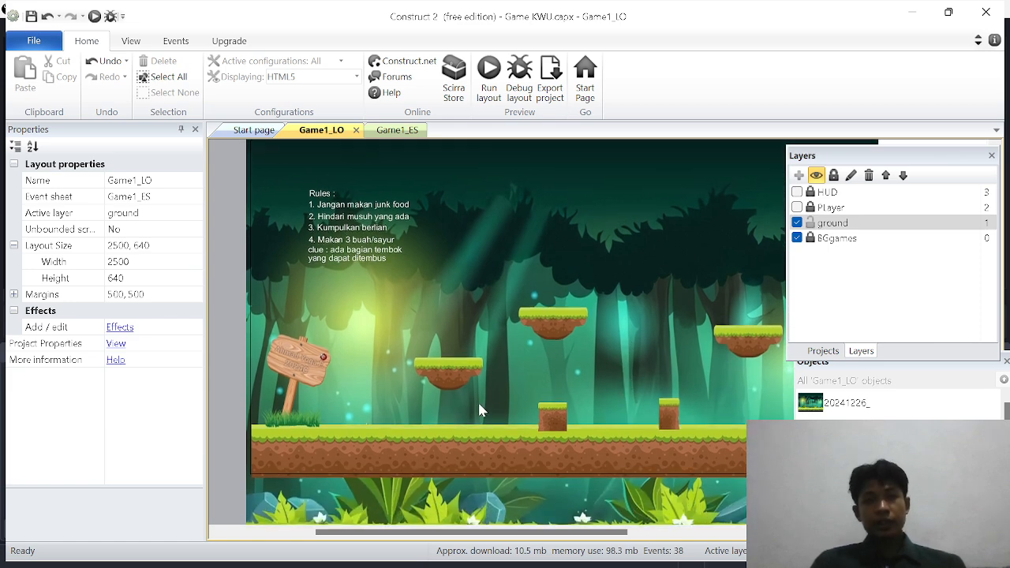
pyautogui.click(453, 438)
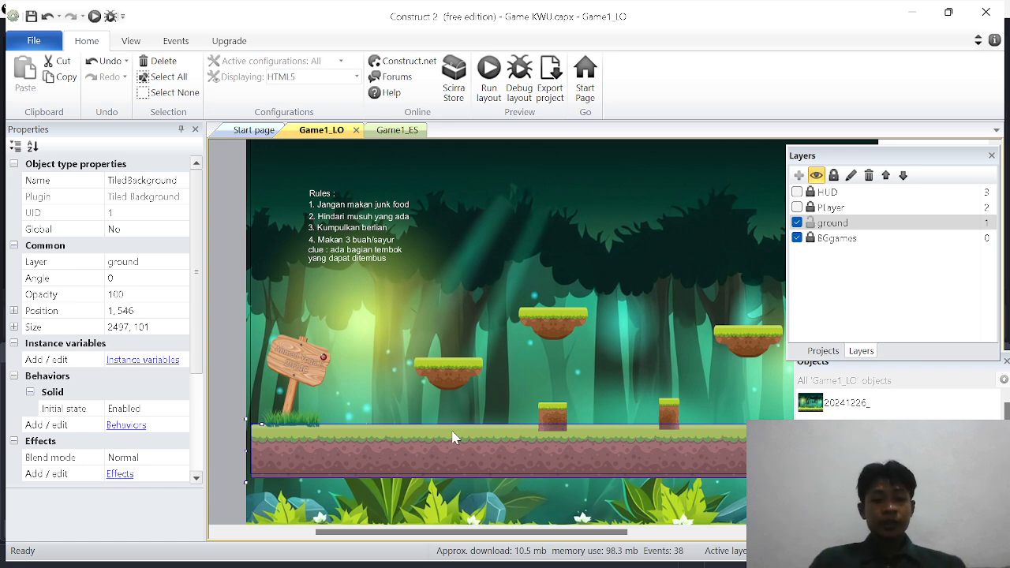
pyautogui.click(126, 425)
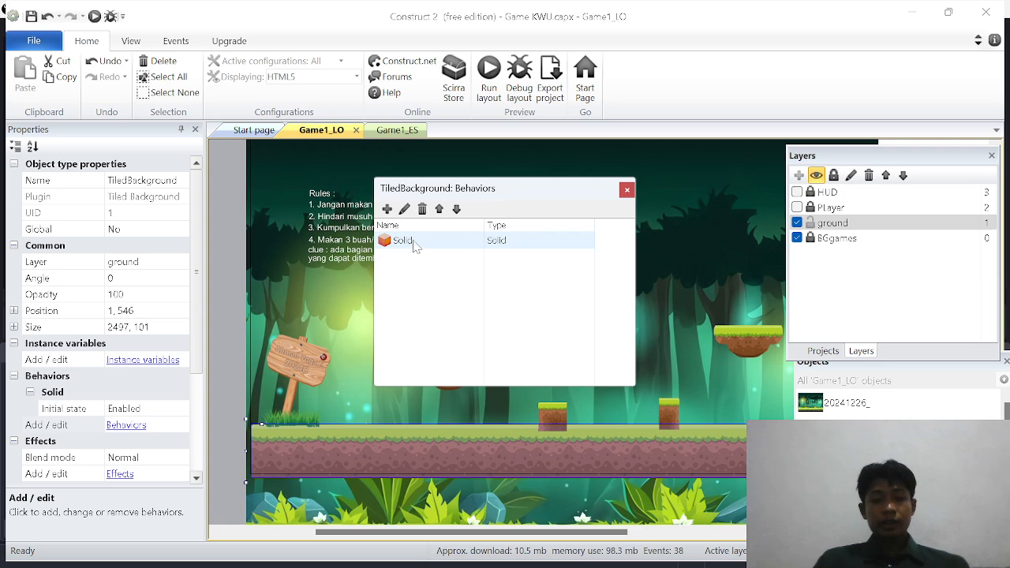
pyautogui.click(387, 209)
pyautogui.scroll(-3, 527, 323)
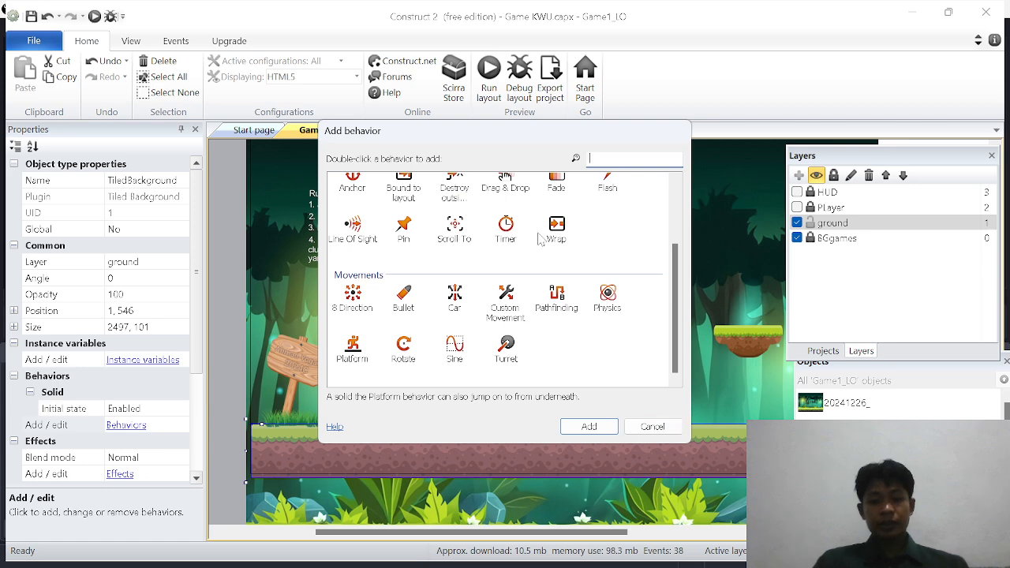
pyautogui.scroll(3, 651, 430)
pyautogui.click(653, 427)
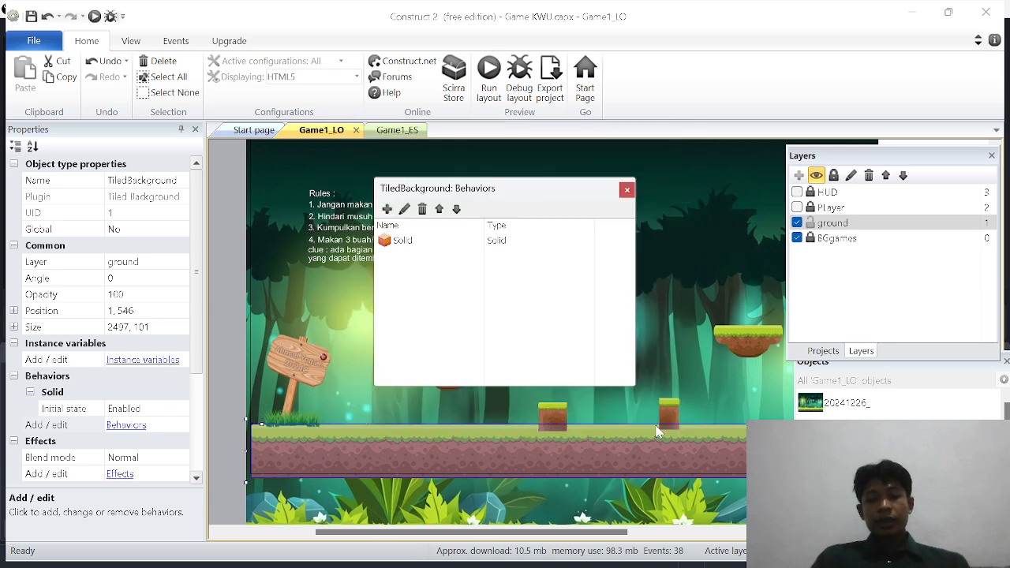
pyautogui.click(625, 190)
pyautogui.keyDown('ctrl'); pyautogui.scroll(2, 552, 404); pyautogui.keyUp('ctrl')
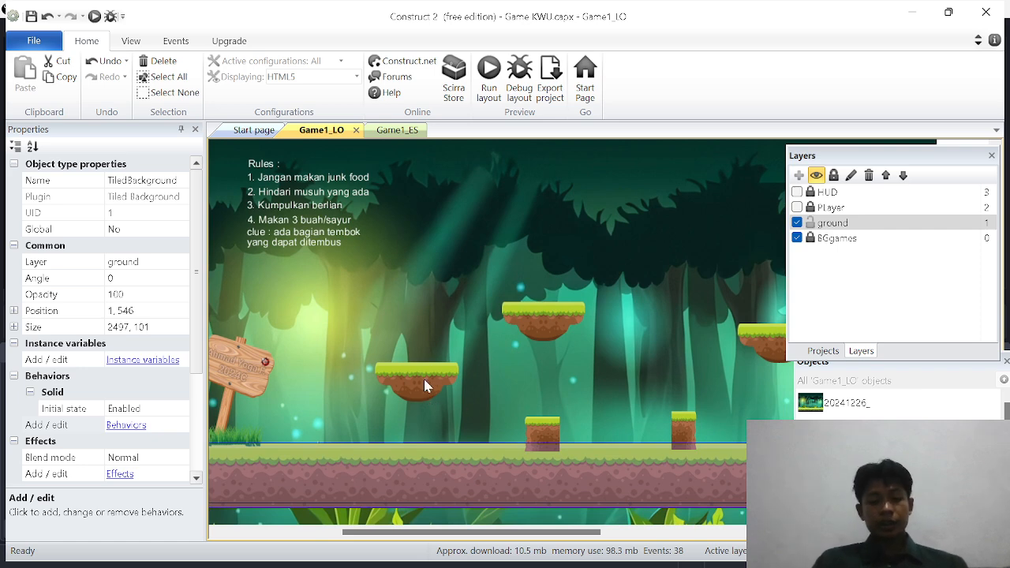
pyautogui.click(414, 416)
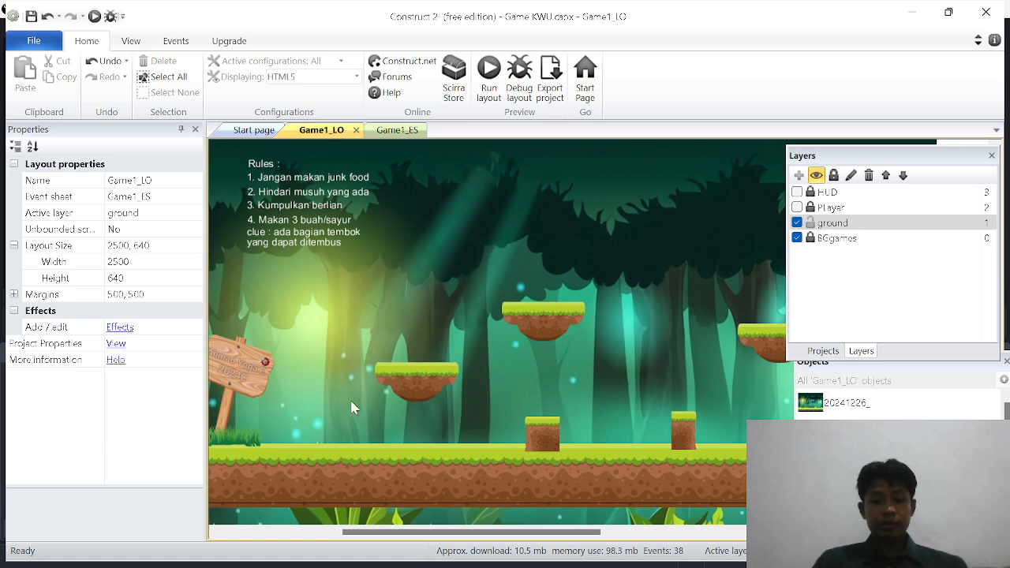
# Inspect the behaviors assigned to the plain brown end segment of the raised bridge beyond the forest background.
pyautogui.hscroll(3, 458, 388)
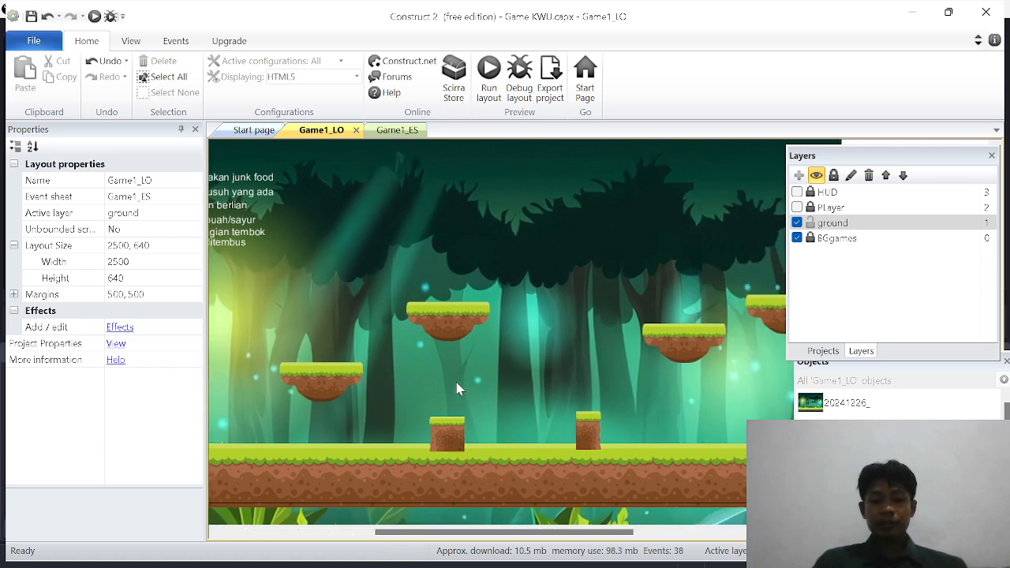
pyautogui.hscroll(3, 458, 388)
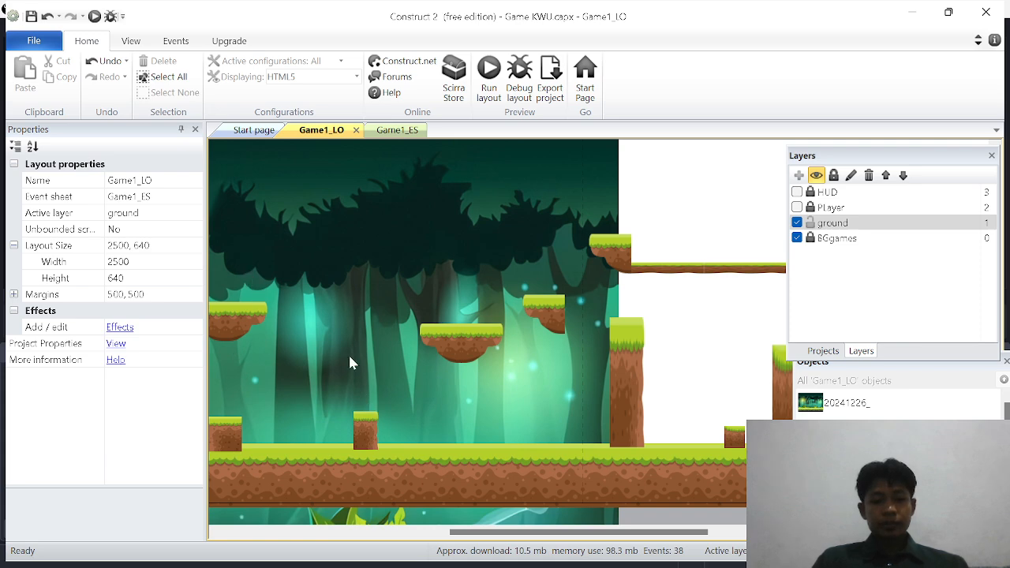
pyautogui.hscroll(4, 557, 385)
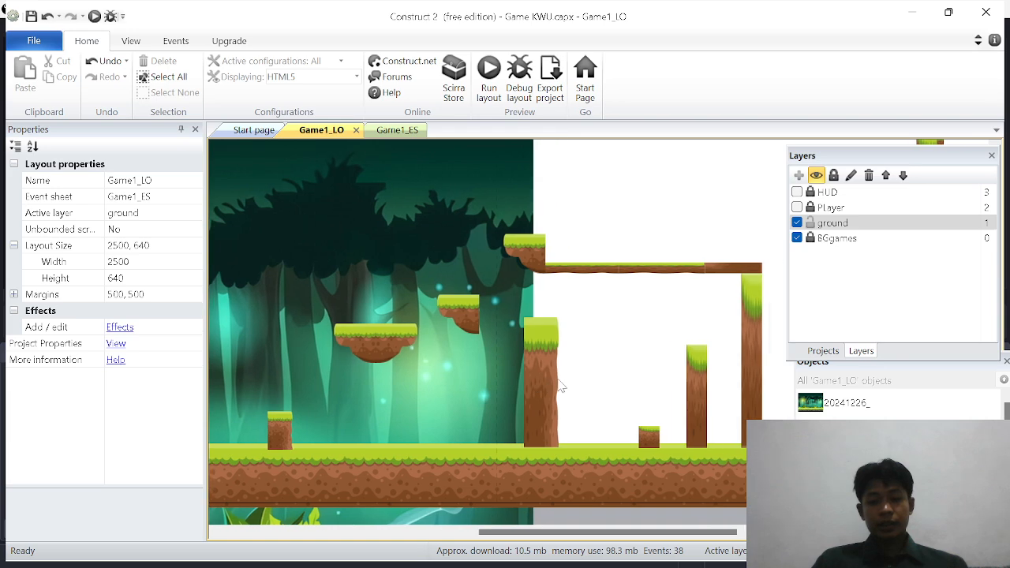
pyautogui.hscroll(3, 559, 384)
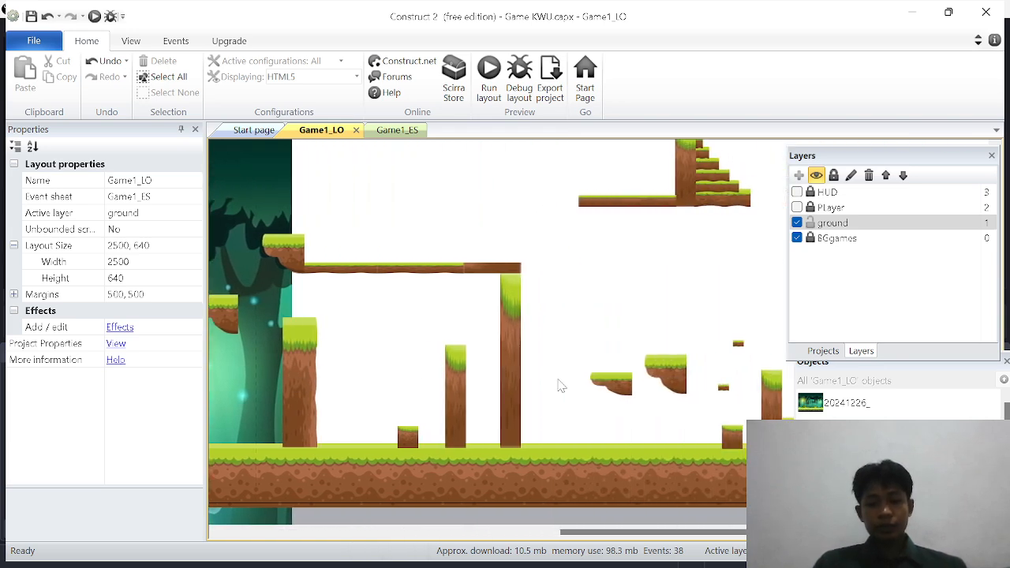
pyautogui.keyDown('ctrl'); pyautogui.scroll(1, 559, 383); pyautogui.keyUp('ctrl')
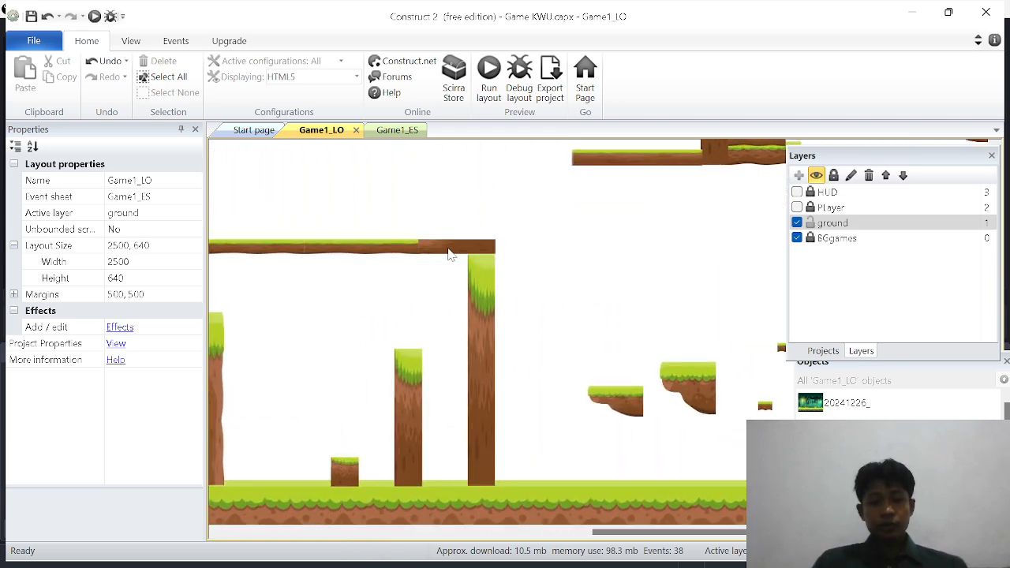
pyautogui.click(447, 249)
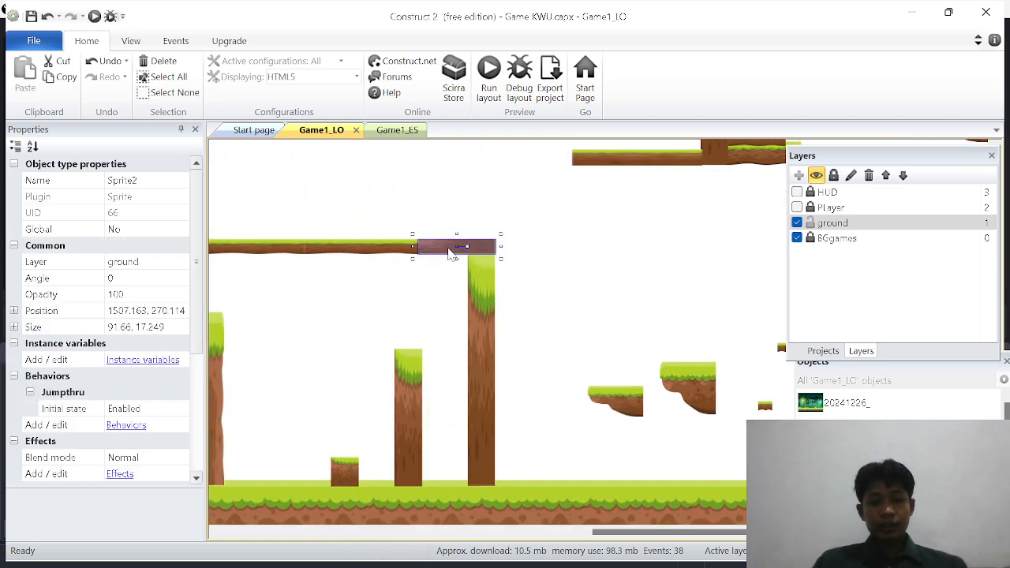
pyautogui.click(127, 425)
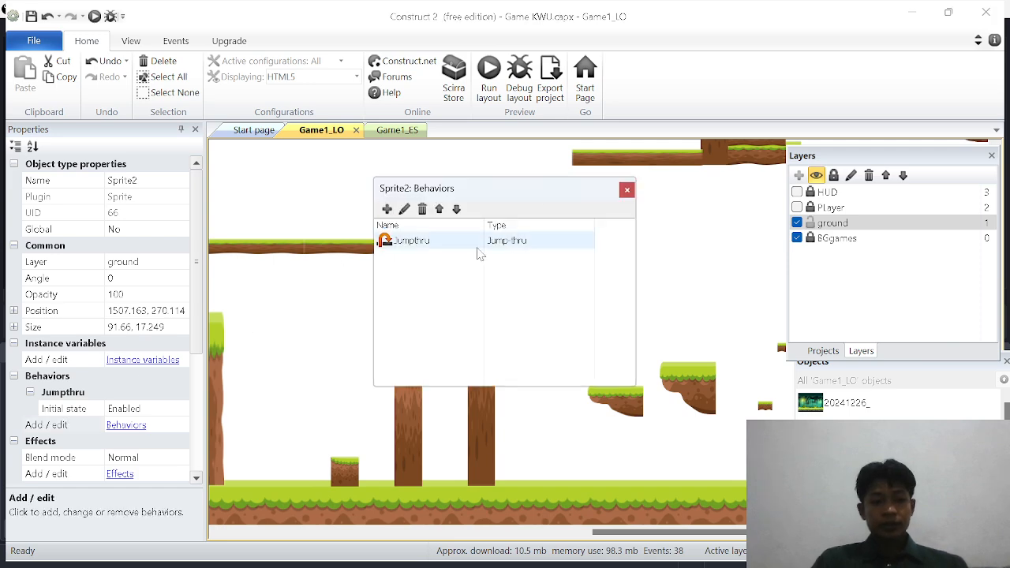
pyautogui.click(626, 190)
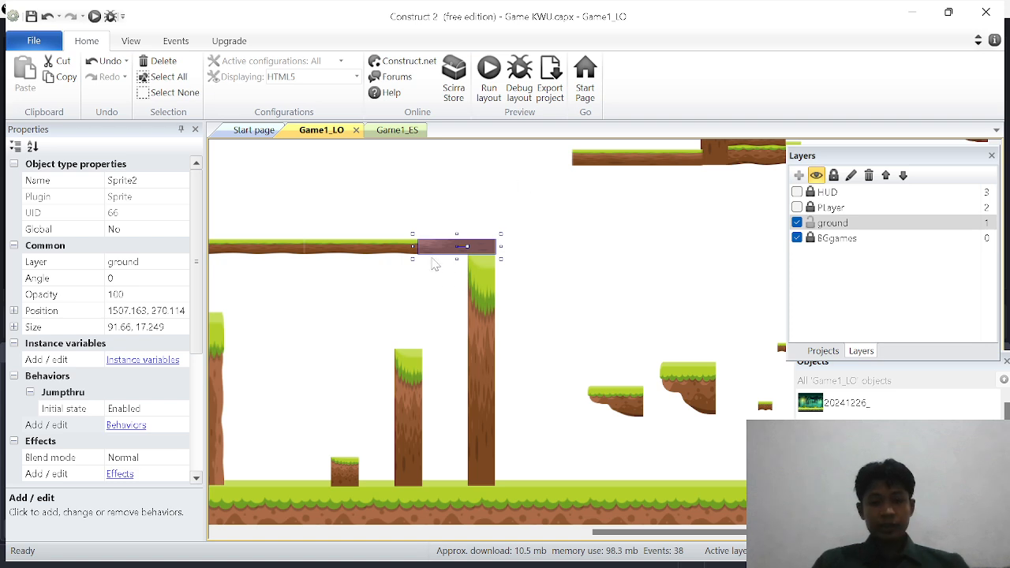
pyautogui.click(432, 290)
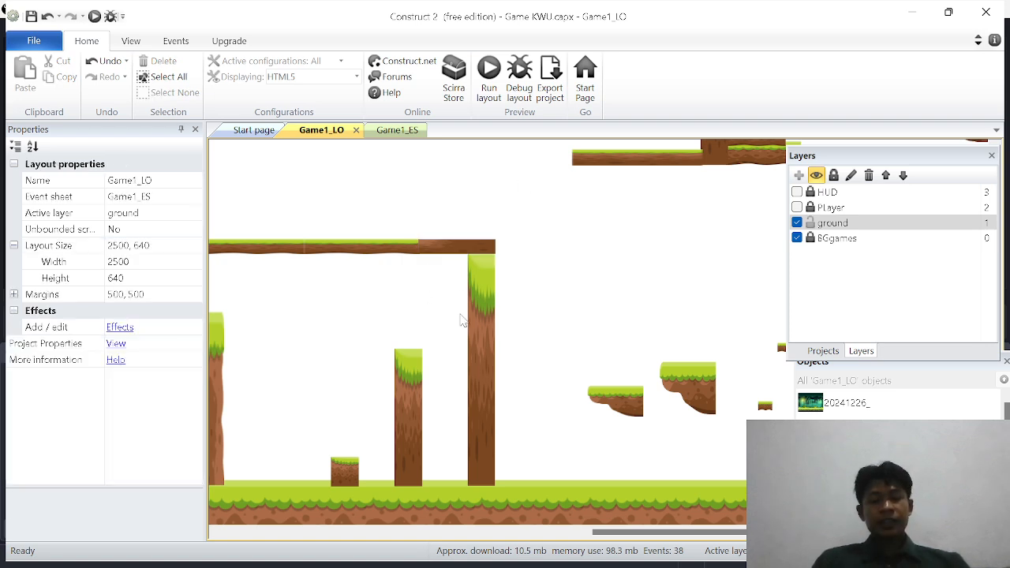
# Review the pillars and floating platforms surrounding the raised bridge.
pyautogui.keyDown('ctrl'); pyautogui.scroll(-4, 432, 324); pyautogui.keyUp('ctrl')
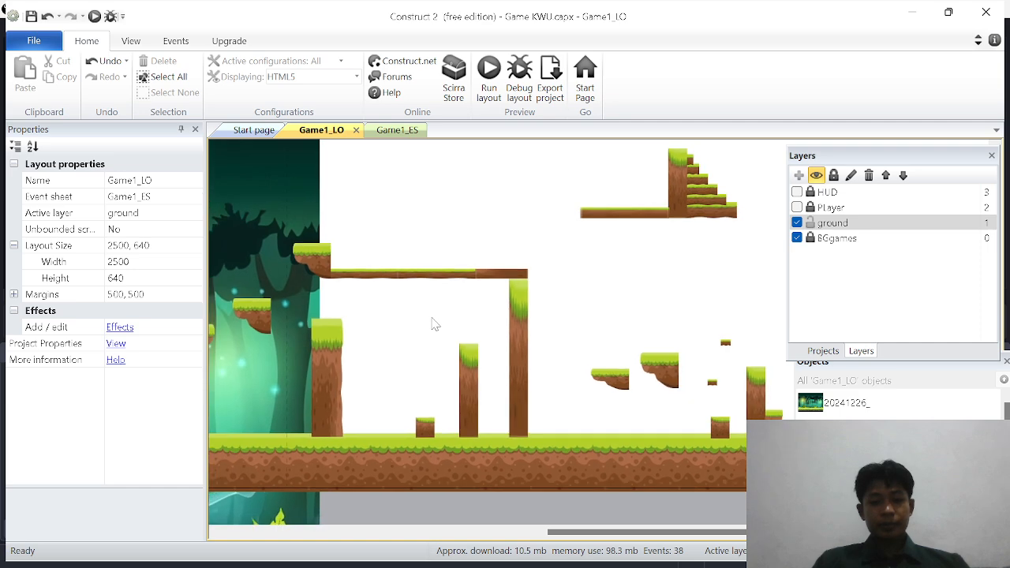
pyautogui.hscroll(-3, 441, 336)
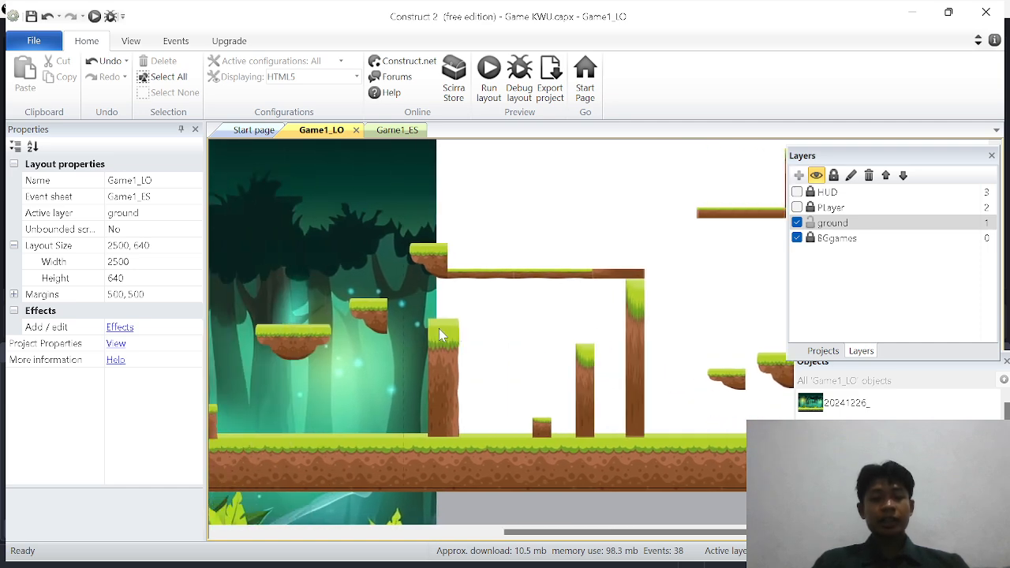
pyautogui.hscroll(-1, 442, 335)
pyautogui.hscroll(1, 442, 335)
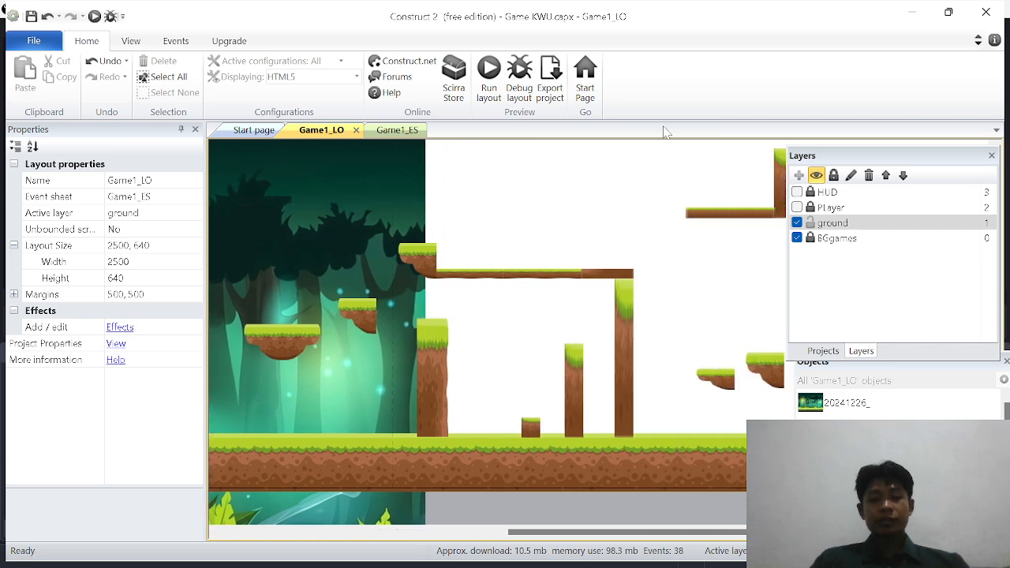
pyautogui.hscroll(4, 643, 318)
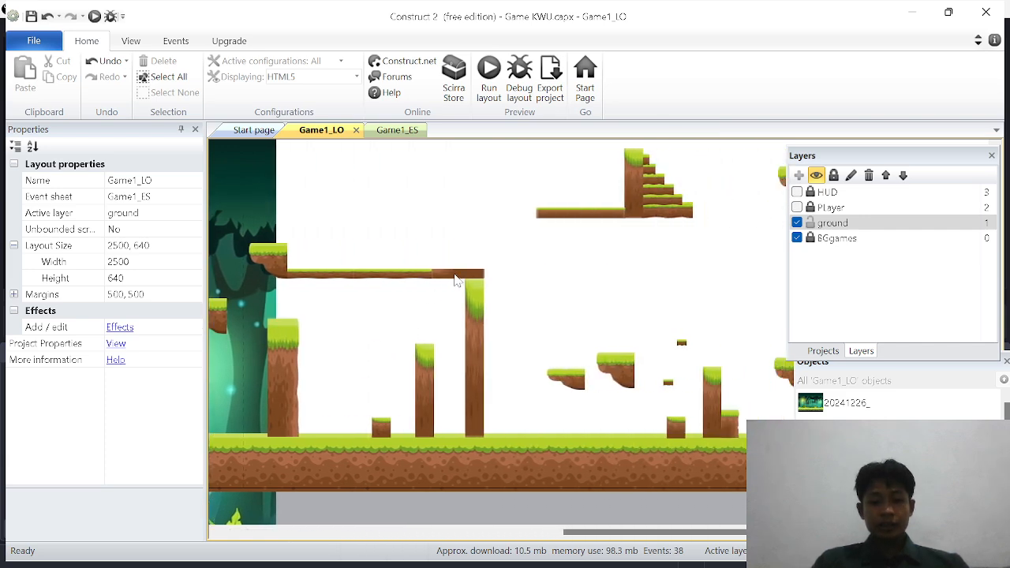
# Inspect the behaviors of the short brown segment beside the thick pillar-supported platform near the layout's far end.
pyautogui.hscroll(1, 659, 357)
pyautogui.hscroll(7, 661, 356)
pyautogui.click(550, 376)
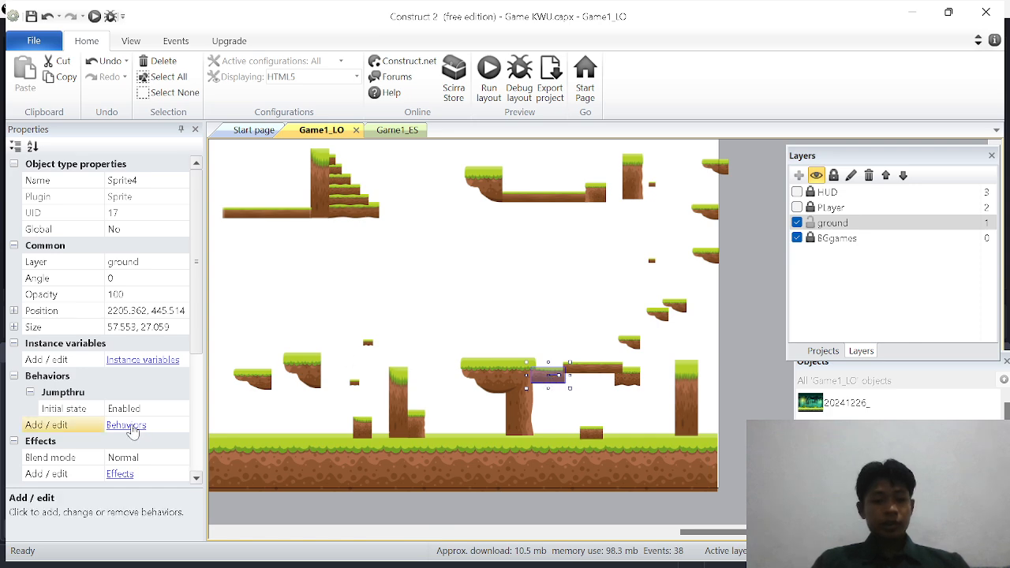
pyautogui.click(126, 425)
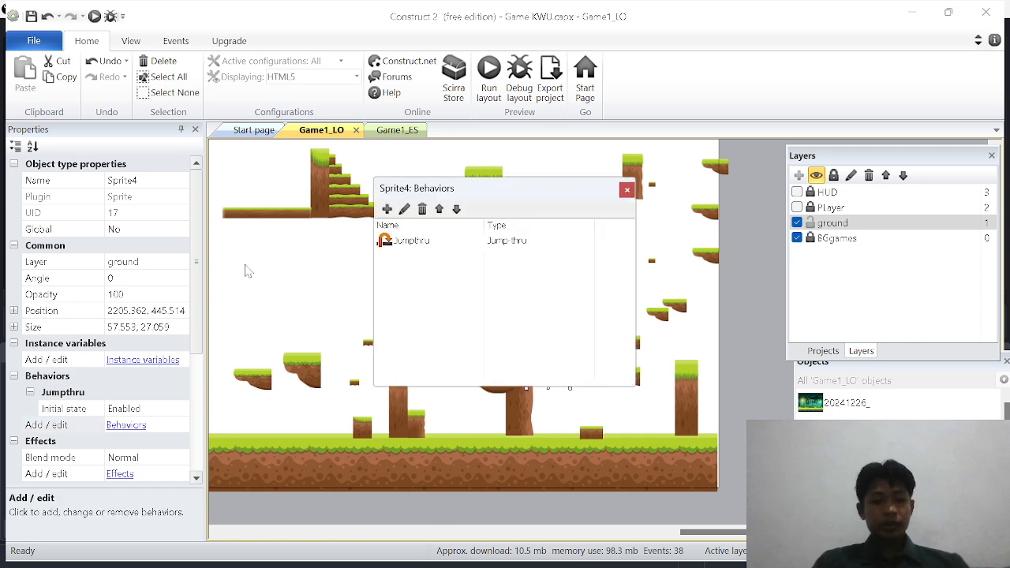
pyautogui.click(626, 191)
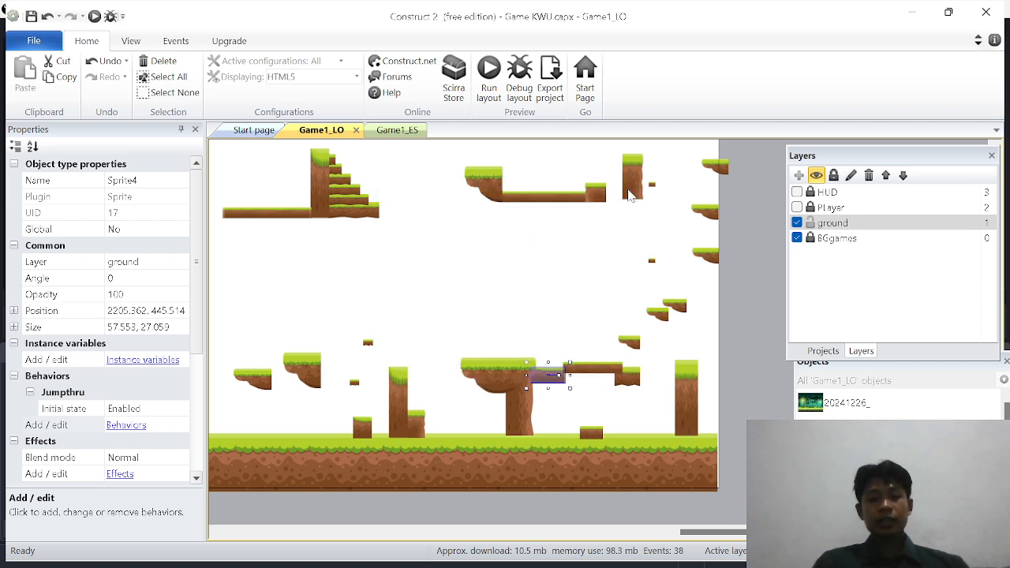
# Lock the ground layer and make the PLayer layer visible.
pyautogui.hscroll(-8, 547, 334)
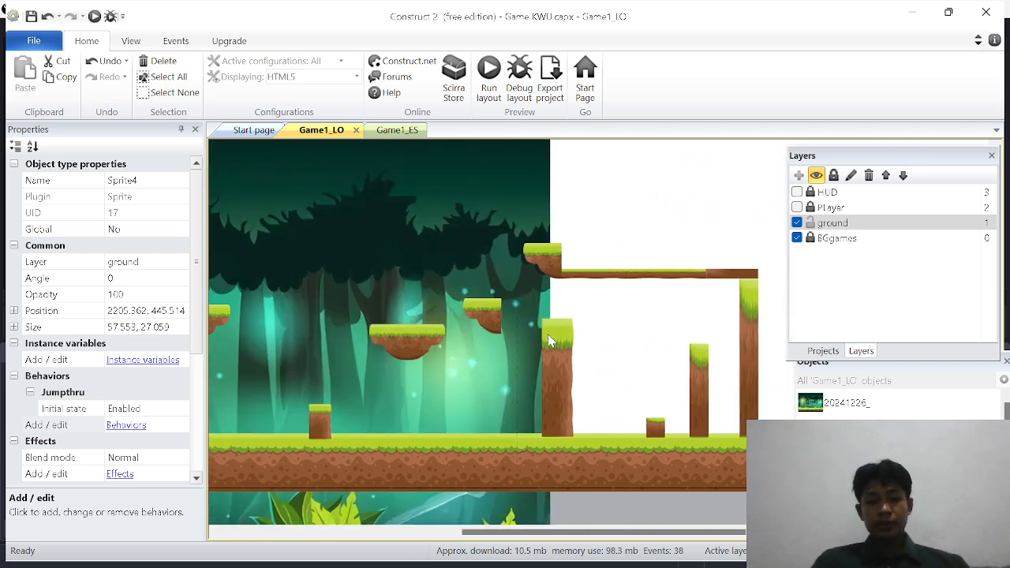
pyautogui.hscroll(-6, 550, 341)
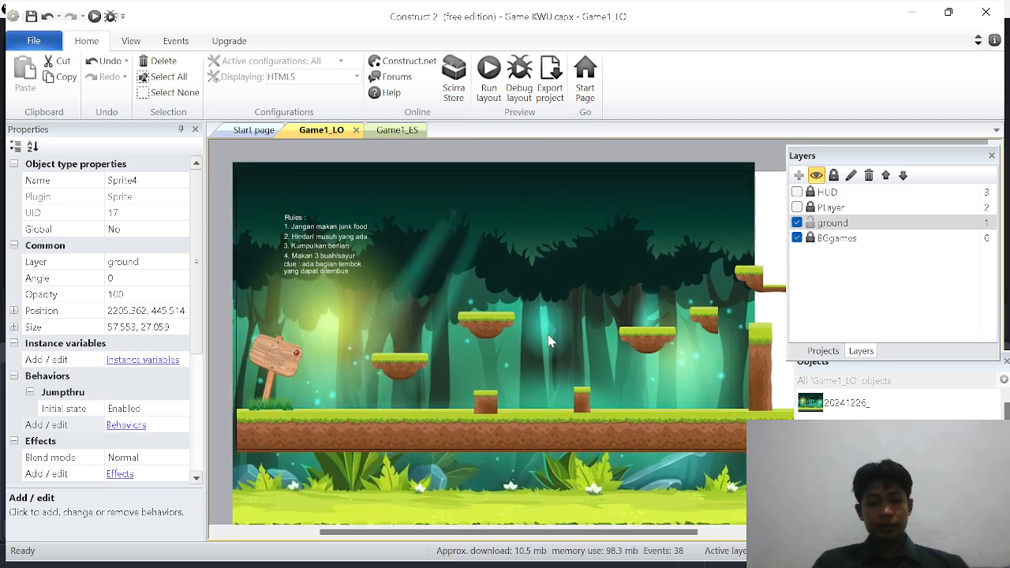
pyautogui.hscroll(3, 584, 366)
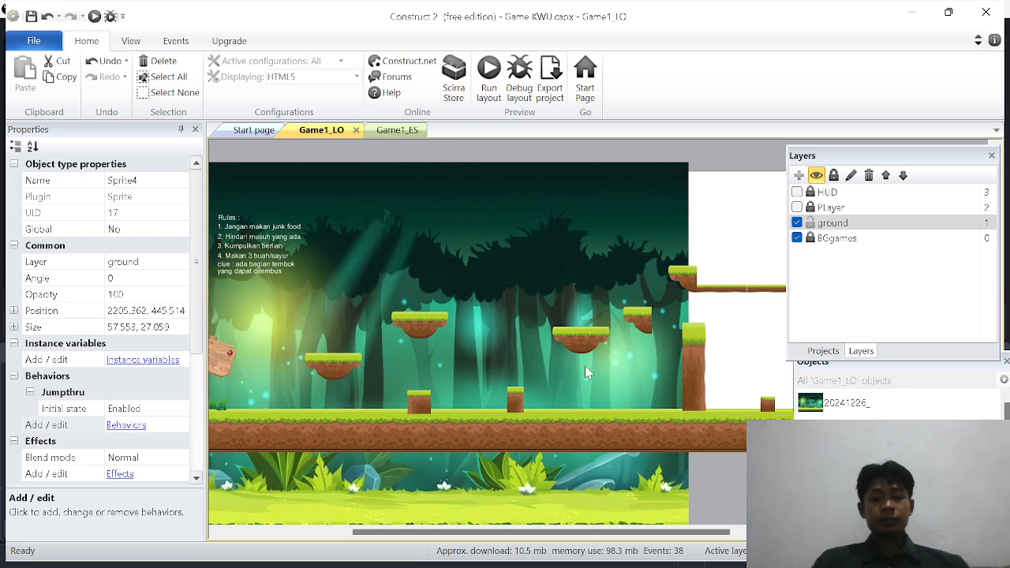
pyautogui.hscroll(-4, 585, 367)
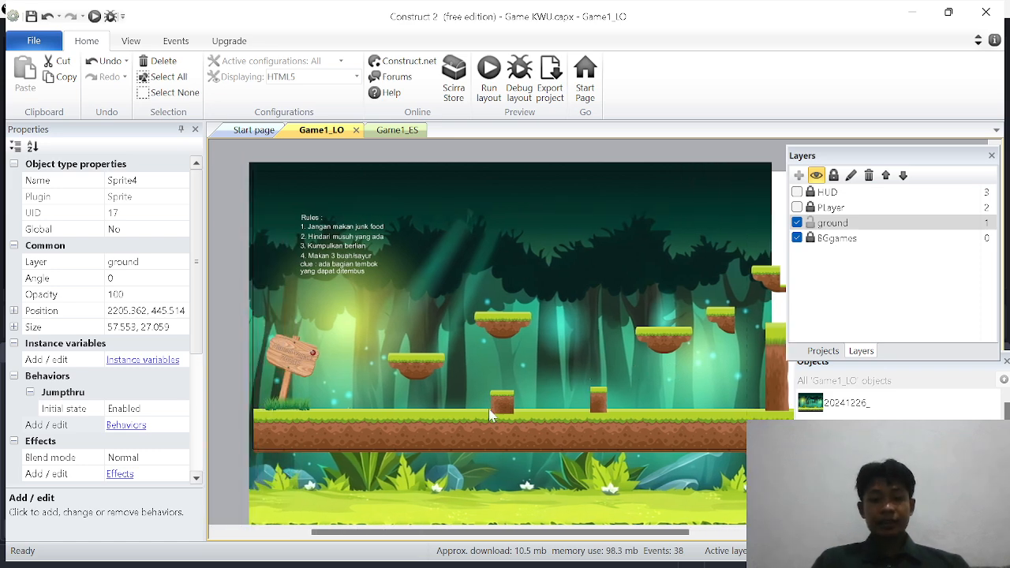
pyautogui.hscroll(3, 712, 395)
pyautogui.hscroll(-1, 710, 391)
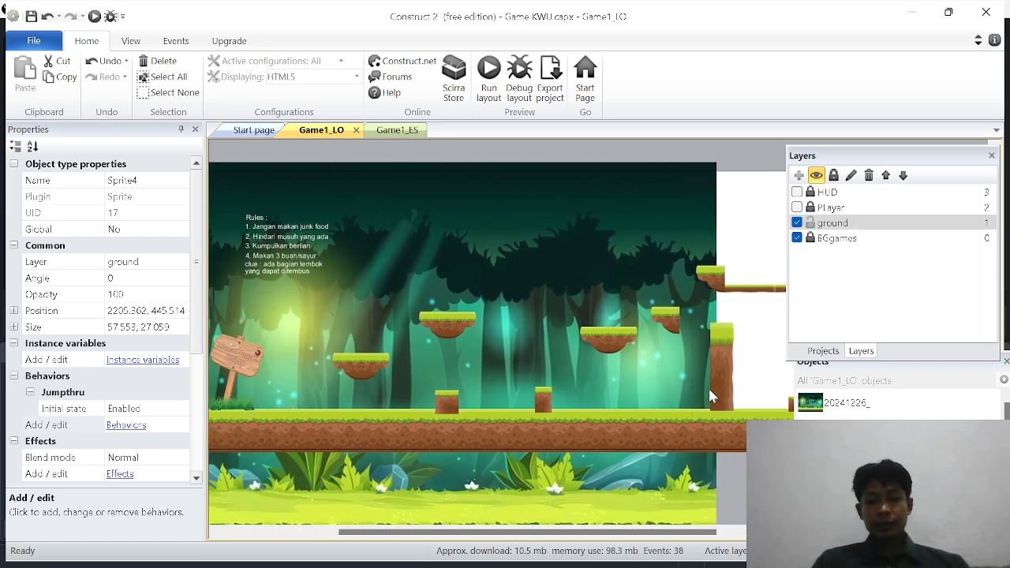
pyautogui.click(812, 223)
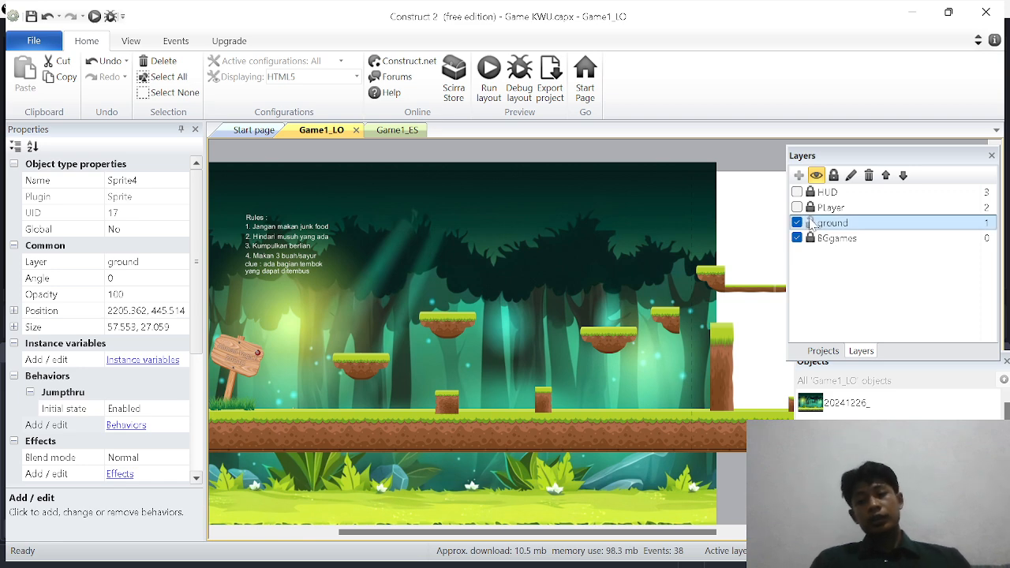
pyautogui.click(810, 223)
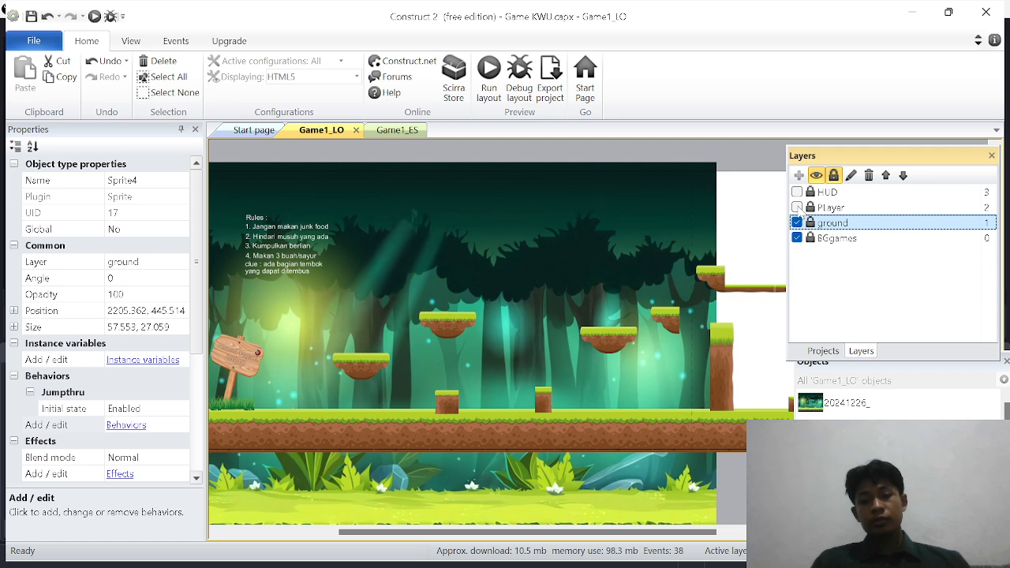
pyautogui.click(796, 207)
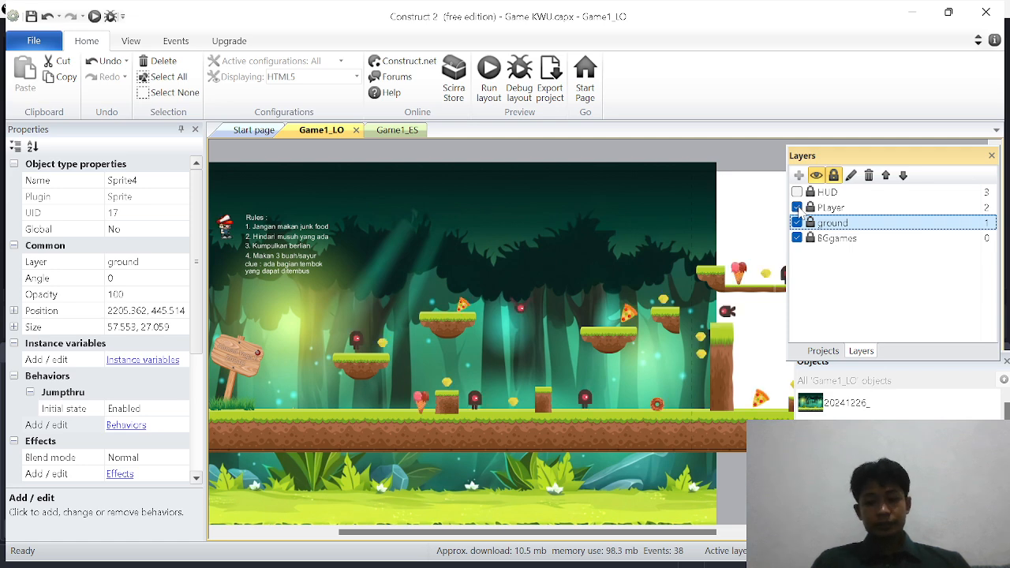
# Examine the player character, rules text, enemies, diamonds and junk food in the opening forest section of the level.
pyautogui.hscroll(-2, 386, 300)
pyautogui.hscroll(-2, 388, 306)
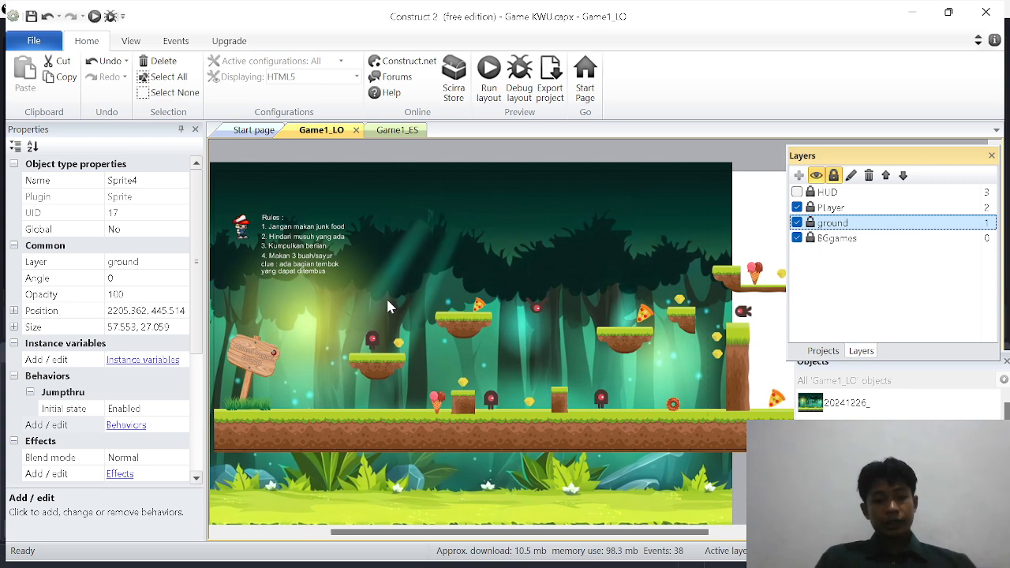
pyautogui.keyDown('ctrl'); pyautogui.scroll(3, 241, 243); pyautogui.keyUp('ctrl')
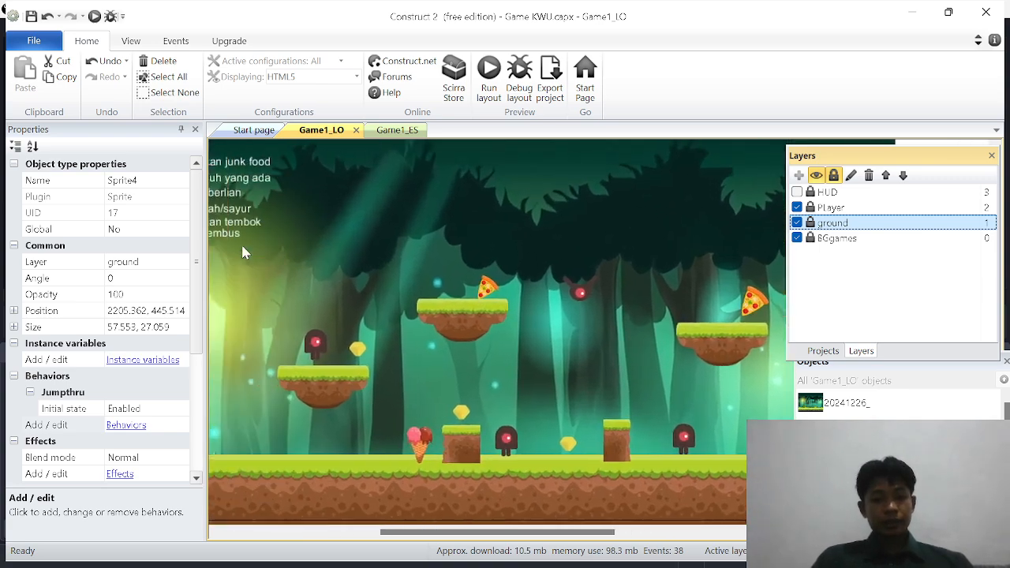
pyautogui.hscroll(-3, 242, 246)
pyautogui.scroll(2, 242, 246)
pyautogui.scroll(-2, 452, 411)
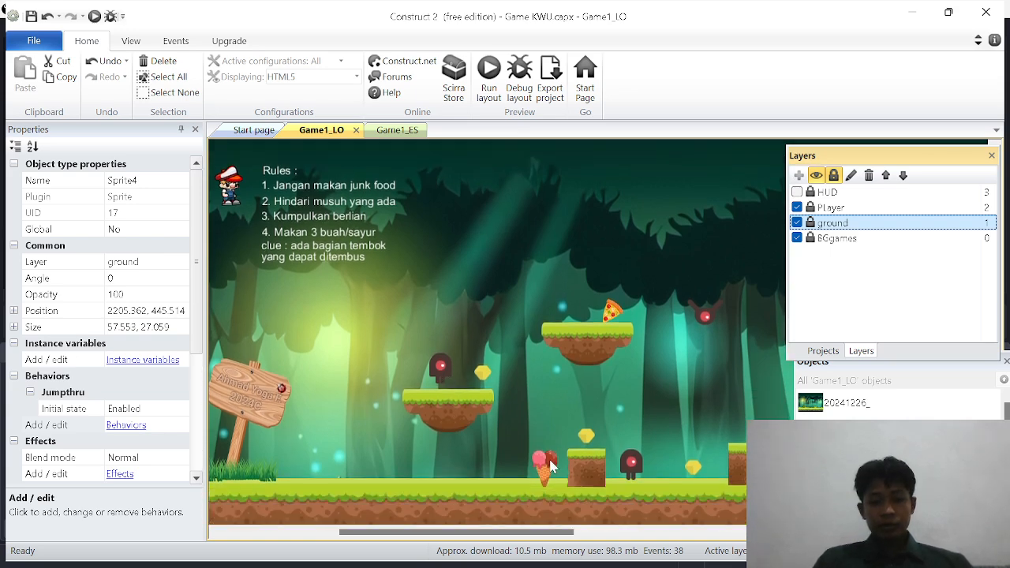
pyautogui.scroll(-3, 548, 455)
pyautogui.scroll(-1, 541, 447)
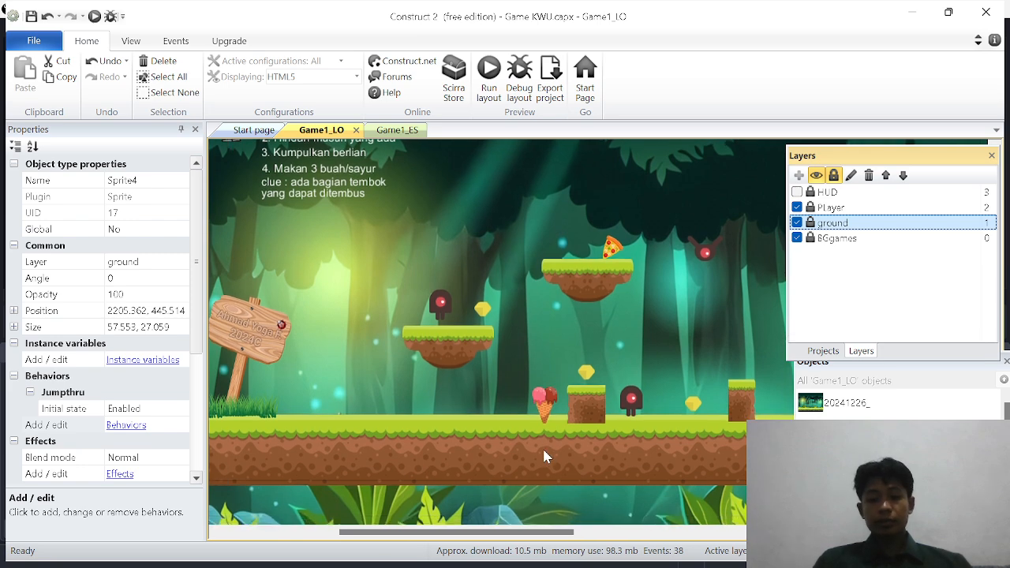
pyautogui.hscroll(1, 544, 456)
pyautogui.scroll(1, 545, 456)
pyautogui.hscroll(4, 545, 456)
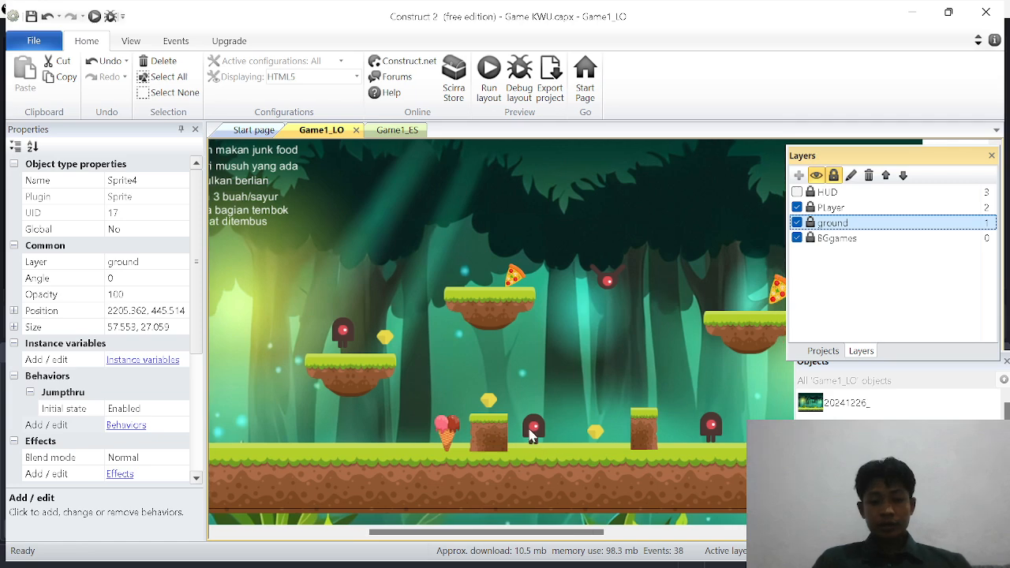
# Examine the enemies, diamonds, fruit and junk food placed along the rest of the level beyond the forest background.
pyautogui.hscroll(10, 530, 430)
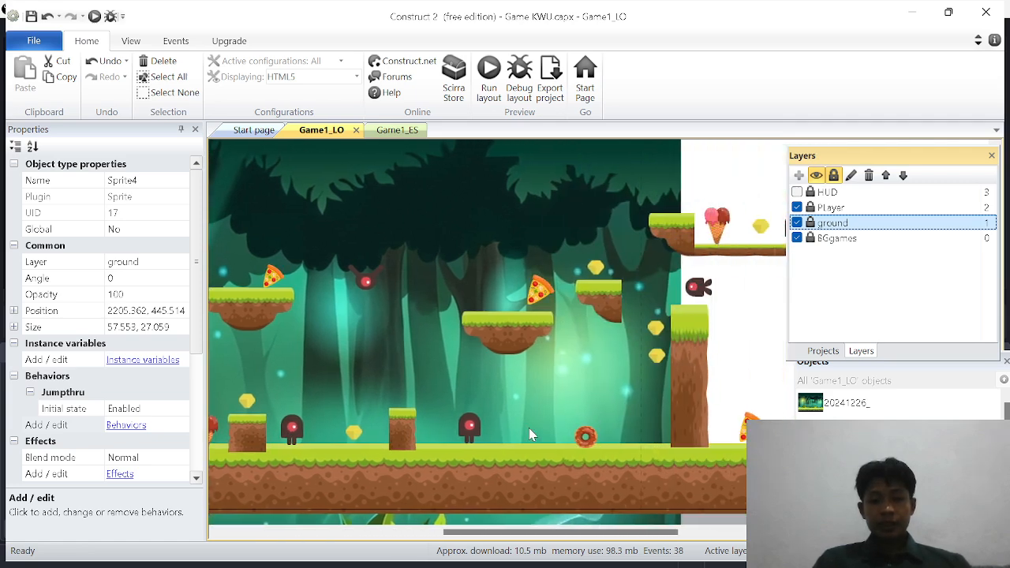
pyautogui.hscroll(4, 666, 364)
pyautogui.hscroll(2, 665, 364)
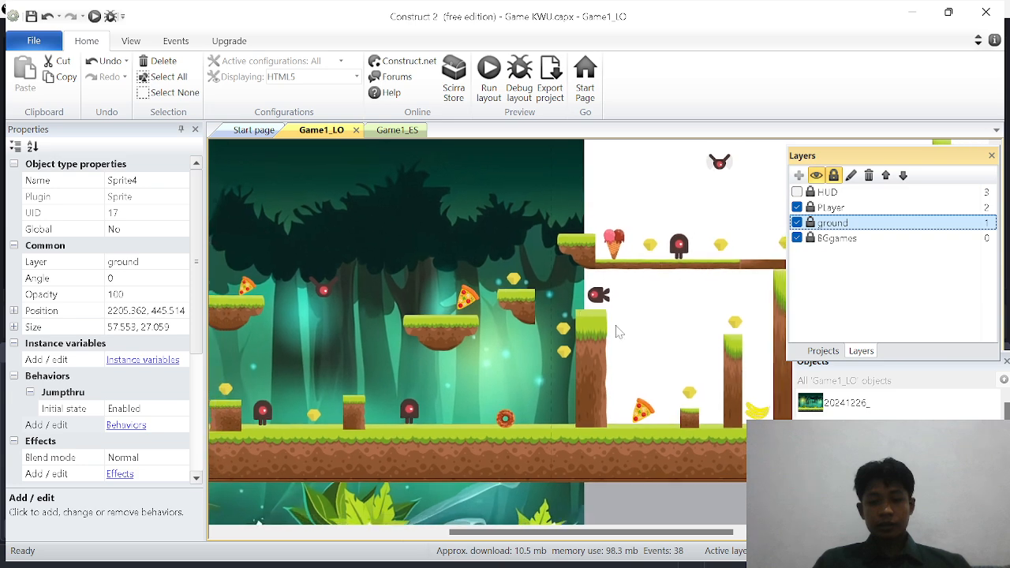
pyautogui.hscroll(8, 648, 350)
pyautogui.hscroll(13, 649, 350)
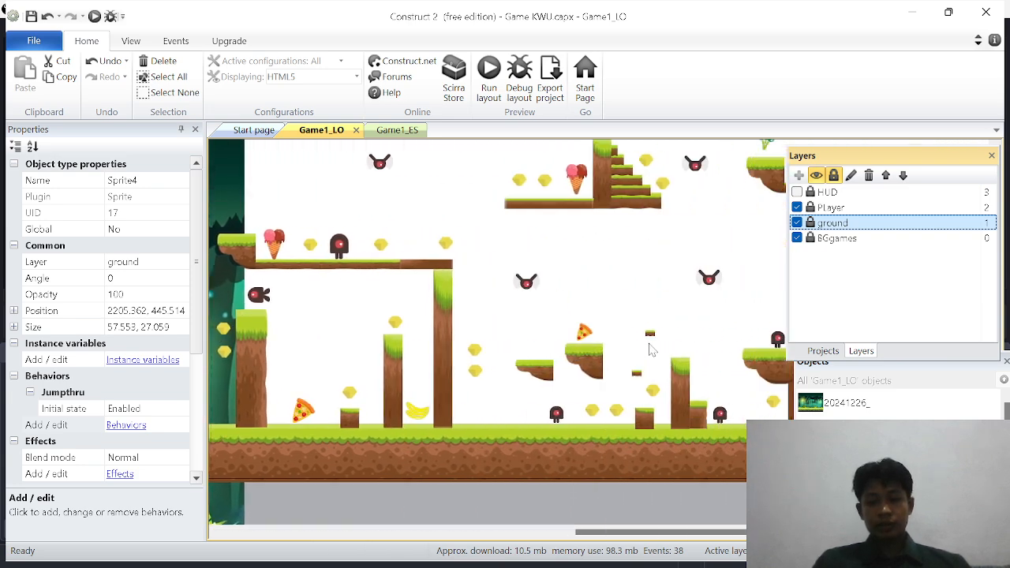
pyautogui.scroll(3, 650, 350)
pyautogui.scroll(-3, 650, 350)
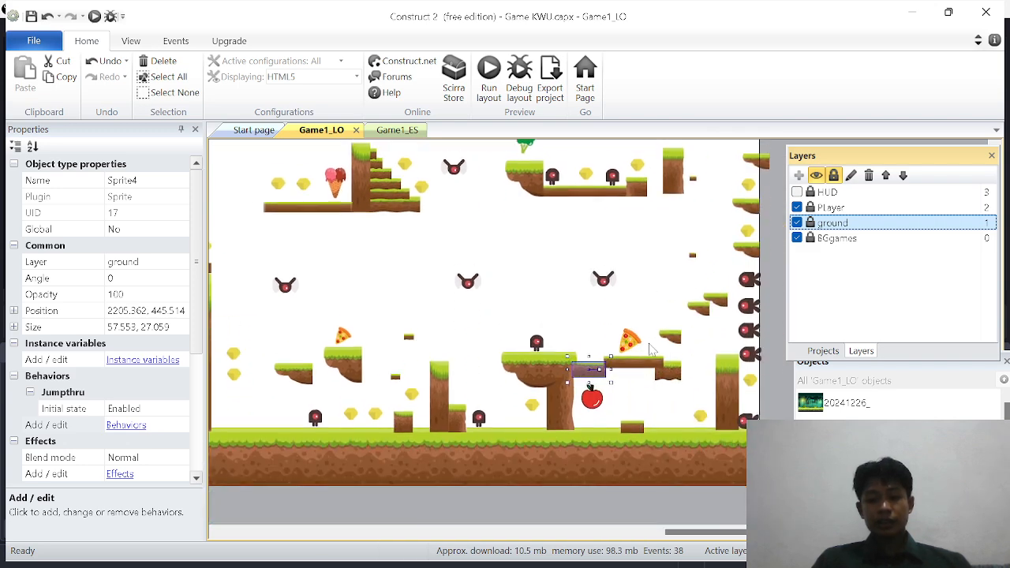
pyautogui.click(641, 382)
# Make PLayer the active layer and unlock it for selecting its objects.
pyautogui.hscroll(-20, 400, 284)
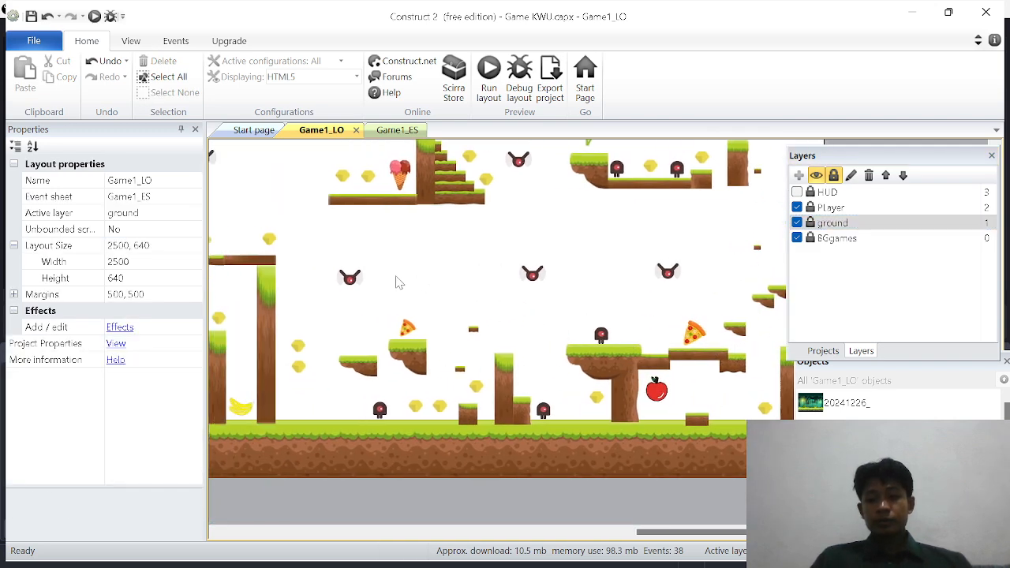
pyautogui.hscroll(-15, 397, 282)
pyautogui.scroll(3, 395, 275)
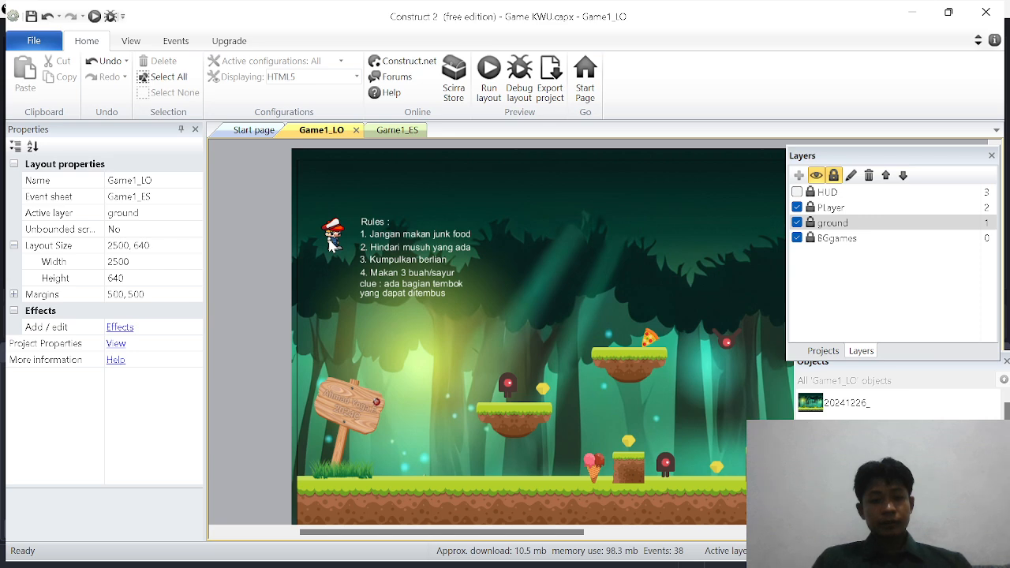
pyautogui.click(831, 210)
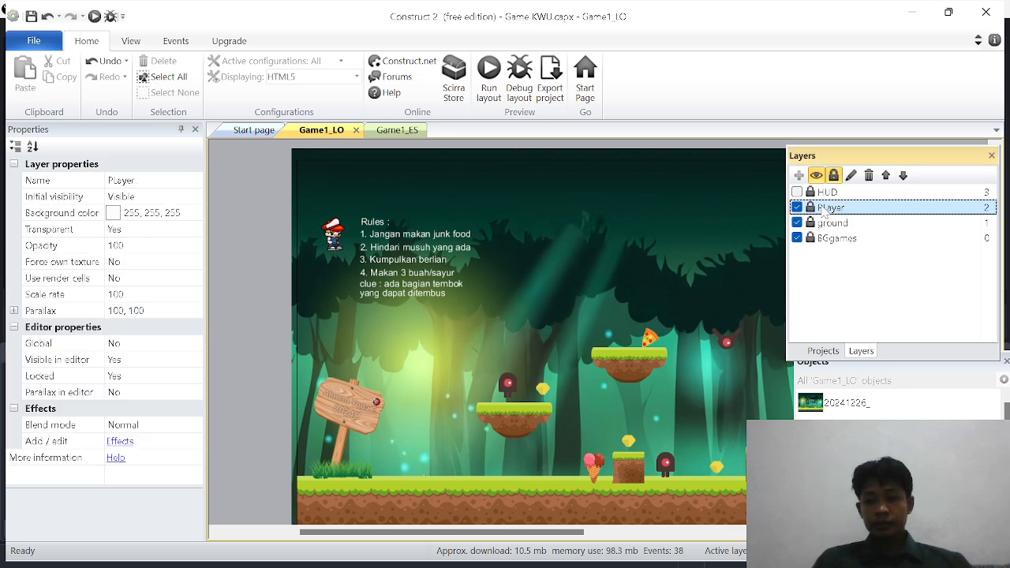
pyautogui.click(810, 208)
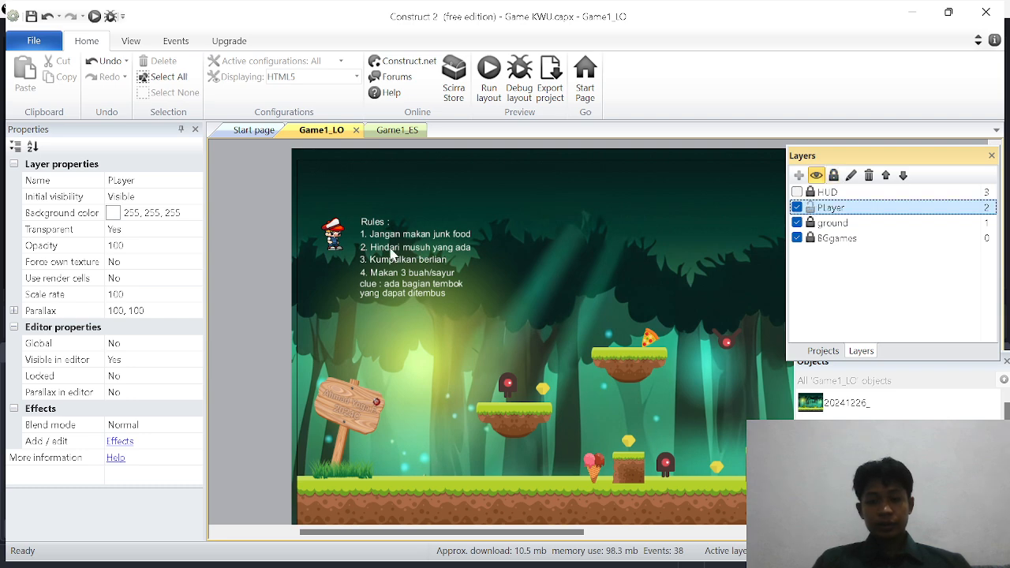
# Inspect the properties and assigned behaviors of the player character beside the rules text.
pyautogui.click(333, 231)
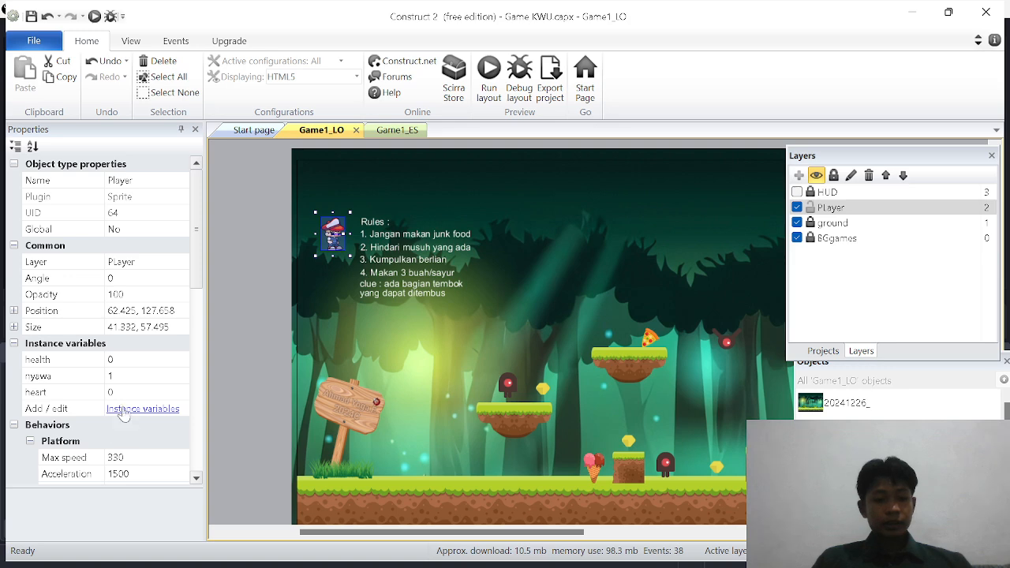
pyautogui.scroll(-10, 144, 454)
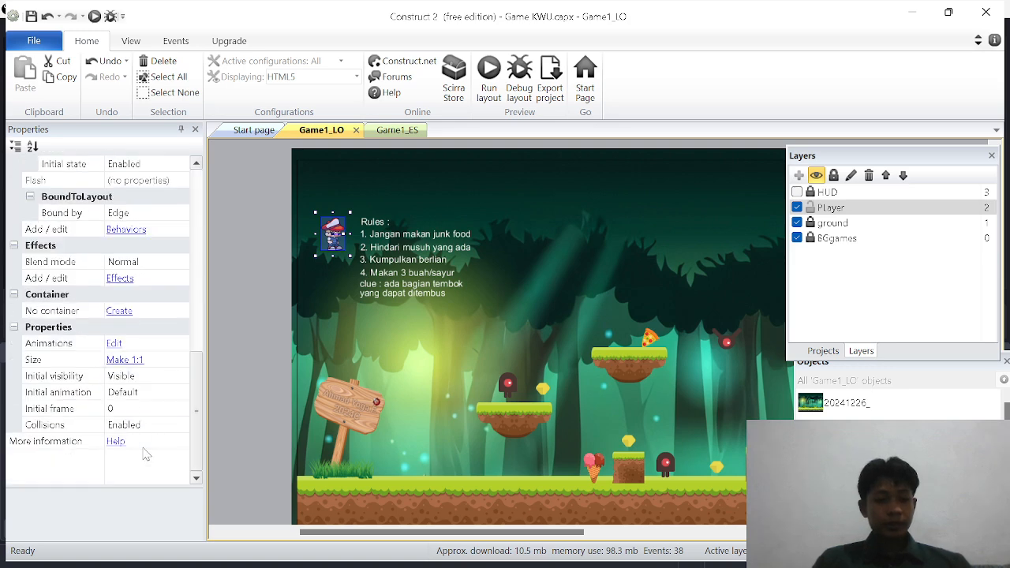
pyautogui.click(119, 229)
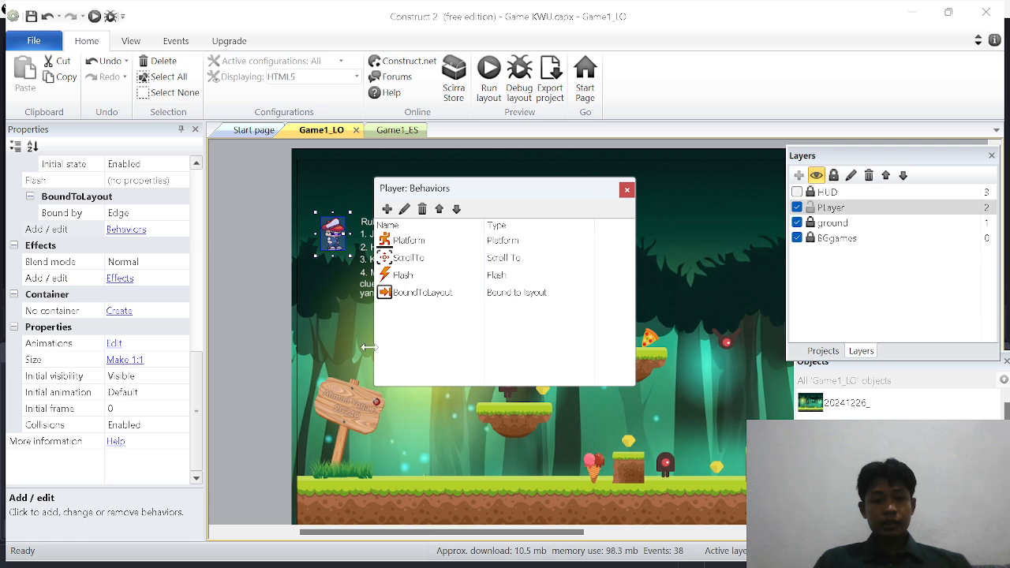
pyautogui.click(626, 191)
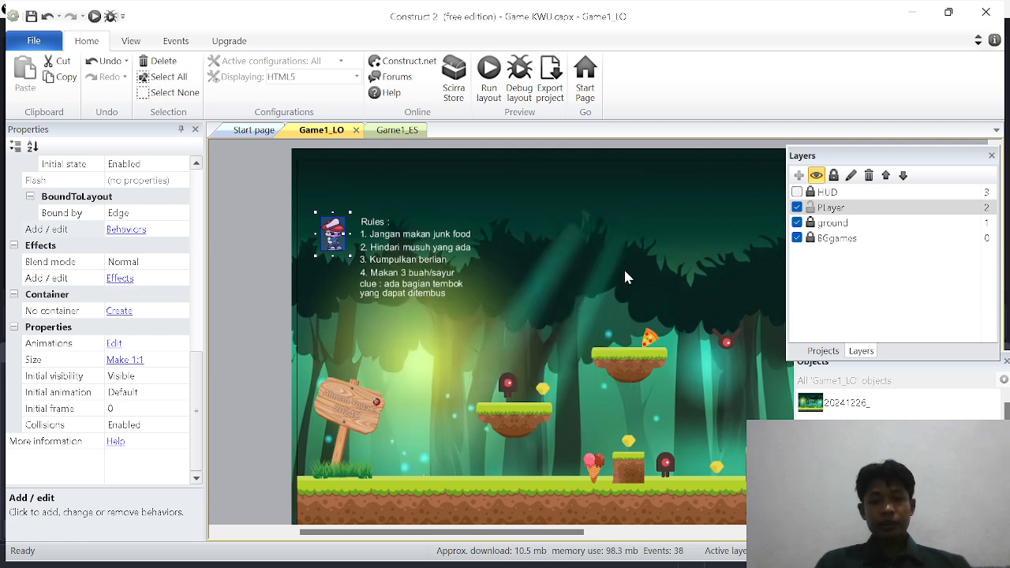
# Inspect the behaviors assigned to the walking enemy on the first floating platform.
pyautogui.keyDown('shift'); pyautogui.hscroll(2, 625, 277); pyautogui.keyUp('shift')
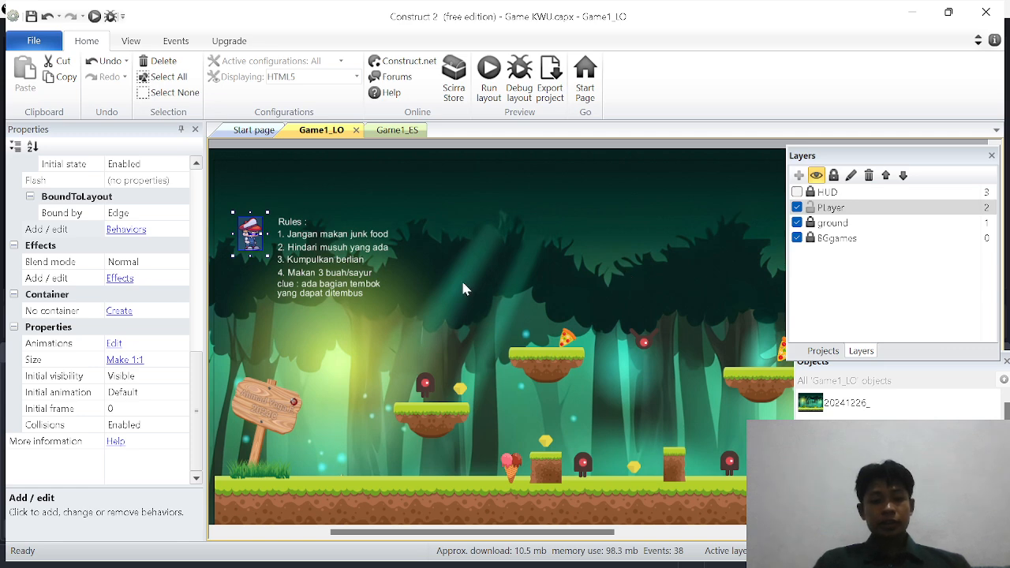
pyautogui.keyDown('shift'); pyautogui.hscroll(-1, 462, 283); pyautogui.keyUp('shift')
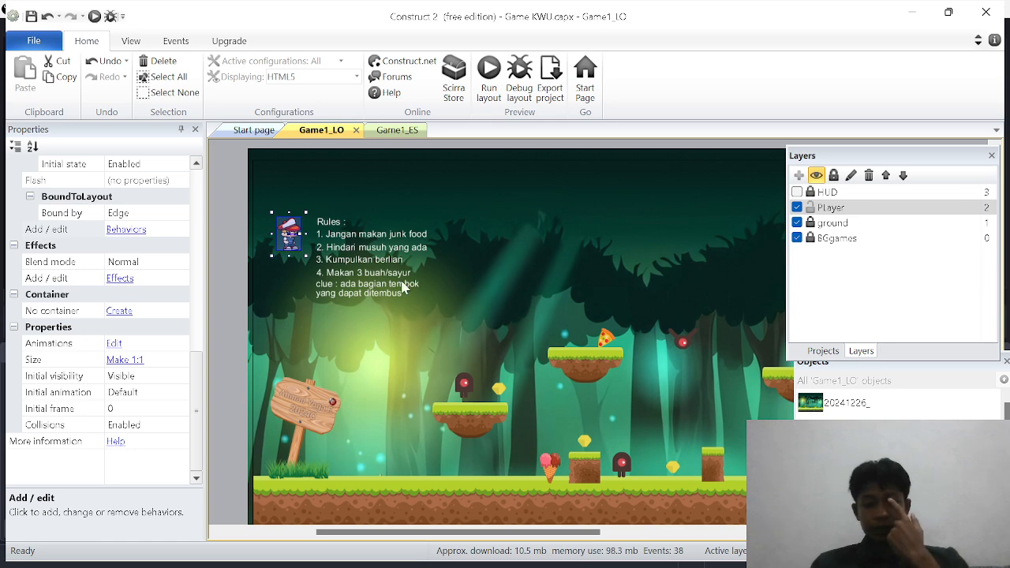
pyautogui.hscroll(2, 440, 334)
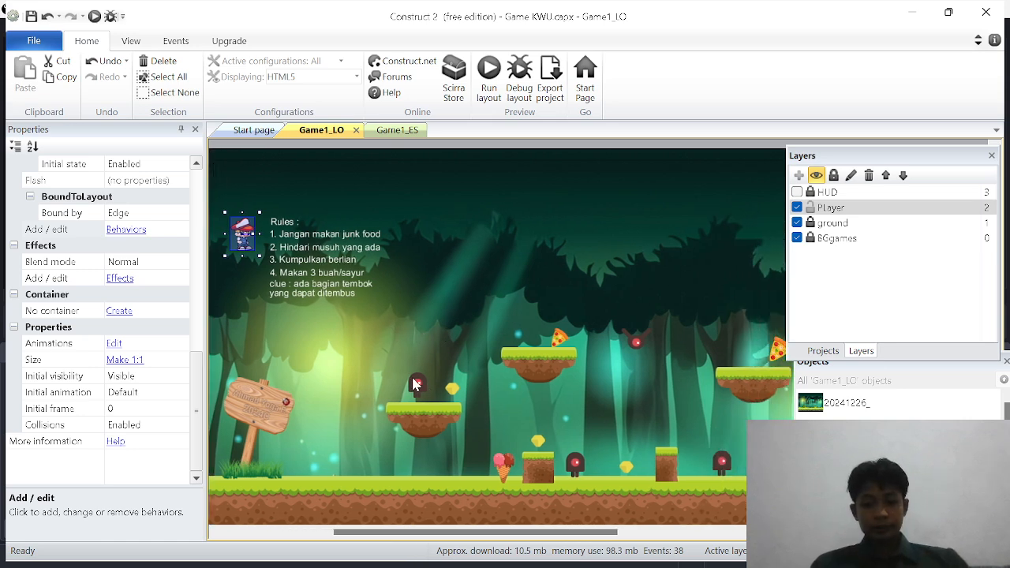
pyautogui.click(415, 384)
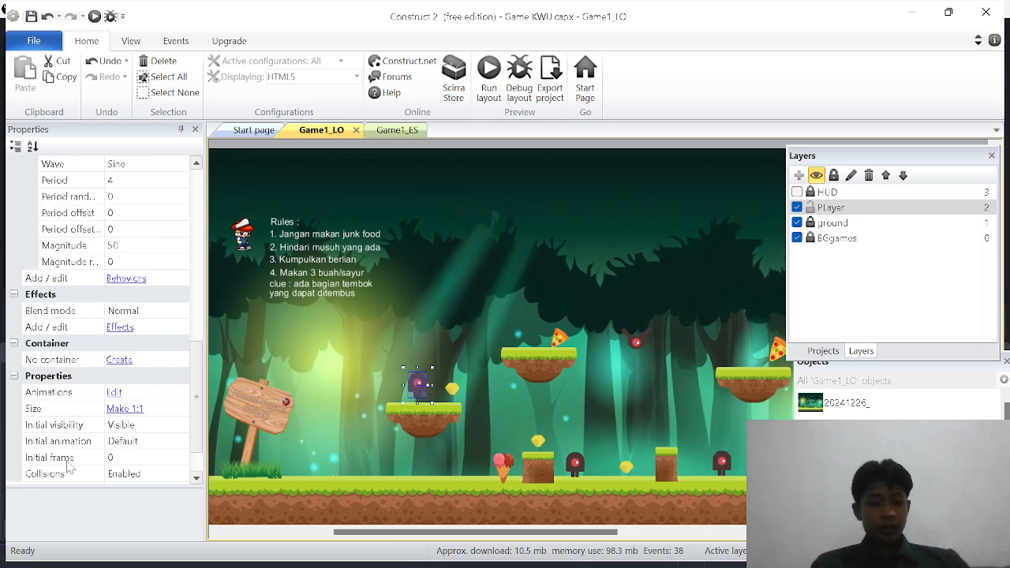
pyautogui.scroll(-1, 67, 466)
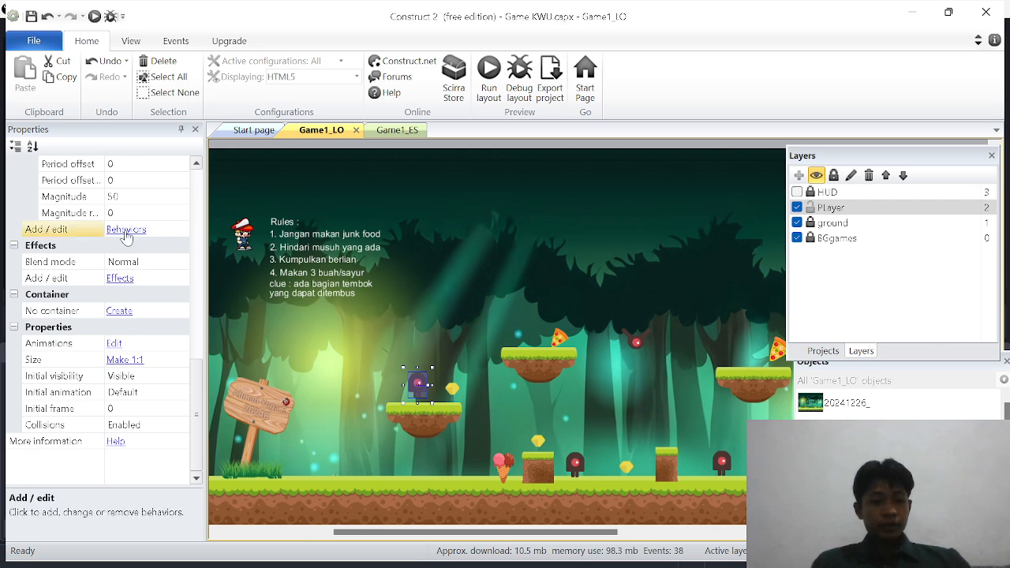
pyautogui.click(126, 231)
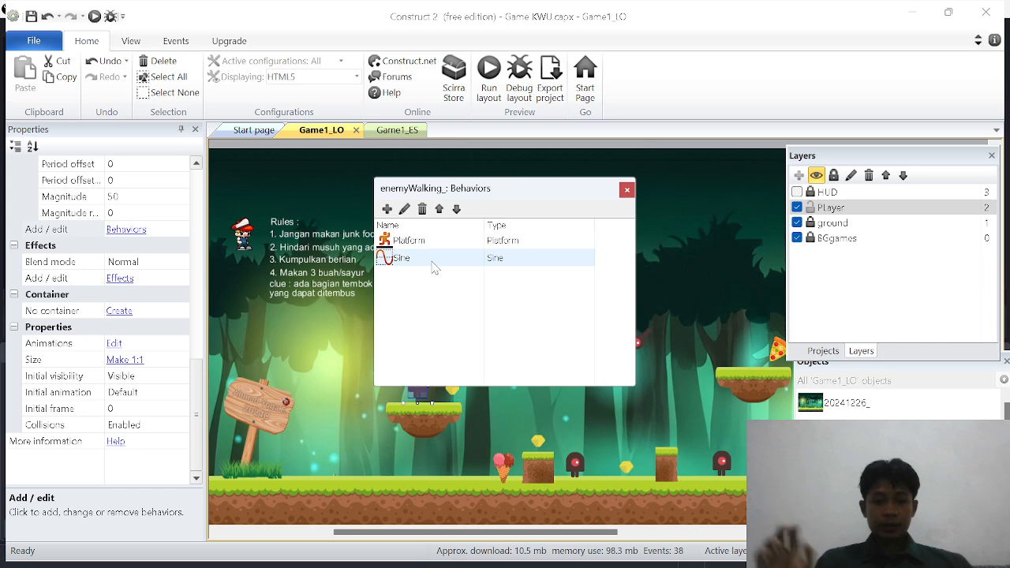
pyautogui.click(626, 190)
pyautogui.hscroll(8, 625, 404)
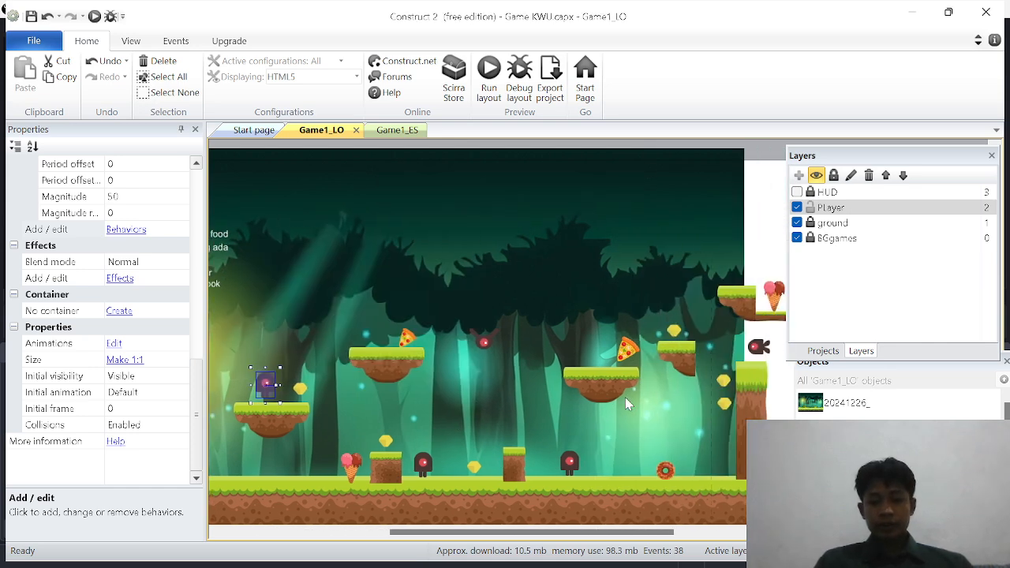
# Inspect the Sine and Sine2 behaviors of the flying enemy between the floating platforms, including their movement settings.
pyautogui.hscroll(-4, 625, 398)
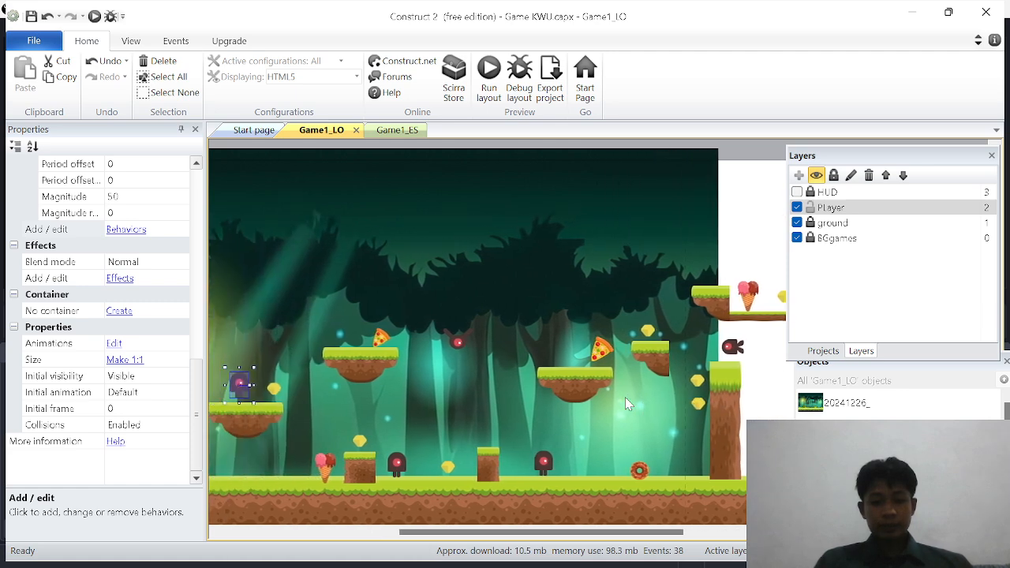
pyautogui.click(465, 342)
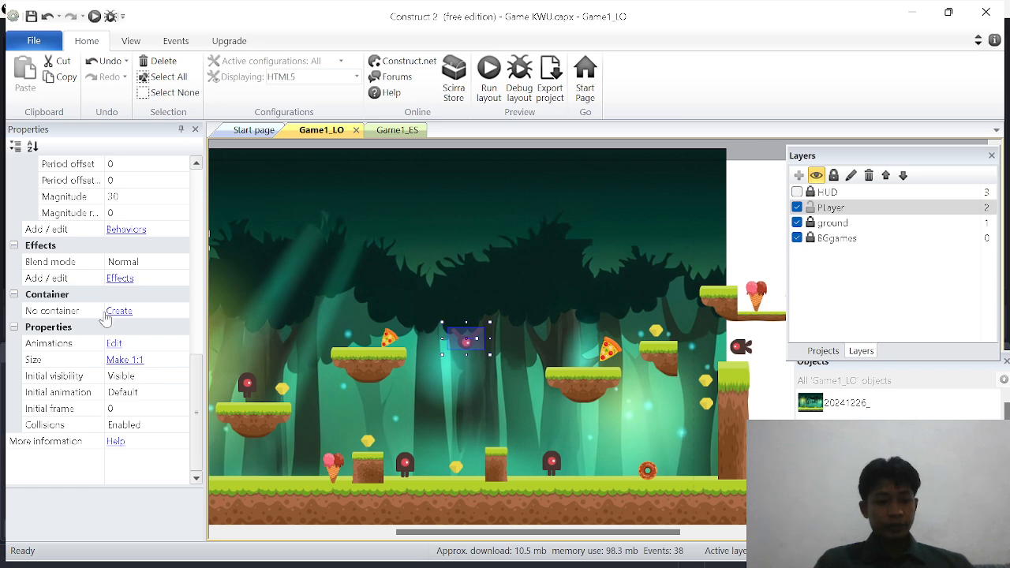
pyautogui.scroll(3, 101, 315)
pyautogui.click(127, 392)
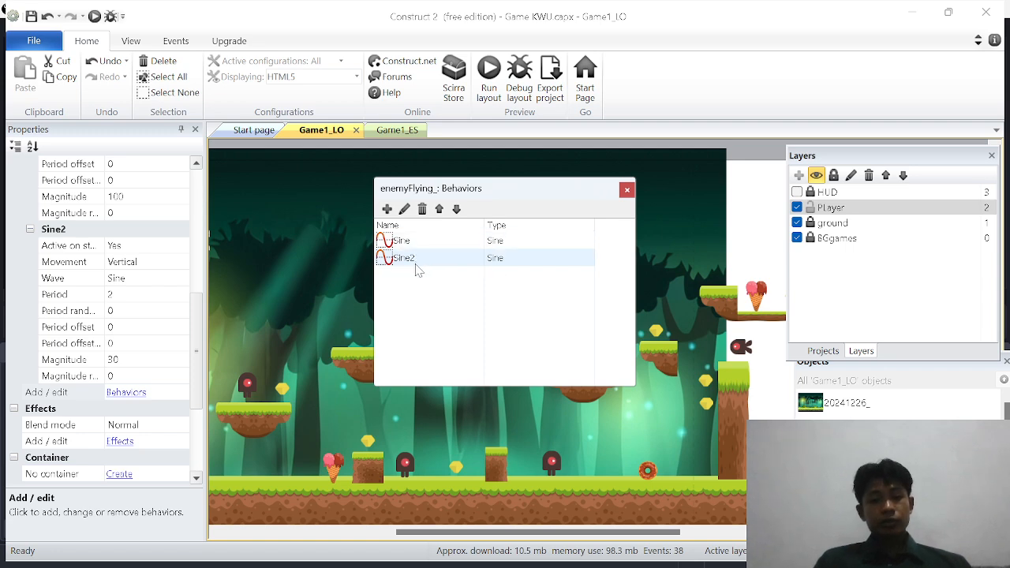
pyautogui.scroll(-3, 164, 369)
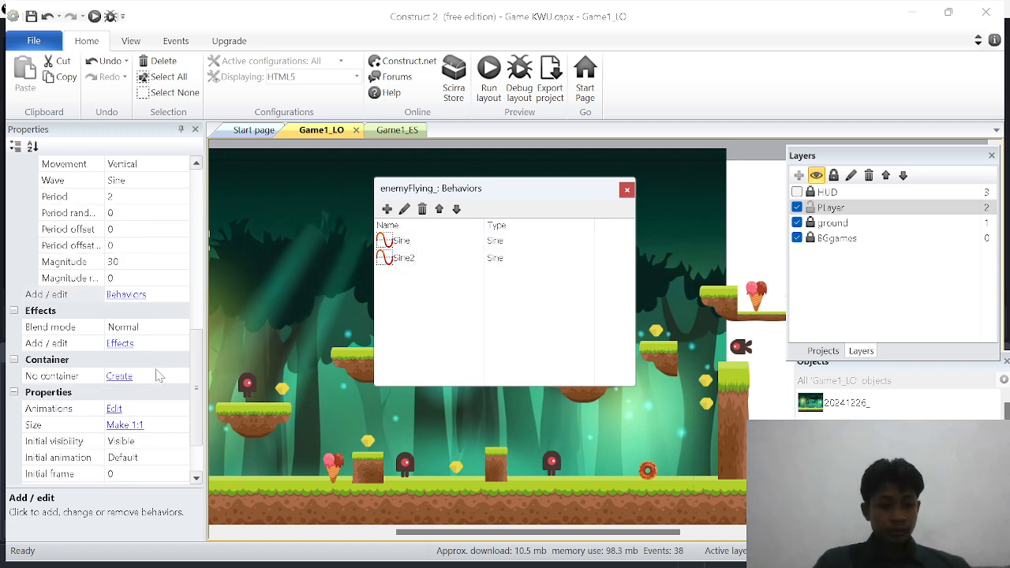
pyautogui.click(469, 259)
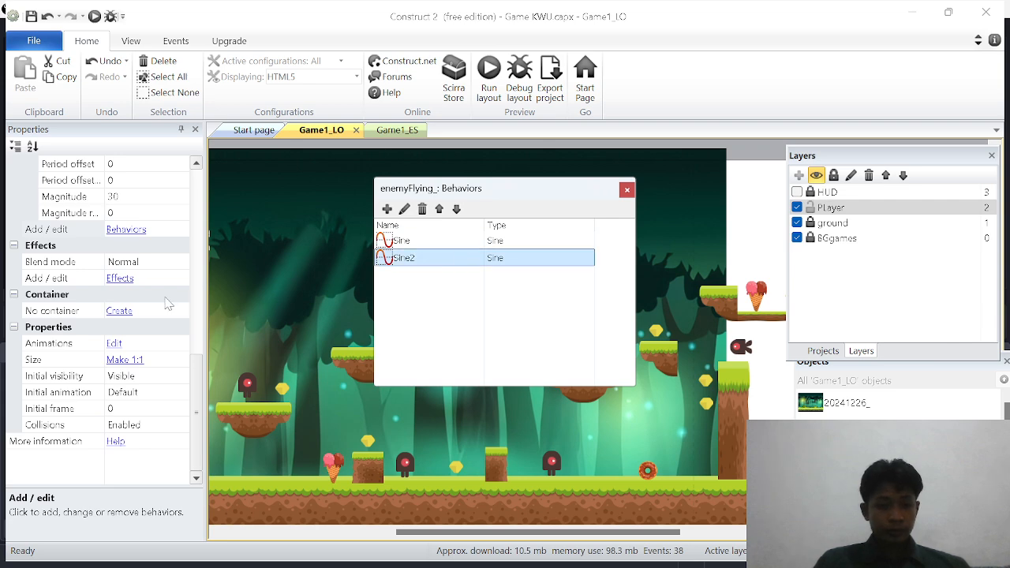
pyautogui.scroll(6, 166, 303)
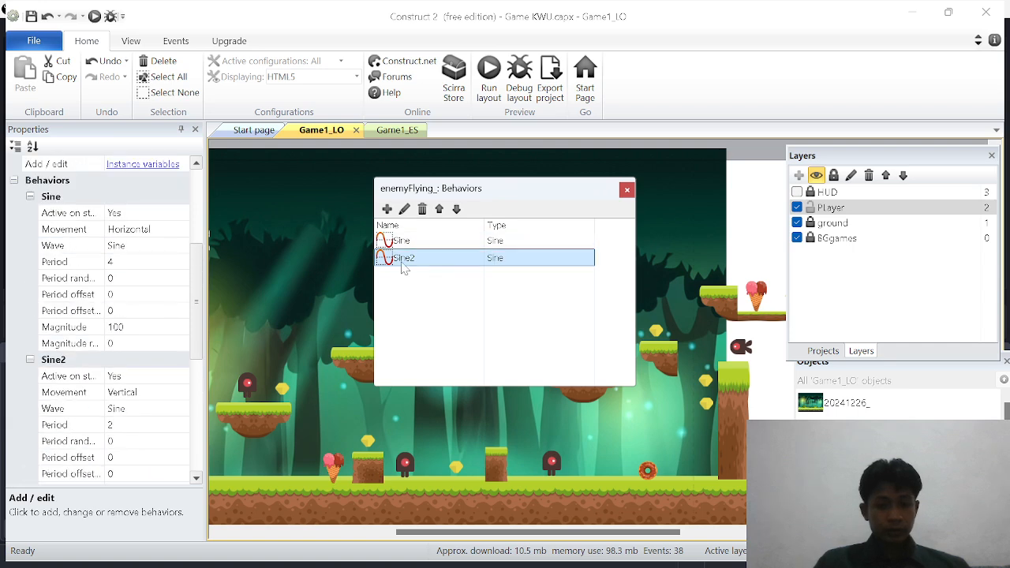
pyautogui.scroll(4, 156, 240)
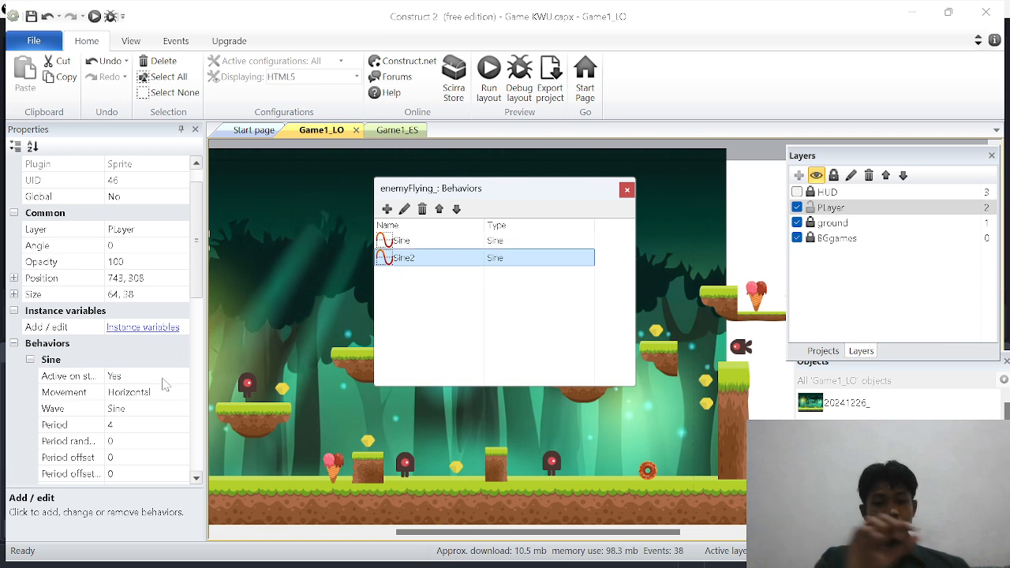
pyautogui.click(412, 242)
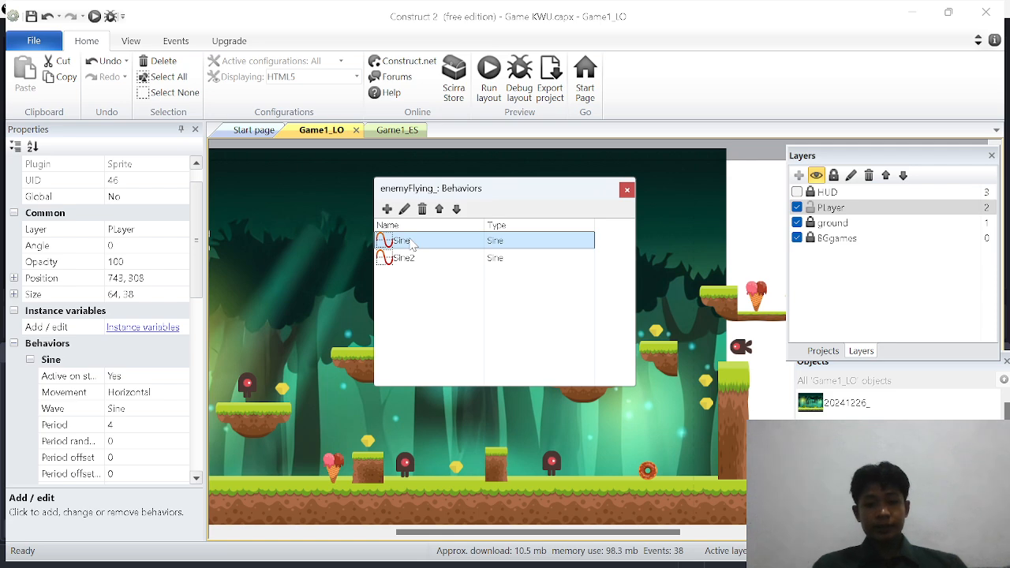
pyautogui.click(626, 189)
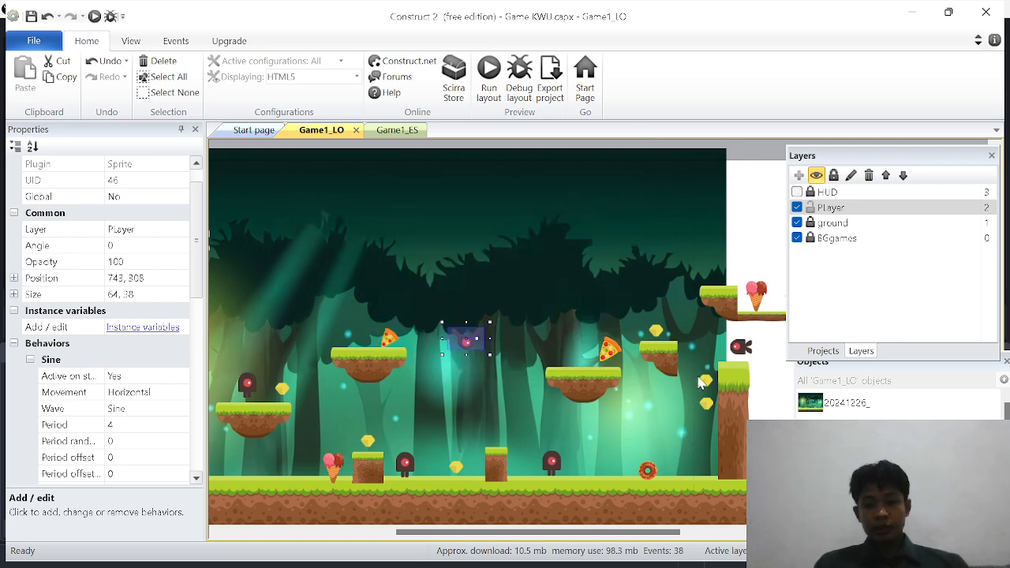
# Inspect the behavior assigned to the swimming enemy above the tall pillar at the edge of the forest background.
pyautogui.hscroll(3, 699, 383)
pyautogui.hscroll(2, 657, 401)
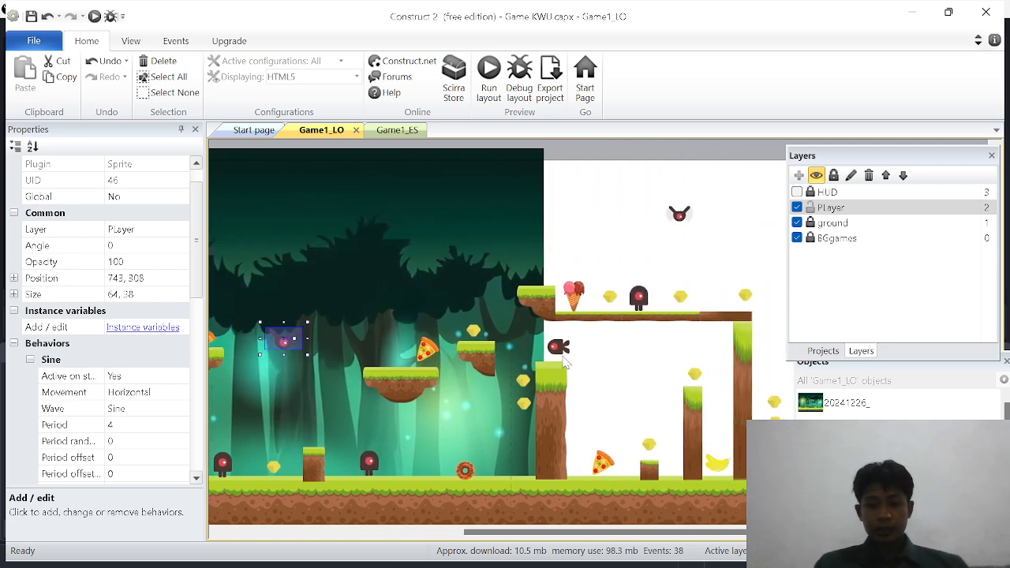
pyautogui.click(559, 348)
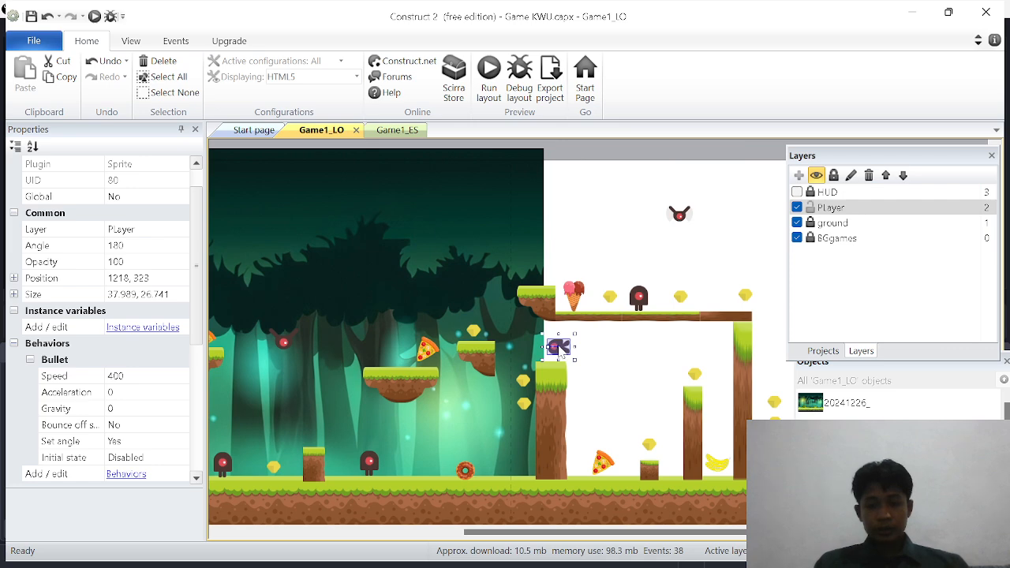
pyautogui.scroll(-5, 31, 413)
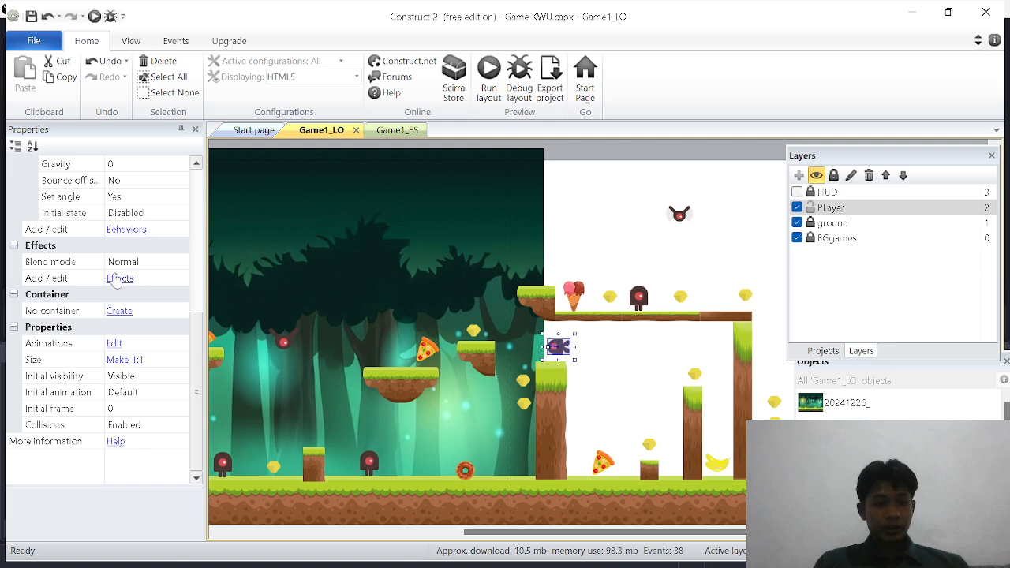
pyautogui.click(126, 230)
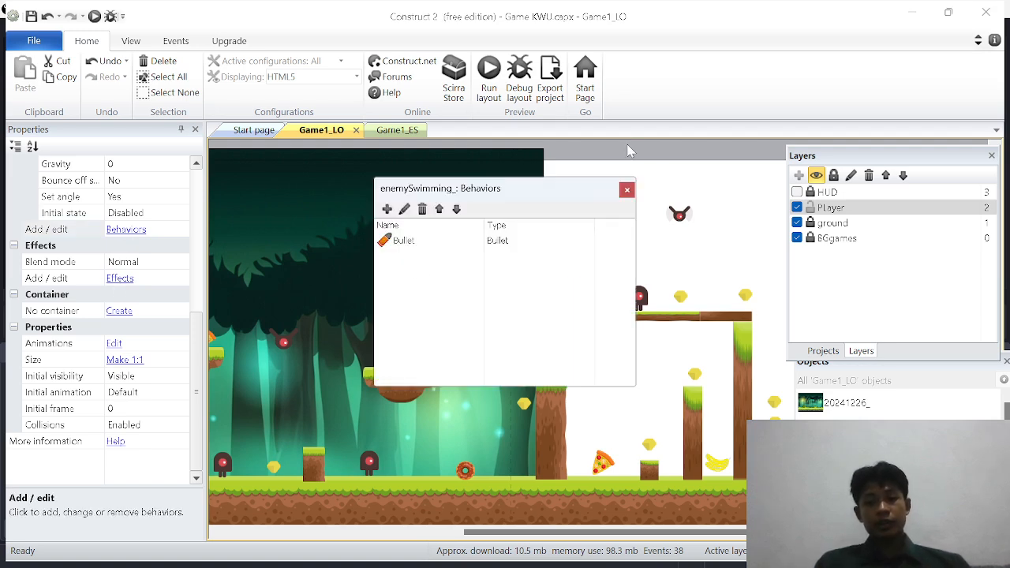
pyautogui.click(627, 190)
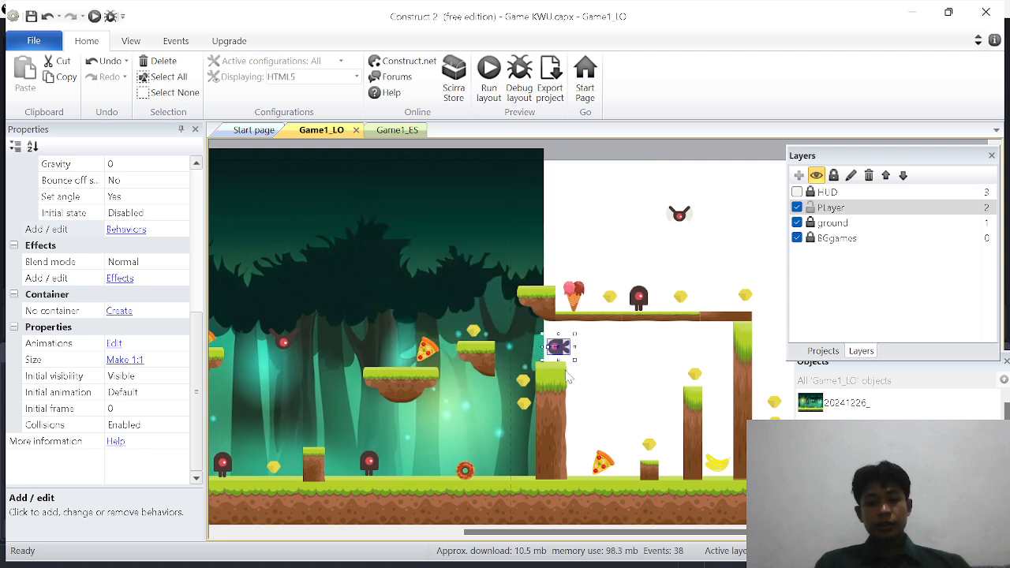
# Open the player character's sprite images beside the rules text and review its walk, jump and fall animations.
pyautogui.keyDown('shift'); pyautogui.hscroll(-5, 565, 361); pyautogui.keyUp('shift')
pyautogui.keyDown('shift'); pyautogui.hscroll(-5, 382, 394); pyautogui.keyUp('shift')
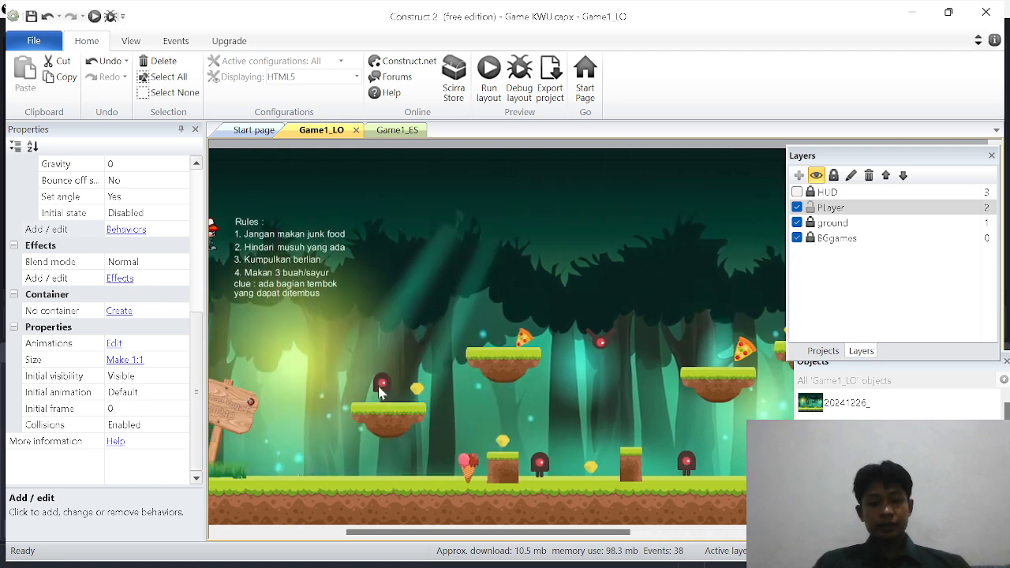
pyautogui.keyDown('shift'); pyautogui.hscroll(5, 645, 406); pyautogui.keyUp('shift')
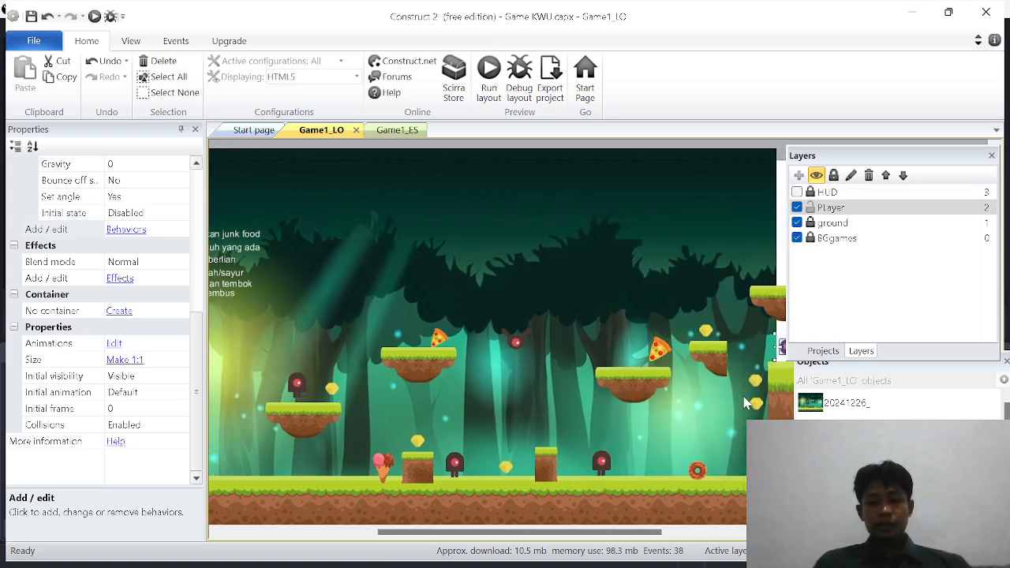
pyautogui.keyDown('shift'); pyautogui.hscroll(1, 746, 403); pyautogui.keyUp('shift')
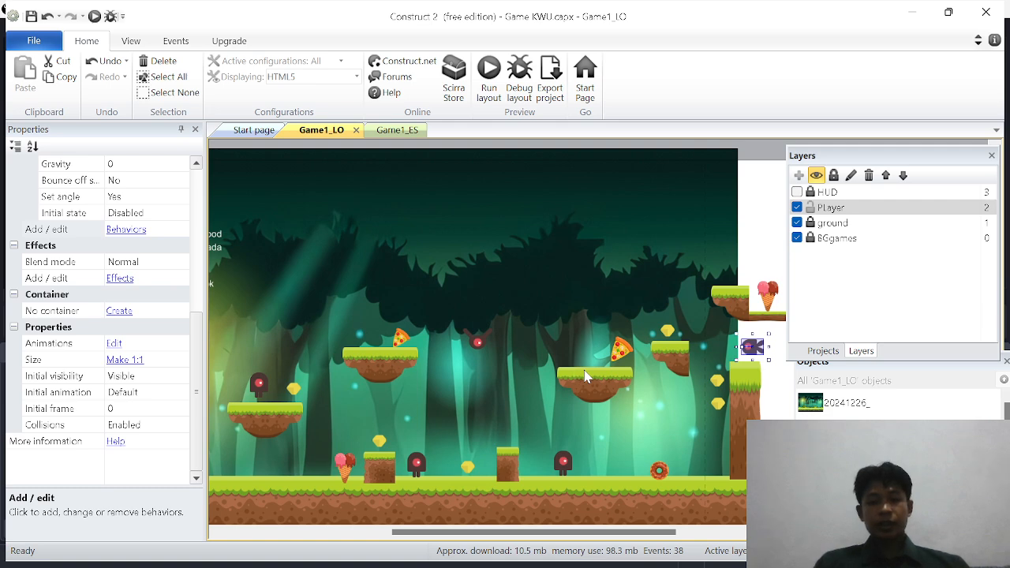
pyautogui.keyDown('shift'); pyautogui.hscroll(-4, 585, 376); pyautogui.keyUp('shift')
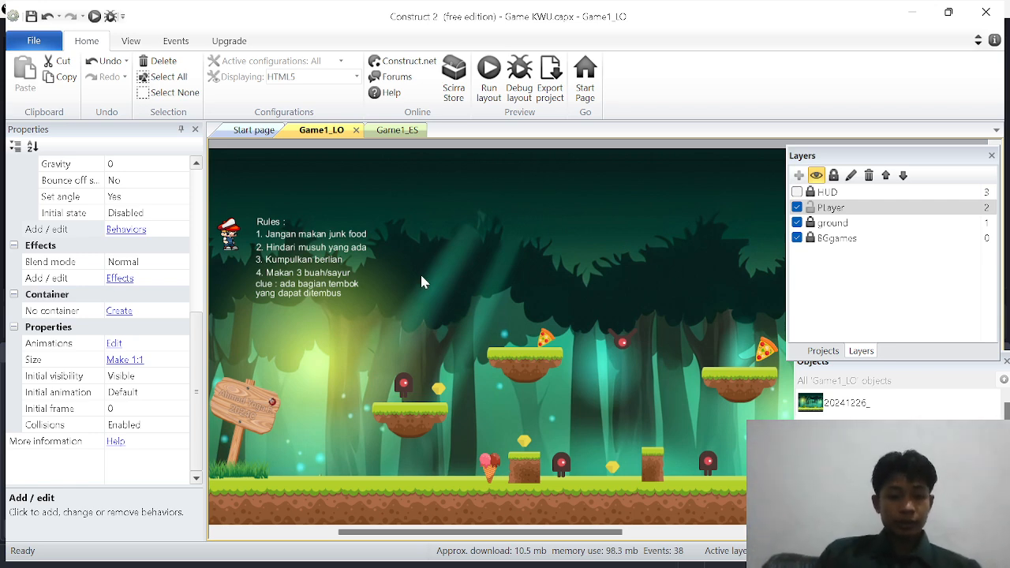
pyautogui.click(230, 236)
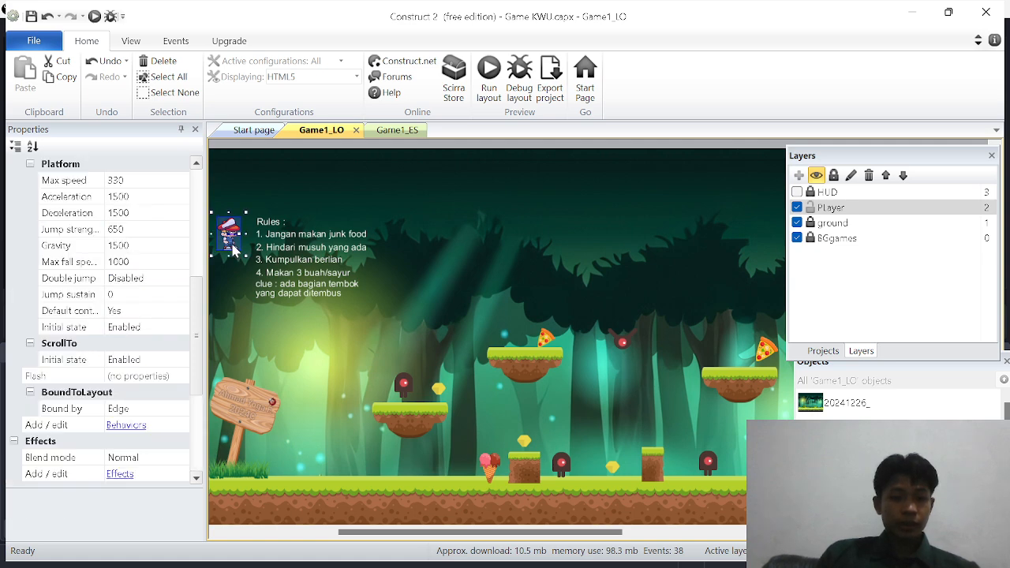
pyautogui.doubleClick(231, 246)
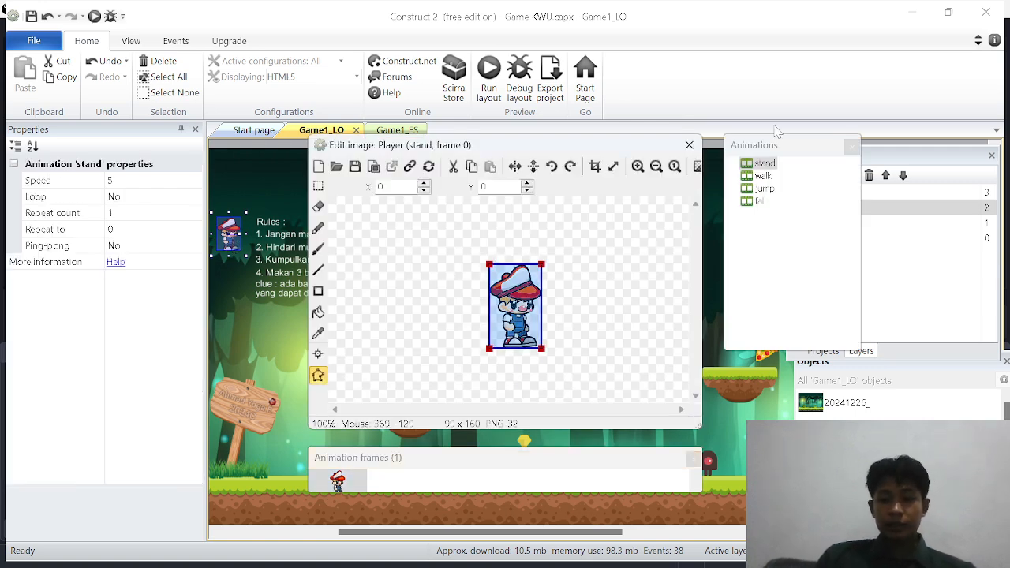
pyautogui.click(762, 176)
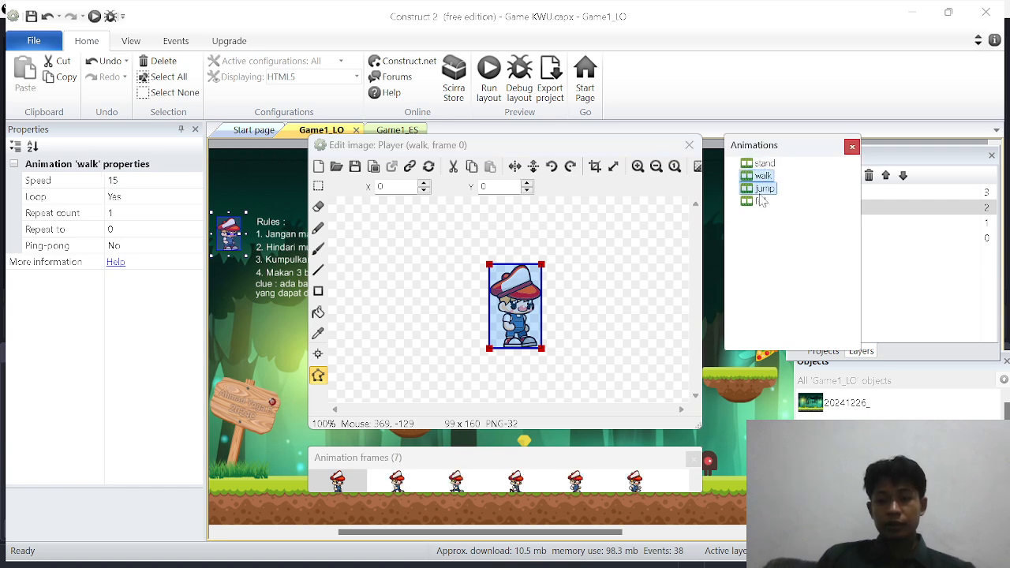
pyautogui.click(762, 189)
pyautogui.click(760, 202)
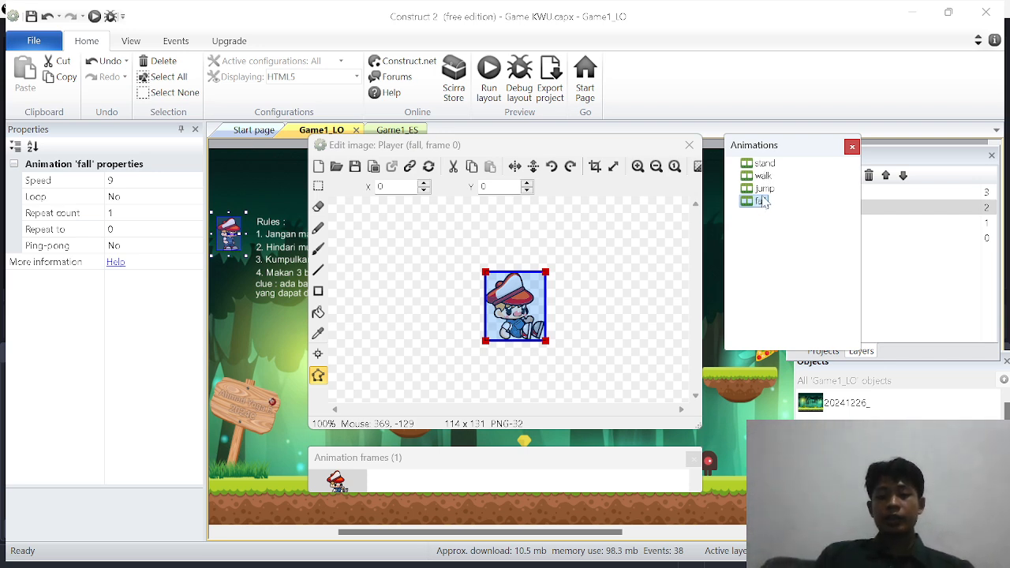
# View the image files available for loading into the player's fall animation, and leave the image editor without loading one.
pyautogui.click(336, 168)
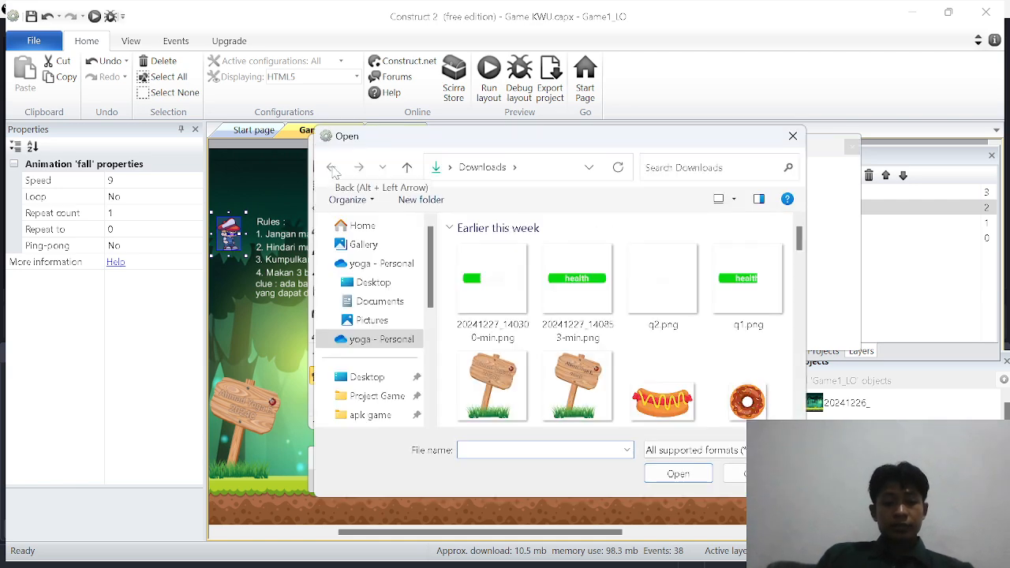
pyautogui.click(792, 138)
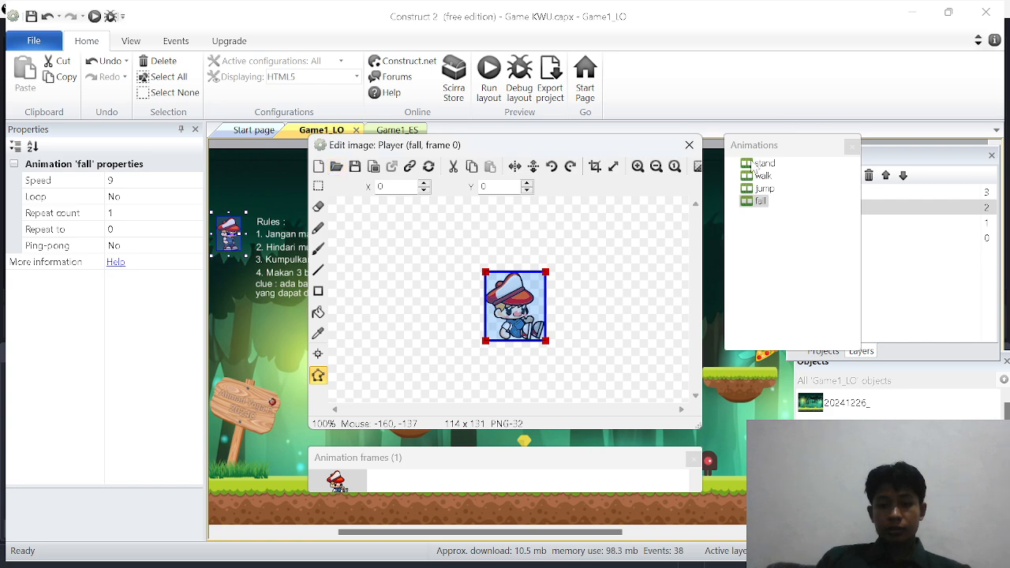
pyautogui.click(693, 151)
# Look through the object types that can be inserted into the Game1_LO layout, and leave without inserting one.
pyautogui.doubleClick(386, 212)
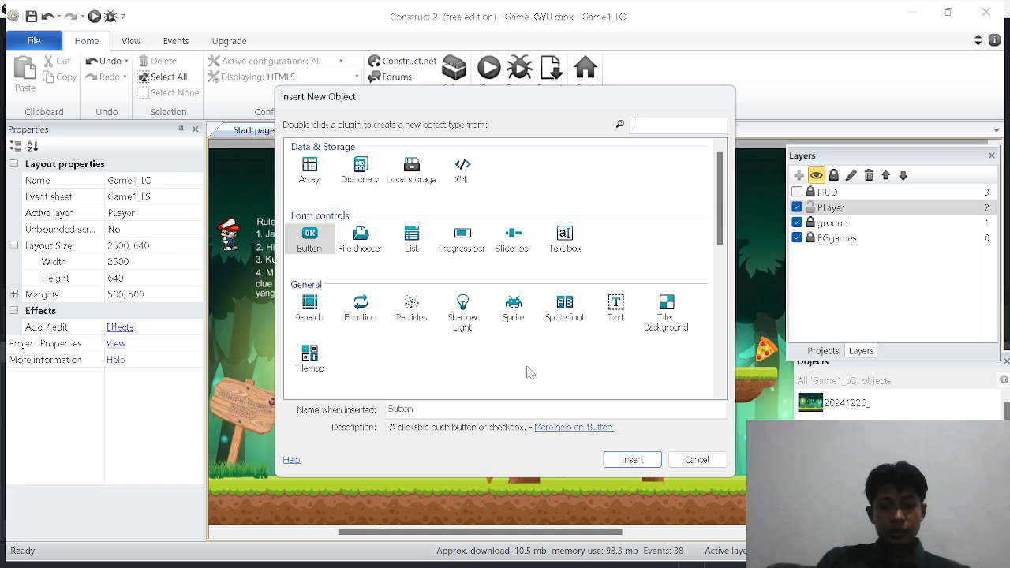
pyautogui.scroll(-8, 528, 372)
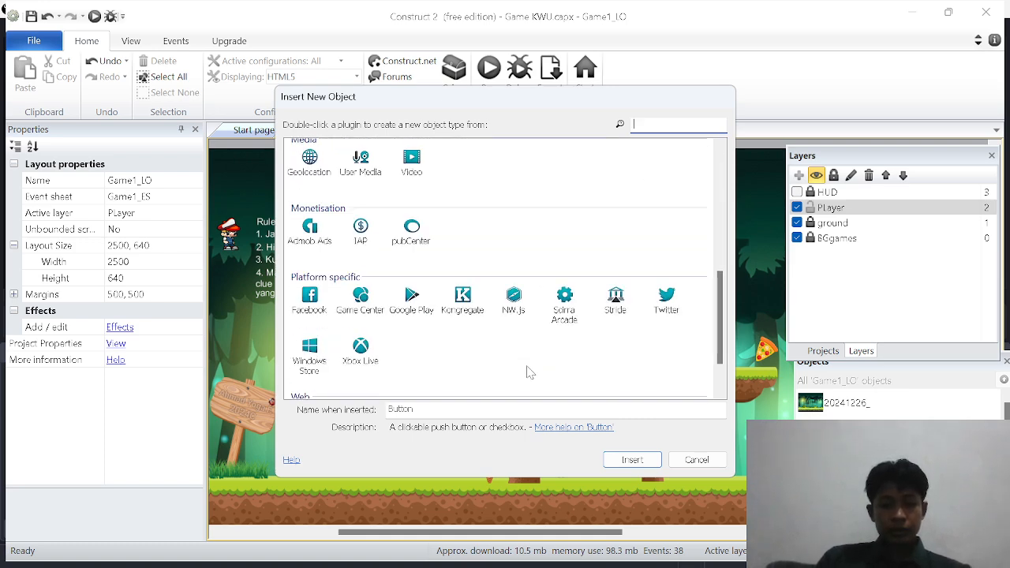
pyautogui.scroll(7, 528, 372)
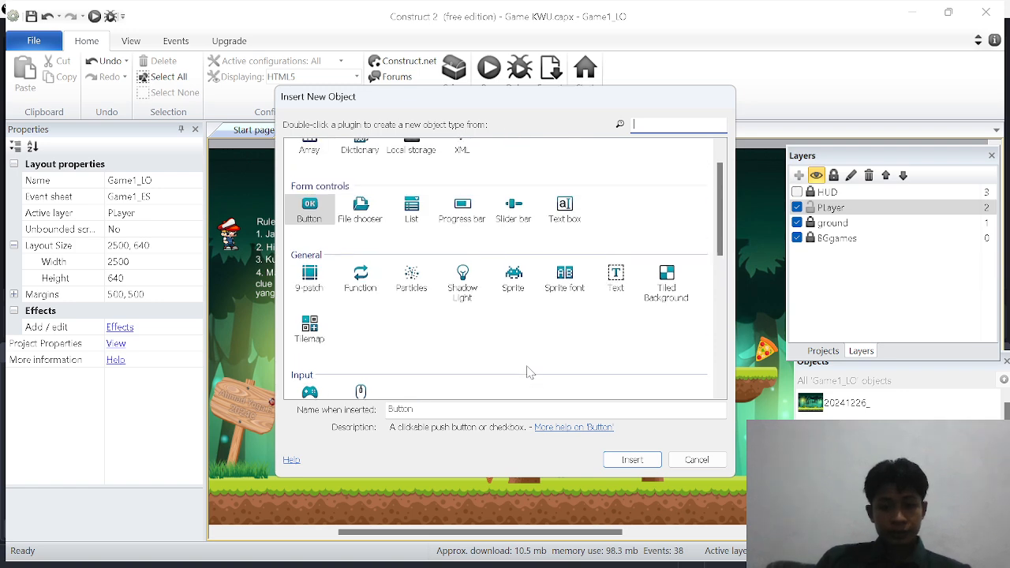
pyautogui.scroll(1, 529, 372)
pyautogui.scroll(-2, 528, 372)
pyautogui.scroll(-4, 529, 372)
pyautogui.scroll(2, 529, 373)
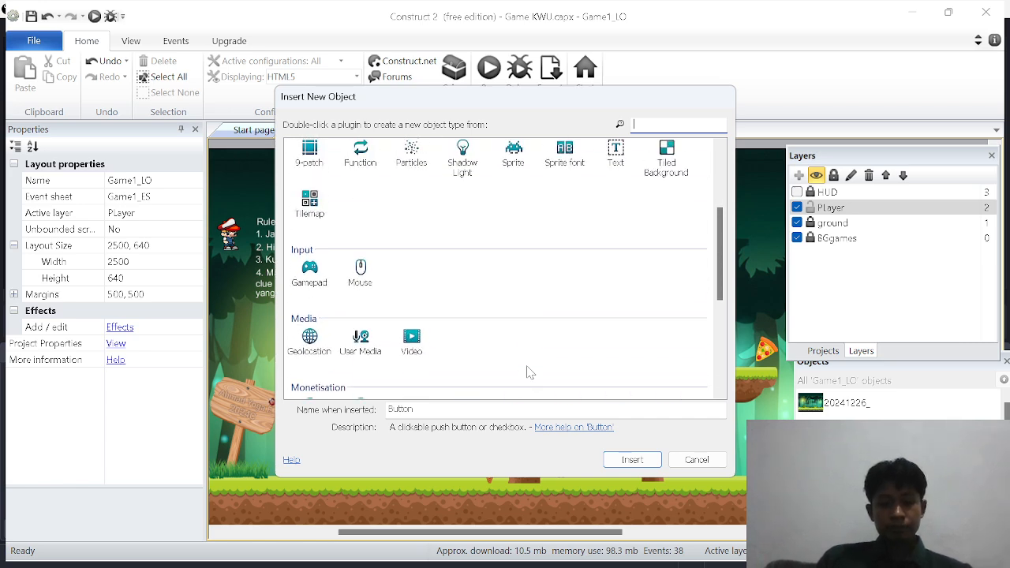
pyautogui.scroll(1, 529, 373)
pyautogui.scroll(3, 529, 373)
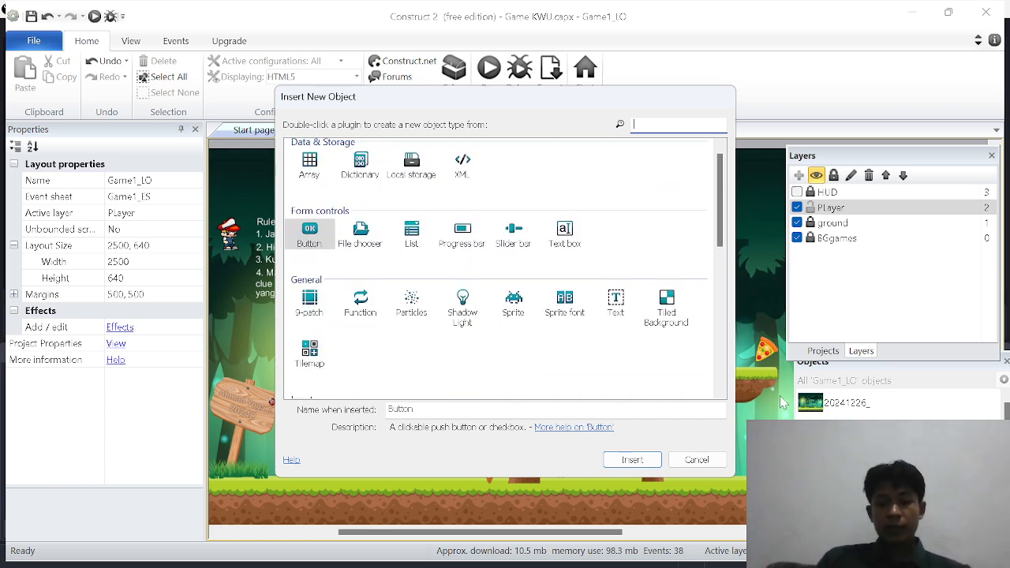
pyautogui.click(698, 461)
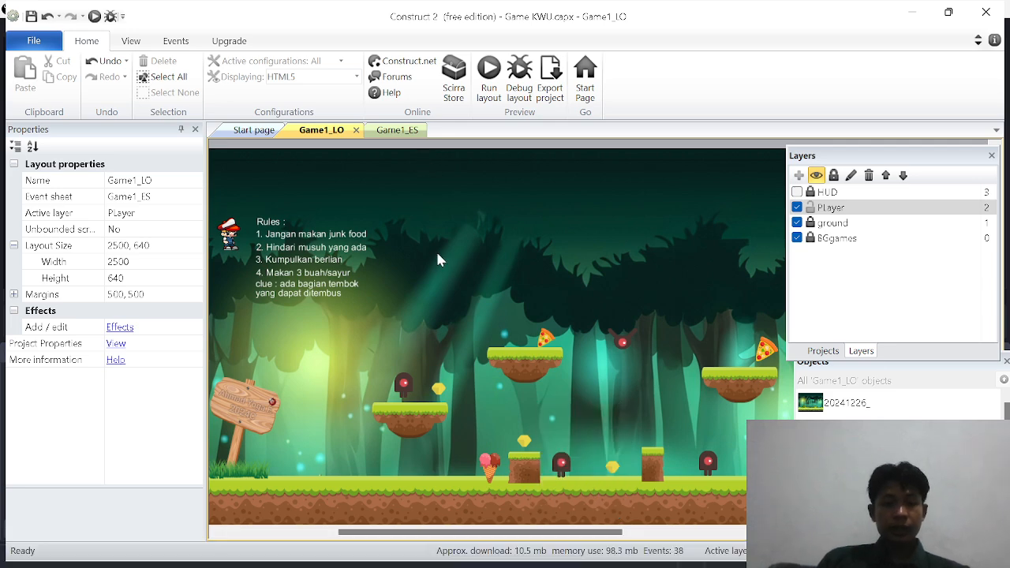
# Open the player character's sprite images and review its walk and stand animations.
pyautogui.doubleClick(230, 238)
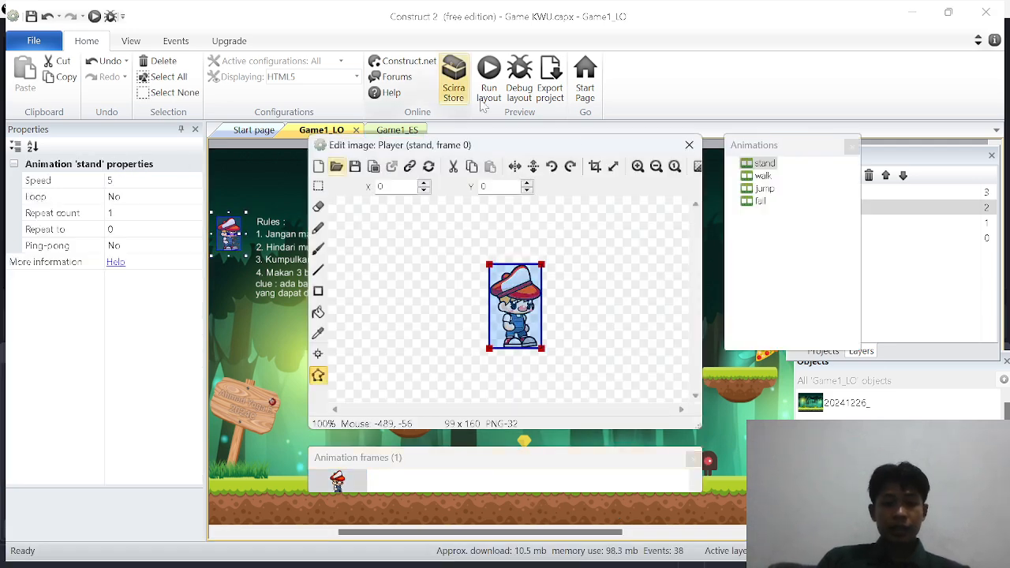
pyautogui.click(762, 176)
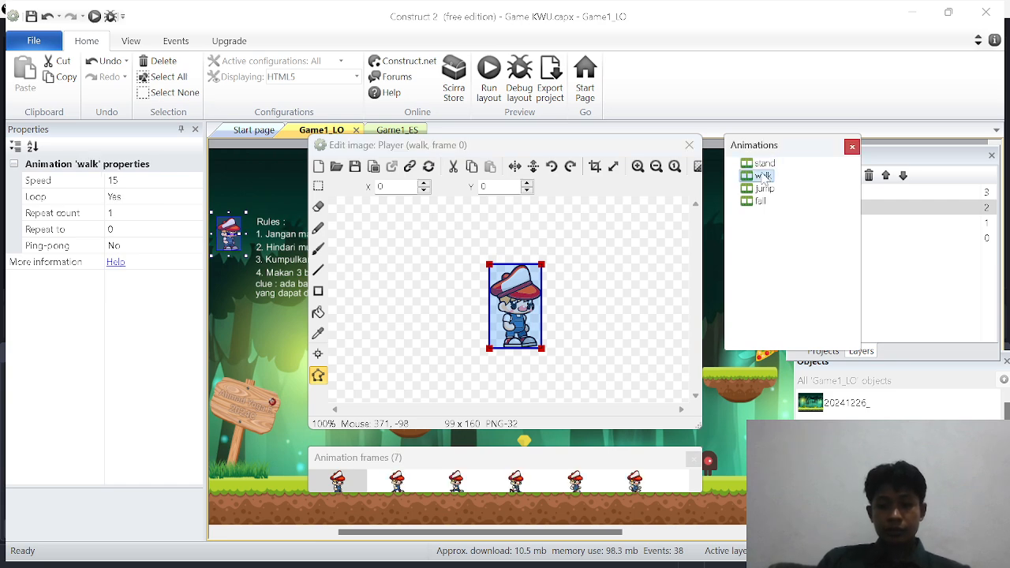
pyautogui.click(762, 162)
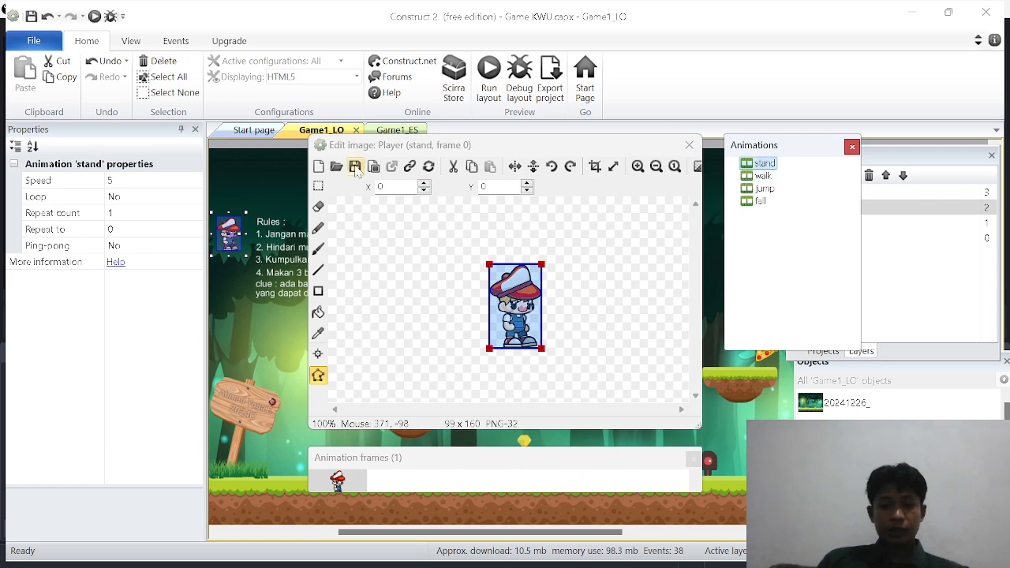
# Browse the Project Game folder down to Player Boy > player for stand animation images, and leave without loading one.
pyautogui.click(336, 166)
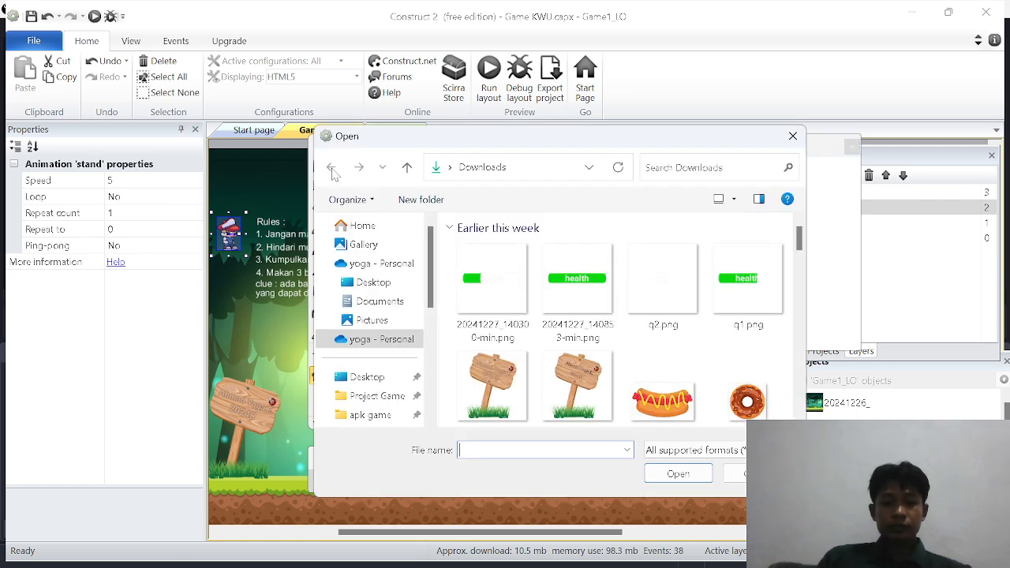
pyautogui.click(377, 396)
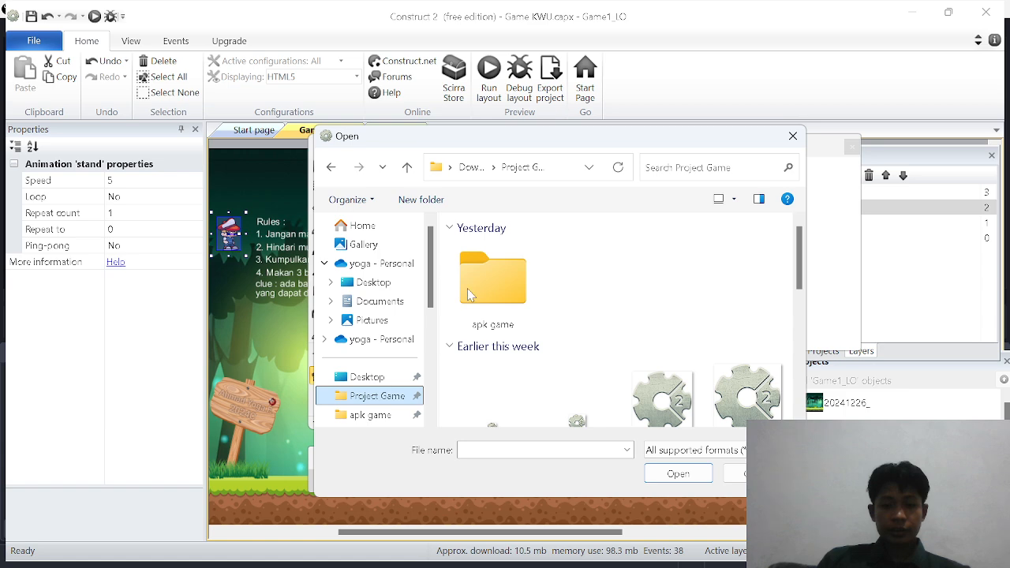
pyautogui.scroll(-2, 541, 349)
pyautogui.scroll(2, 541, 349)
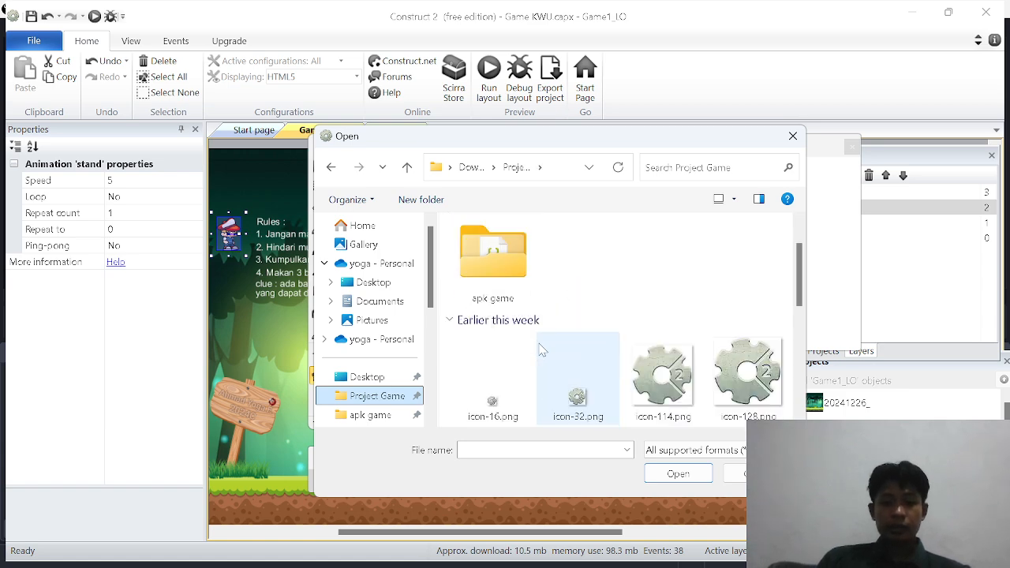
pyautogui.scroll(-3, 541, 350)
pyautogui.scroll(1, 541, 350)
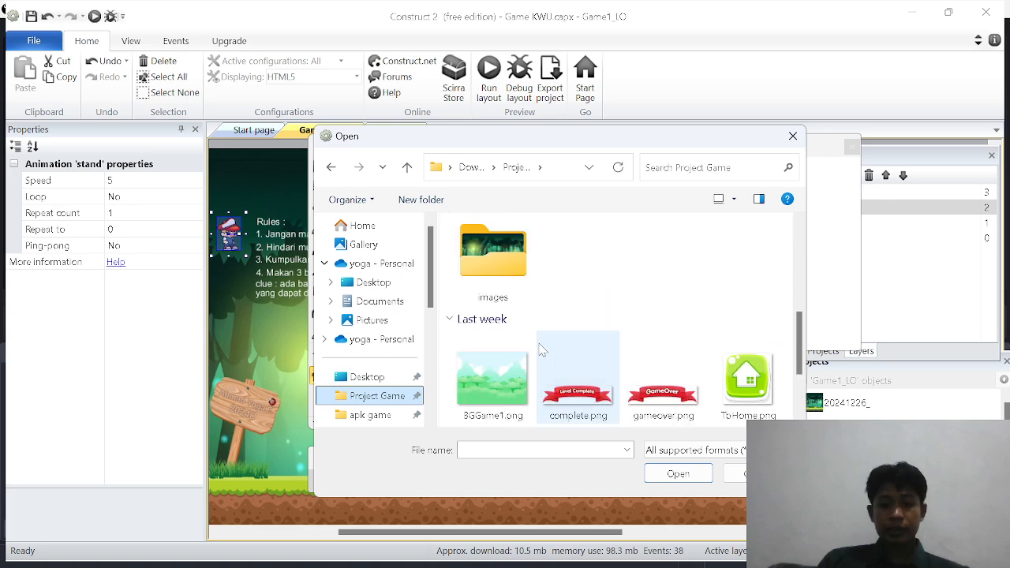
pyautogui.moveTo(803, 335); pyautogui.dragTo(802, 412)
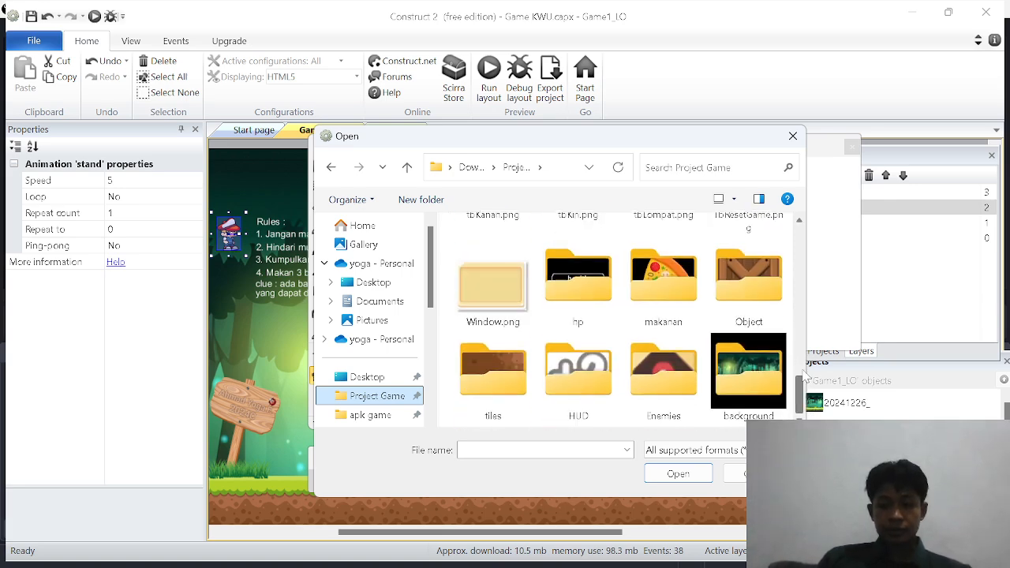
pyautogui.moveTo(800, 396); pyautogui.dragTo(800, 307)
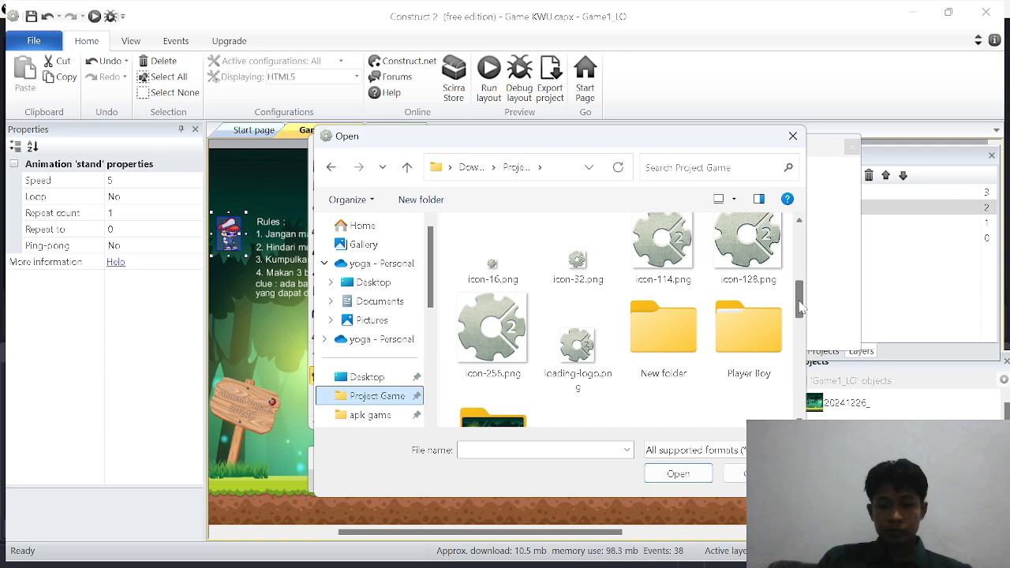
pyautogui.doubleClick(751, 324)
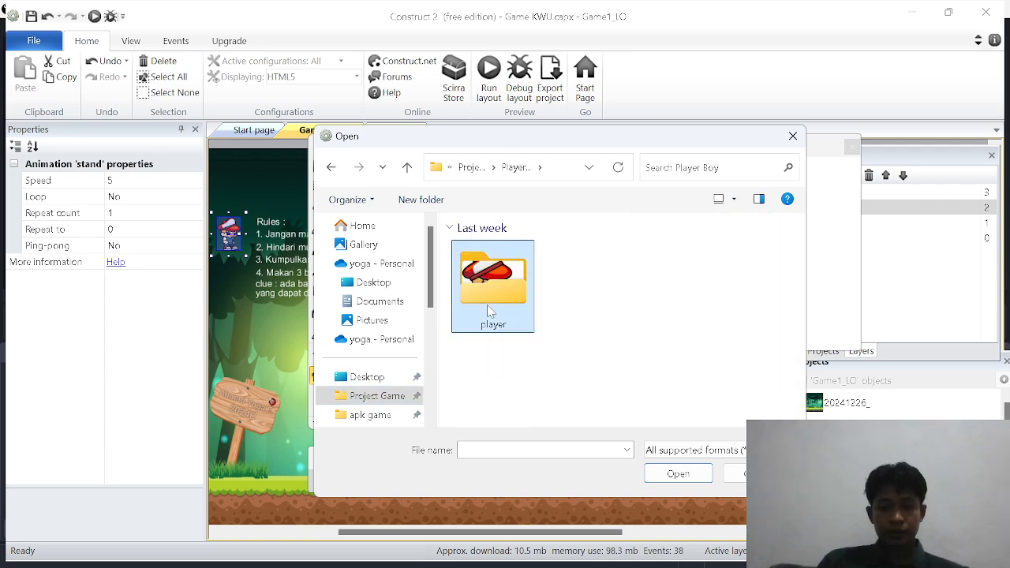
pyautogui.doubleClick(489, 312)
pyautogui.scroll(-2, 642, 348)
pyautogui.scroll(2, 645, 348)
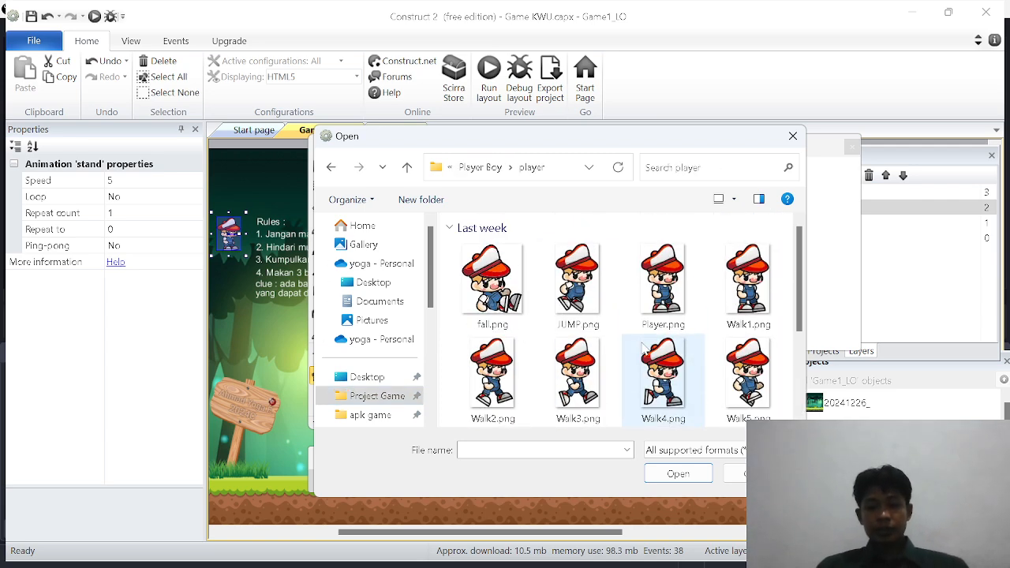
pyautogui.click(792, 135)
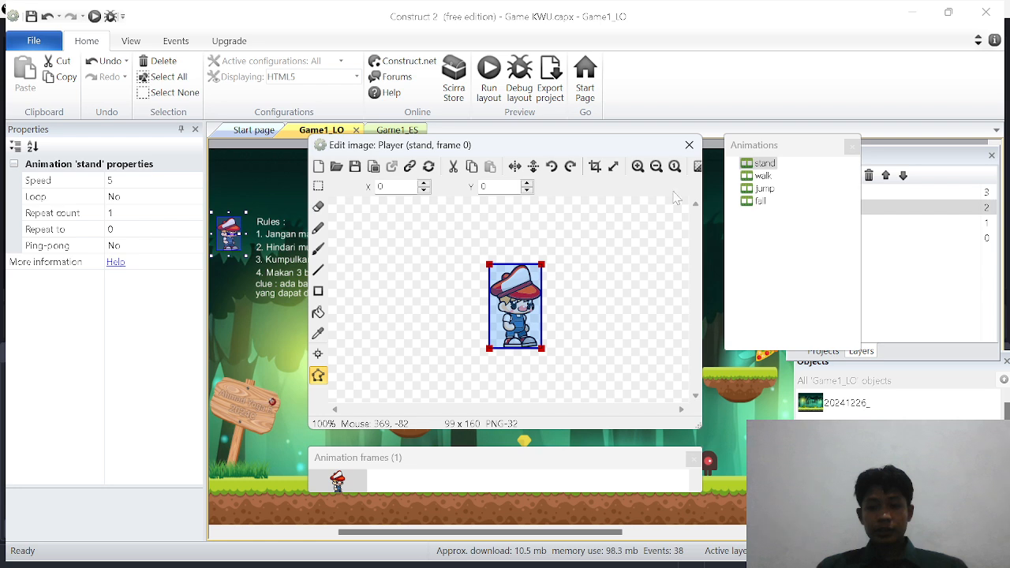
# Add a folder with the default name to the player's animations.
pyautogui.click(787, 234)
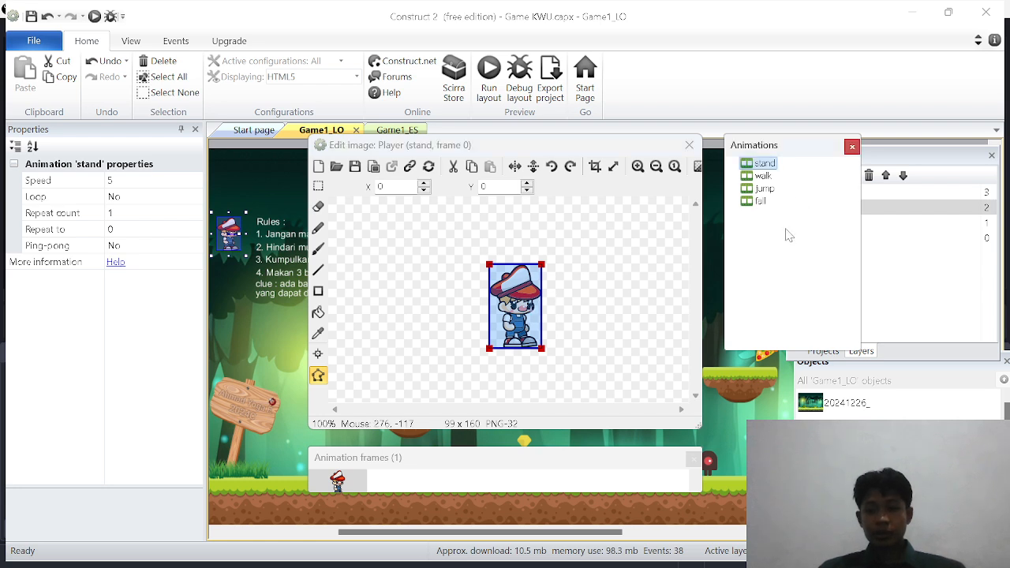
pyautogui.rightClick(786, 229)
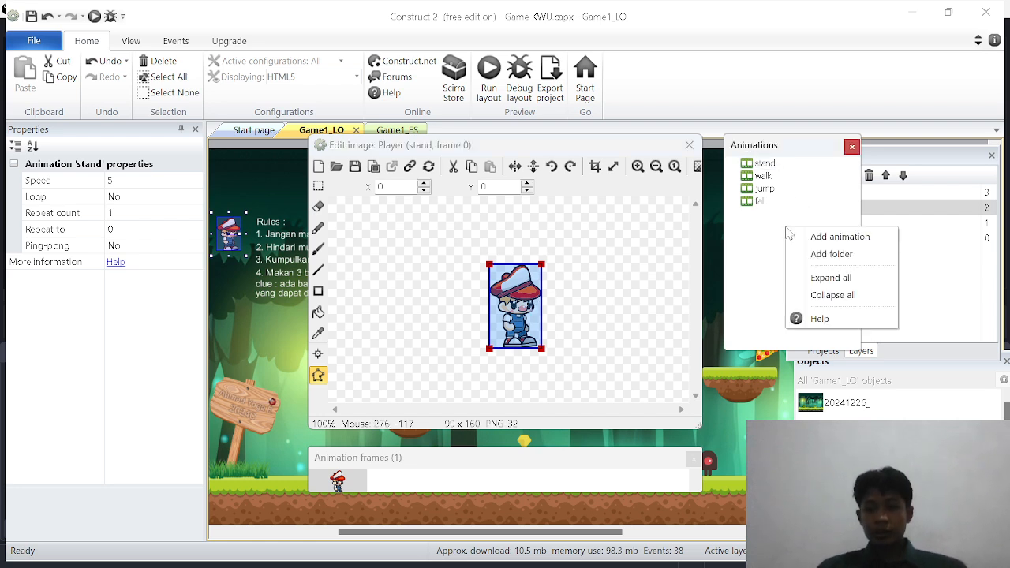
pyautogui.click(840, 254)
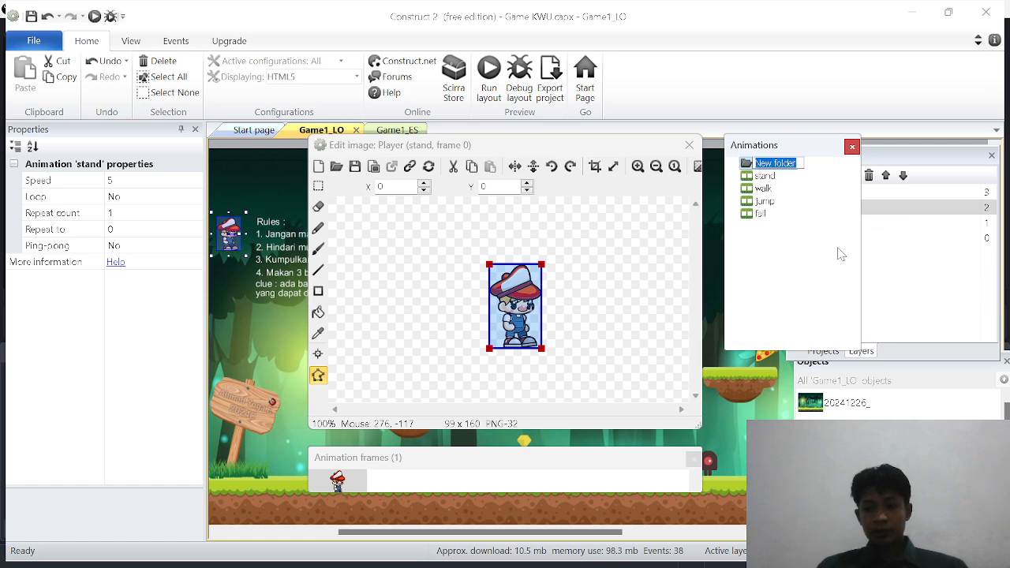
pyautogui.press('Return')
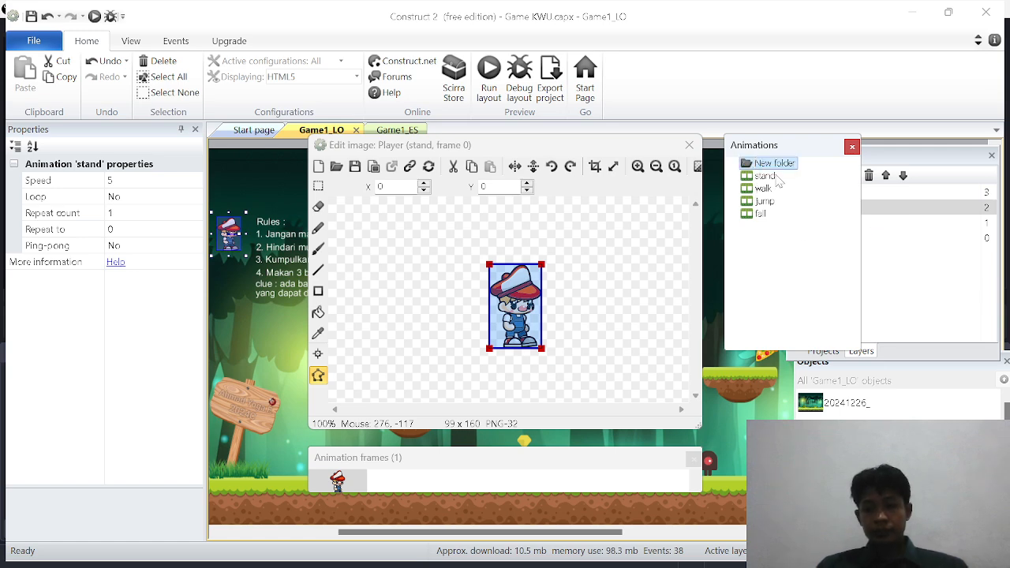
# Add another animation to the player sprite, keeping its default name.
pyautogui.rightClick(767, 233)
pyautogui.click(841, 244)
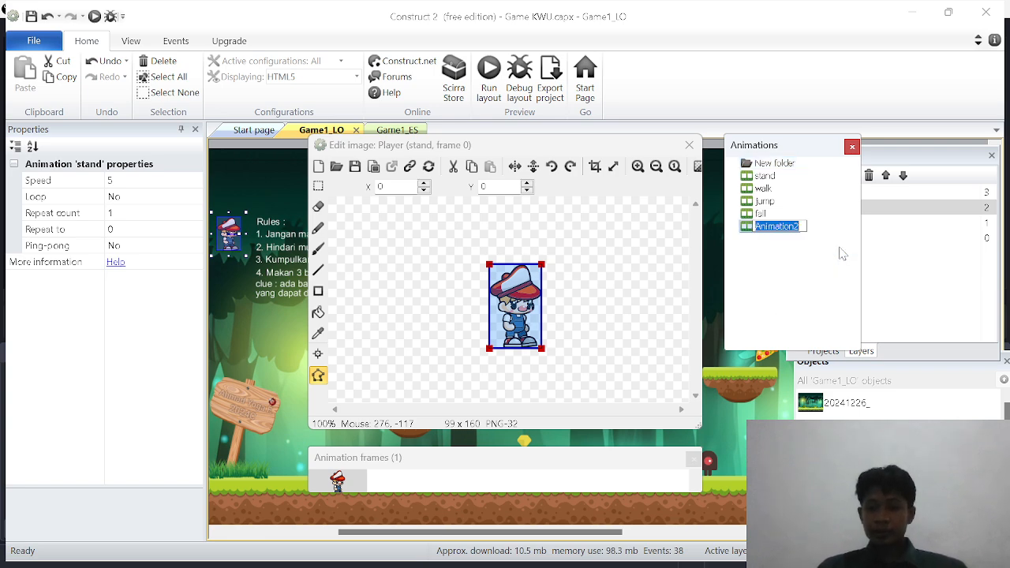
pyautogui.click(808, 254)
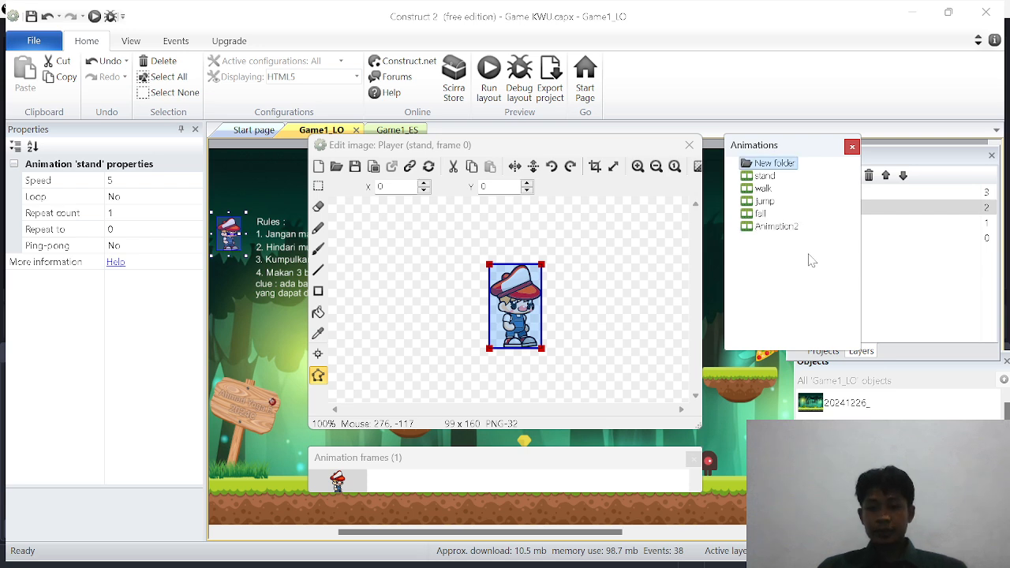
# Delete the newly added folder from the player's animations.
pyautogui.rightClick(779, 167)
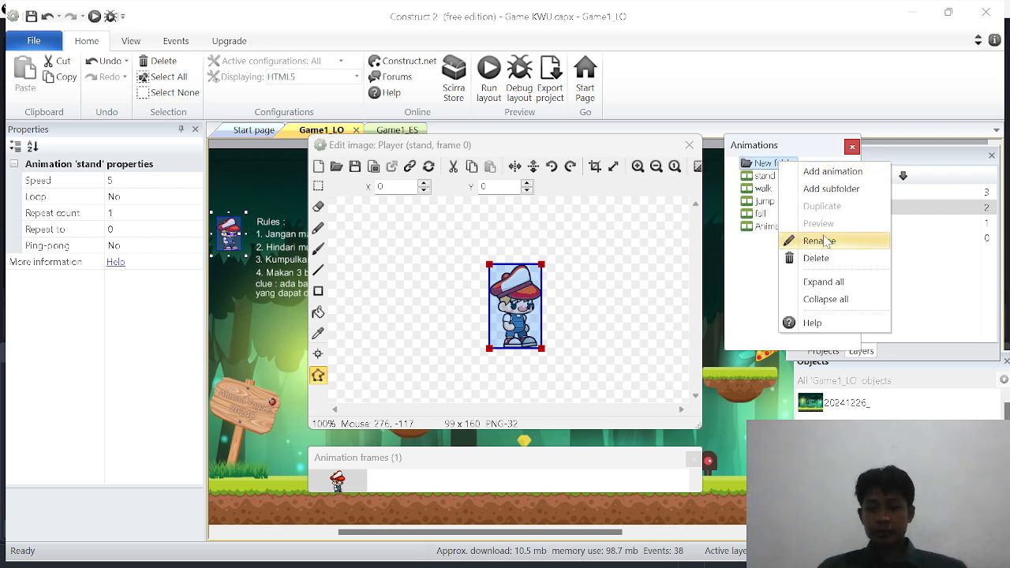
pyautogui.click(815, 258)
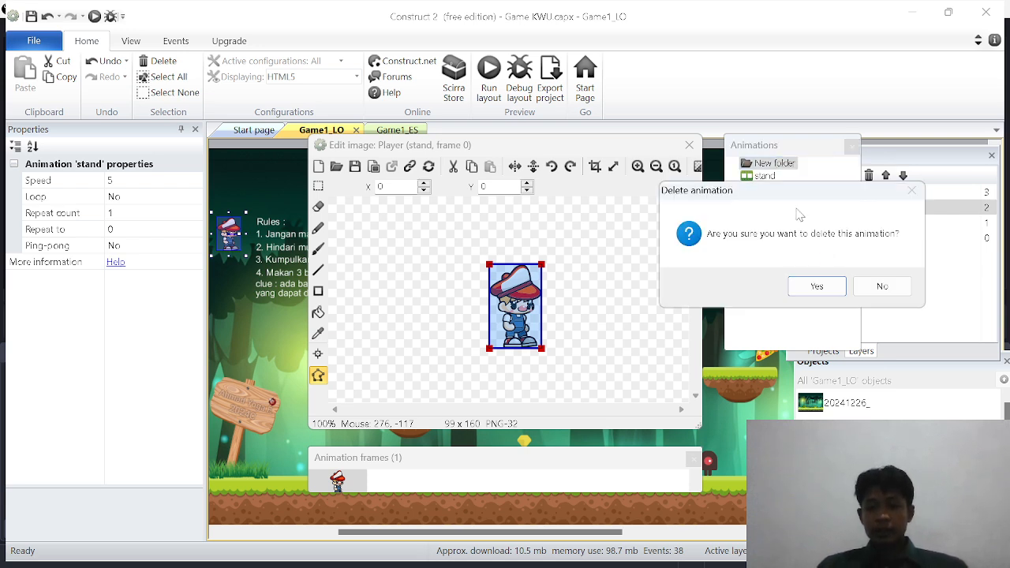
pyautogui.click(818, 286)
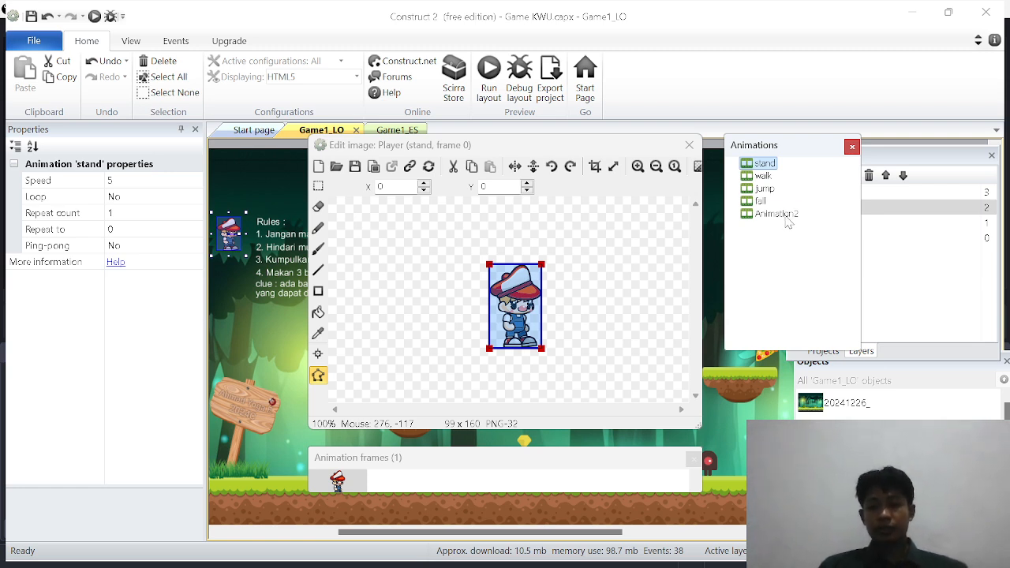
# View the image files available for loading into the empty Animation2, and leave the image editor without loading one.
pyautogui.click(777, 215)
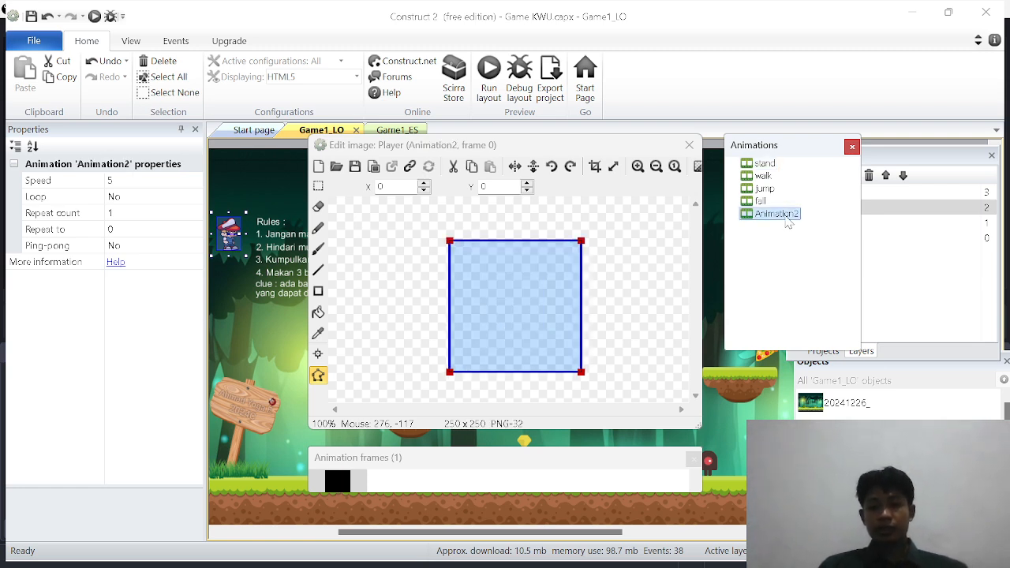
pyautogui.click(335, 168)
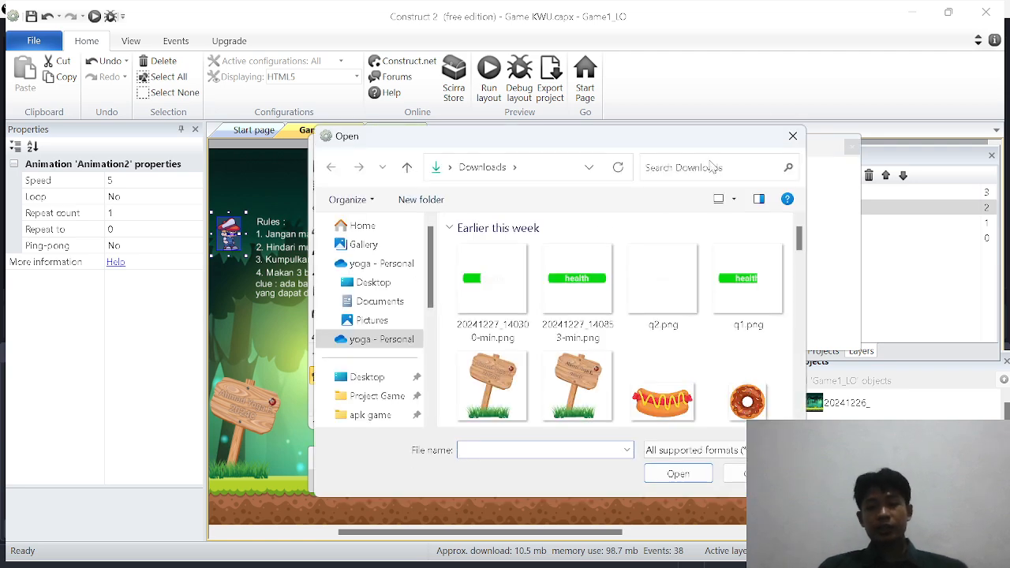
pyautogui.click(793, 139)
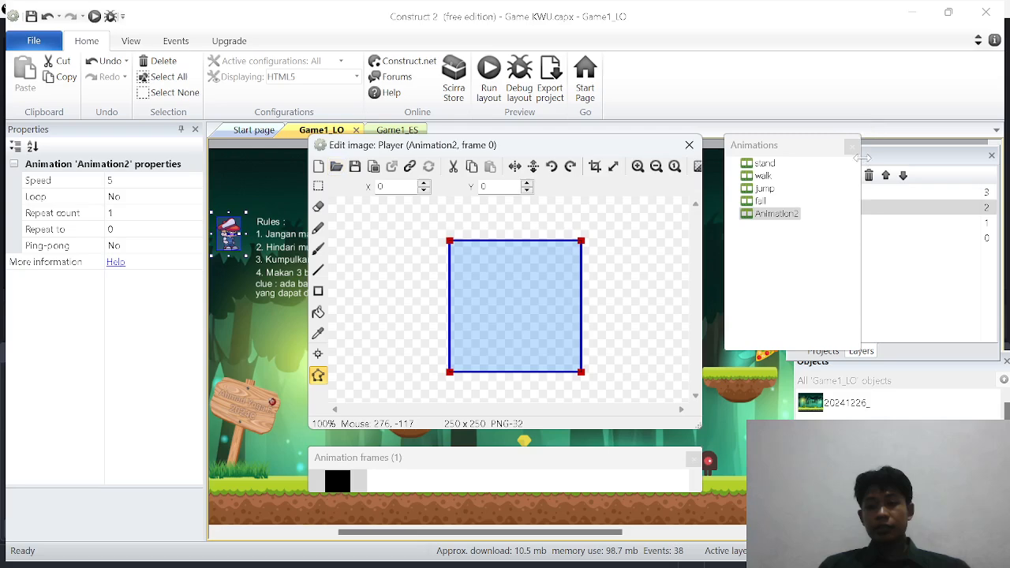
pyautogui.click(689, 144)
# Make the HUD layer visible in the Game1_LO layout.
pyautogui.keyDown('shift'); pyautogui.hscroll(2, 568, 344); pyautogui.keyUp('shift')
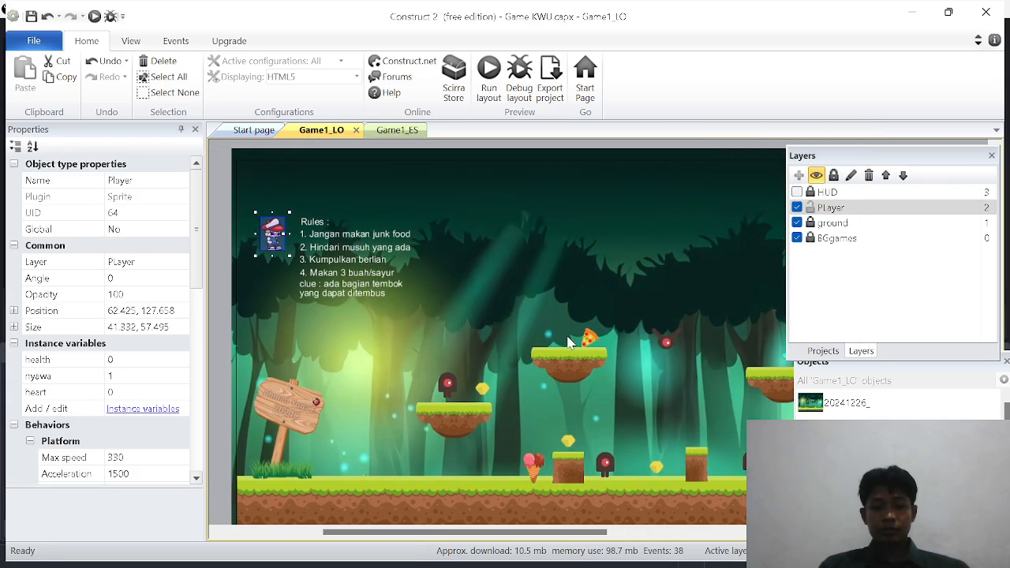
pyautogui.keyDown('ctrl'); pyautogui.scroll(-3, 568, 343); pyautogui.keyUp('ctrl')
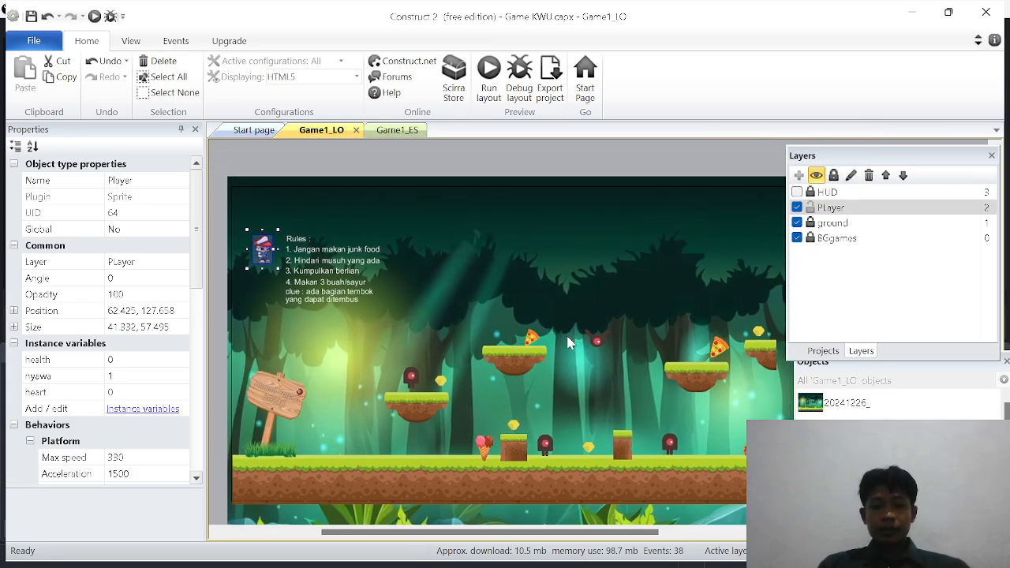
pyautogui.keyDown('shift'); pyautogui.hscroll(2, 568, 343); pyautogui.keyUp('shift')
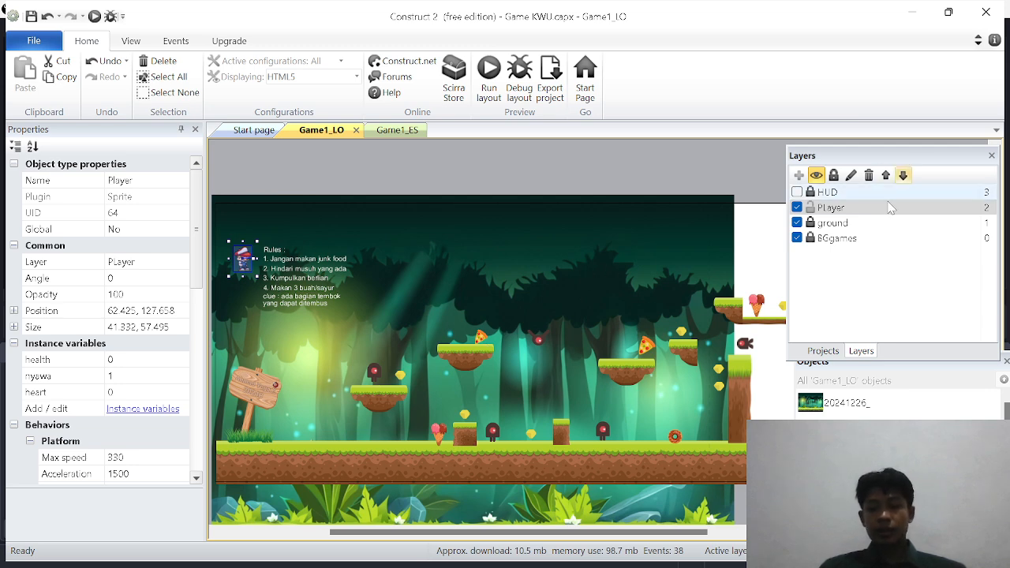
pyautogui.click(797, 193)
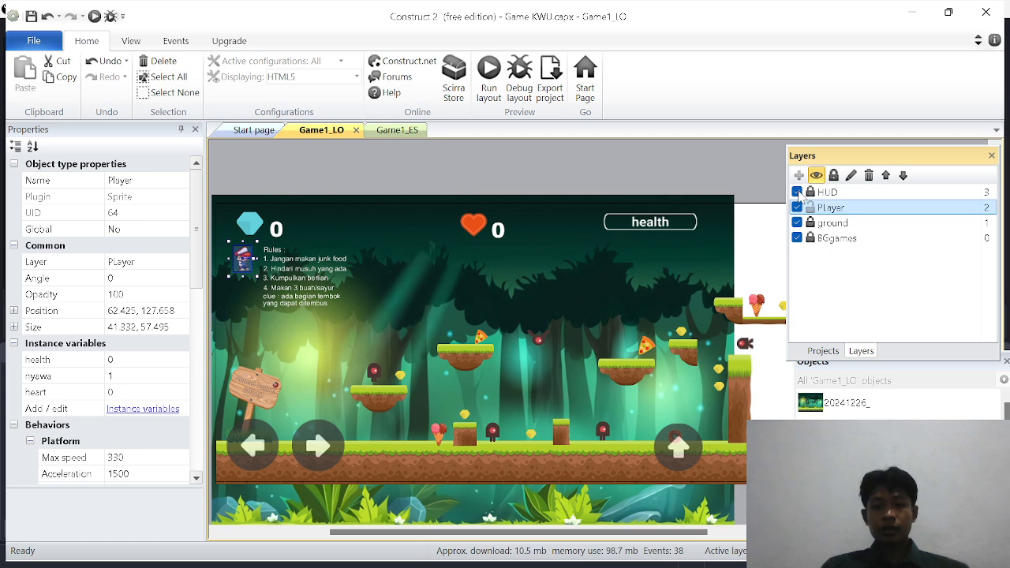
pyautogui.keyDown('shift'); pyautogui.hscroll(-2, 357, 341); pyautogui.keyUp('shift')
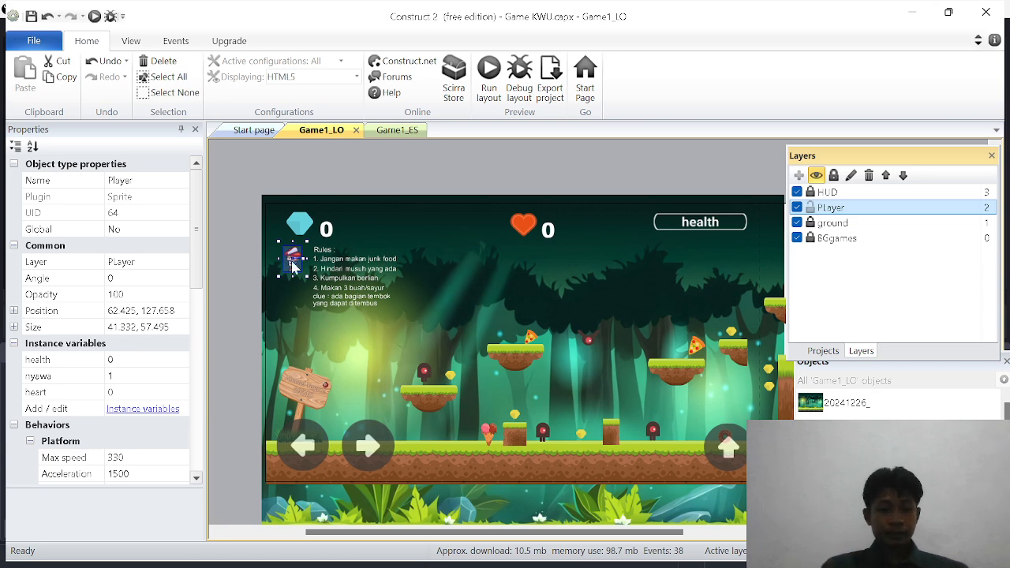
# Unlock the HUD layer so its objects can be selected, keeping PLayer as the active layer.
pyautogui.click(300, 231)
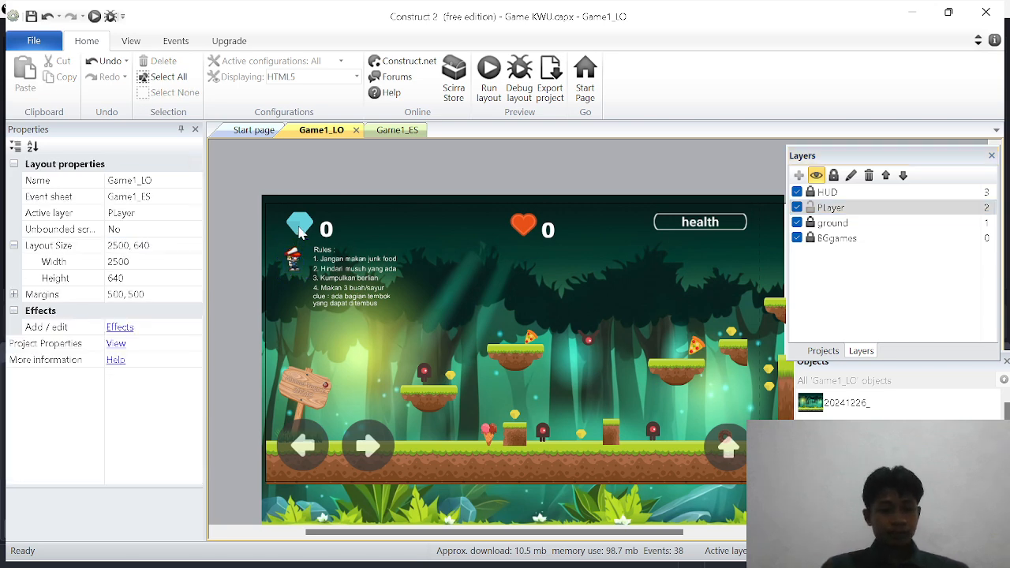
pyautogui.click(812, 194)
pyautogui.click(817, 204)
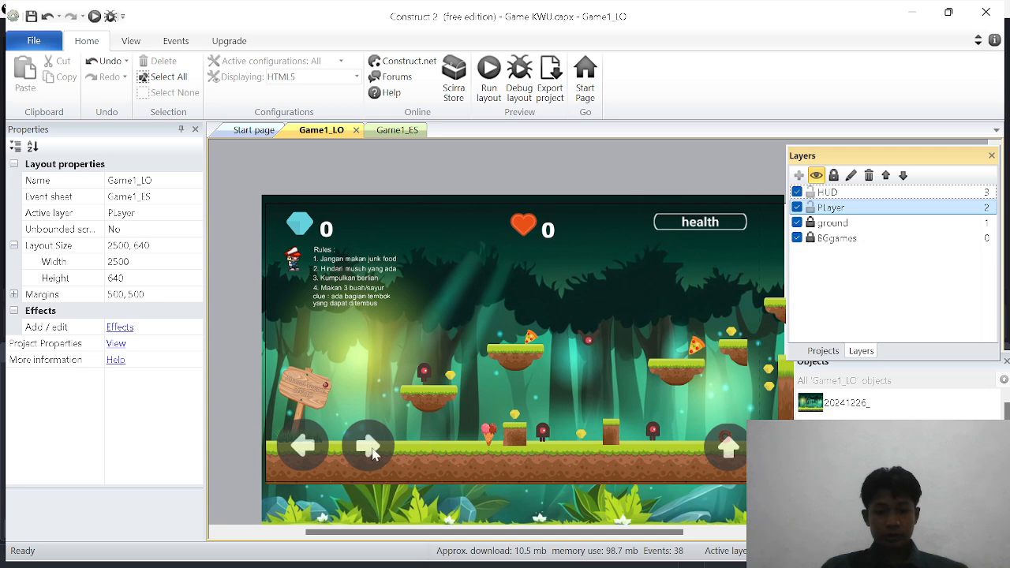
# Inspect the behaviors assigned to the HUD's right-arrow control, tbKanan.
pyautogui.click(362, 451)
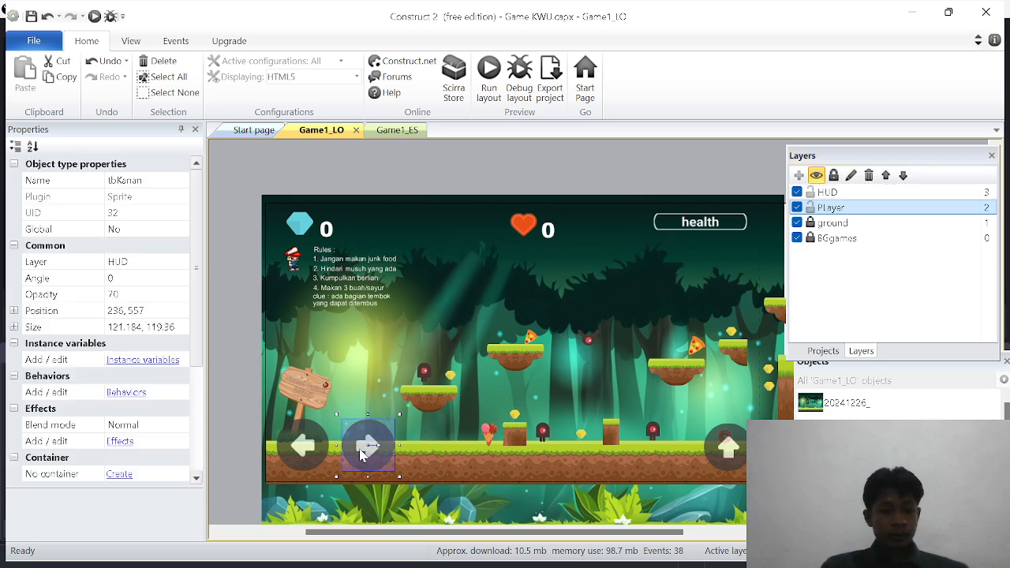
pyautogui.click(130, 393)
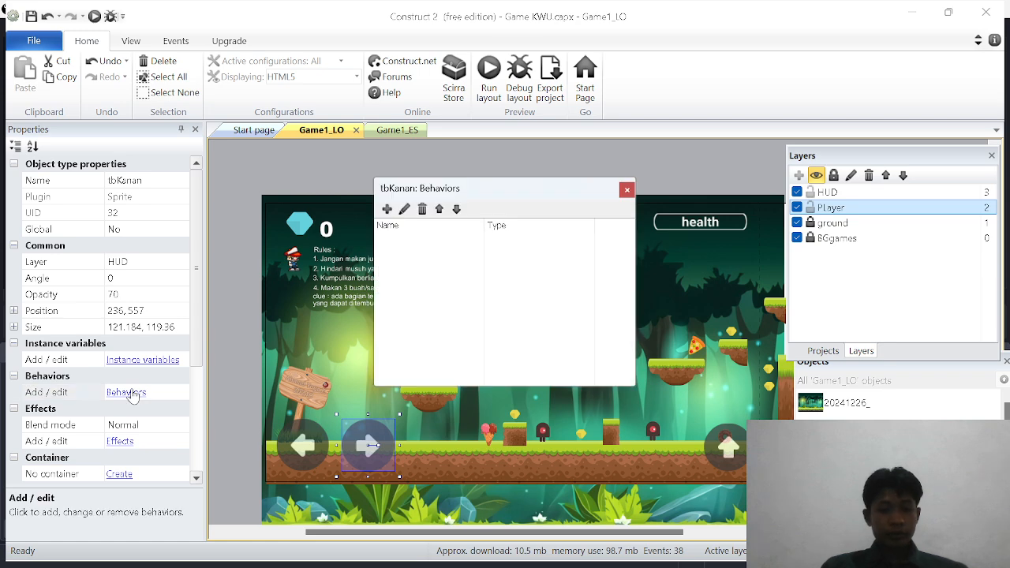
pyautogui.click(626, 190)
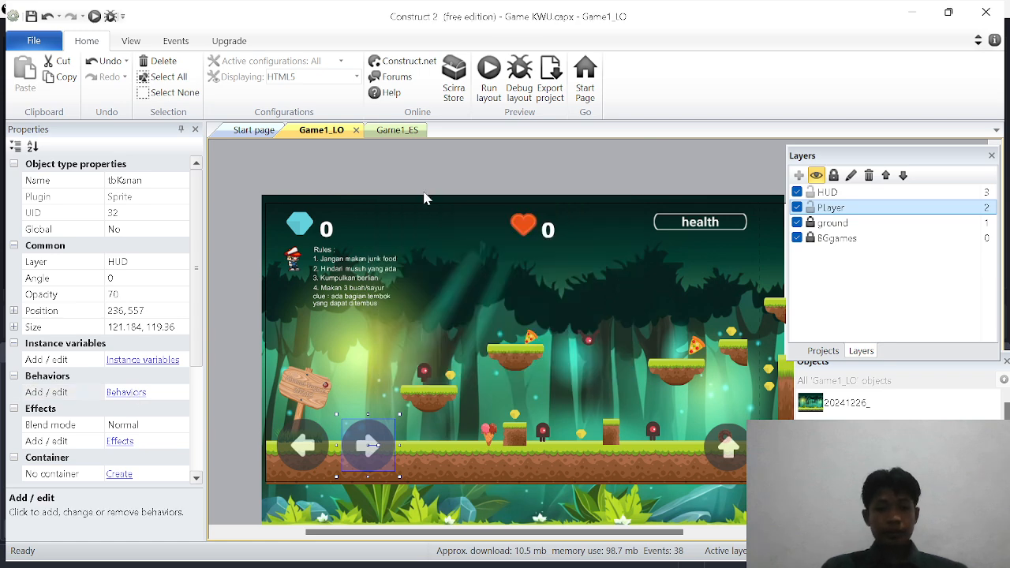
# Inspect the behaviors assigned to the HUD's Gems icon, and select the heart counter text to view its properties.
pyautogui.click(299, 226)
pyautogui.click(117, 393)
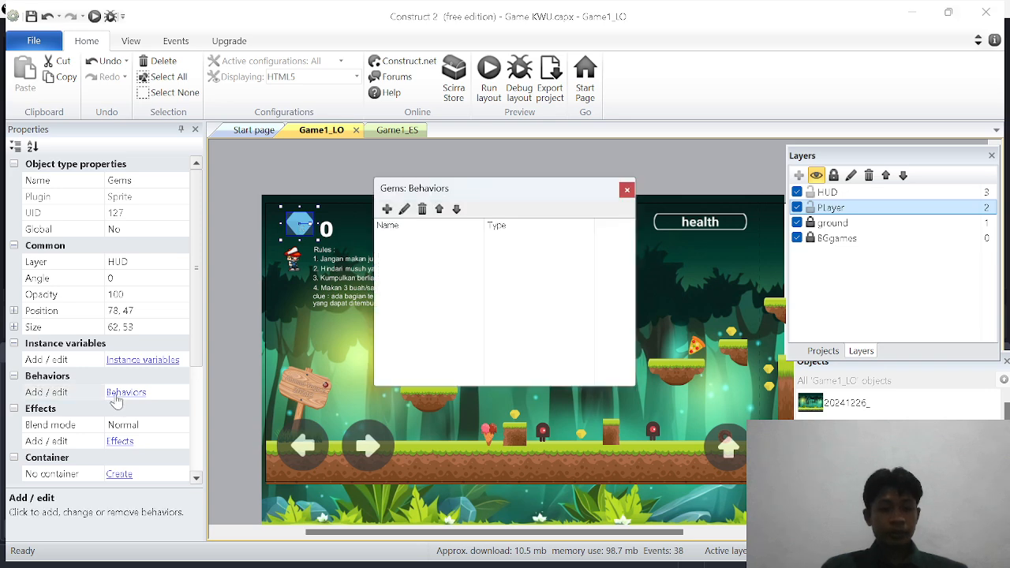
pyautogui.click(626, 189)
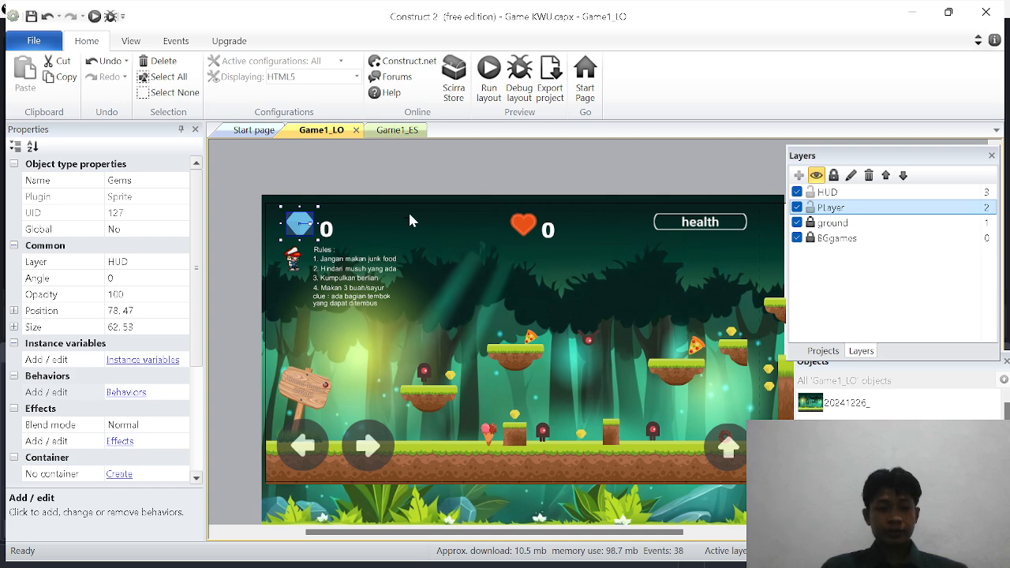
pyautogui.click(548, 230)
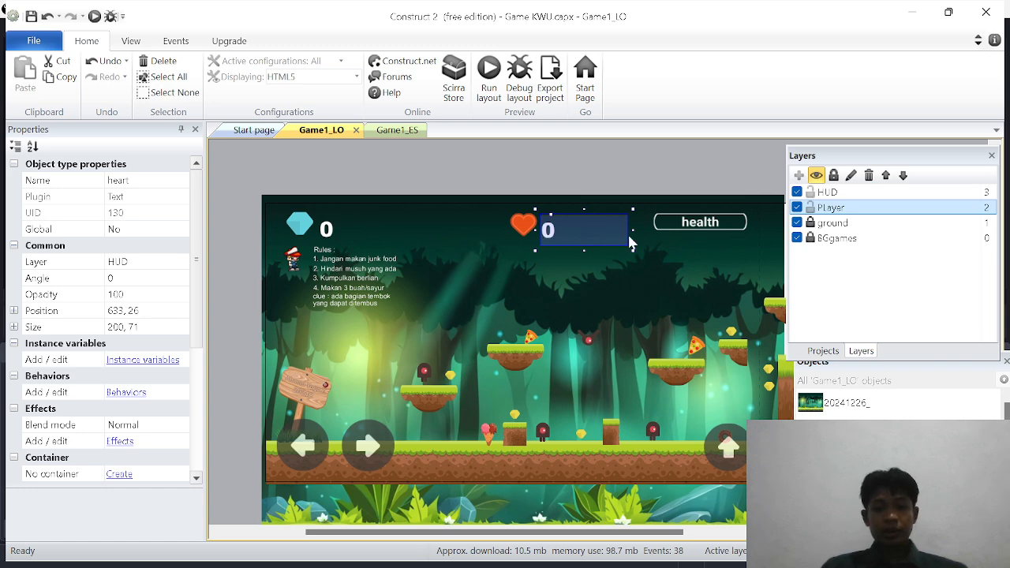
# Insert a new Text object on the PLayer layer, in the open area below the heart counter.
pyautogui.doubleClick(398, 180)
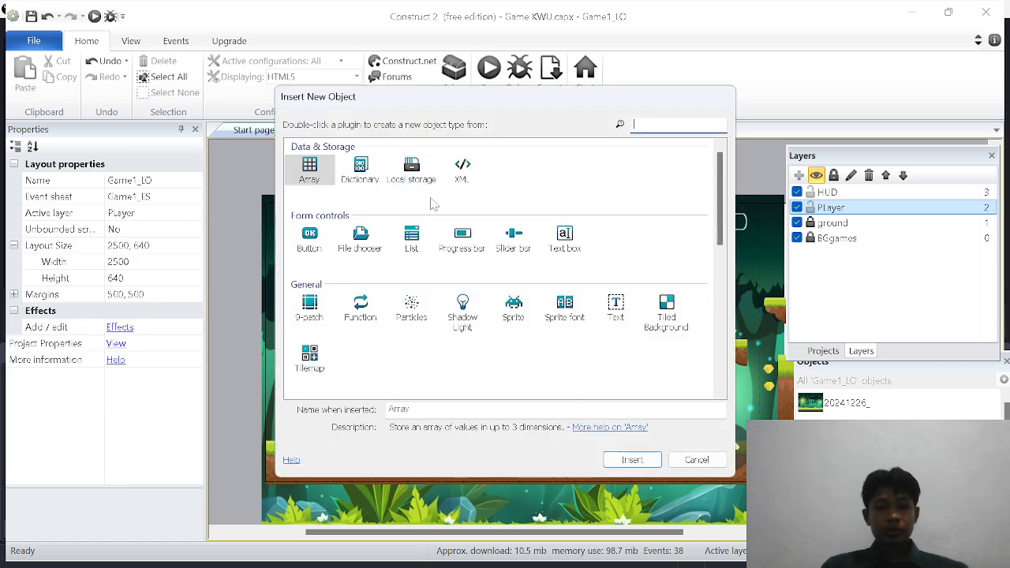
pyautogui.doubleClick(615, 308)
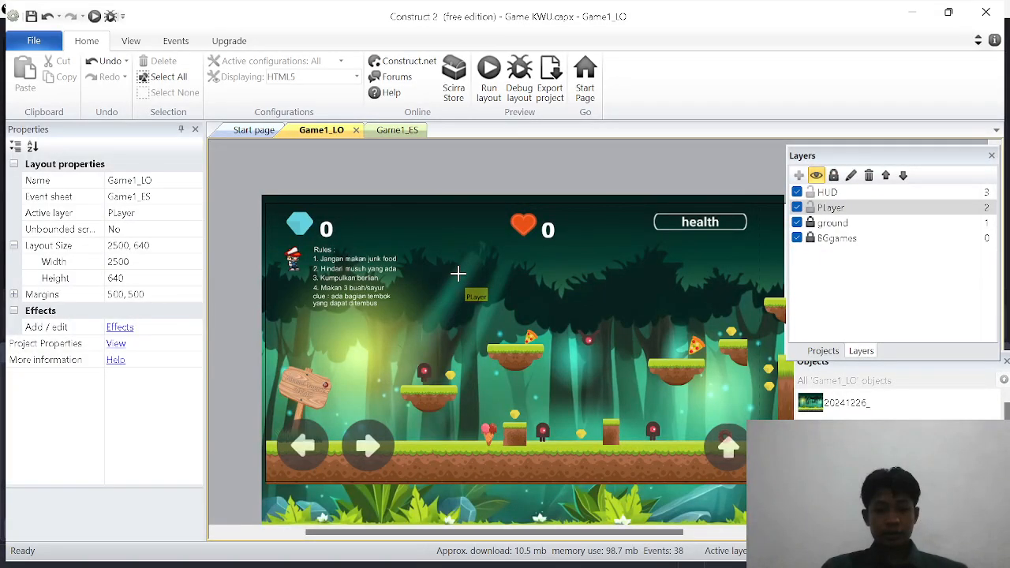
pyautogui.click(456, 272)
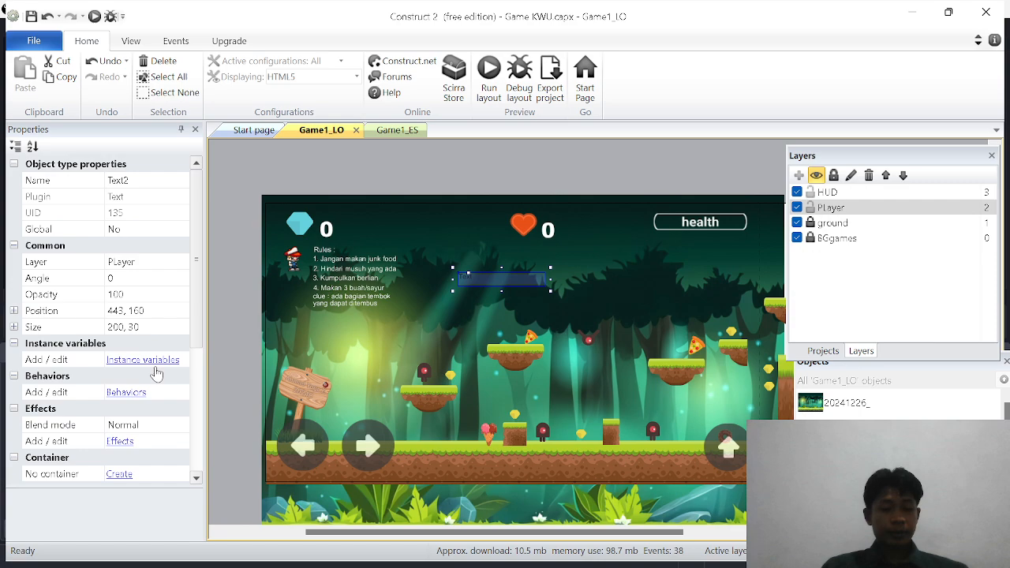
# Replace the new Text object's default text with a sample first name.
pyautogui.scroll(-5, 156, 374)
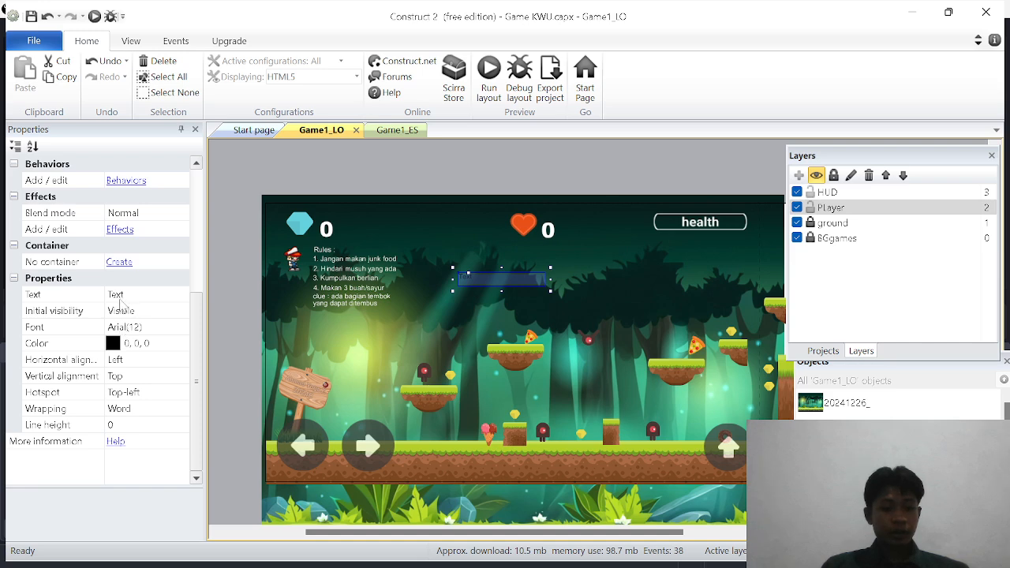
pyautogui.click(129, 296)
pyautogui.click(128, 298)
pyautogui.press('BackSpace')
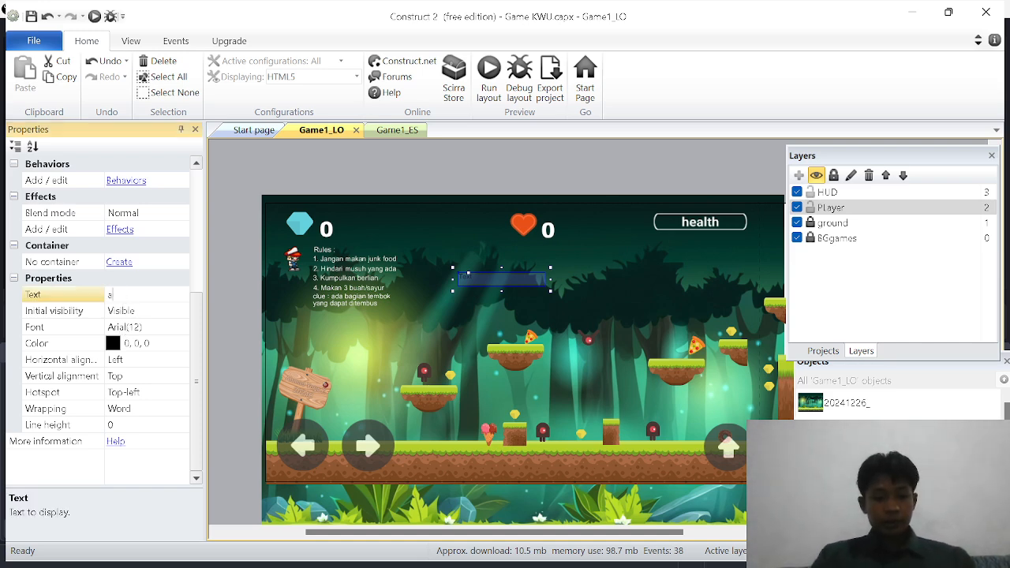
pyautogui.write('ahamd')
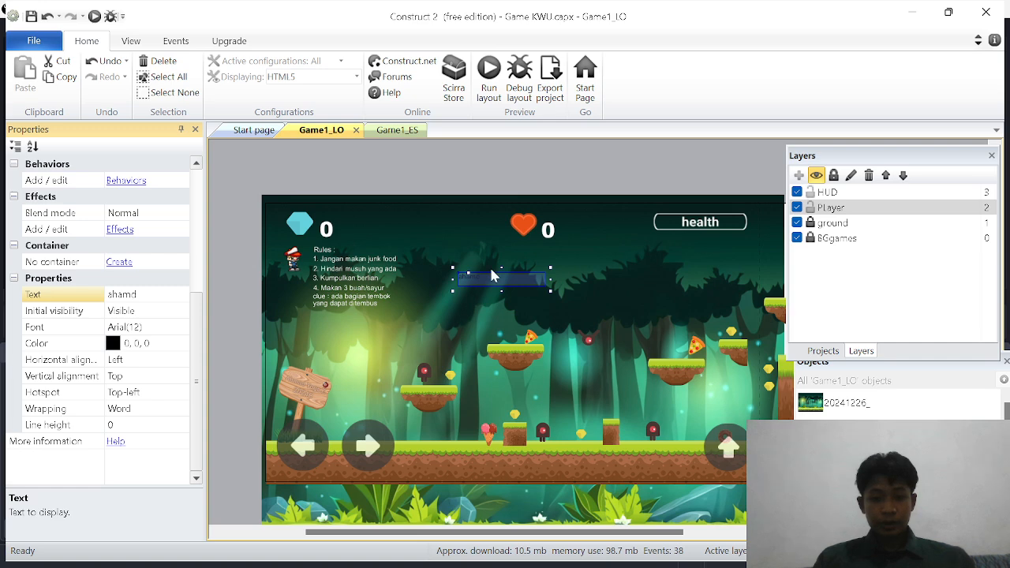
# Delete the sample Text object from the Game1_LO layout.
pyautogui.keyDown('ctrl'); pyautogui.scroll(2, 491, 271); pyautogui.keyUp('ctrl')
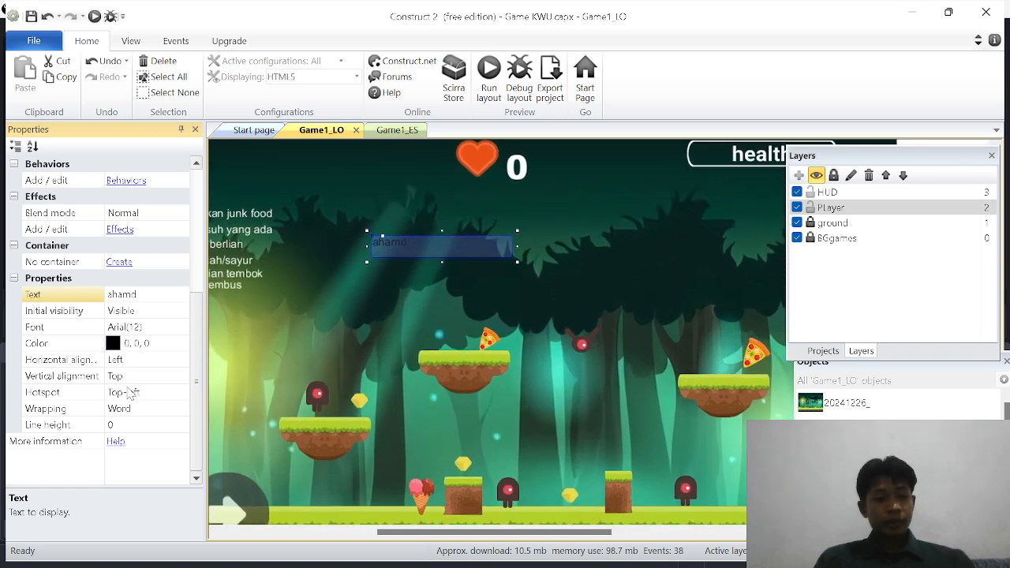
pyautogui.rightClick(429, 247)
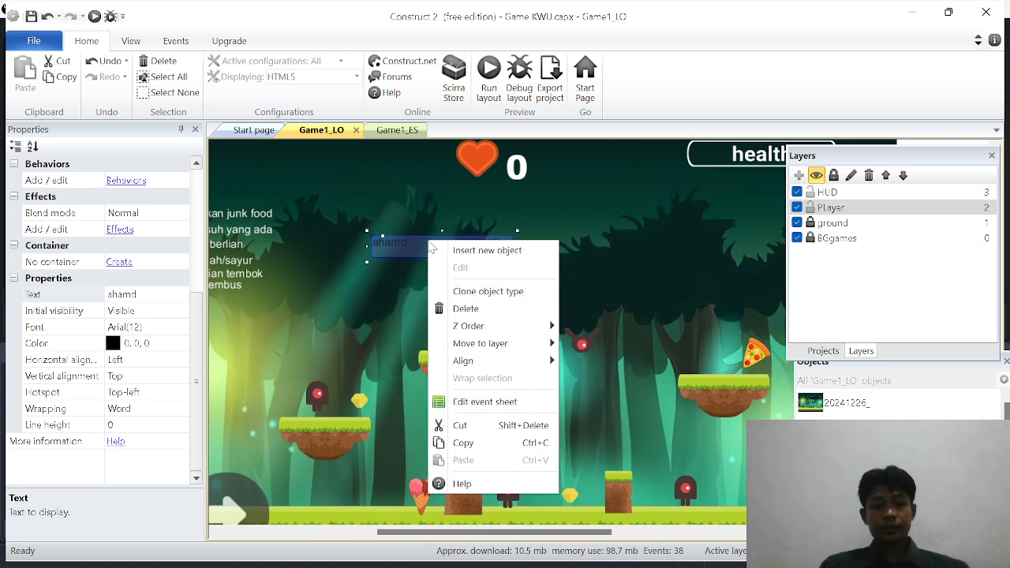
pyautogui.click(483, 315)
pyautogui.keyDown('ctrl'); pyautogui.scroll(-2, 505, 300); pyautogui.keyUp('ctrl')
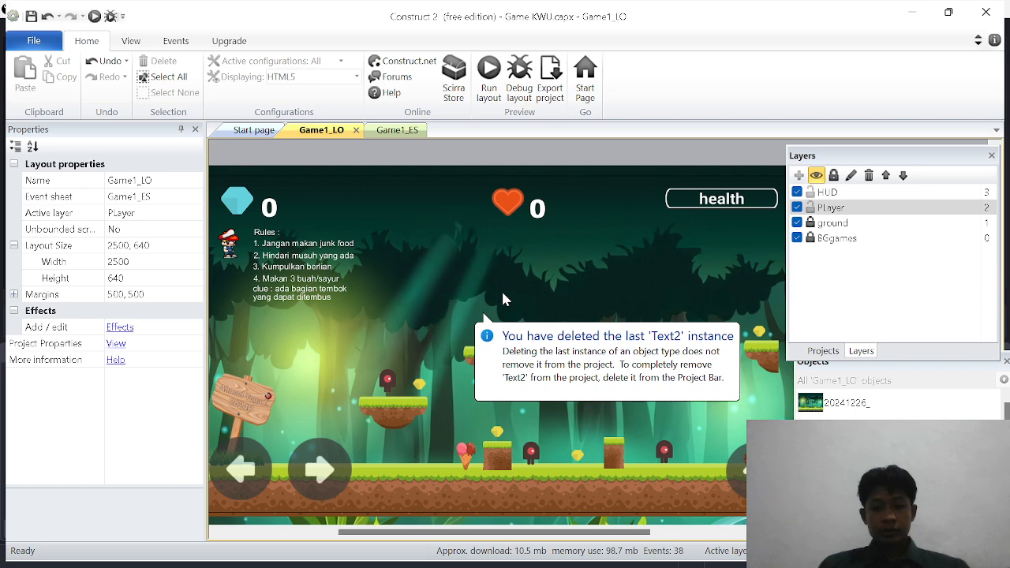
pyautogui.keyDown('ctrl'); pyautogui.scroll(-2, 505, 300); pyautogui.keyUp('ctrl')
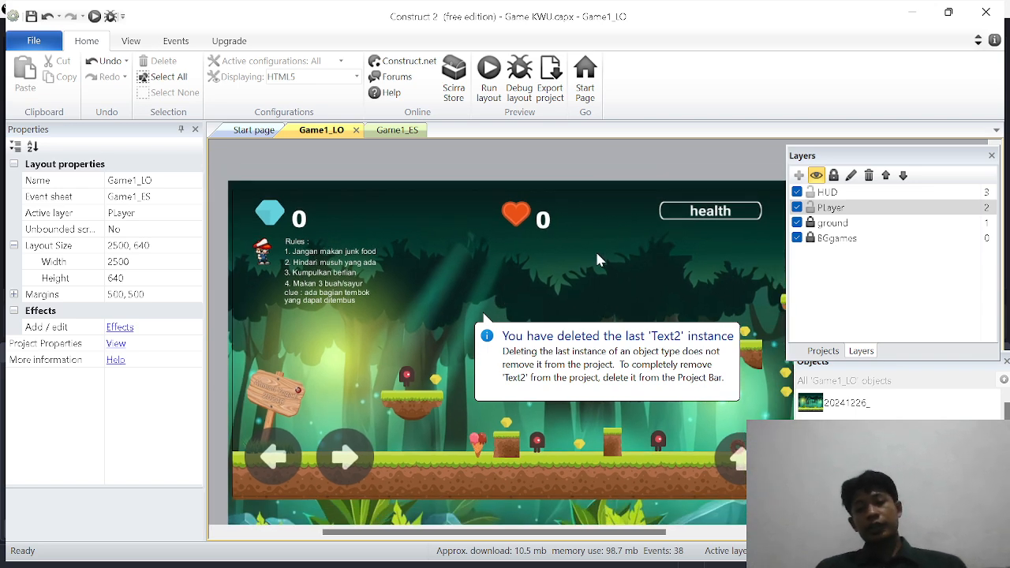
# Lock the PLayer and HUD layers, keeping PLayer as the active layer.
pyautogui.click(824, 207)
pyautogui.click(811, 207)
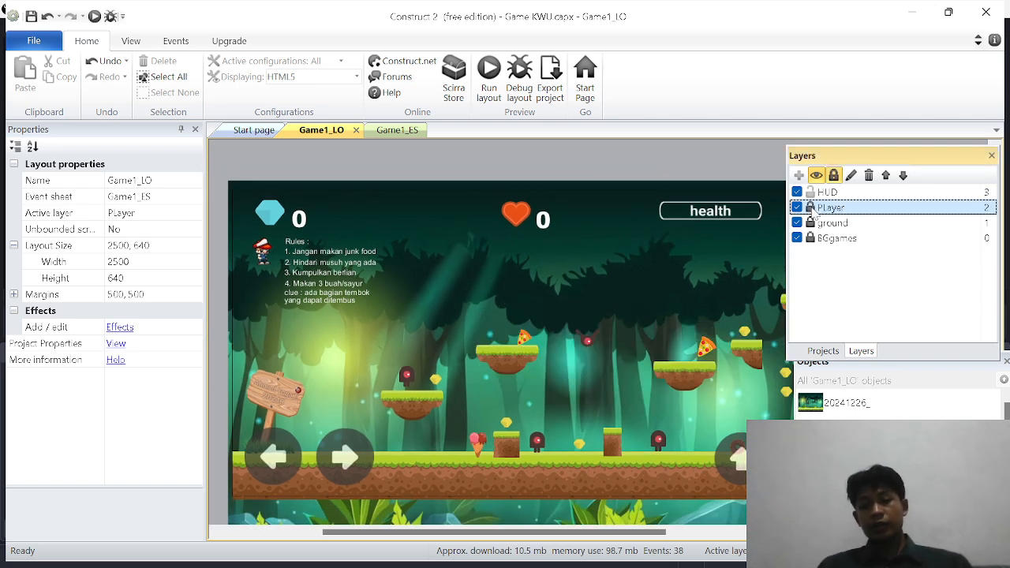
pyautogui.click(810, 192)
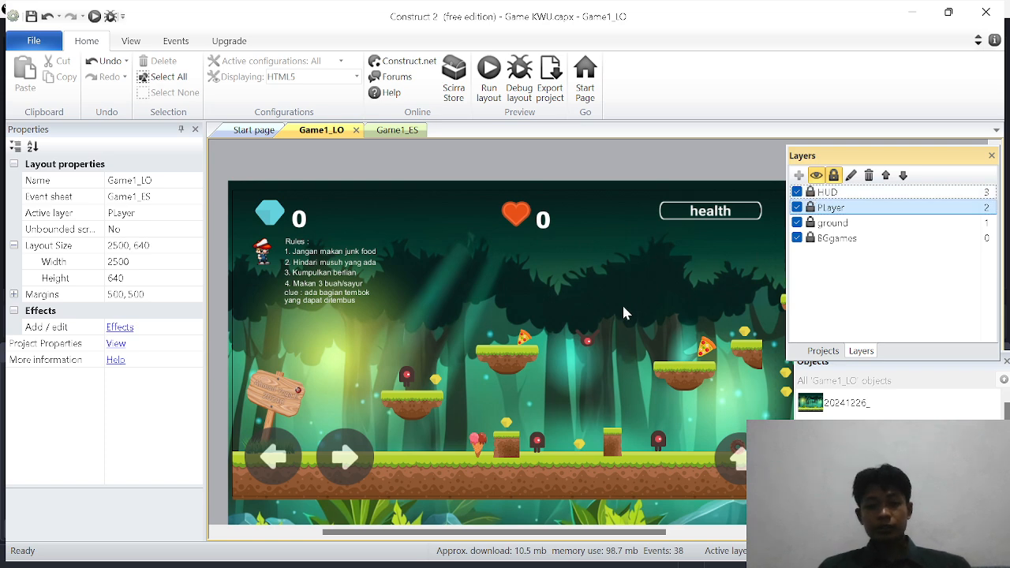
pyautogui.hscroll(2, 623, 311)
pyautogui.hscroll(-1, 623, 313)
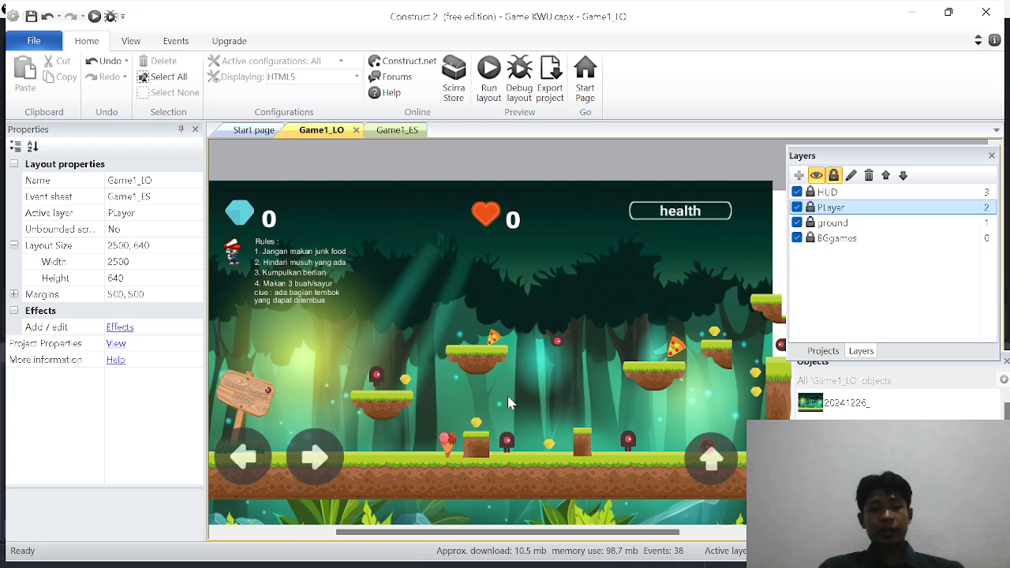
# Open the Game1_ES event sheet and look over its events from the Player Animation group to the last event.
pyautogui.click(396, 130)
pyautogui.scroll(5, 453, 322)
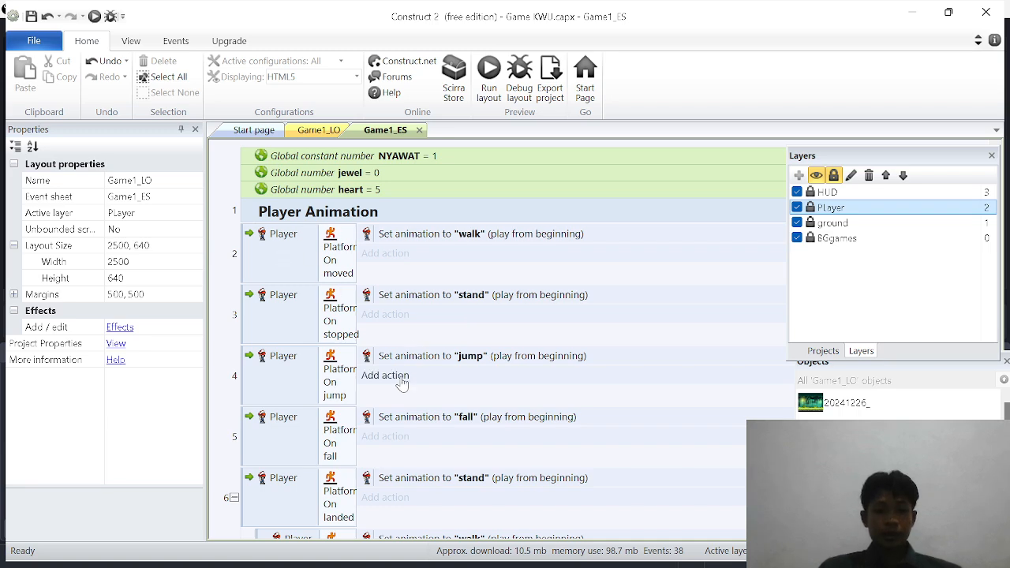
pyautogui.scroll(-8, 401, 384)
pyautogui.scroll(-20, 402, 384)
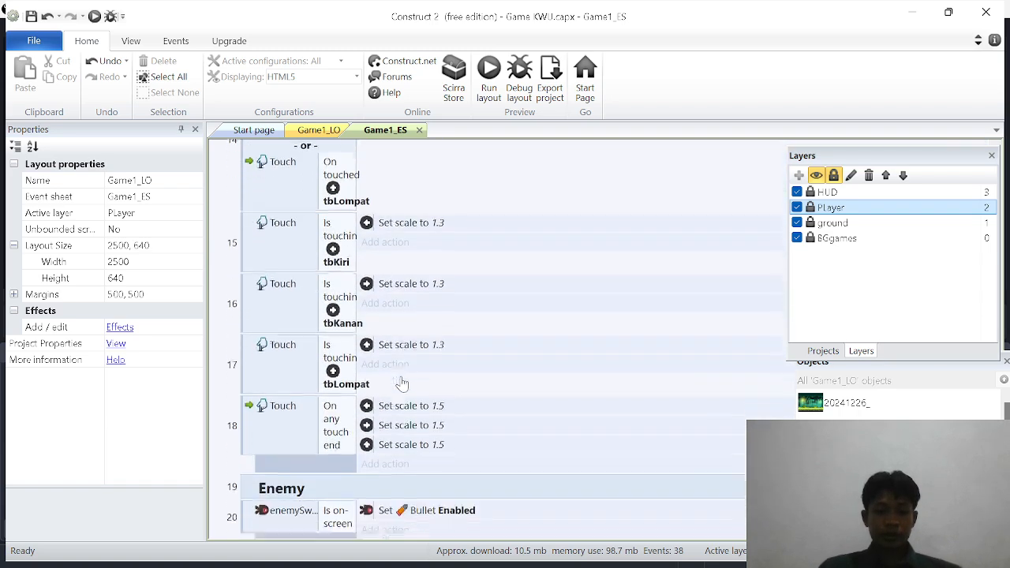
pyautogui.scroll(2, 401, 384)
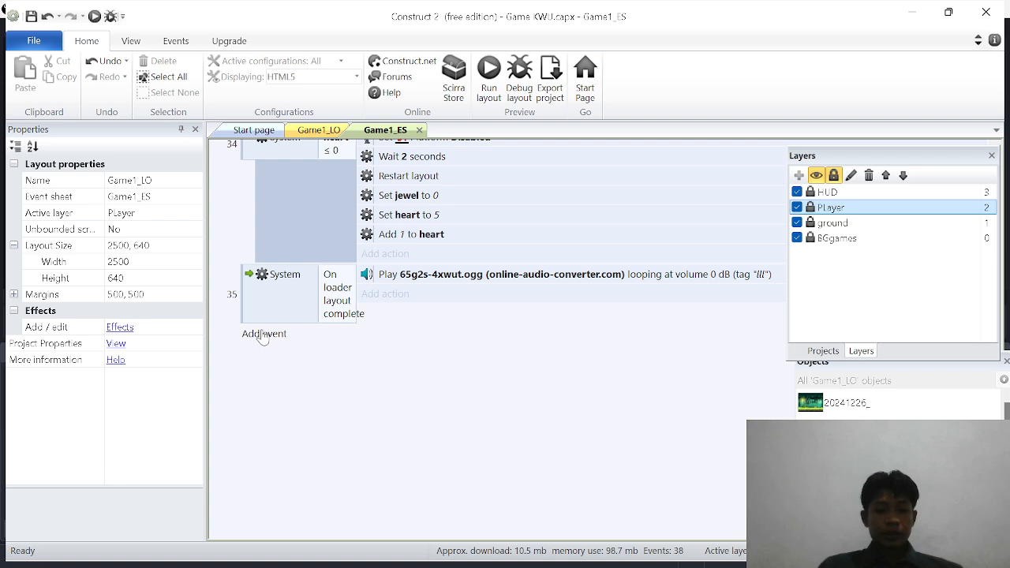
# View the items that can be added to the event sheet and the objects available for a new event, without adding one.
pyautogui.rightClick(277, 380)
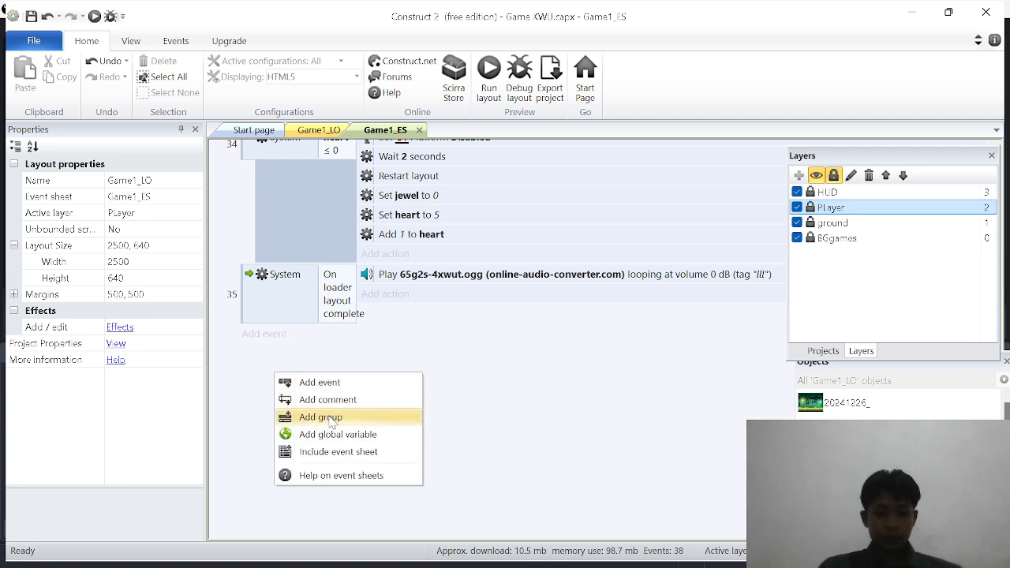
pyautogui.doubleClick(480, 345)
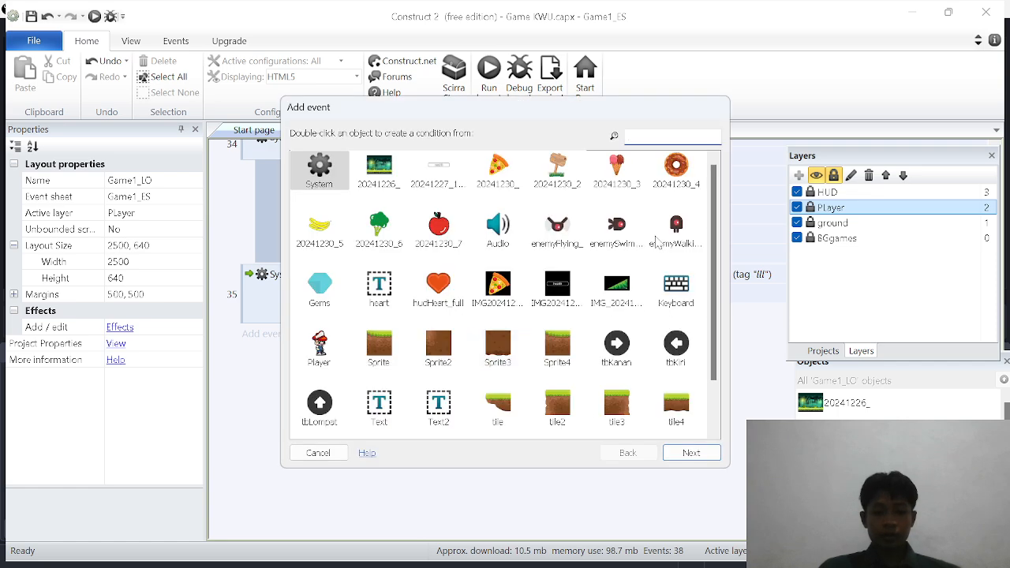
pyautogui.click(318, 453)
# Examine how the Game1_ES events are grouped, from the global variables and Player Animation through the player controls, Enemy and misi sukses.
pyautogui.scroll(5, 361, 310)
pyautogui.scroll(10, 362, 310)
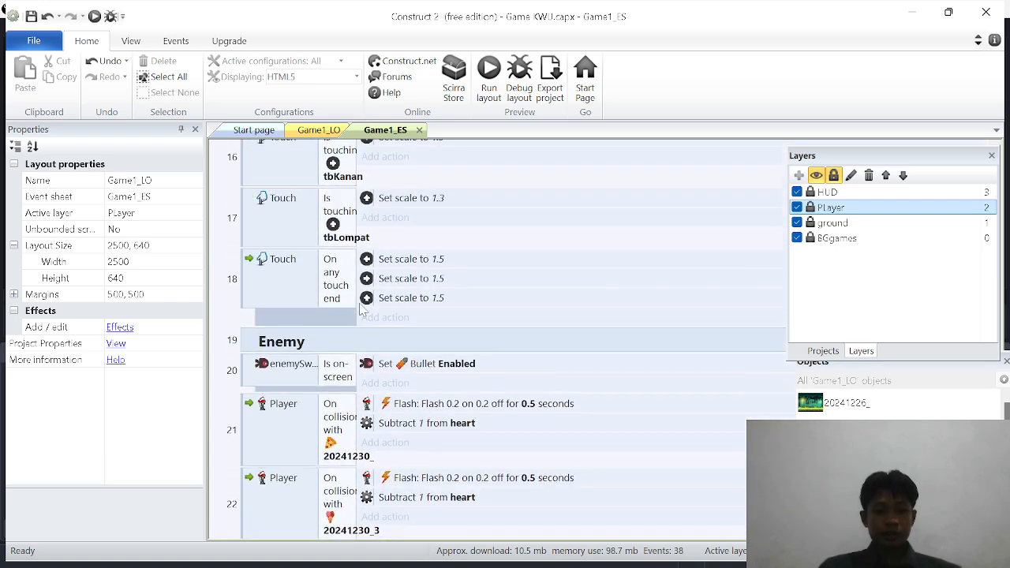
pyautogui.scroll(2, 325, 345)
pyautogui.scroll(10, 325, 345)
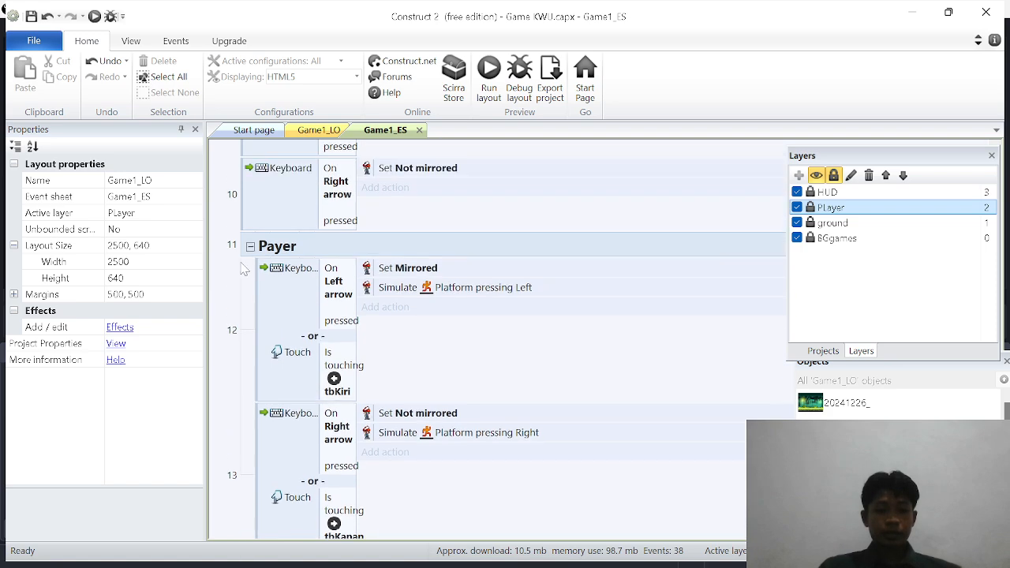
pyautogui.scroll(-10, 361, 453)
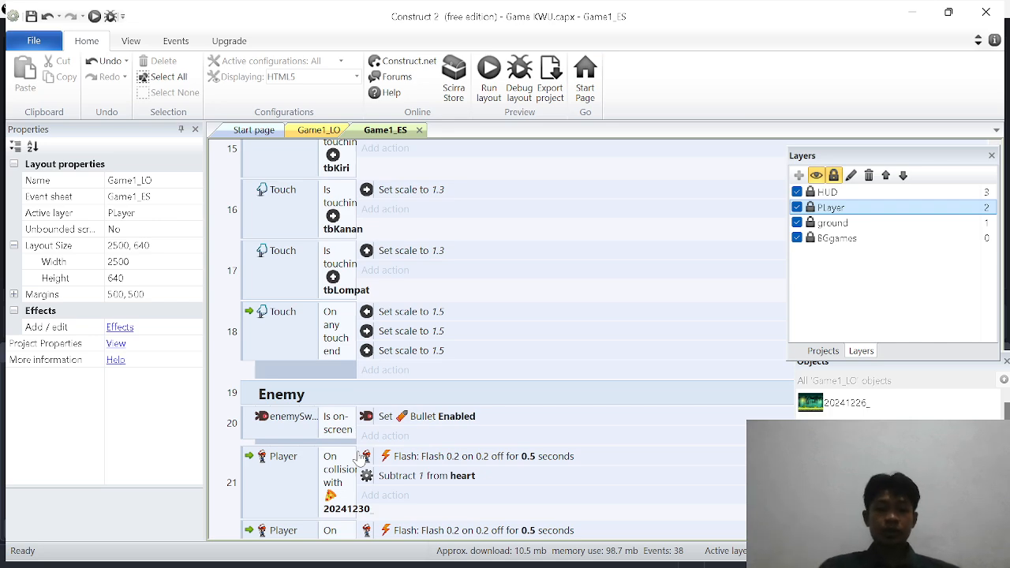
pyautogui.scroll(5, 412, 408)
pyautogui.scroll(10, 416, 408)
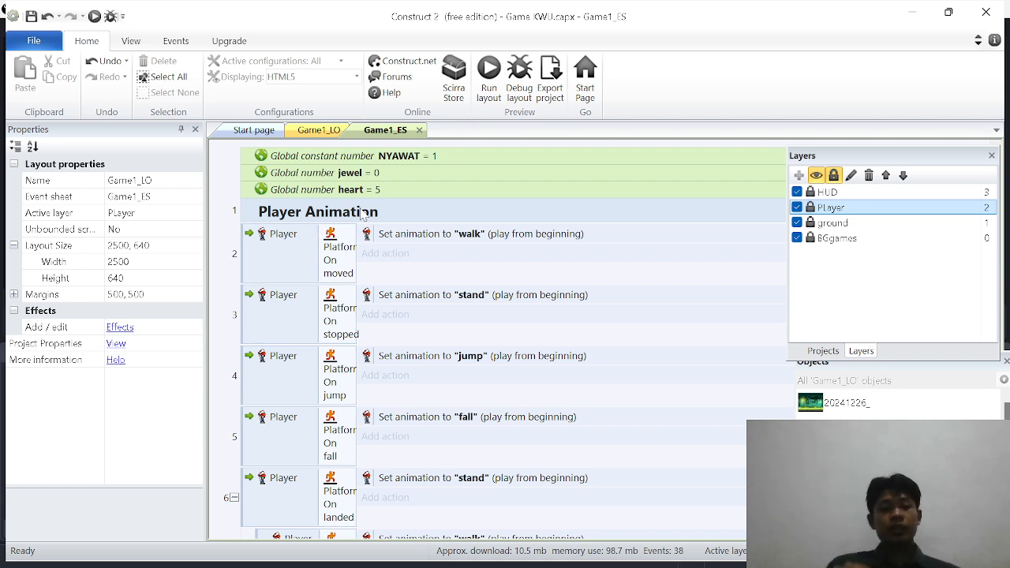
pyautogui.scroll(-20, 461, 416)
pyautogui.scroll(-10, 461, 416)
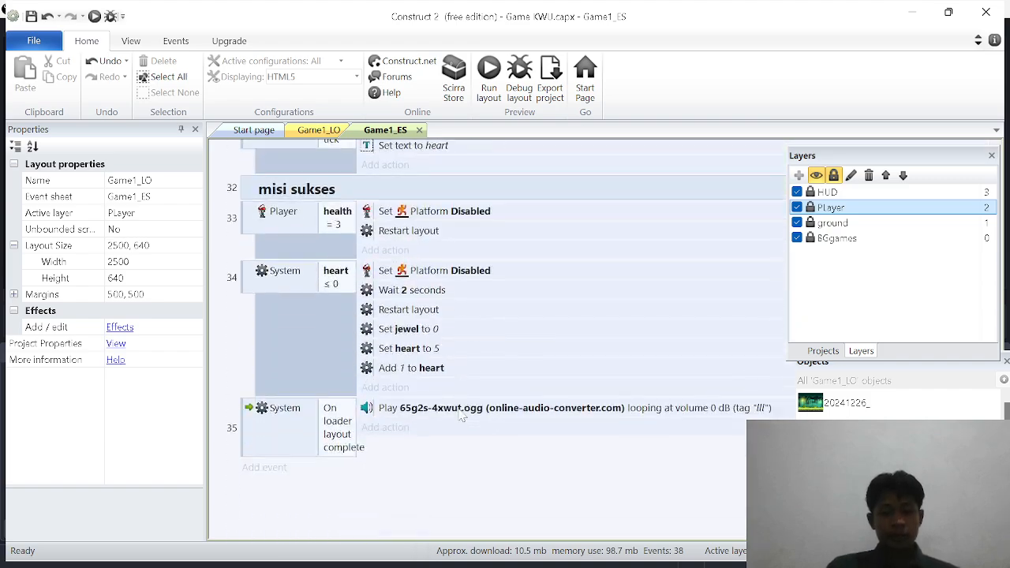
pyautogui.scroll(3, 458, 413)
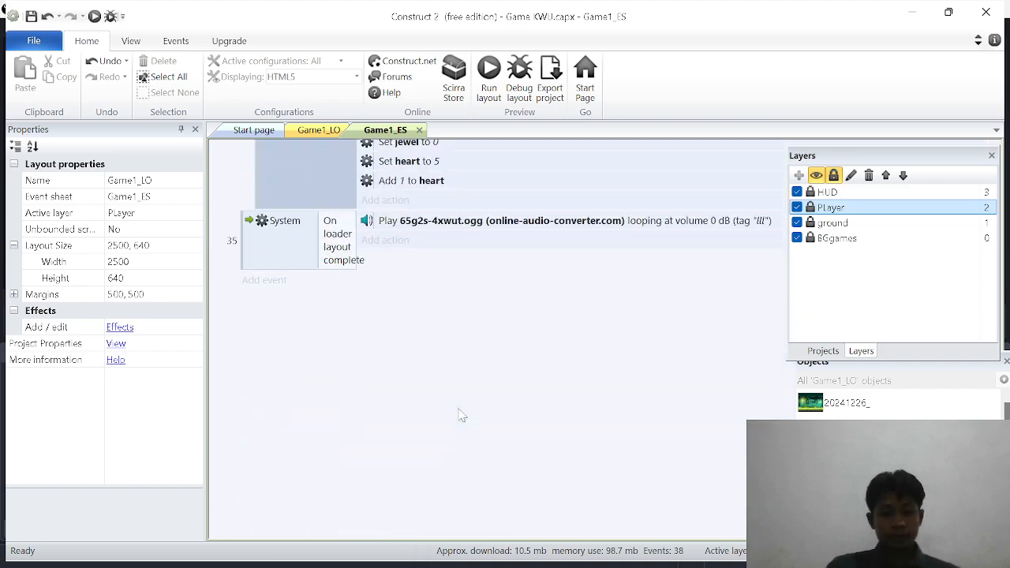
# View the conditions available for the Player object in a new event, and leave without adding the event.
pyautogui.click(270, 285)
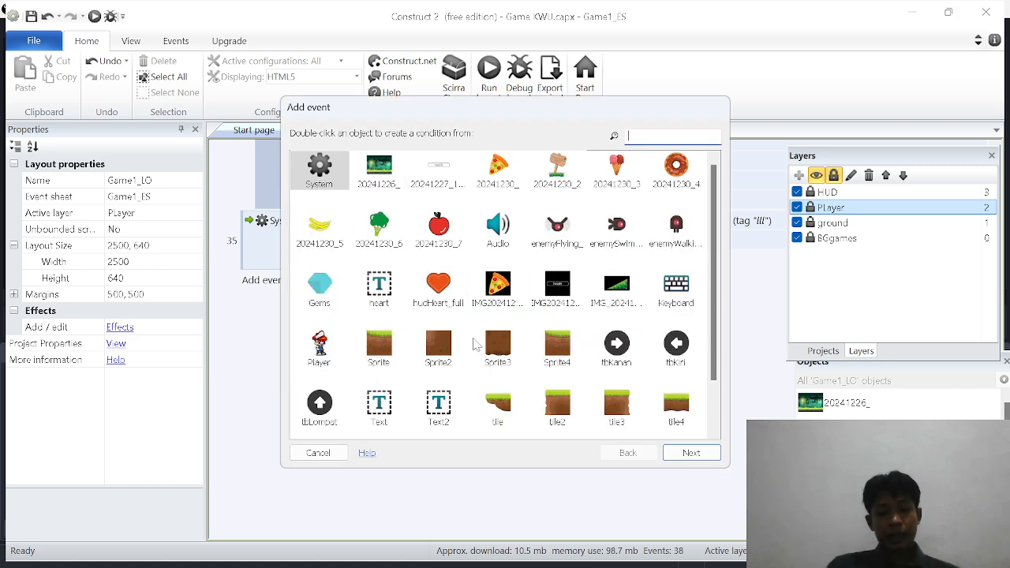
pyautogui.scroll(-1, 655, 327)
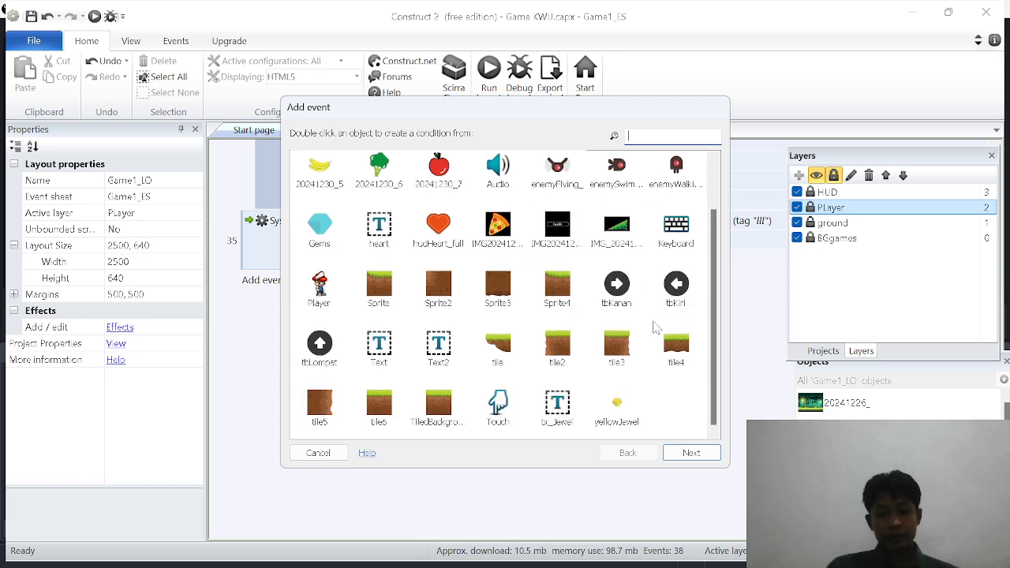
pyautogui.doubleClick(319, 288)
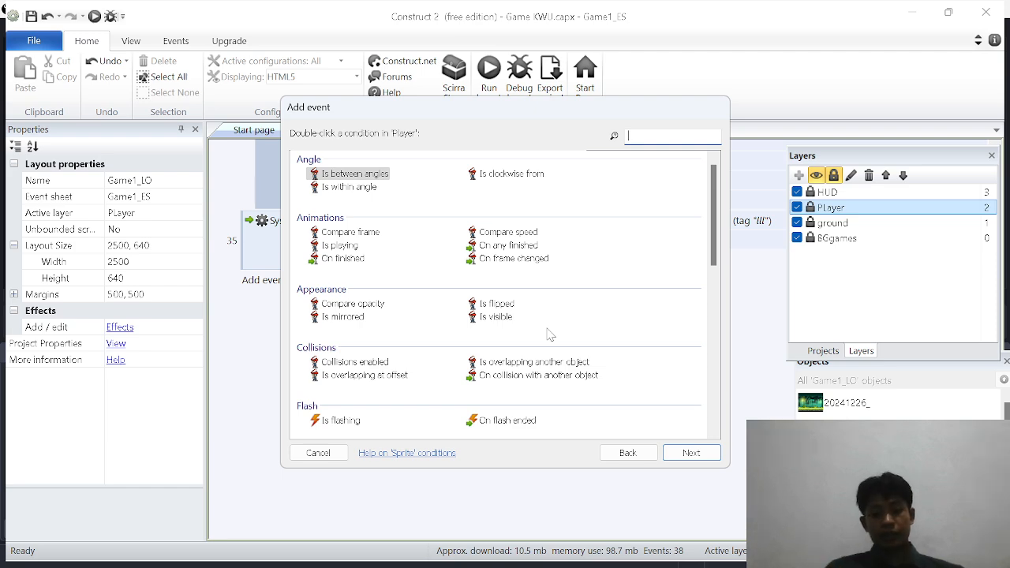
pyautogui.click(641, 453)
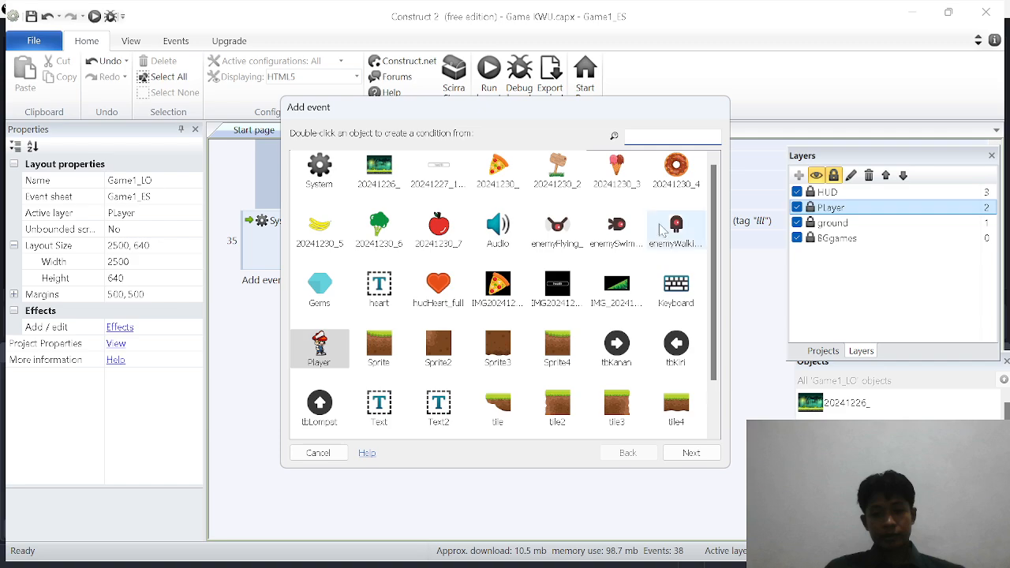
pyautogui.click(312, 454)
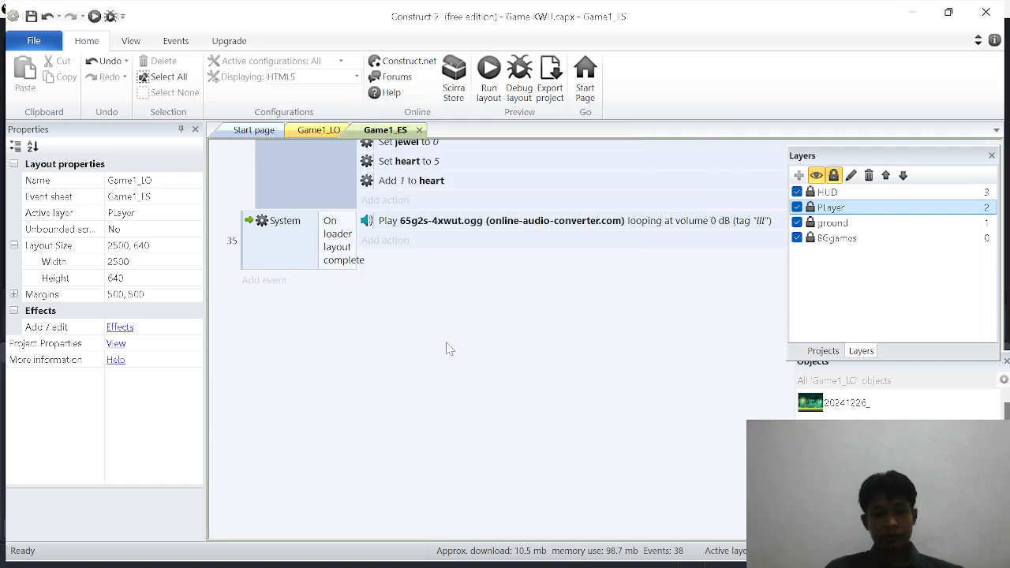
# Review the Player Animation events that switch between the walk, stand, jump and fall animations, through to the left-arrow keyboard event.
pyautogui.scroll(15, 447, 348)
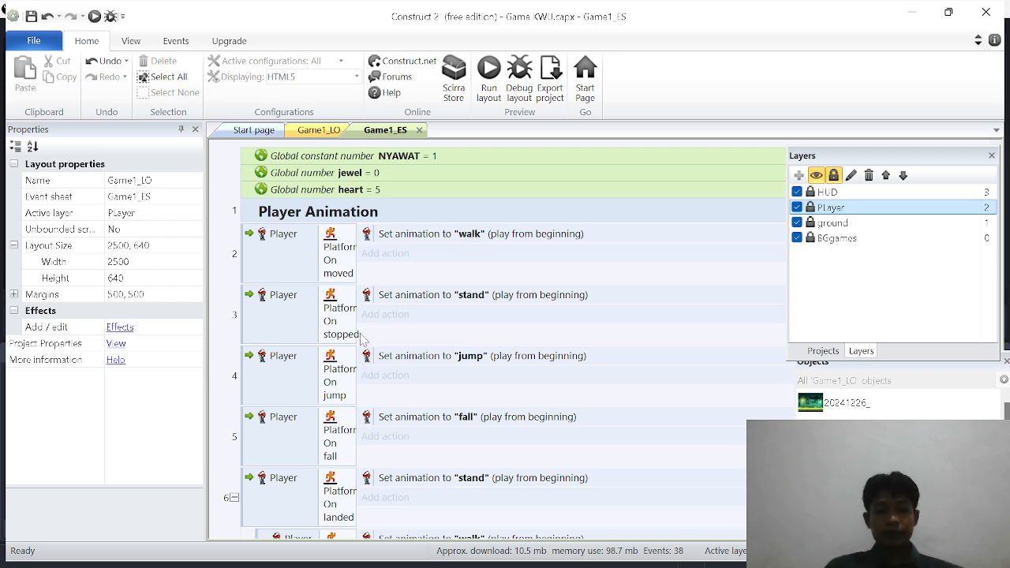
pyautogui.scroll(-1, 361, 338)
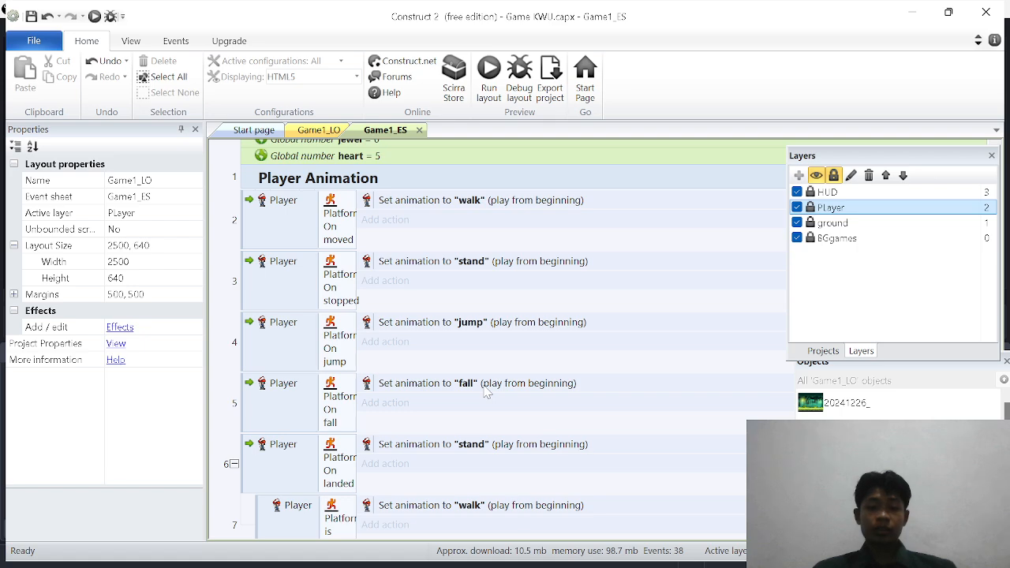
pyautogui.scroll(-4, 486, 392)
pyautogui.scroll(-1, 487, 392)
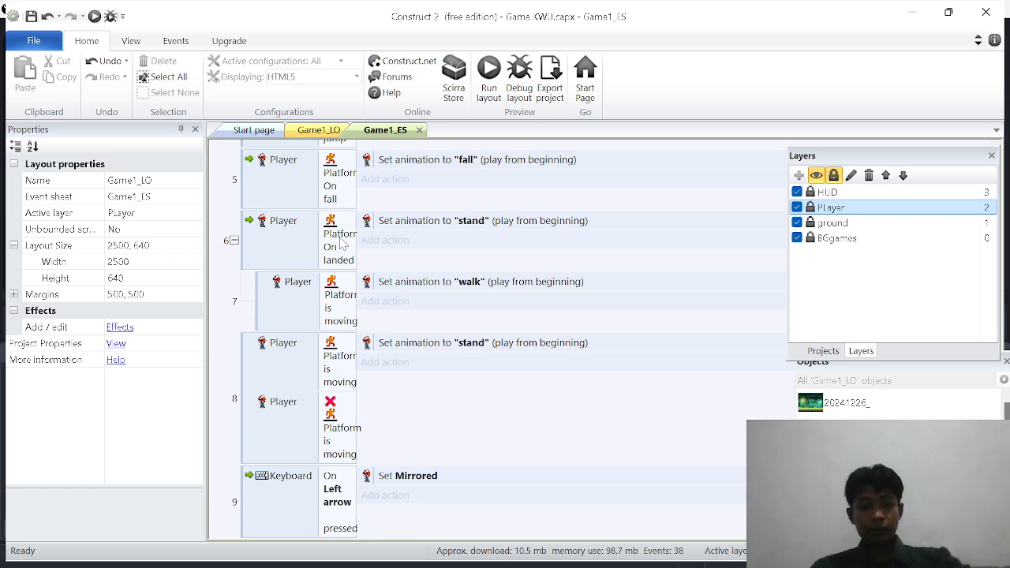
# View the objects available for a sub-event under the Player's On landed event, and leave without adding one.
pyautogui.scroll(1, 343, 243)
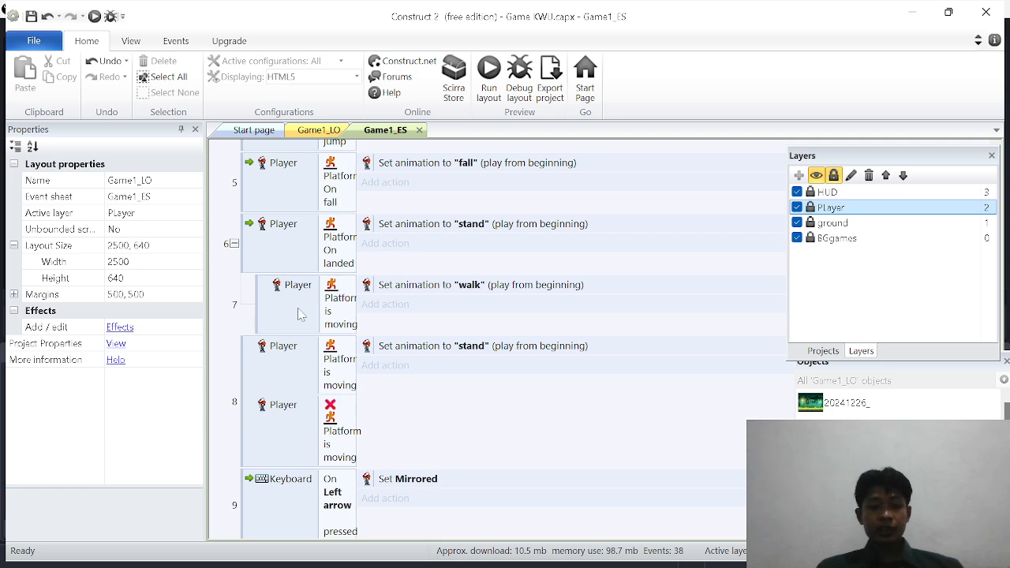
pyautogui.click(251, 262)
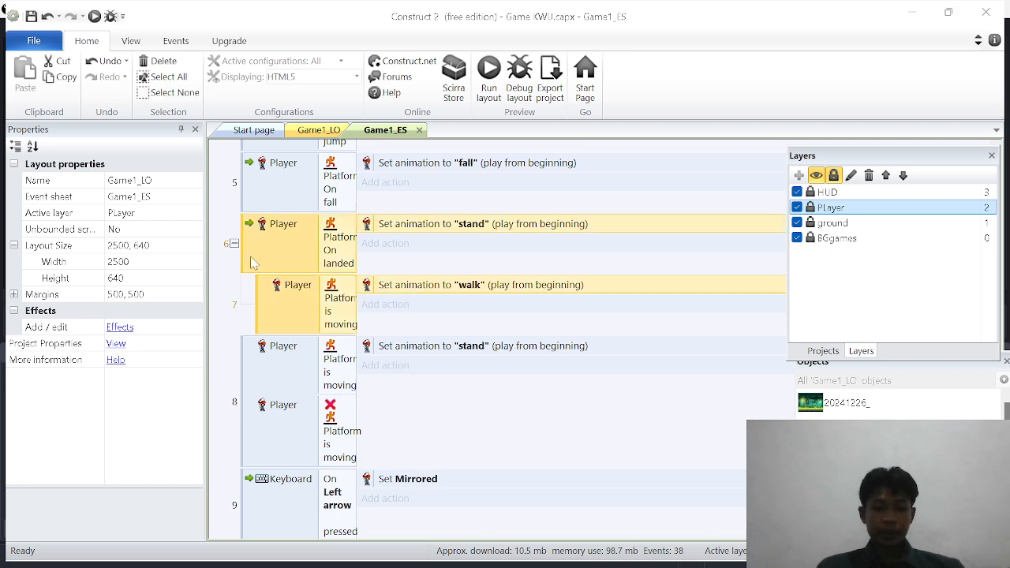
pyautogui.press('s')
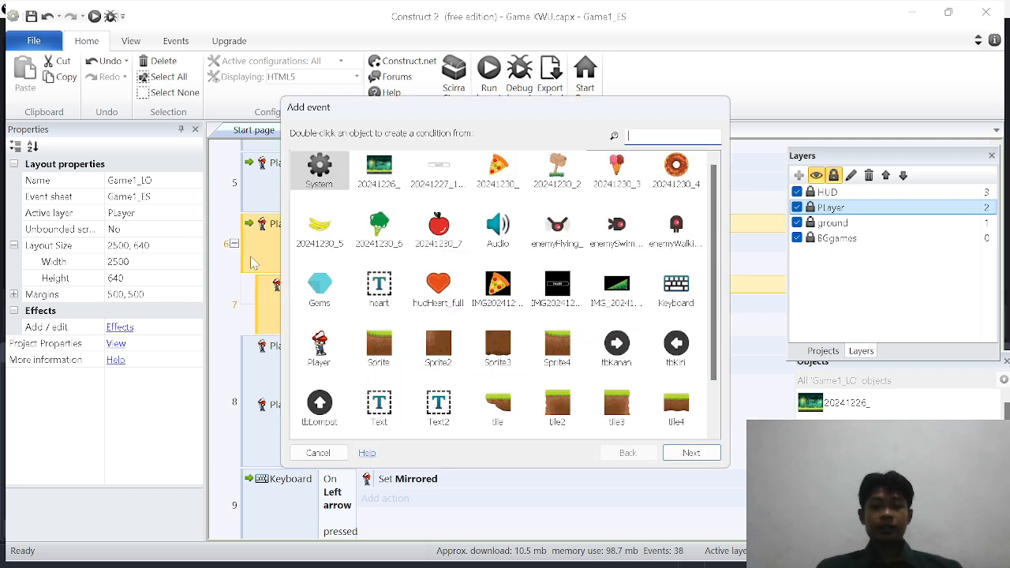
pyautogui.click(315, 452)
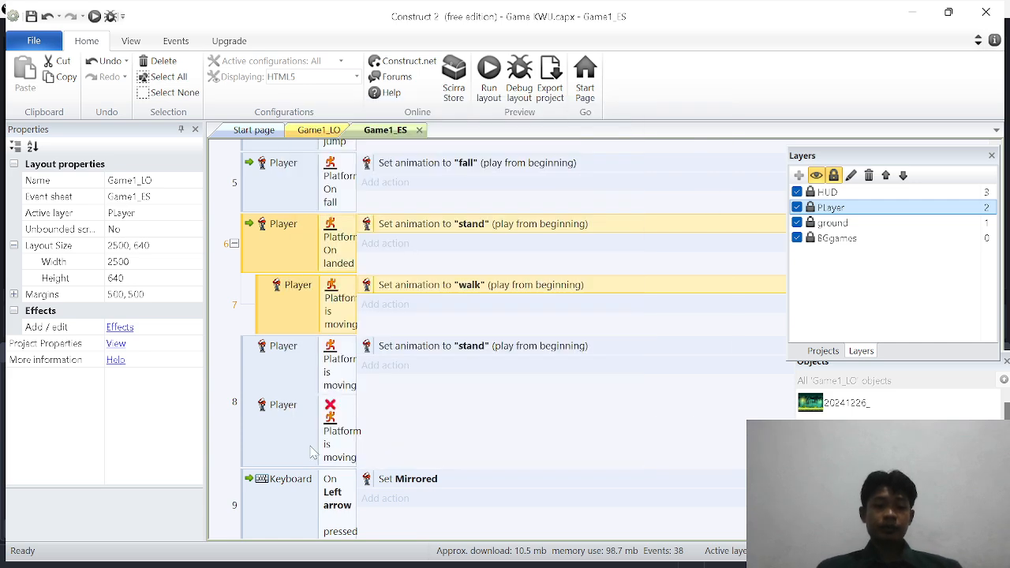
pyautogui.click(226, 285)
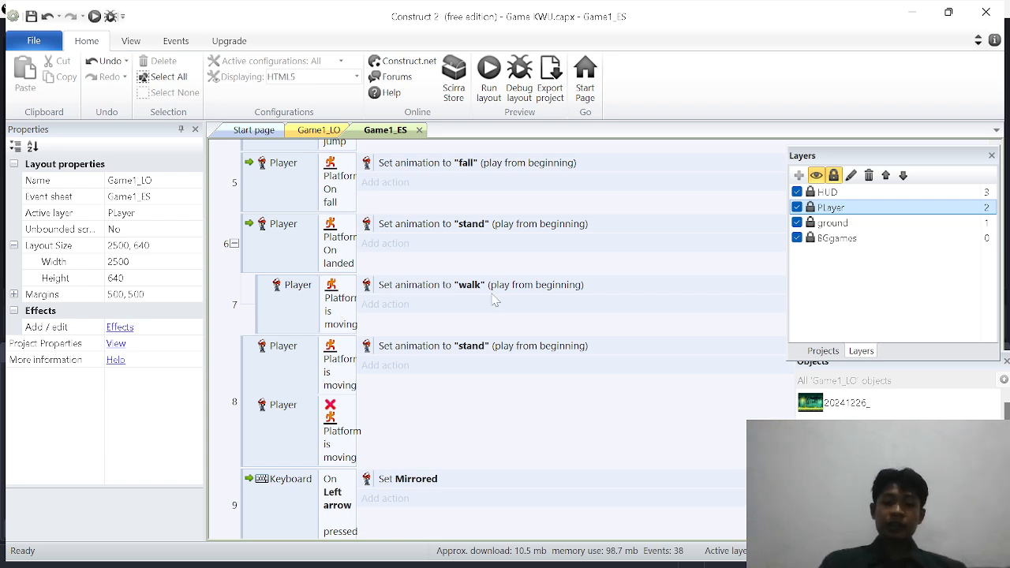
# Review the last Player Animation events, covering the stand animation and the mirroring set by the left and right arrow keys.
pyautogui.scroll(-1, 473, 313)
pyautogui.scroll(-1, 473, 313)
pyautogui.scroll(-2, 474, 314)
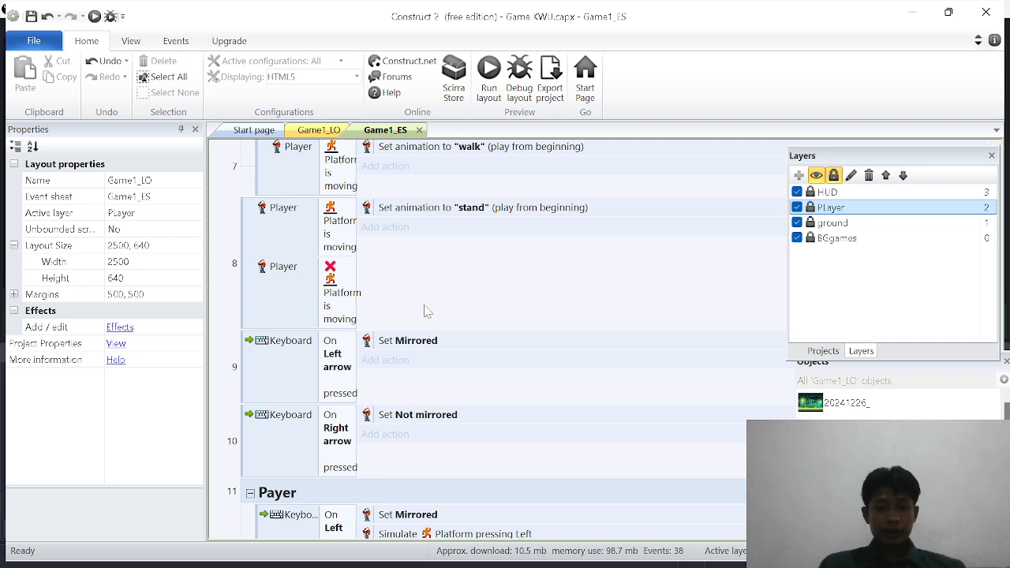
pyautogui.scroll(1, 426, 312)
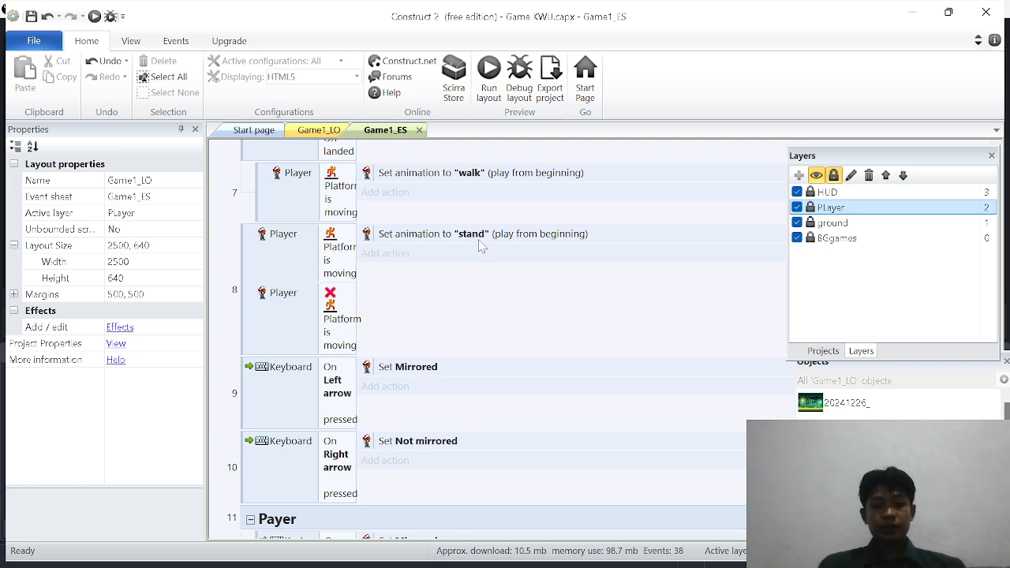
pyautogui.scroll(-1, 467, 340)
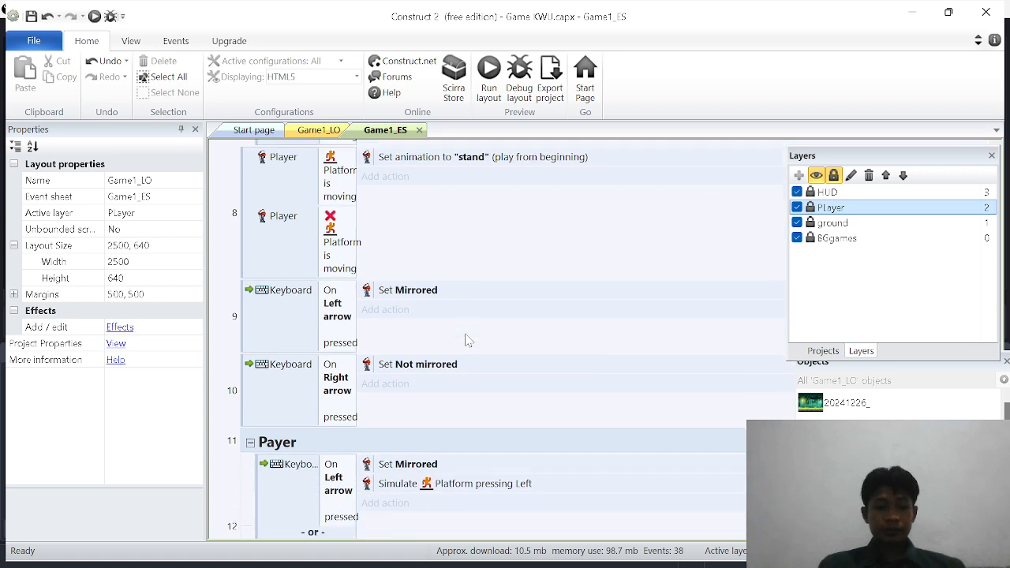
pyautogui.scroll(-1, 467, 339)
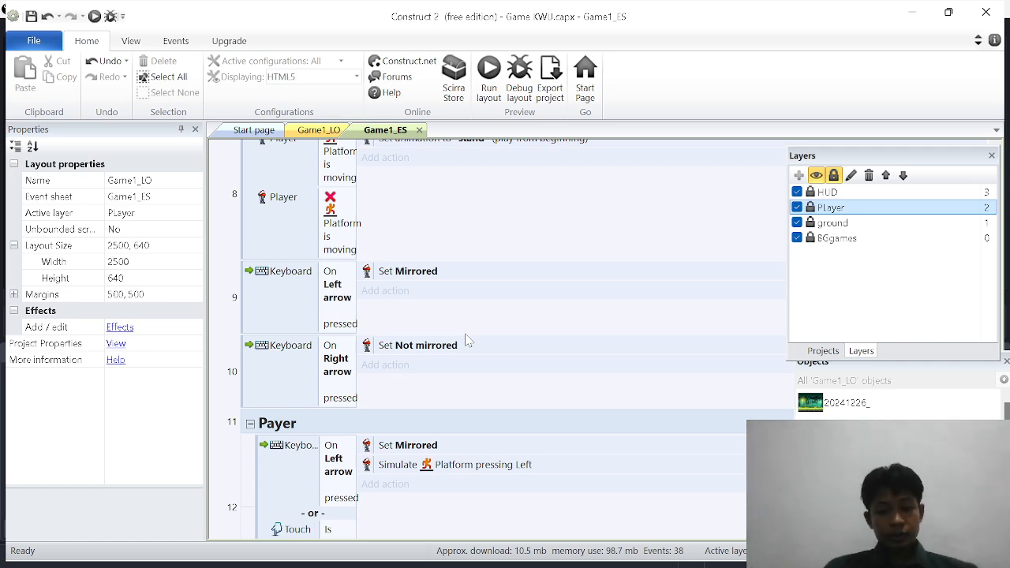
pyautogui.scroll(-1, 465, 339)
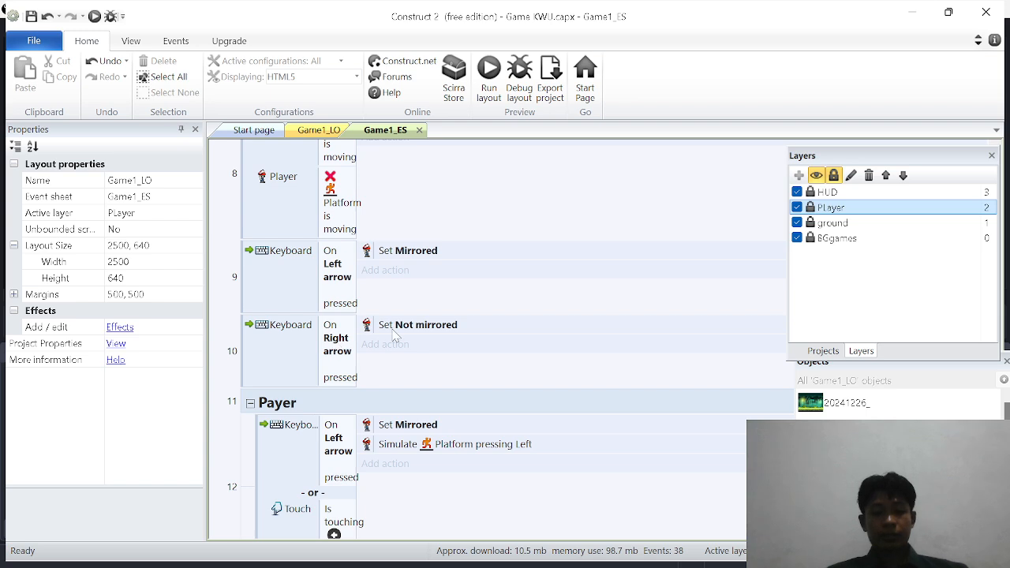
# Examine the Payer group events that move the player left or right by arrow key or touch button.
pyautogui.scroll(-1, 394, 336)
pyautogui.scroll(-5, 423, 316)
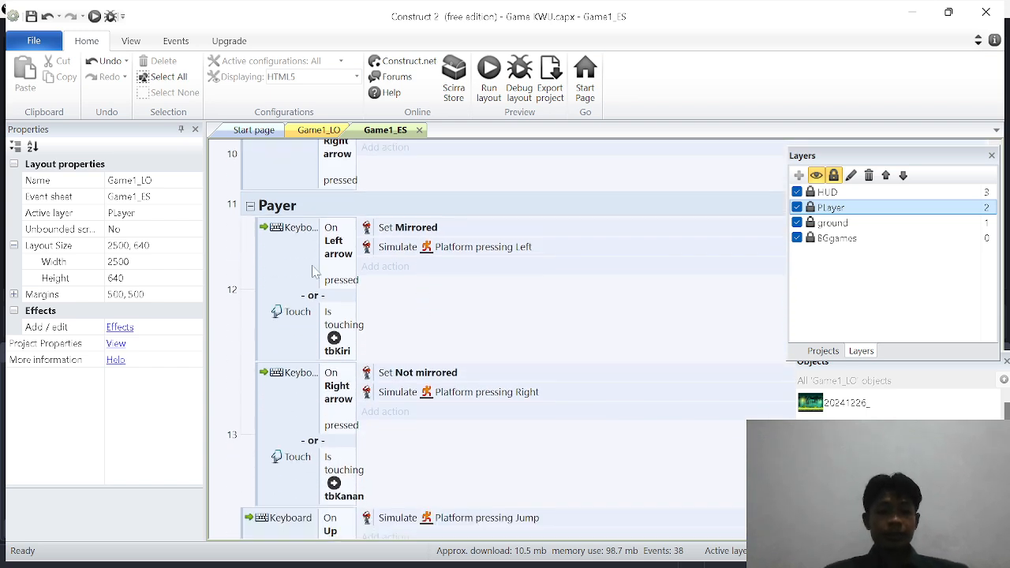
pyautogui.scroll(-1, 399, 336)
pyautogui.scroll(-2, 399, 335)
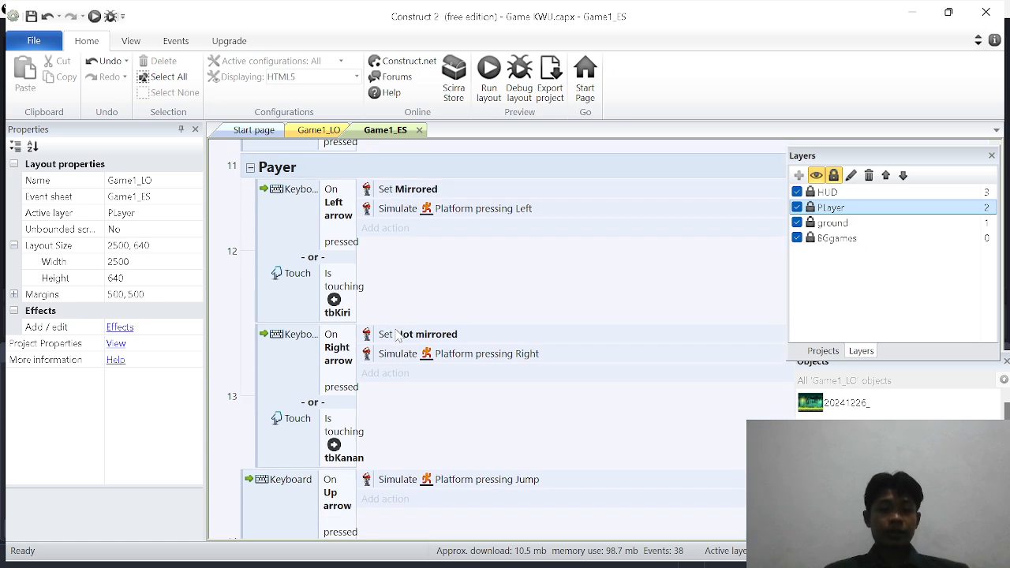
pyautogui.scroll(-3, 398, 336)
pyautogui.scroll(5, 398, 335)
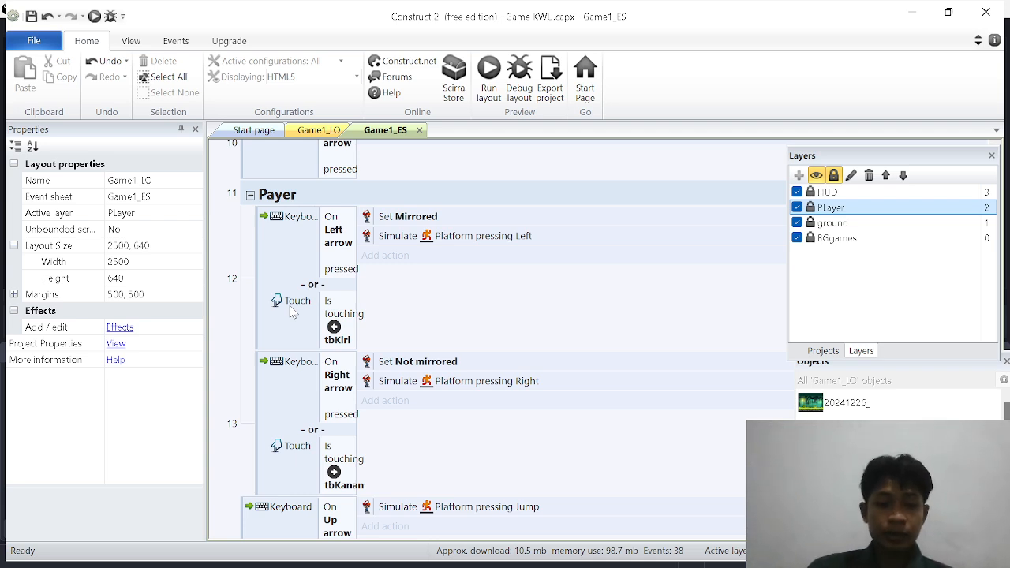
# Inspect the key parameter of the Payer group's Left arrow pressed condition, and leave it without applying changes.
pyautogui.doubleClick(345, 244)
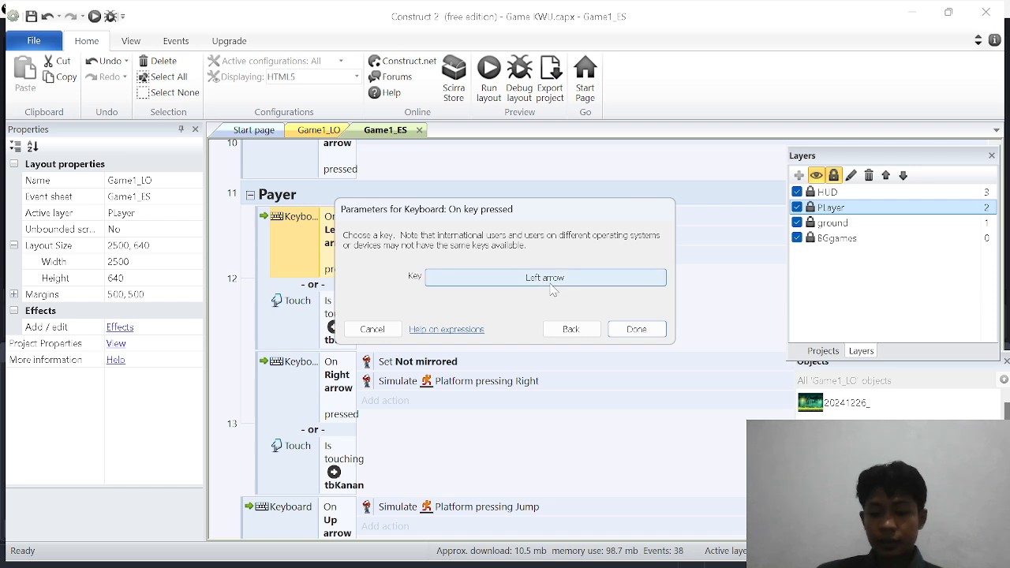
pyautogui.press('Left')
pyautogui.press('Left')
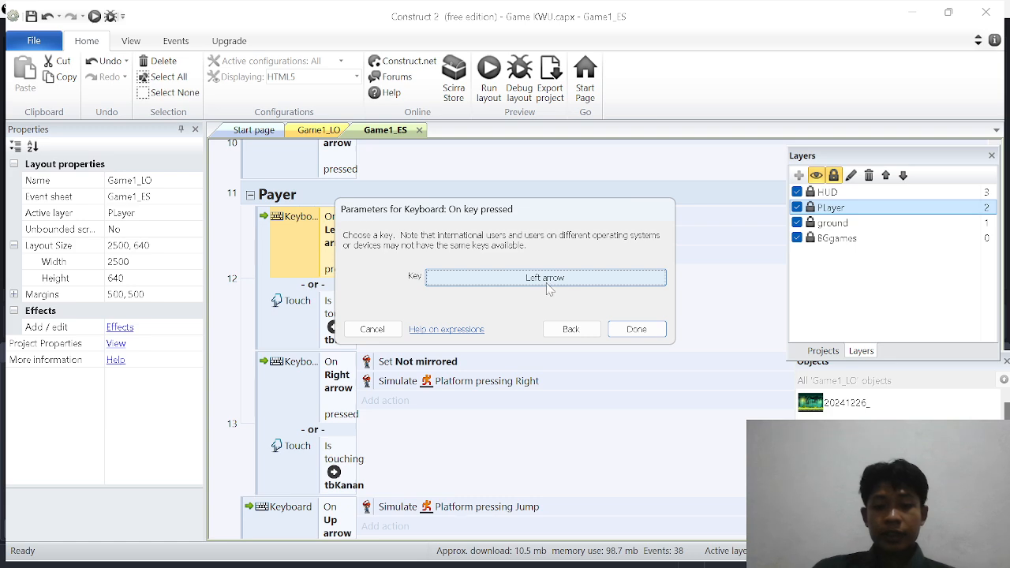
pyautogui.click(367, 332)
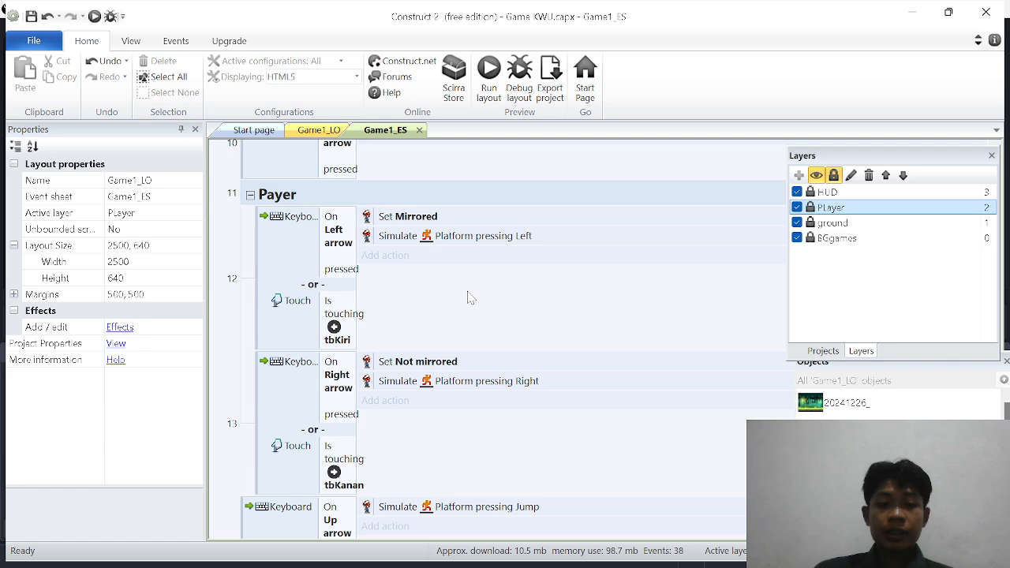
# Review the remaining player control events, from moving right and jumping through the touch events that scale the on-screen buttons.
pyautogui.scroll(-1, 467, 296)
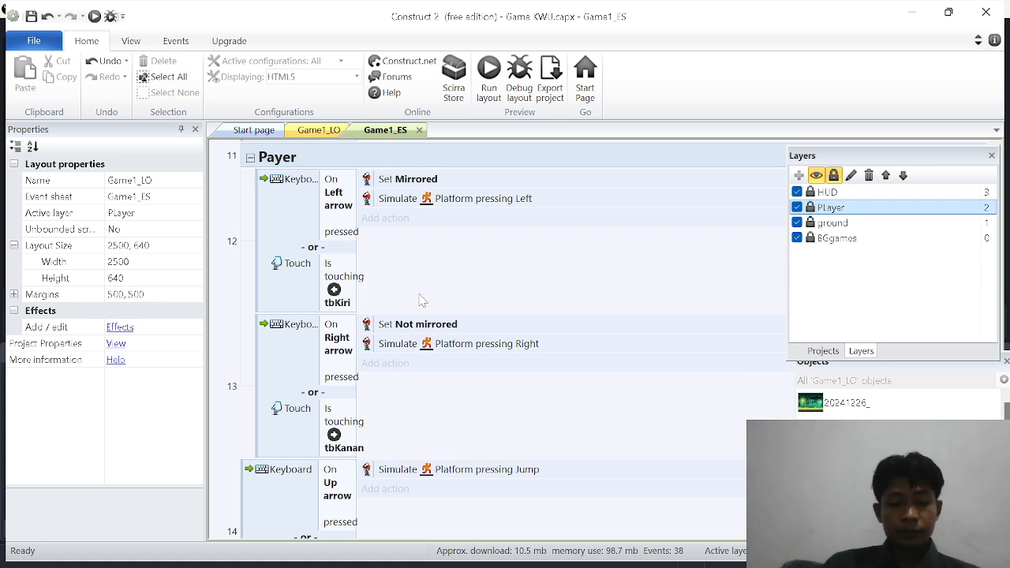
pyautogui.scroll(-1, 421, 300)
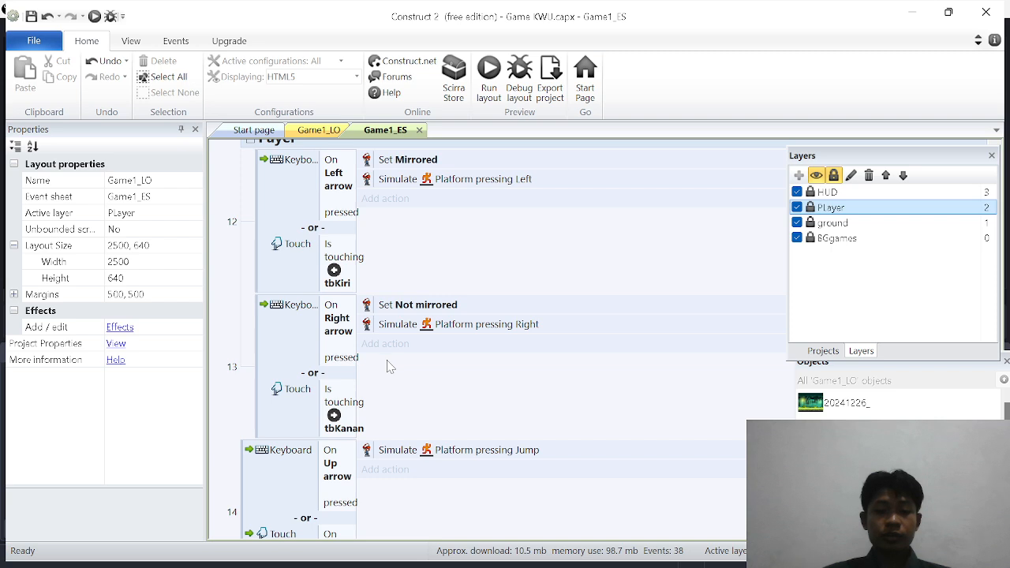
pyautogui.scroll(-1, 387, 365)
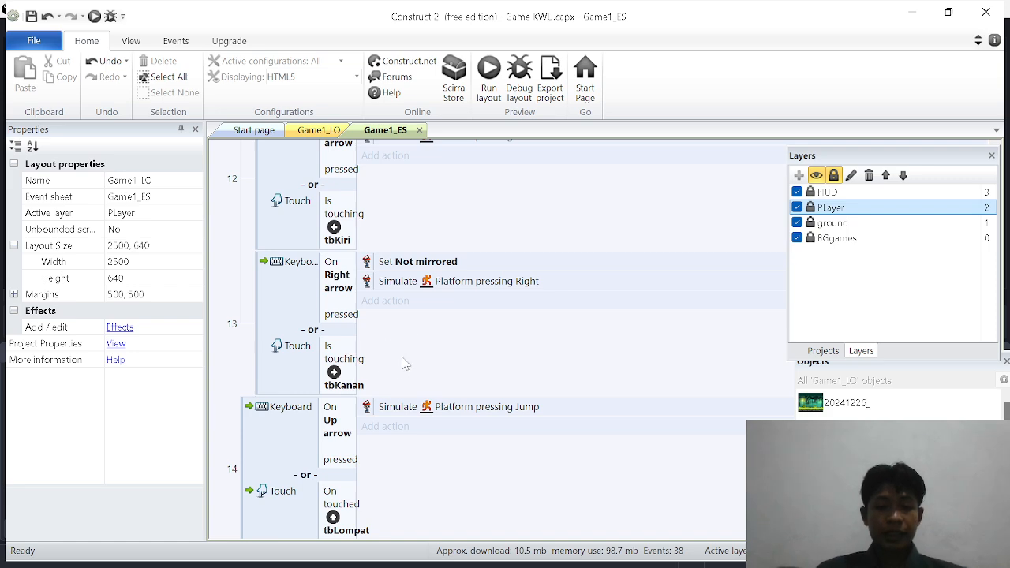
pyautogui.scroll(-3, 403, 363)
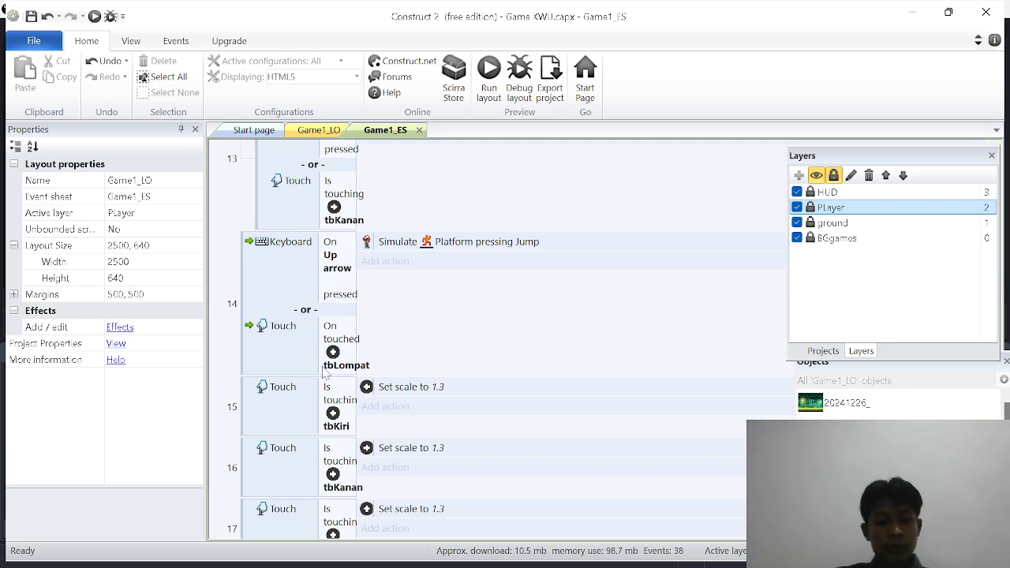
pyautogui.scroll(-1, 325, 373)
pyautogui.scroll(-1, 325, 372)
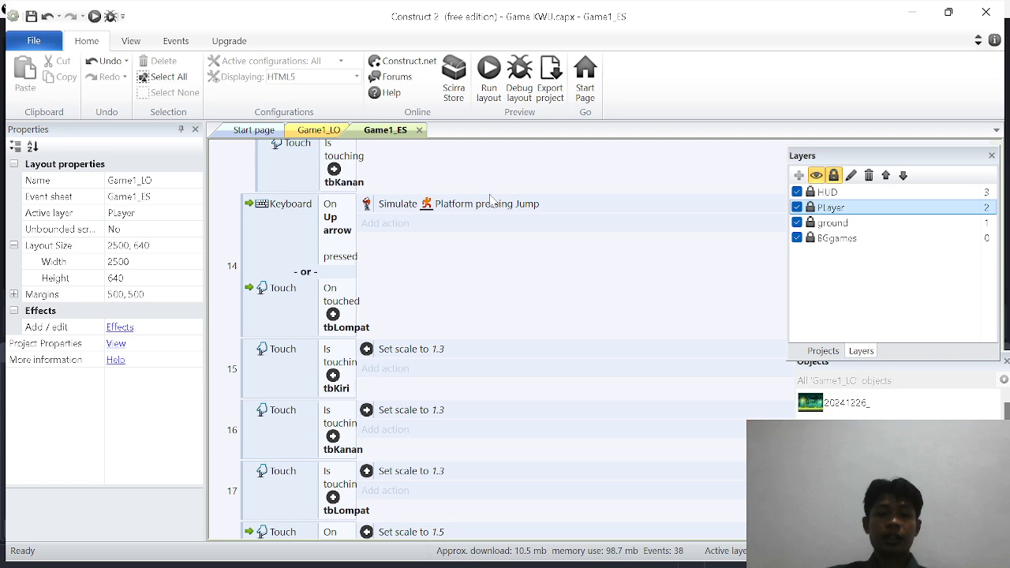
pyautogui.scroll(-5, 429, 340)
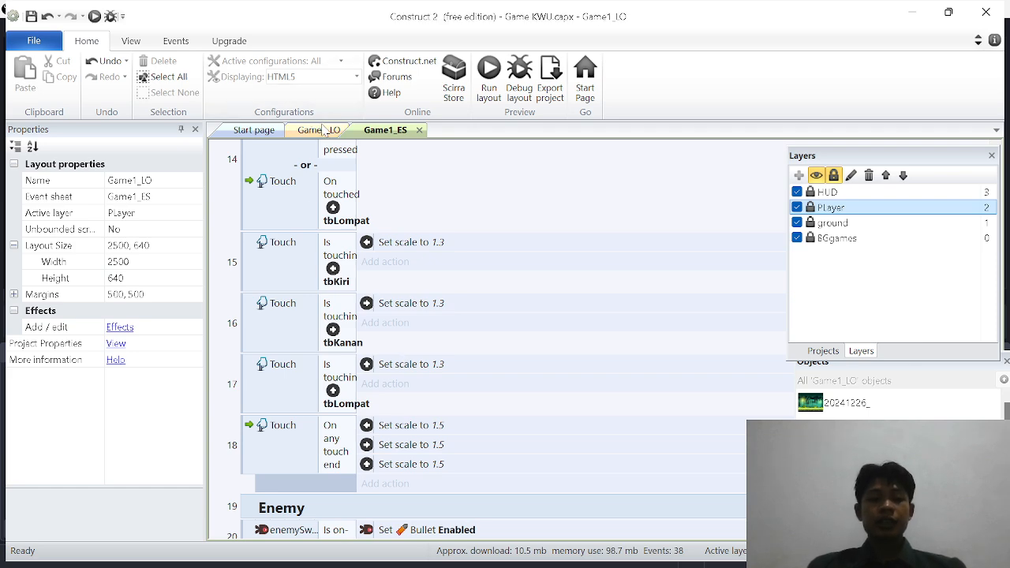
# Run a browser preview from the Game1_LO layout and test walking the player right and left with the on-screen arrow buttons.
pyautogui.click(320, 130)
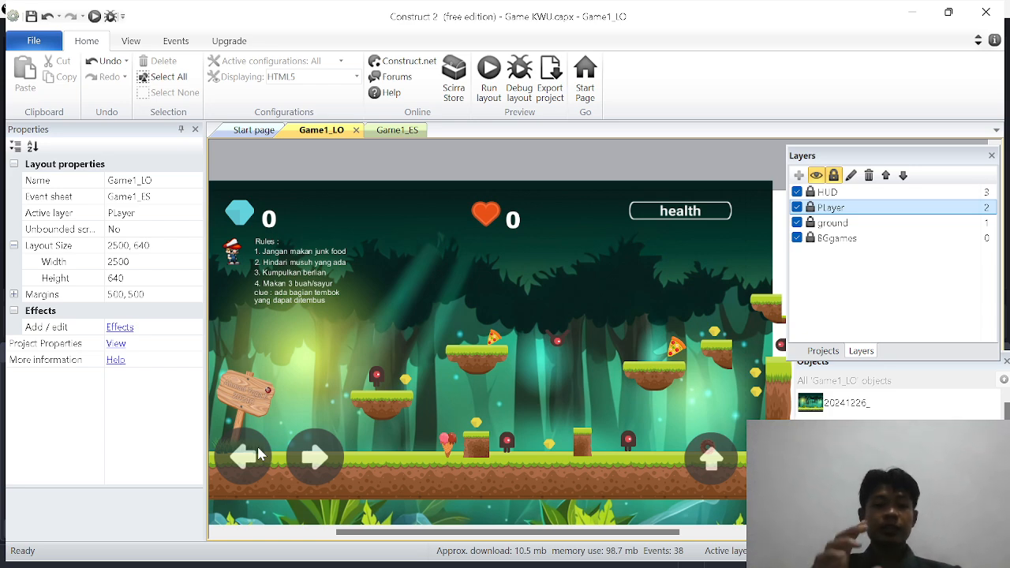
pyautogui.click(94, 16)
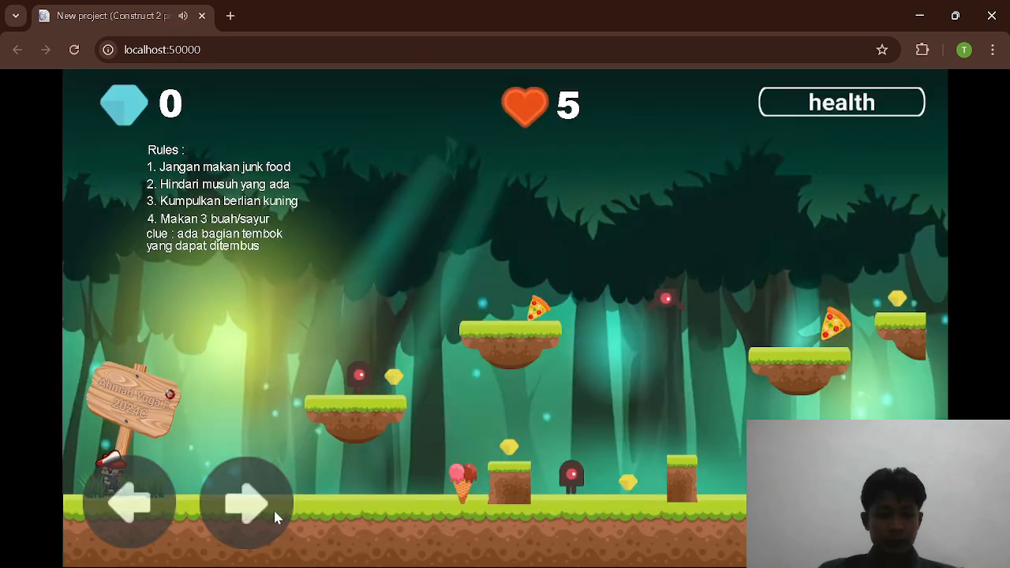
pyautogui.click(263, 512)
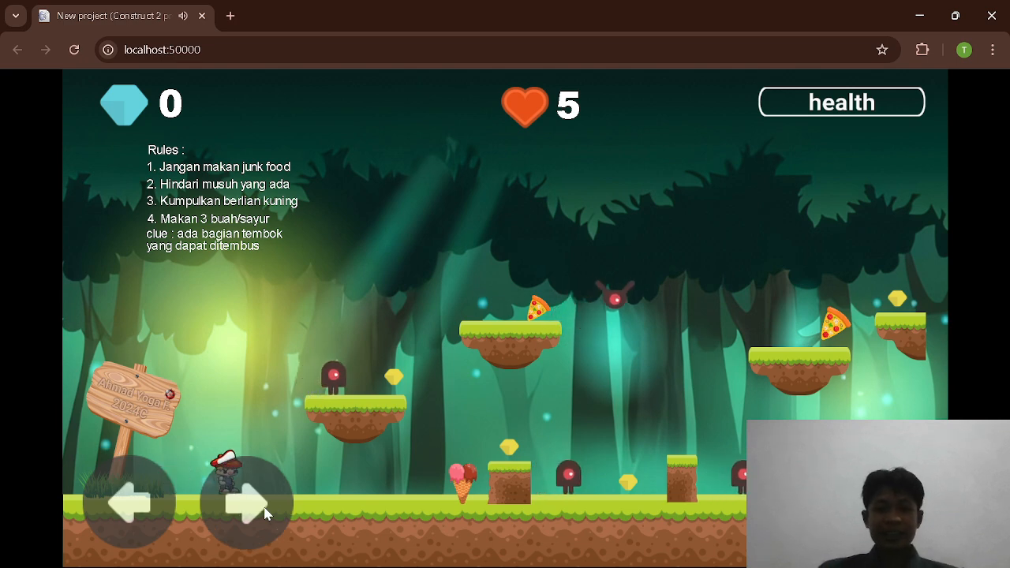
pyautogui.click(263, 512)
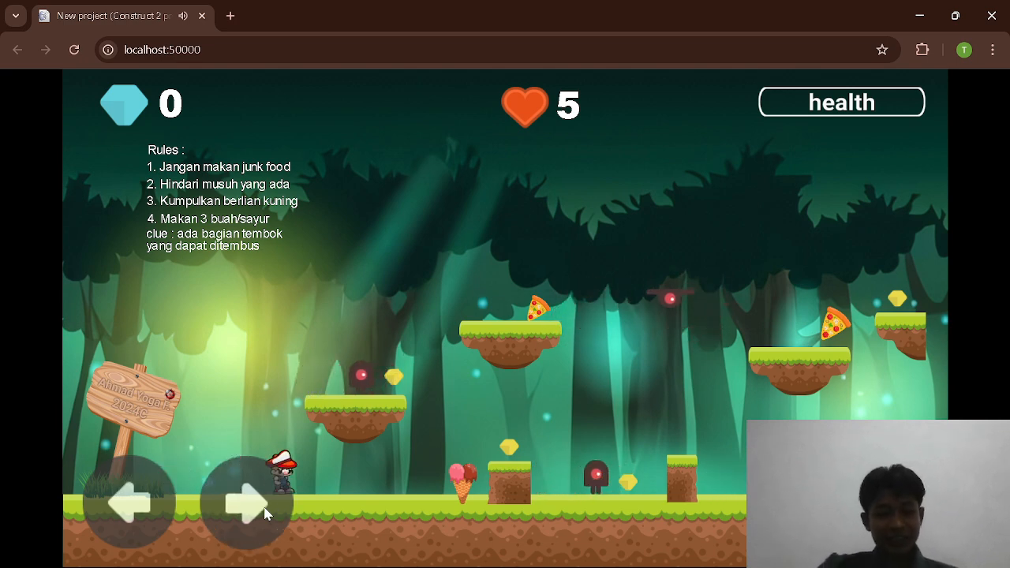
pyautogui.click(263, 512)
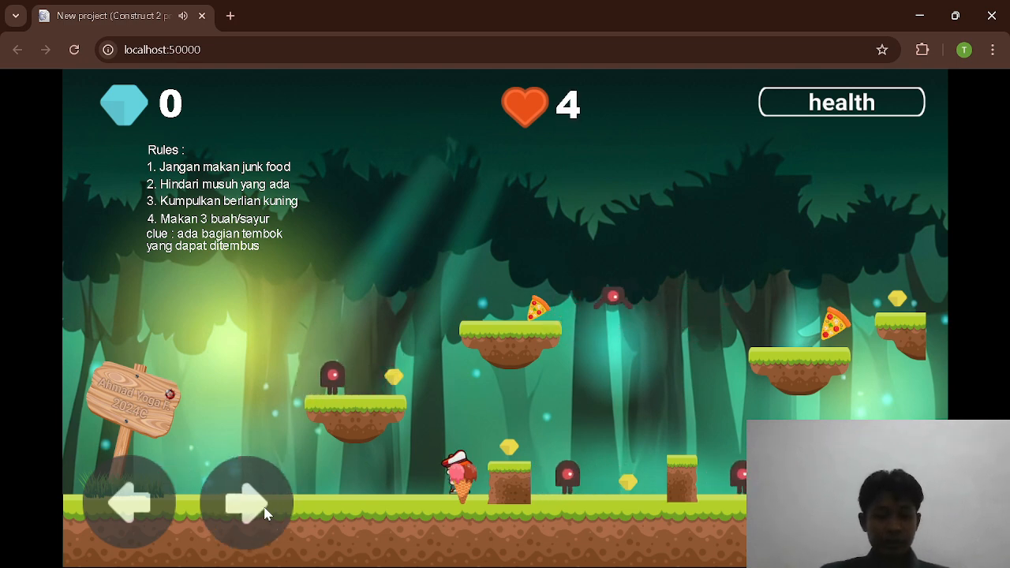
pyautogui.click(144, 500)
pyautogui.click(243, 501)
pyautogui.click(144, 505)
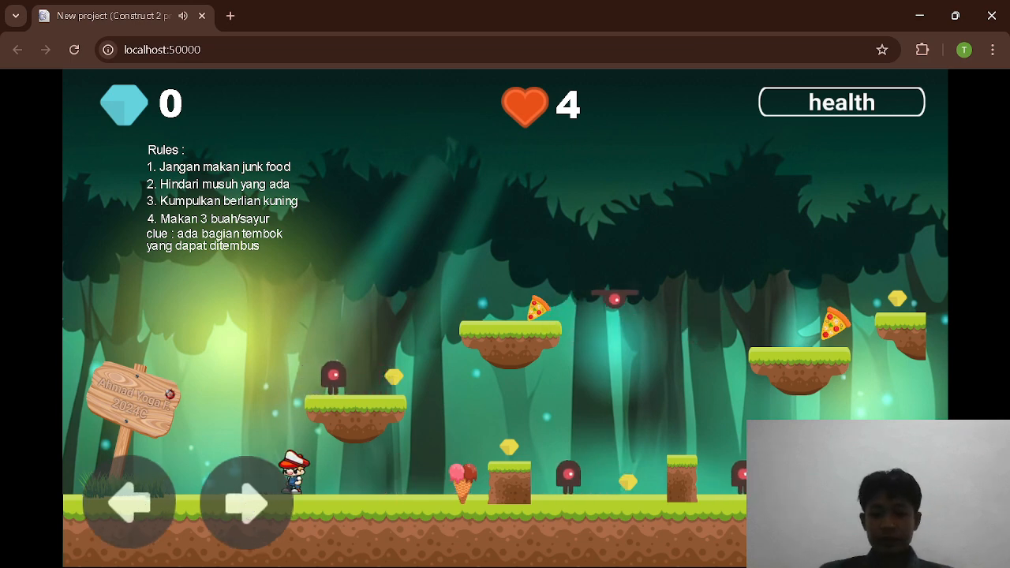
# Switch back to Construct 2, show the Game1_ES event sheet full width, and close the Layers and Objects panels.
pyautogui.moveTo(805, 566)
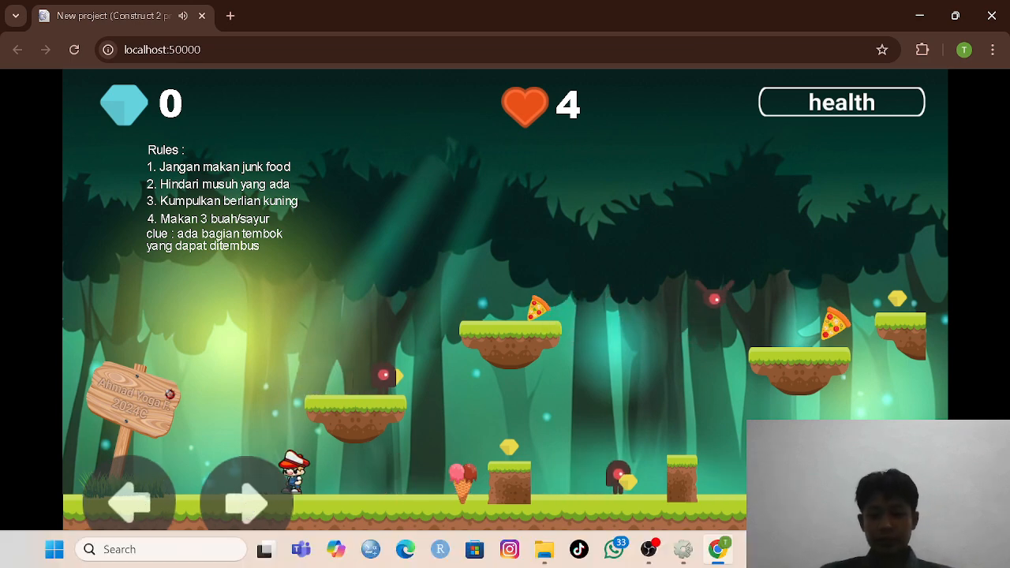
pyautogui.click(683, 549)
pyautogui.moveTo(396, 130); pyautogui.dragTo(562, 357)
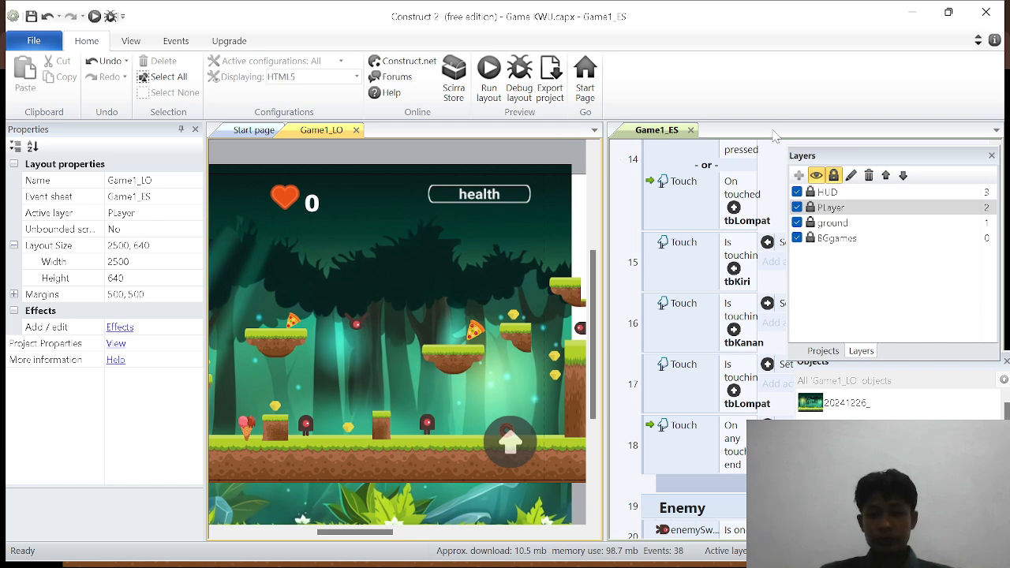
pyautogui.click(990, 156)
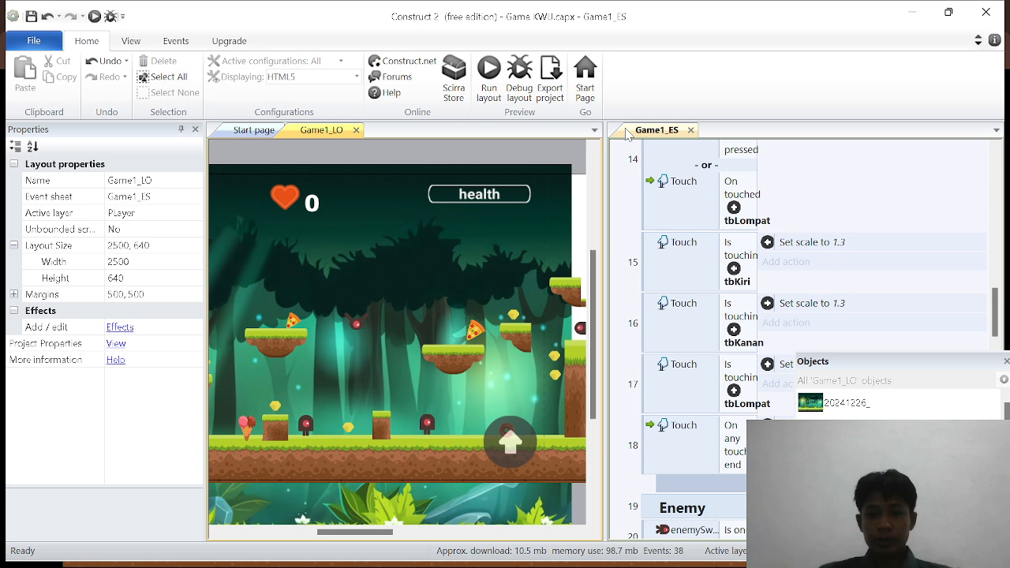
pyautogui.moveTo(664, 133); pyautogui.dragTo(452, 132)
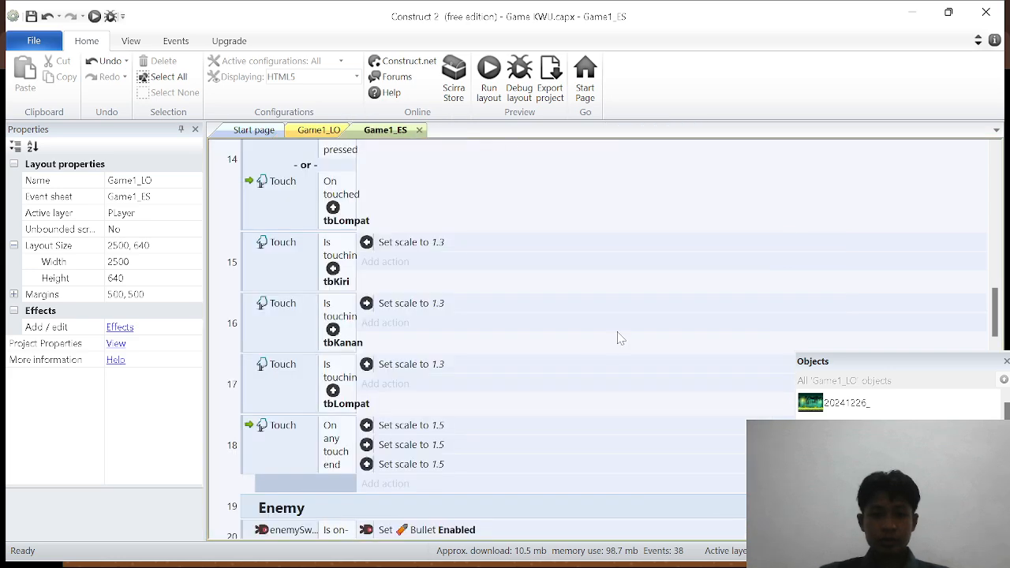
pyautogui.click(1005, 361)
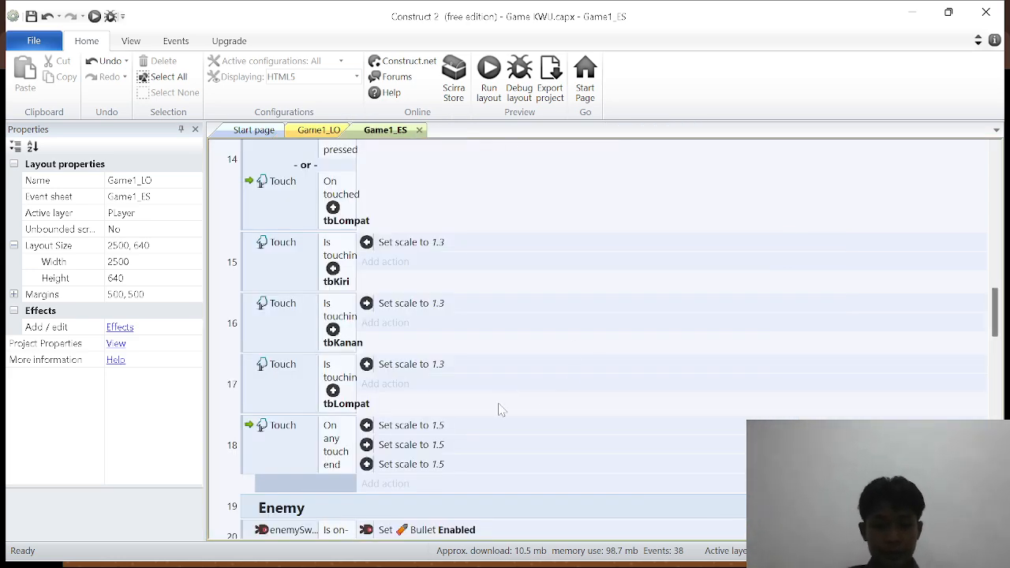
# Review the touch events that scale the on-screen buttons and the Enemy group's first player collision events.
pyautogui.scroll(-1, 505, 403)
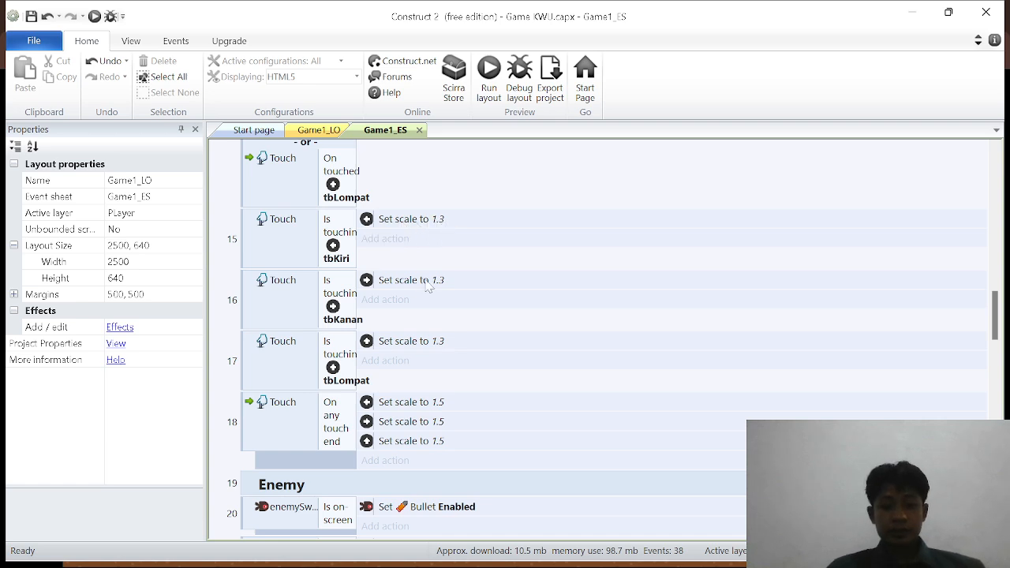
pyautogui.scroll(-1, 394, 268)
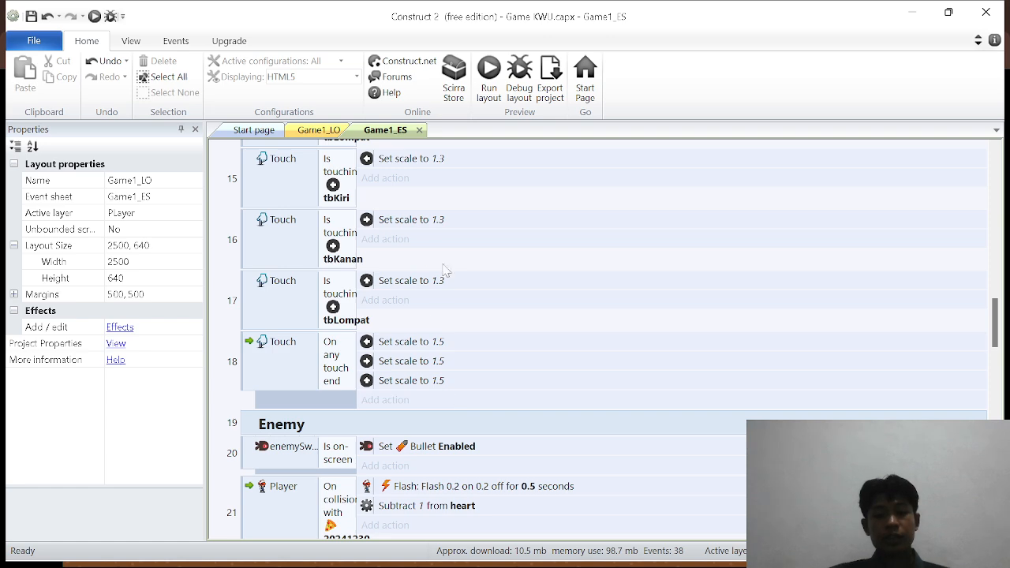
pyautogui.scroll(-2, 434, 308)
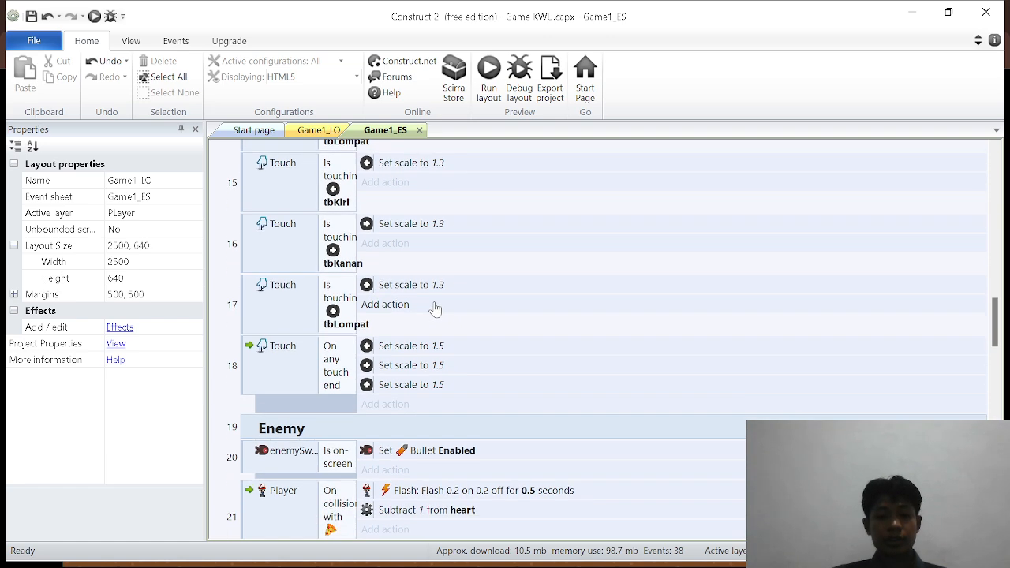
pyautogui.scroll(-12, 435, 310)
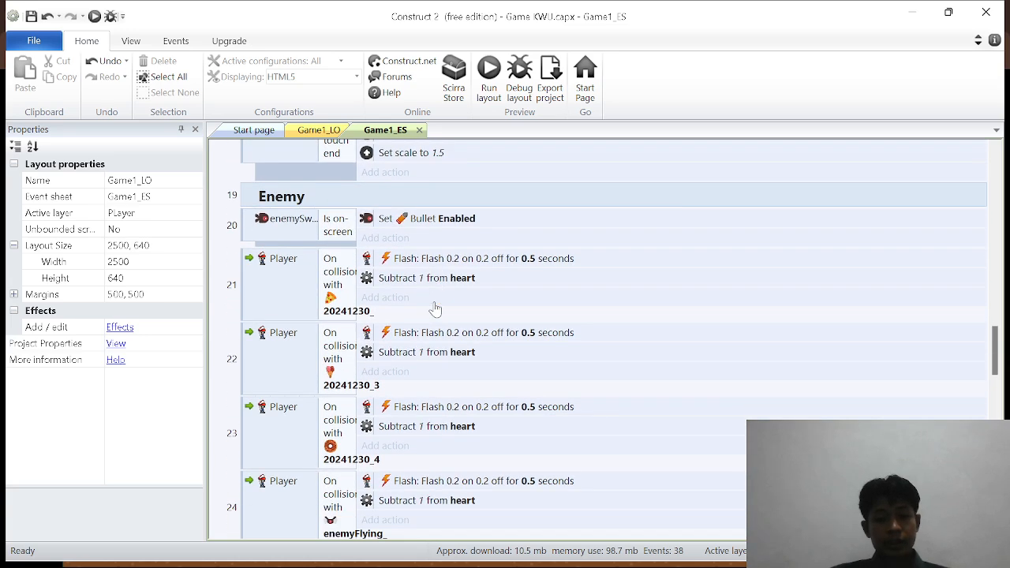
pyautogui.scroll(8, 435, 309)
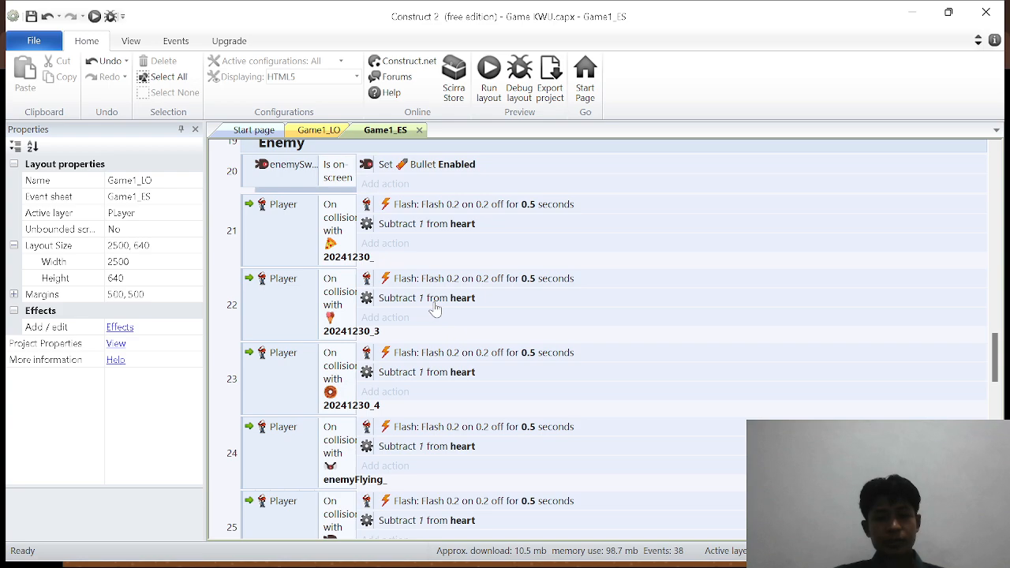
pyautogui.scroll(1, 435, 309)
pyautogui.scroll(-4, 435, 309)
pyautogui.scroll(4, 435, 309)
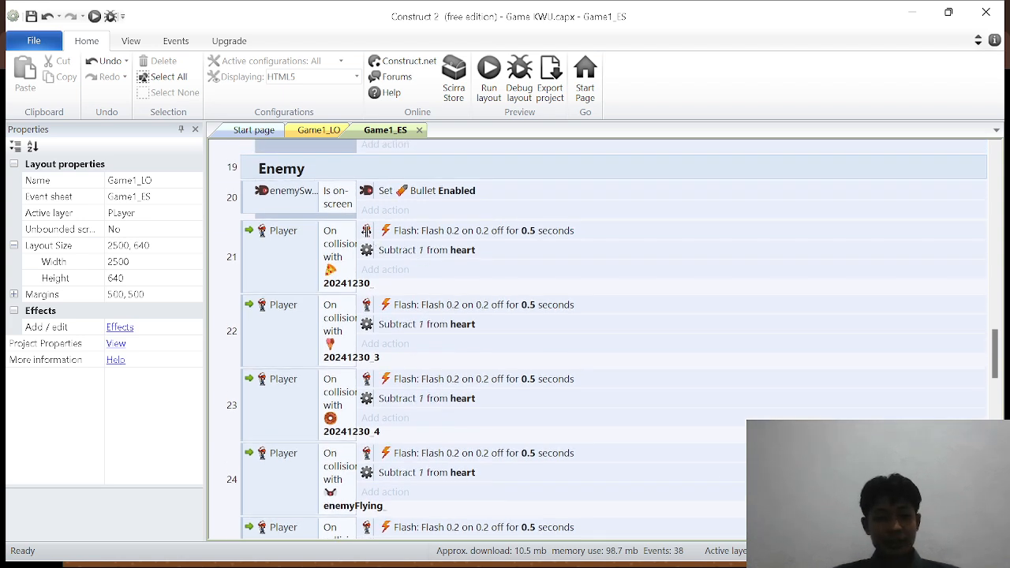
# Inspect the object and condition choices behind the enemySwimming_ is on-screen condition, and leave them without applying changes.
pyautogui.doubleClick(292, 204)
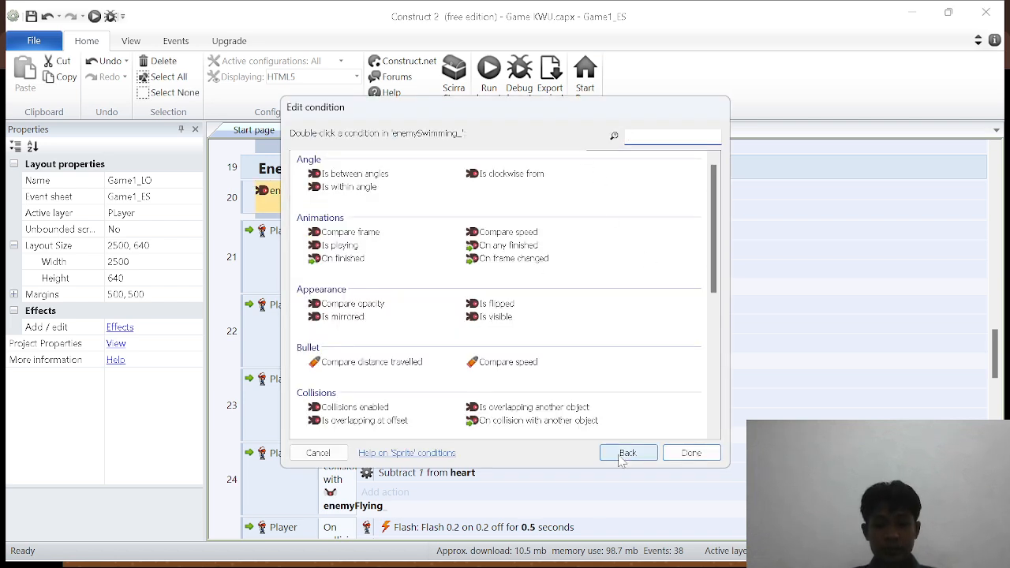
pyautogui.click(627, 454)
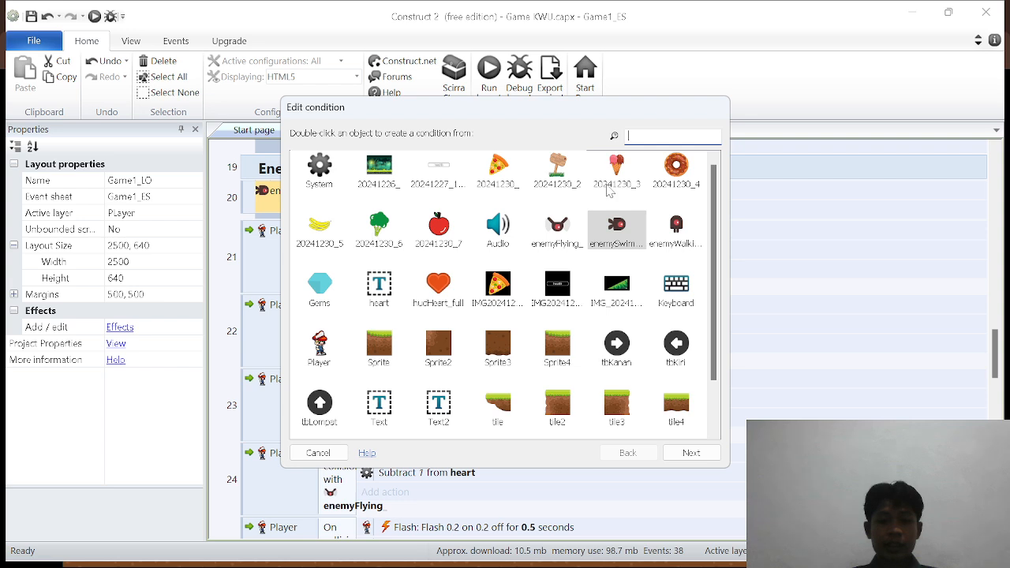
pyautogui.click(623, 248)
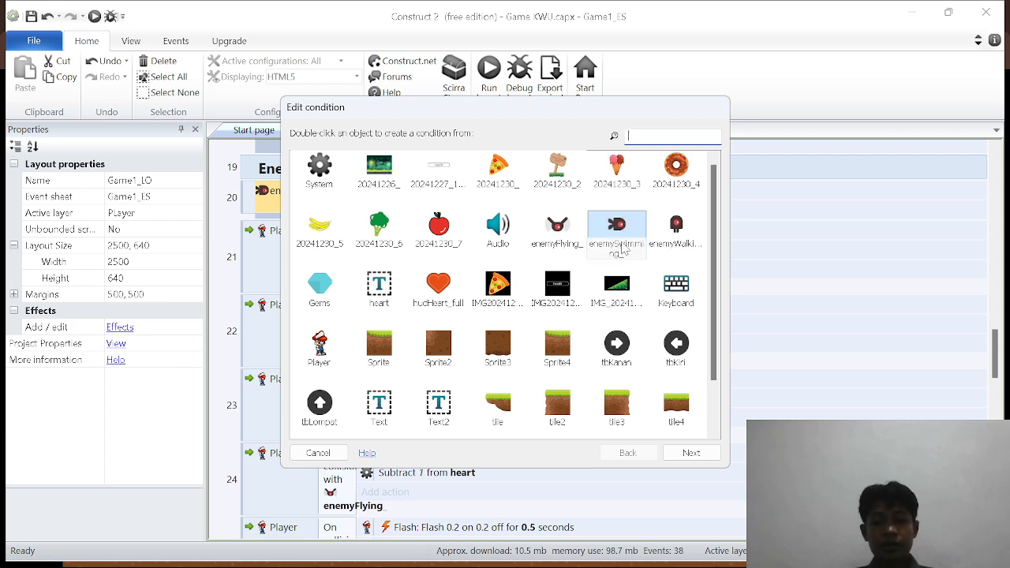
pyautogui.click(684, 454)
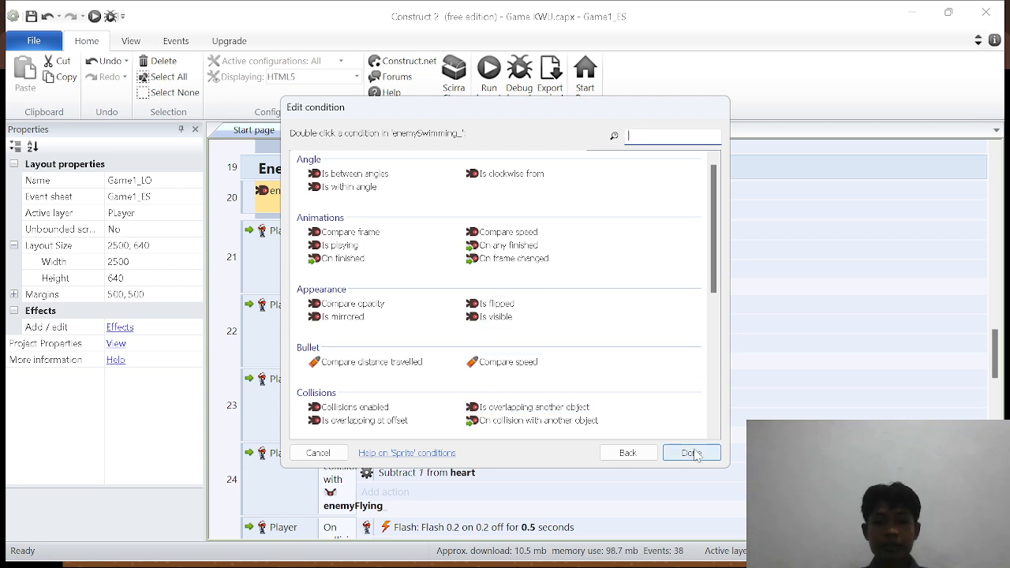
pyautogui.click(300, 453)
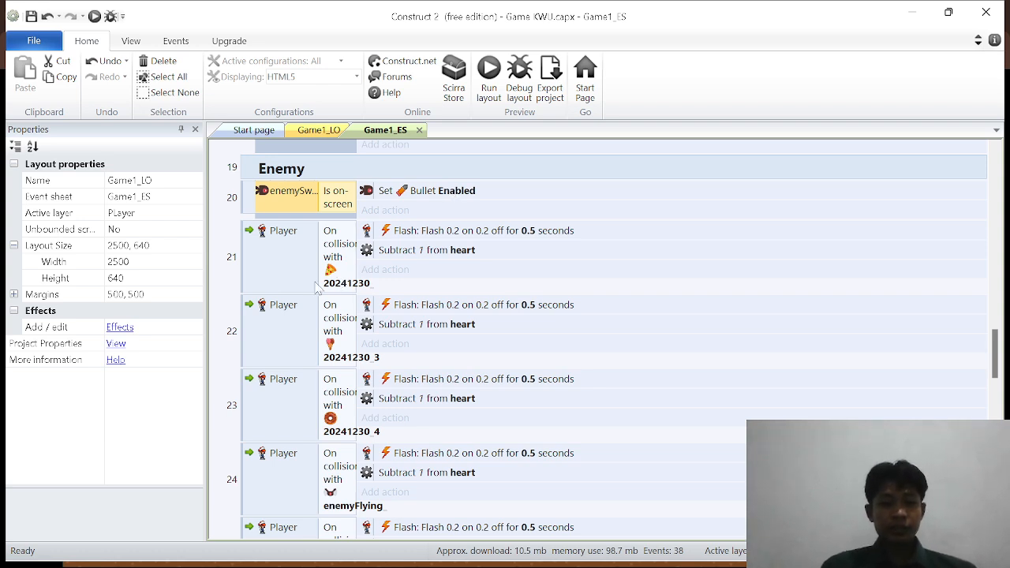
# Browse the Player actions, including Flash, that can be added to the pizza collision event, and cancel without adding one.
pyautogui.scroll(-1, 298, 275)
pyautogui.click(226, 282)
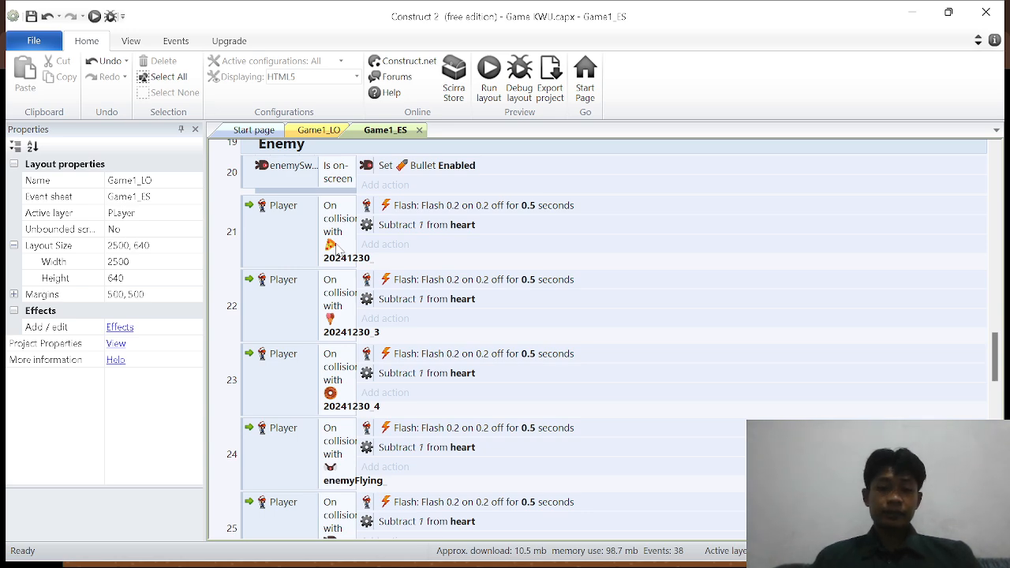
pyautogui.click(421, 246)
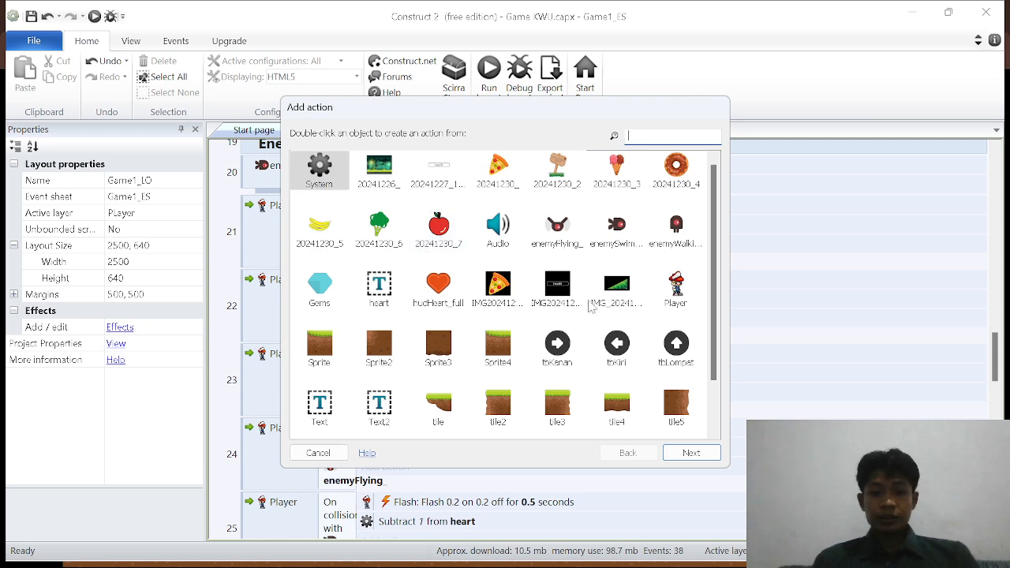
pyautogui.scroll(-1, 616, 322)
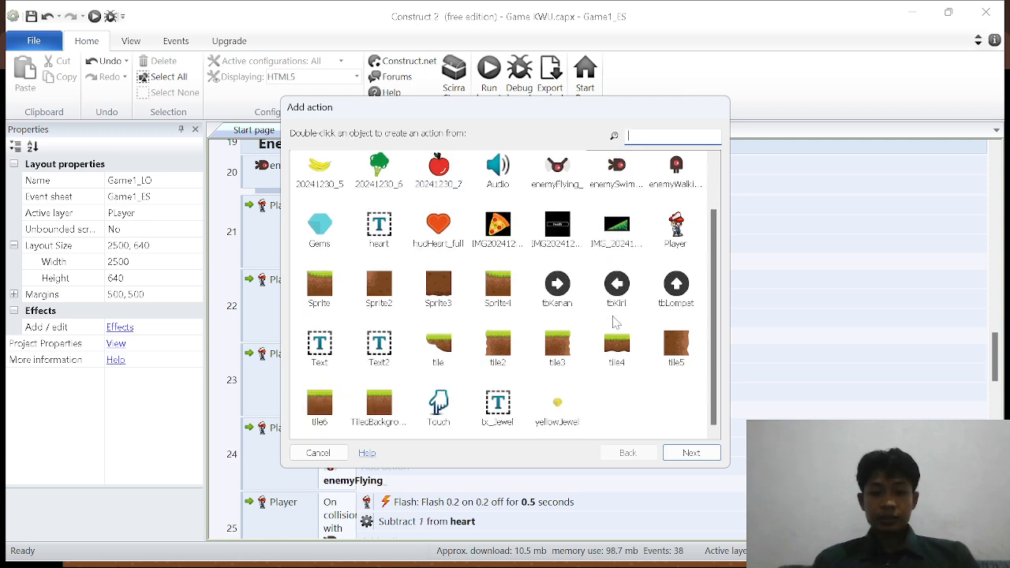
pyautogui.doubleClick(675, 228)
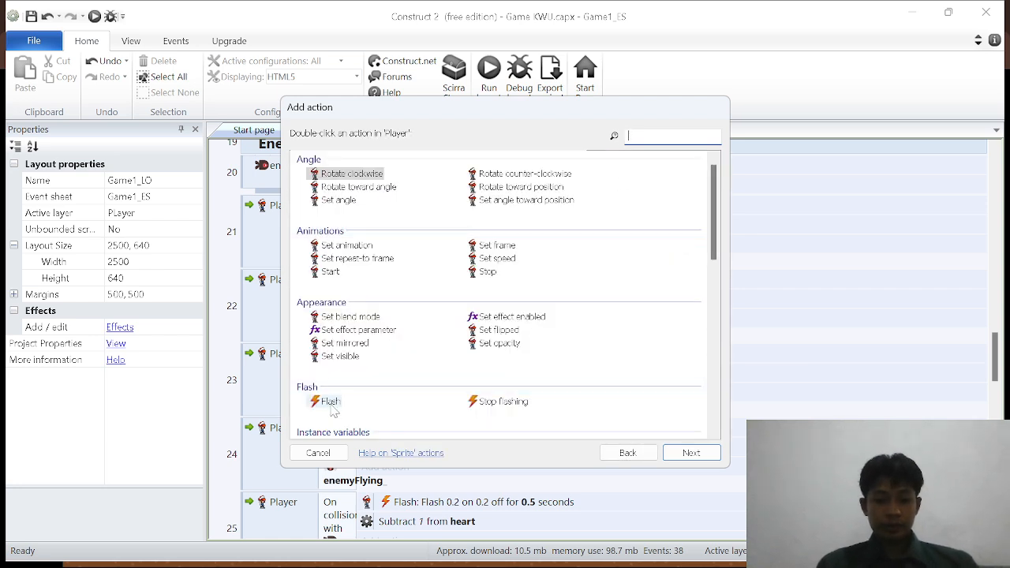
pyautogui.click(636, 457)
pyautogui.click(320, 454)
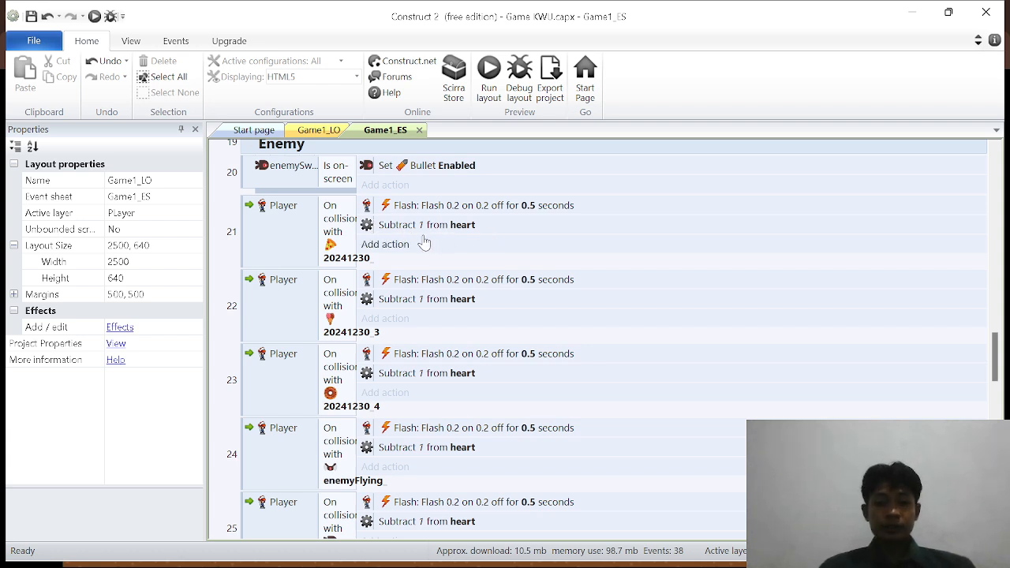
# Check the heart global variable at the start of the Game1_ES event sheet.
pyautogui.scroll(1, 422, 236)
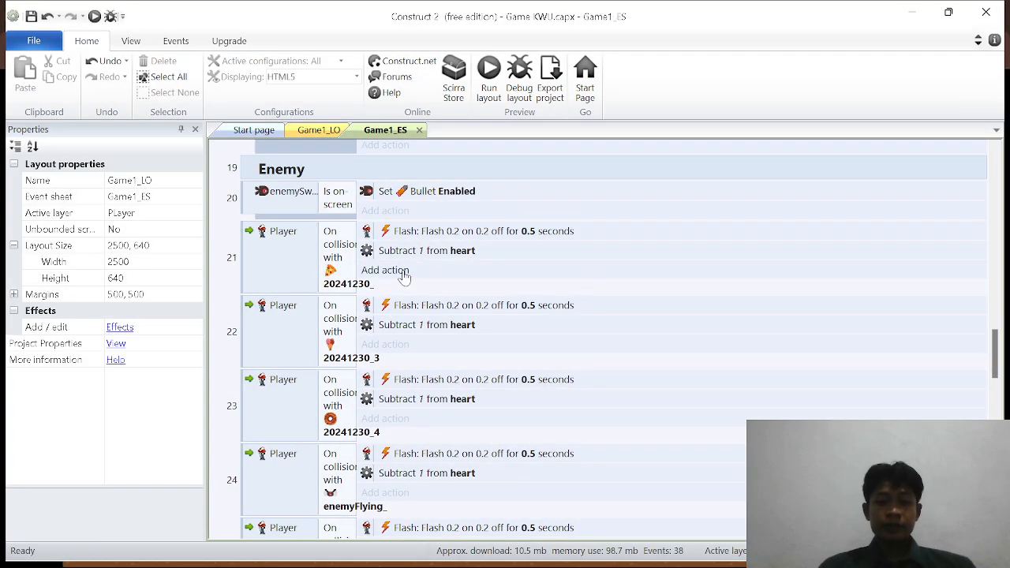
pyautogui.scroll(10, 404, 272)
pyautogui.scroll(8, 404, 276)
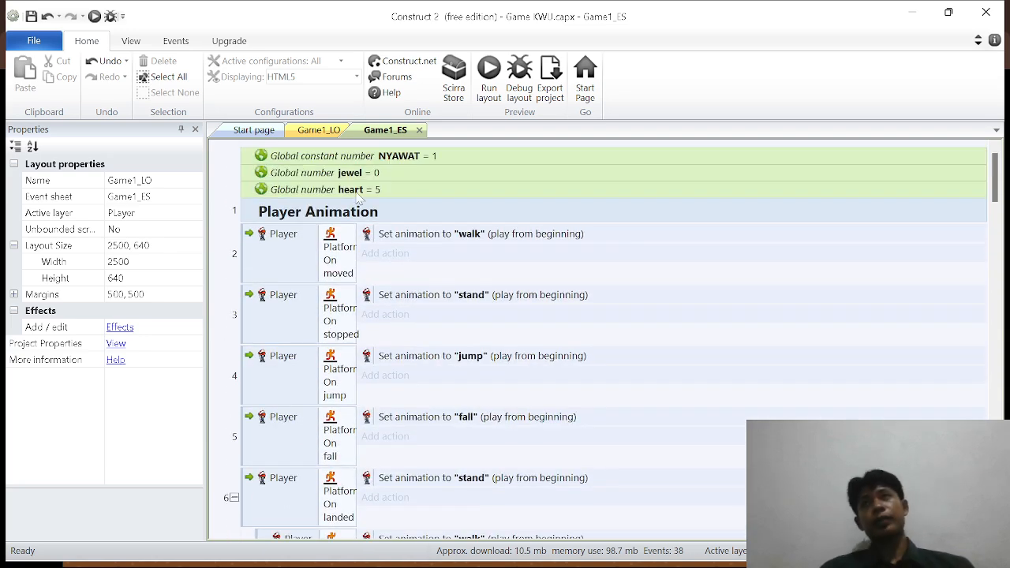
# Show the name and type settings for a new global variable at the end of the event sheet, and cancel without creating it.
pyautogui.scroll(-20, 477, 352)
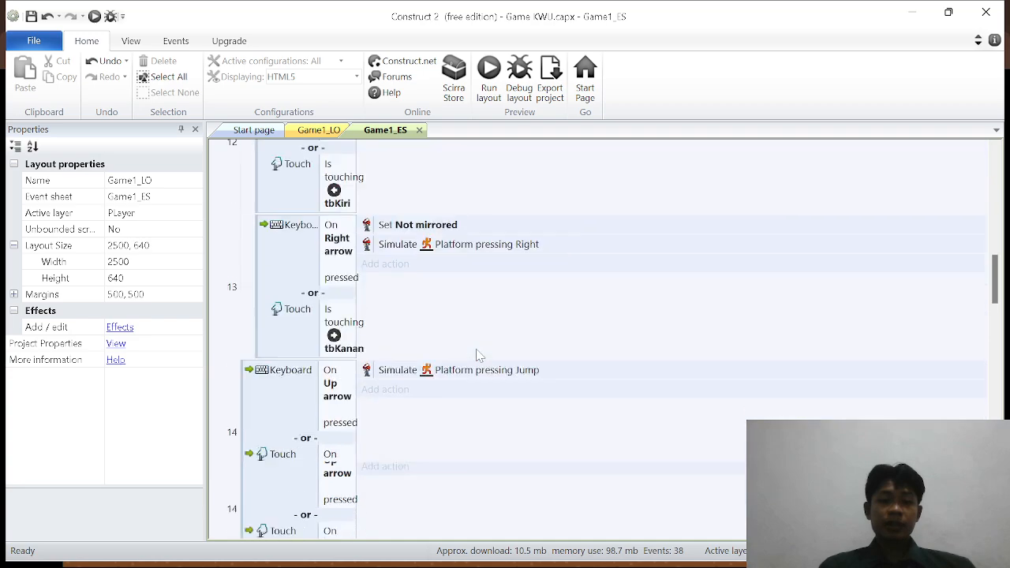
pyautogui.scroll(2, 476, 355)
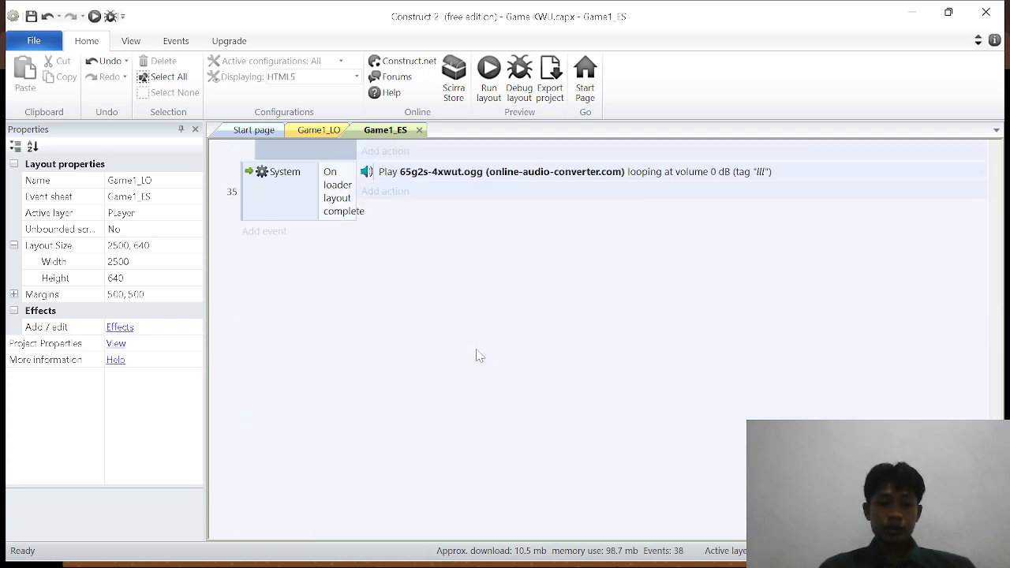
pyautogui.rightClick(387, 334)
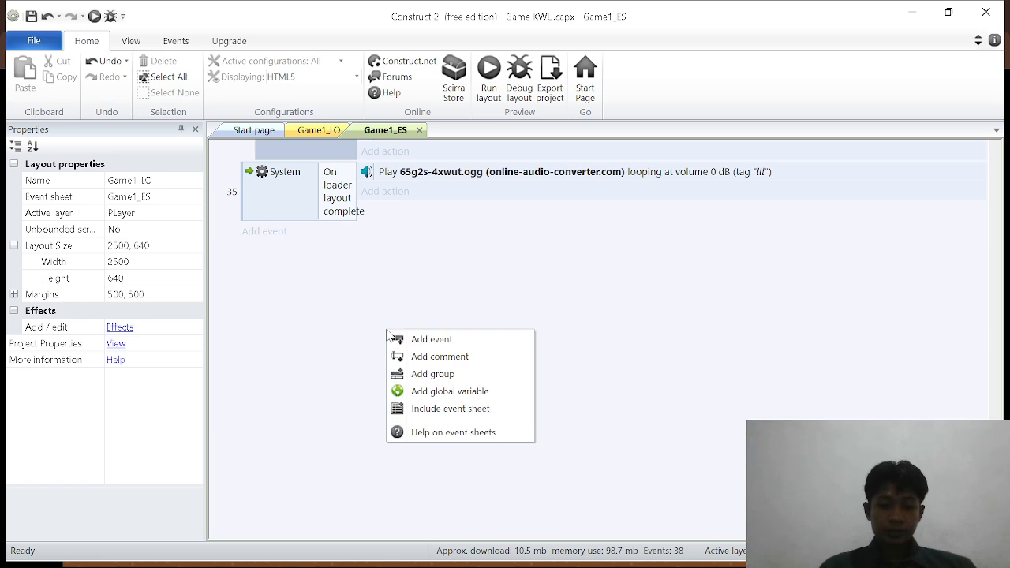
pyautogui.click(459, 398)
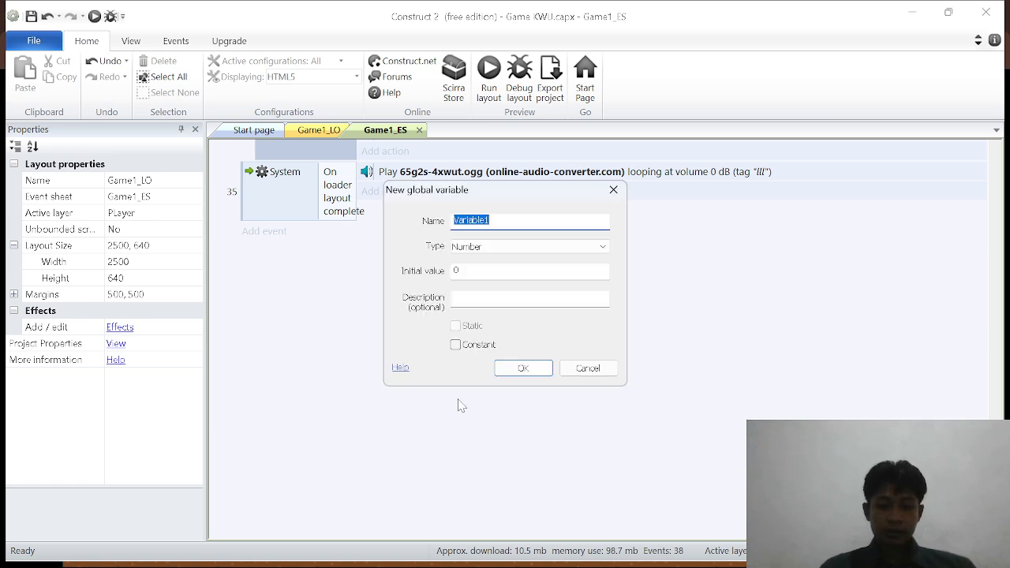
pyautogui.click(529, 247)
pyautogui.click(514, 228)
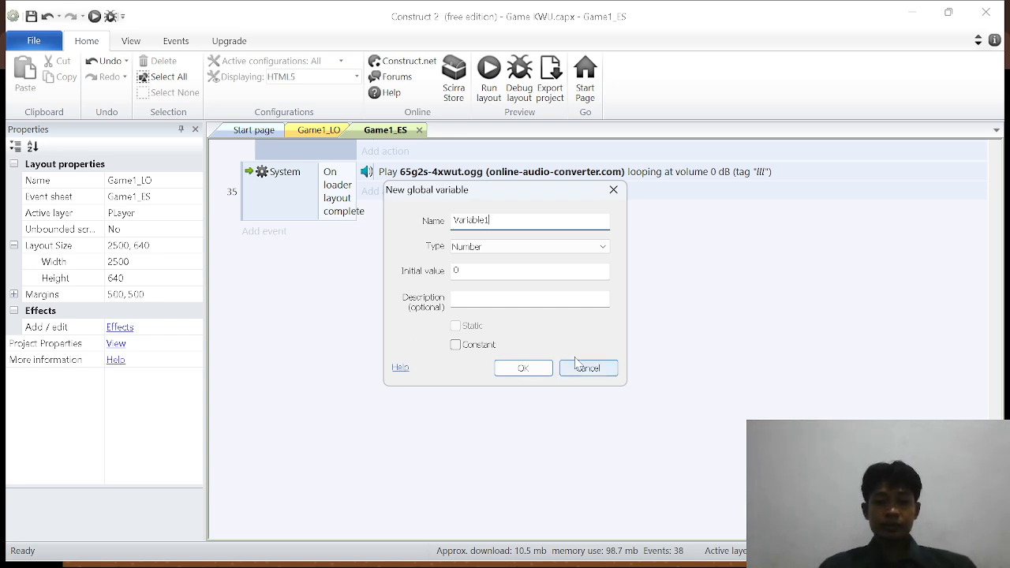
pyautogui.click(613, 191)
# Return to the global variables at the start of the event sheet and select the NYAWAT constant.
pyautogui.scroll(20, 383, 271)
pyautogui.scroll(3, 383, 271)
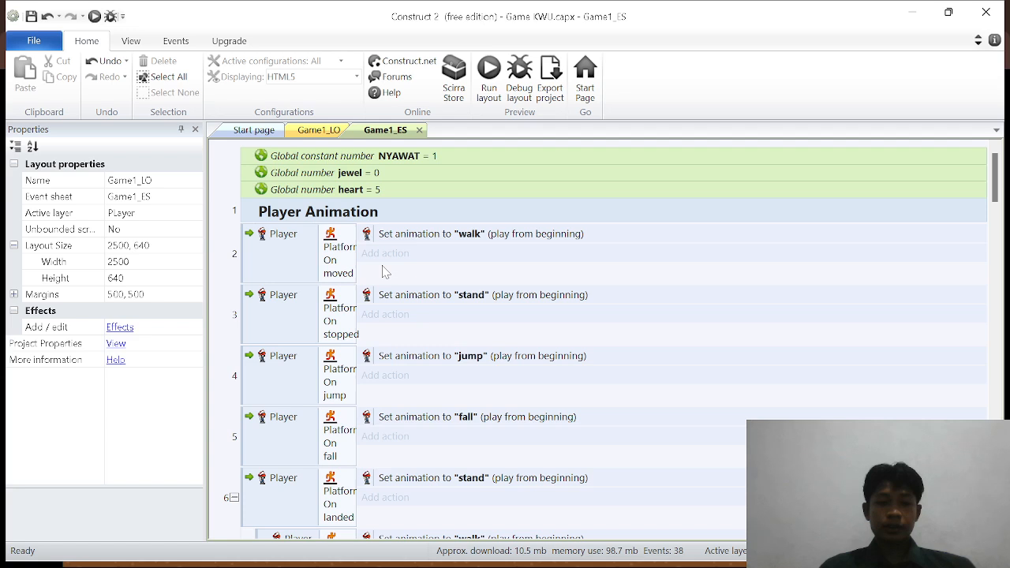
pyautogui.click(432, 157)
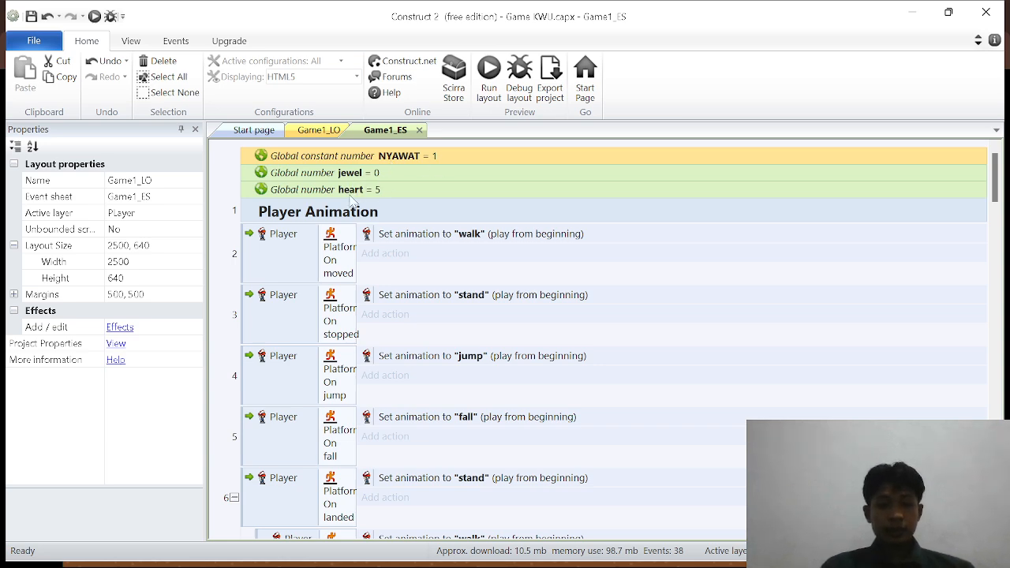
# Review the Enemy group's collision events, from junk food and enemies through yellowJewel to the fruit and vegetable pickups.
pyautogui.scroll(-12, 384, 310)
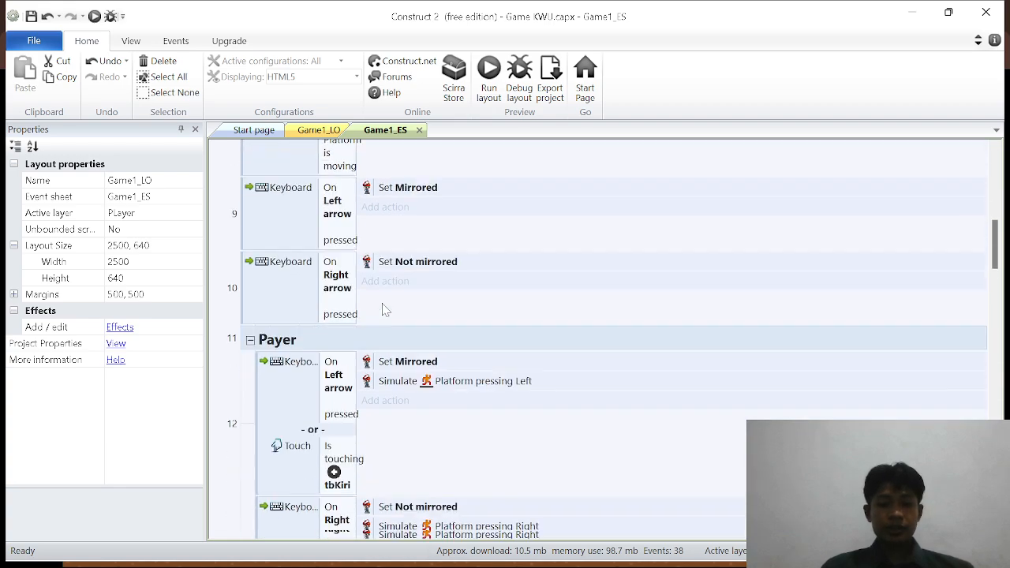
pyautogui.scroll(-10, 384, 309)
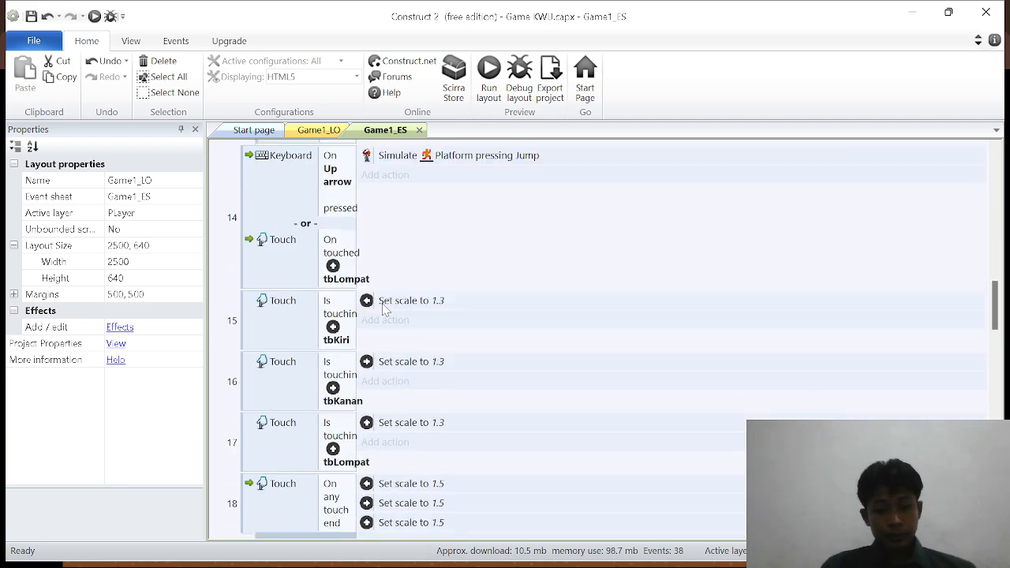
pyautogui.scroll(-3, 384, 309)
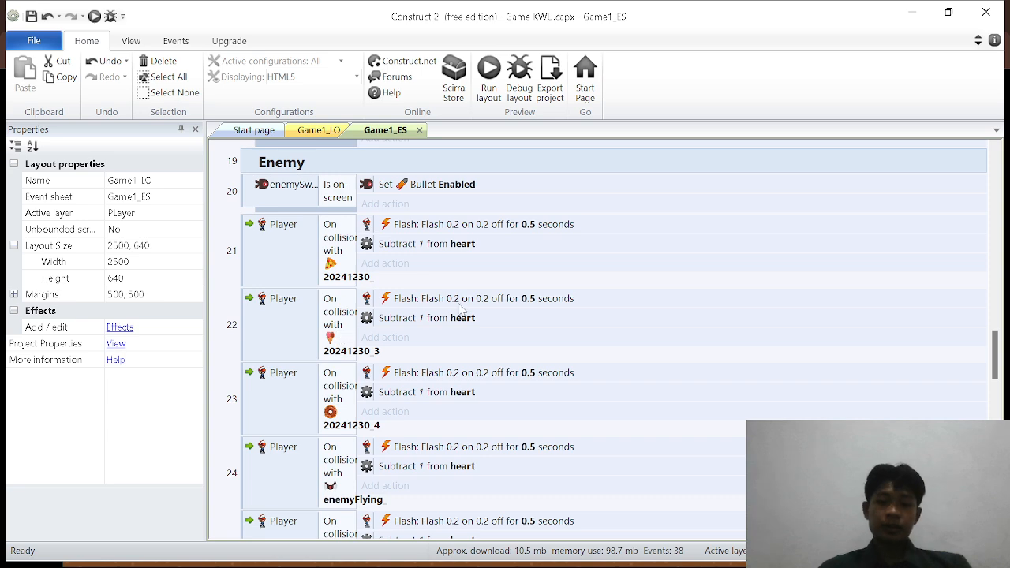
pyautogui.scroll(-1, 461, 313)
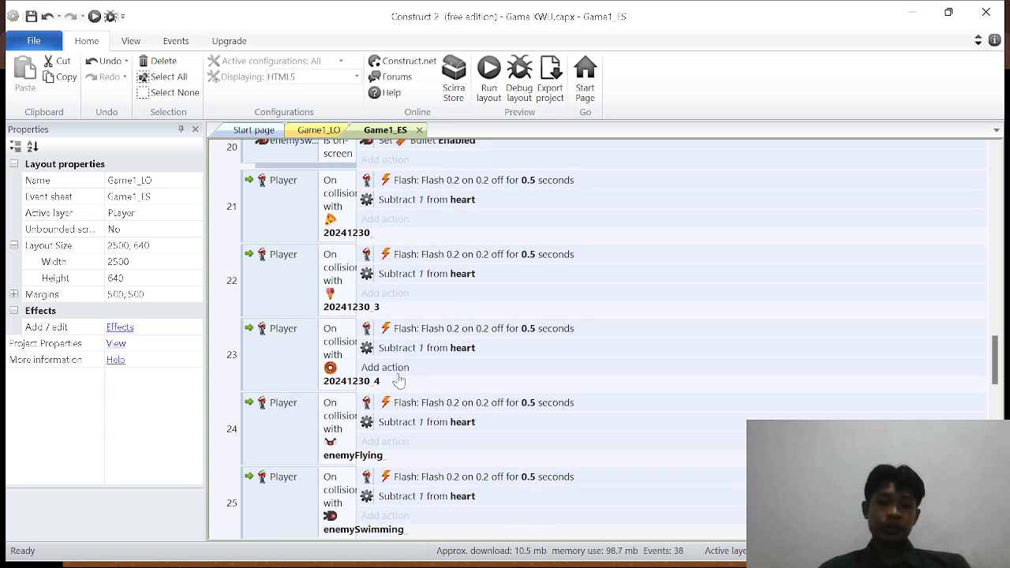
pyautogui.scroll(-2, 342, 382)
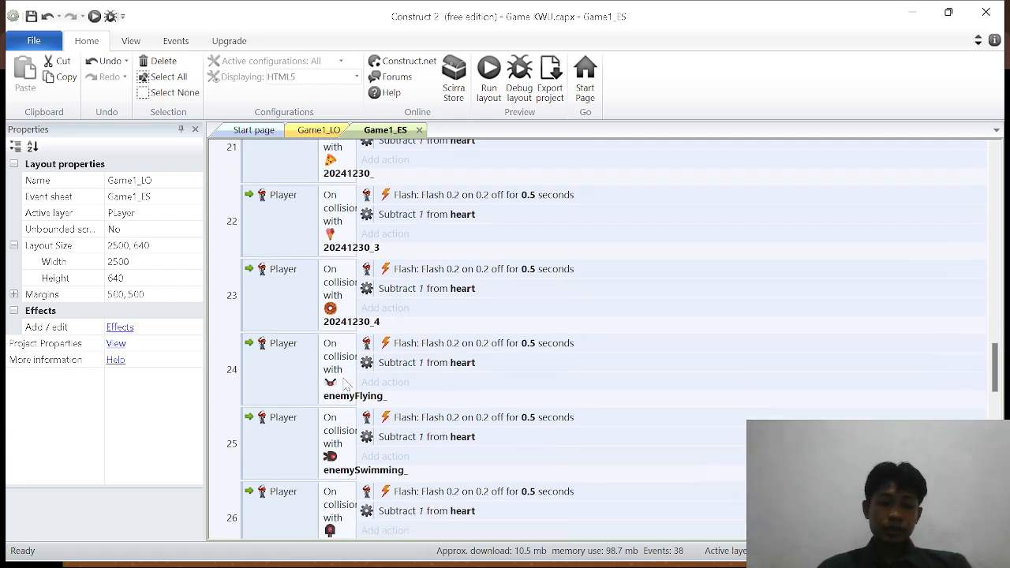
pyautogui.scroll(-1, 344, 382)
pyautogui.scroll(-3, 344, 383)
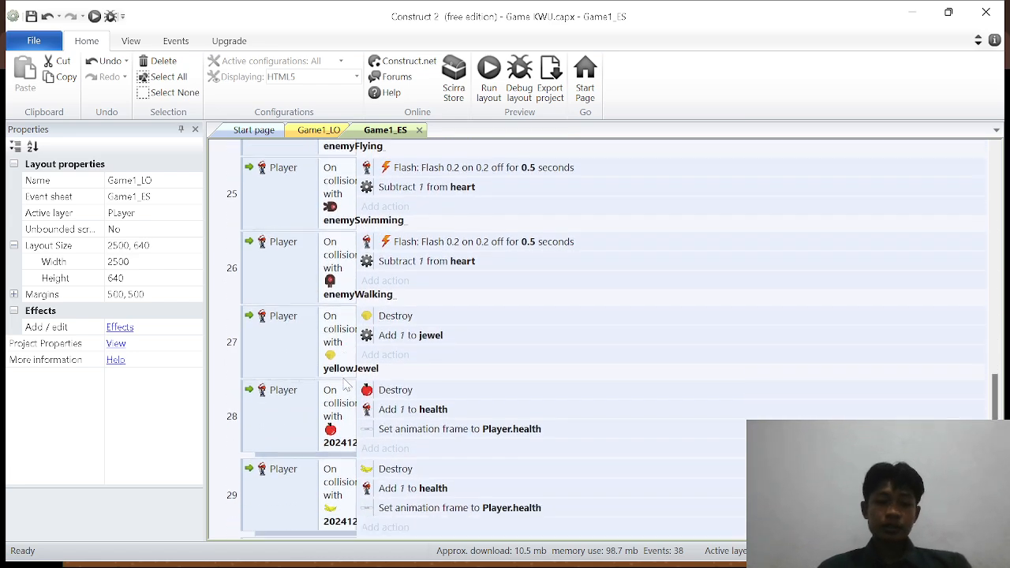
pyautogui.scroll(-1, 345, 384)
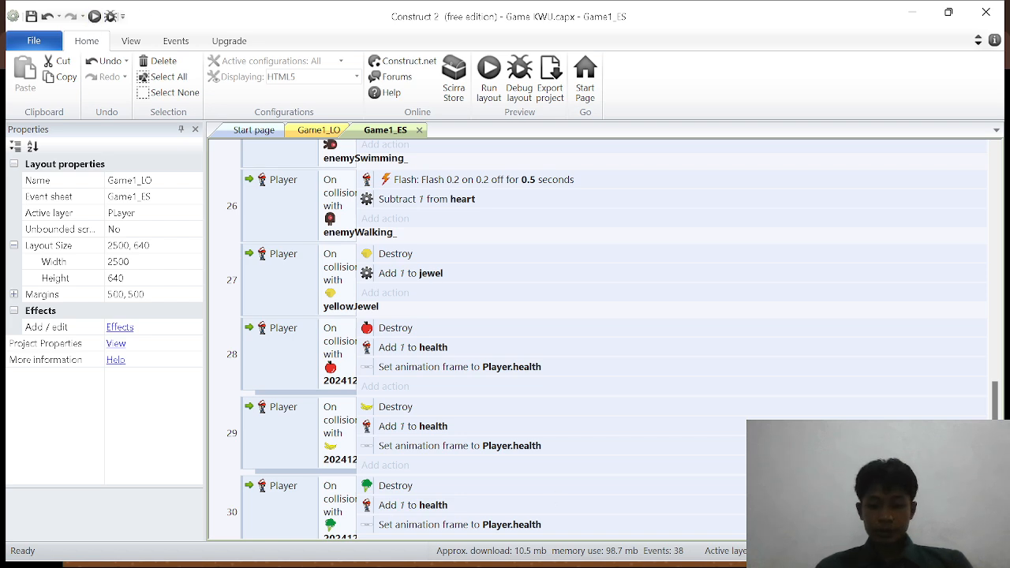
# Switch to the browser preview and play the level, jumping onto the first floating platform to collect its yellow jewel and touch the enemy.
pyautogui.moveTo(691, 566)
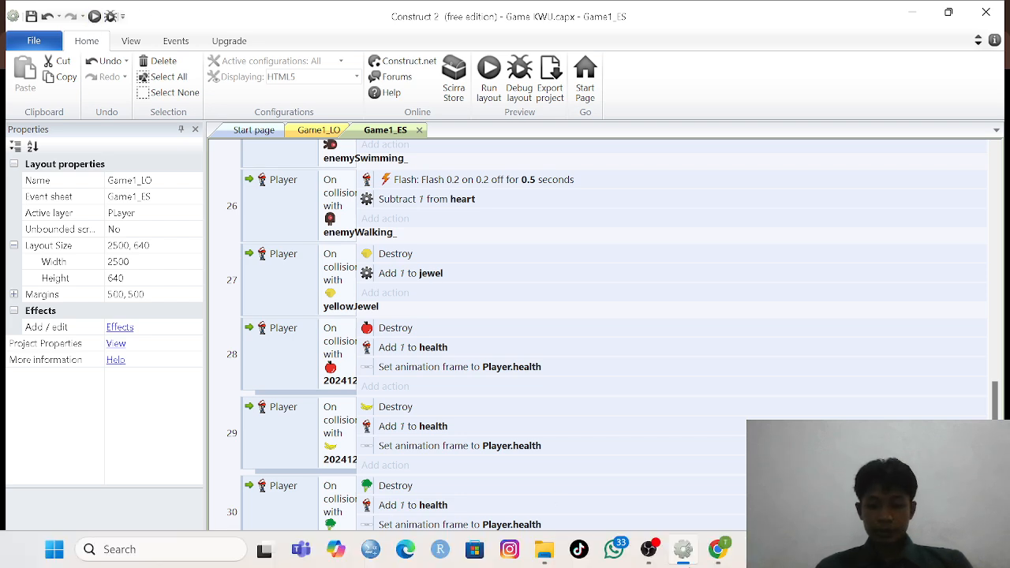
pyautogui.click(714, 554)
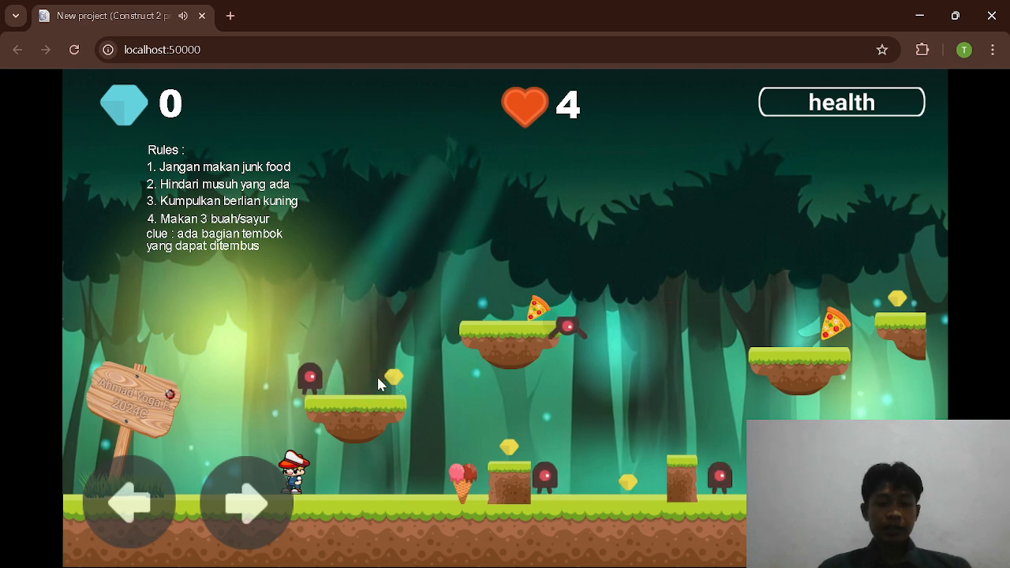
pyautogui.press('Up')
pyautogui.press('Right')
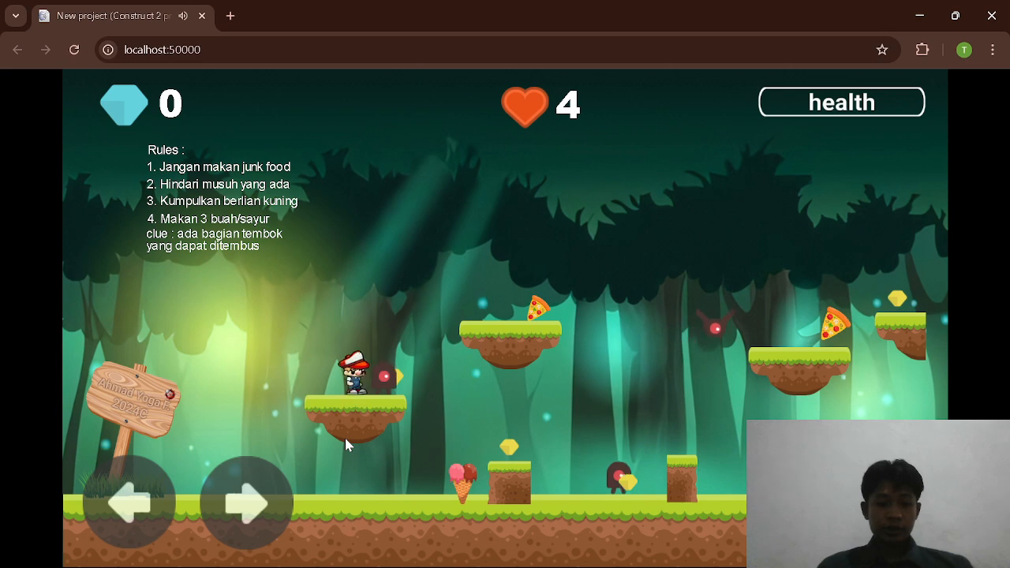
pyautogui.press('Left')
pyautogui.press('Right')
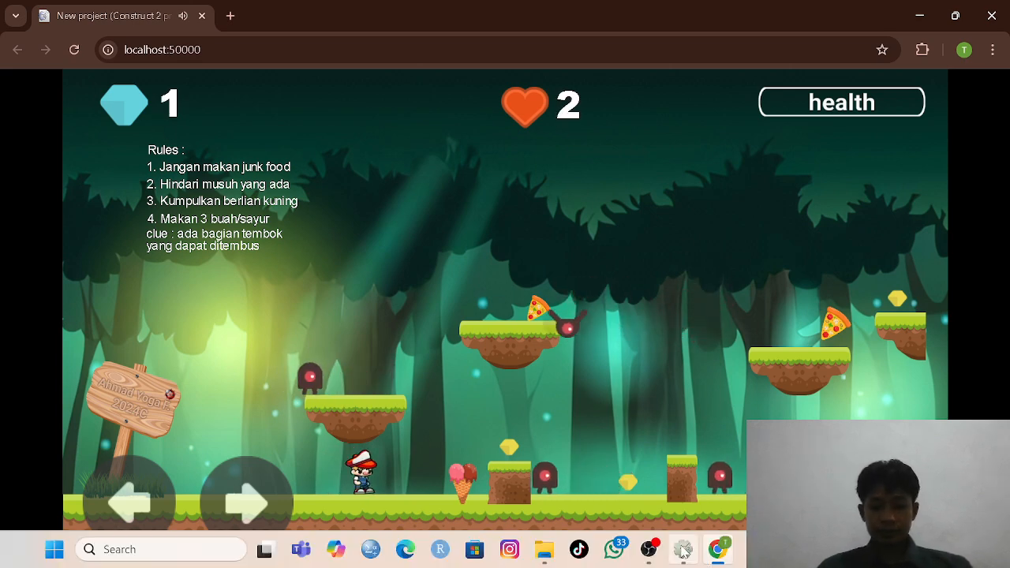
# Switch to Construct 2 to review the apple, banana and broccoli pickup events, and return to the browser preview.
pyautogui.click(684, 549)
pyautogui.scroll(-5, 505, 426)
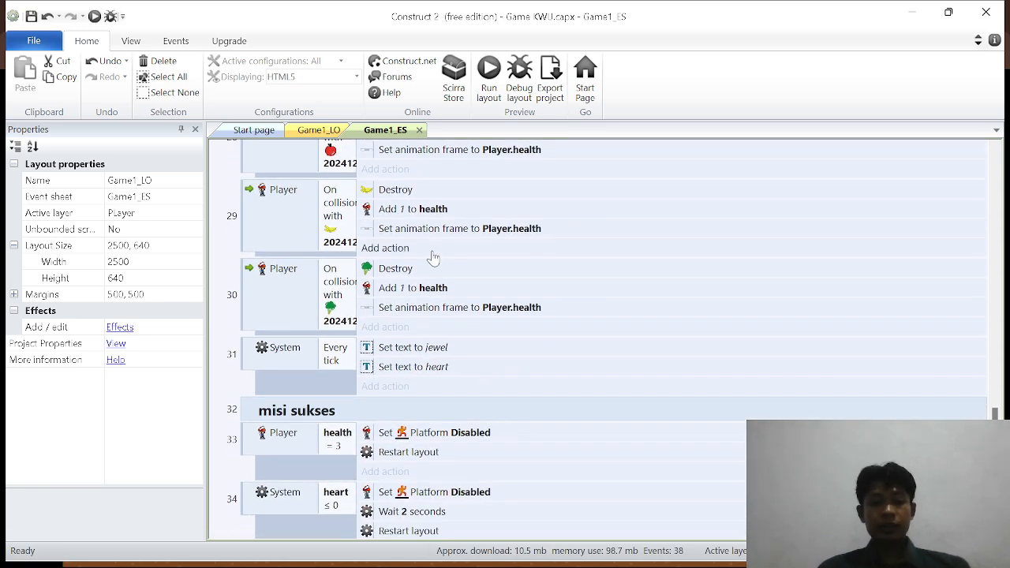
pyautogui.scroll(2, 432, 256)
pyautogui.scroll(1, 432, 257)
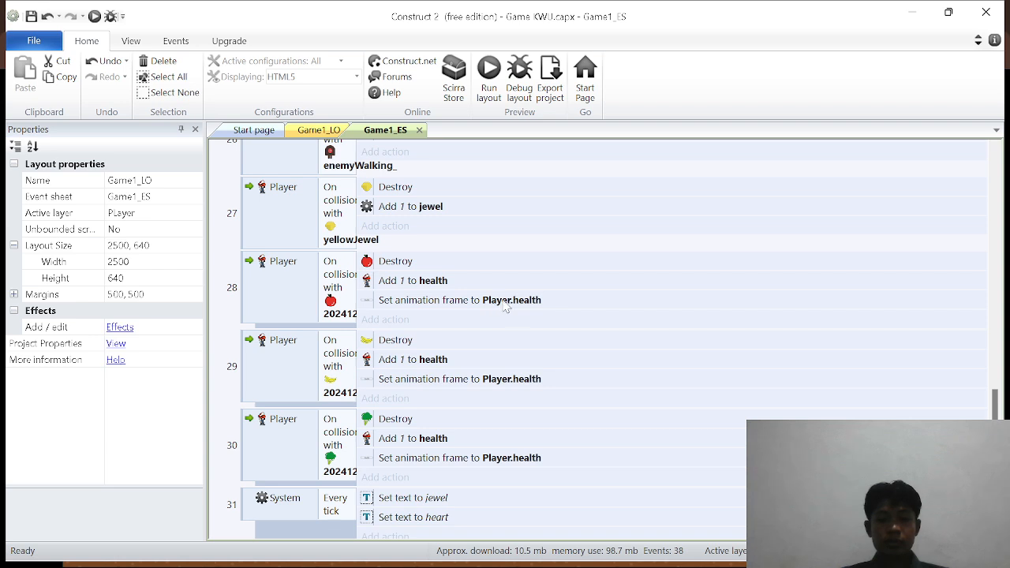
pyautogui.moveTo(647, 566)
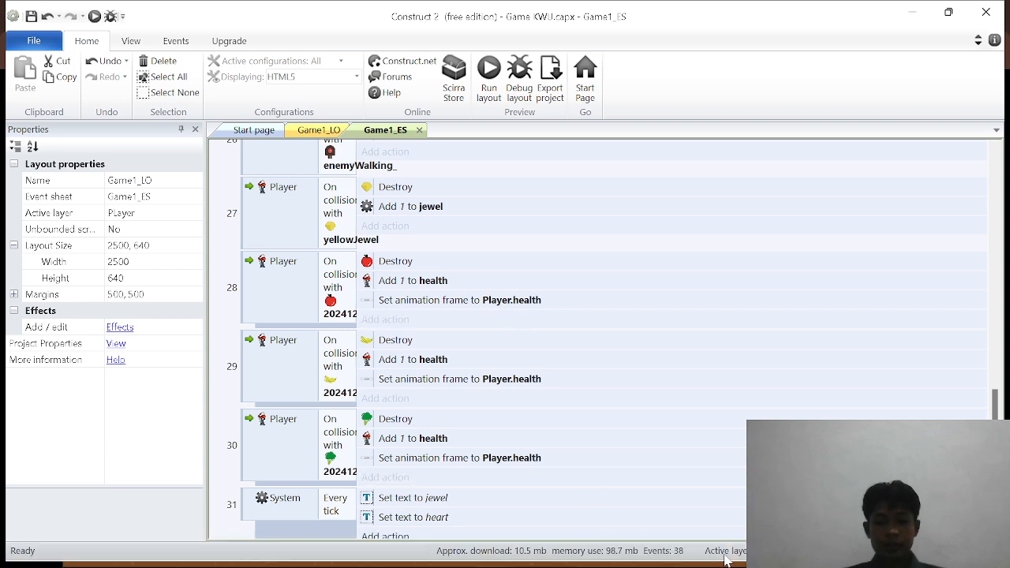
pyautogui.moveTo(716, 557)
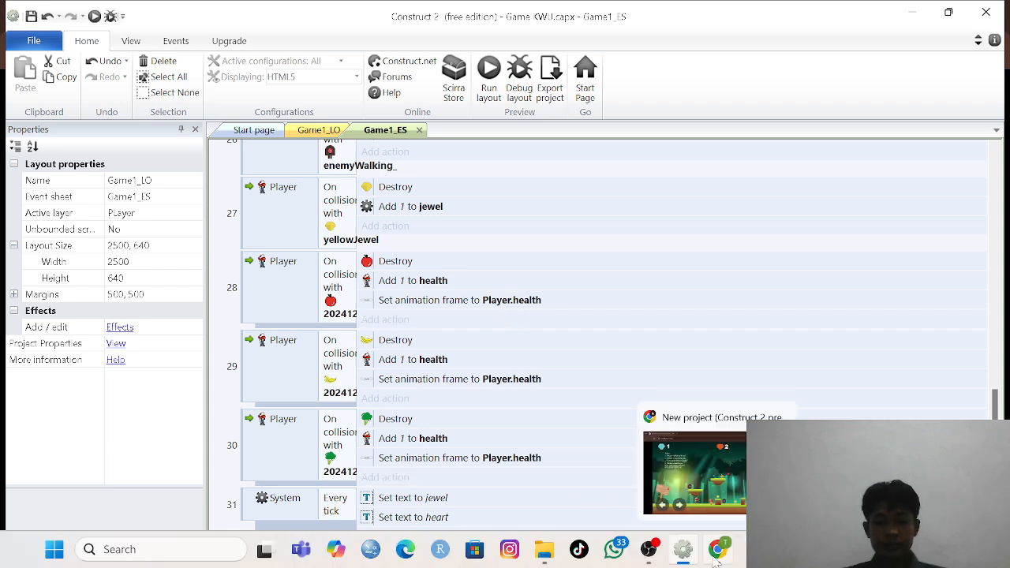
pyautogui.click(710, 486)
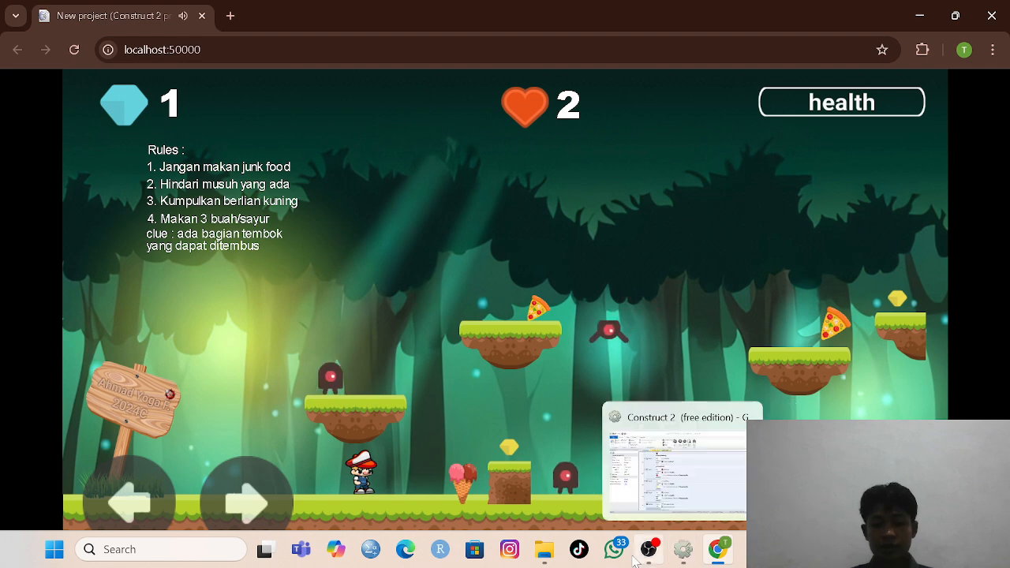
# Switch to File Explorer, look through the tiles folder, and bring that window in front of Construct 2.
pyautogui.click(544, 552)
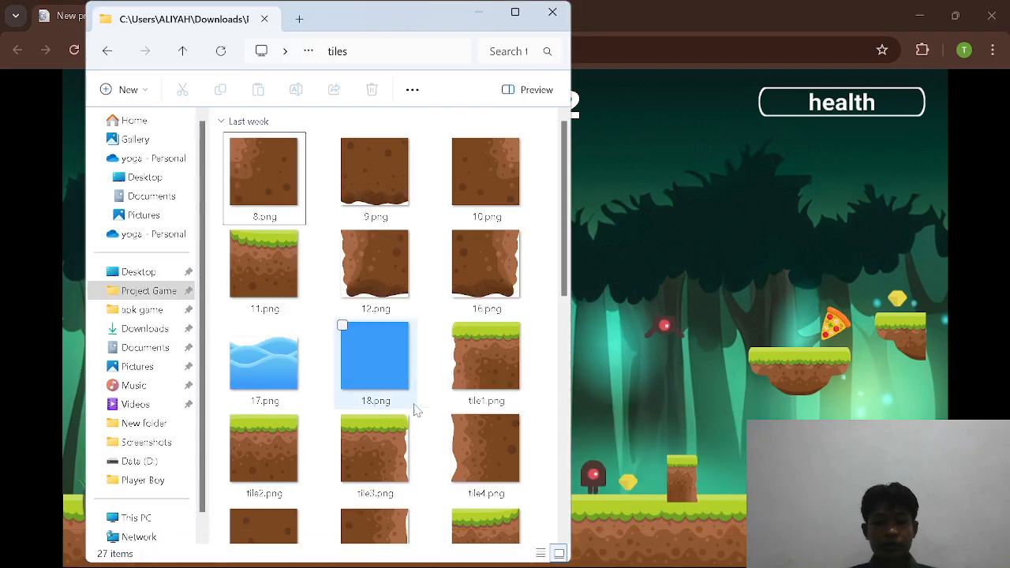
pyautogui.scroll(-3, 377, 356)
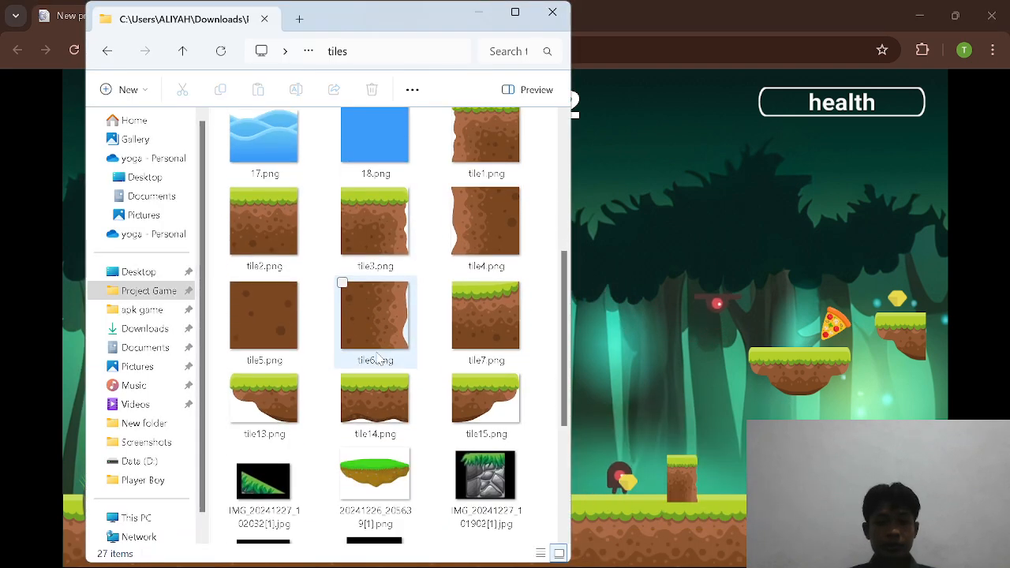
pyautogui.click(478, 12)
pyautogui.click(682, 551)
pyautogui.click(552, 554)
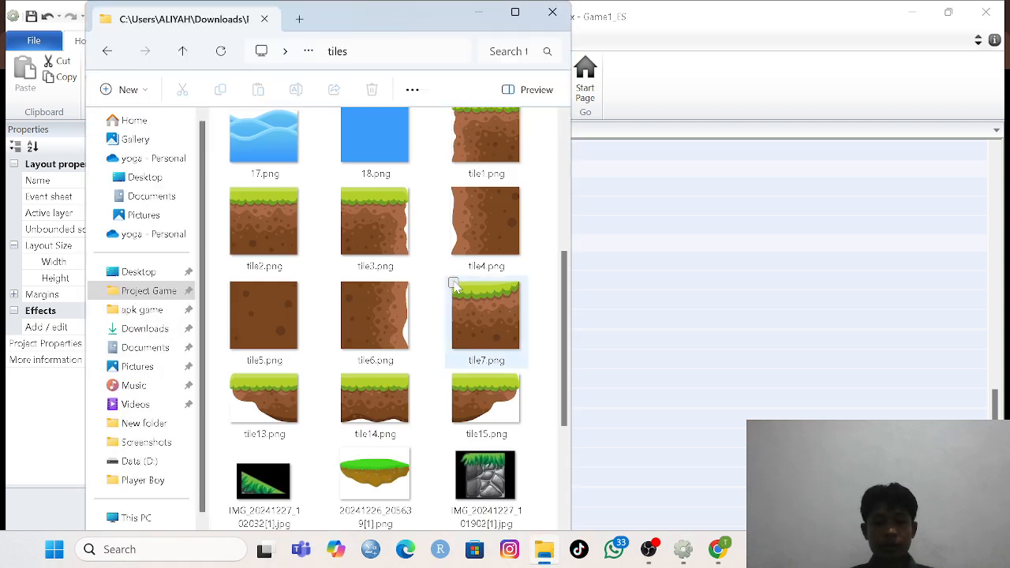
# Go up to the Project Game folder and open the hp folder containing the health bar images.
pyautogui.click(183, 53)
pyautogui.scroll(-4, 416, 327)
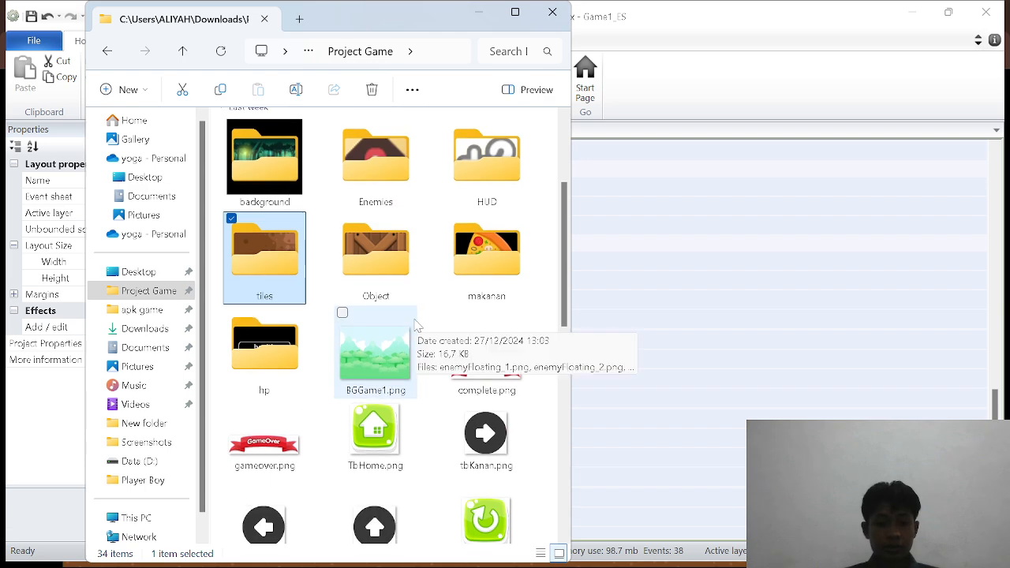
pyautogui.scroll(-3, 417, 327)
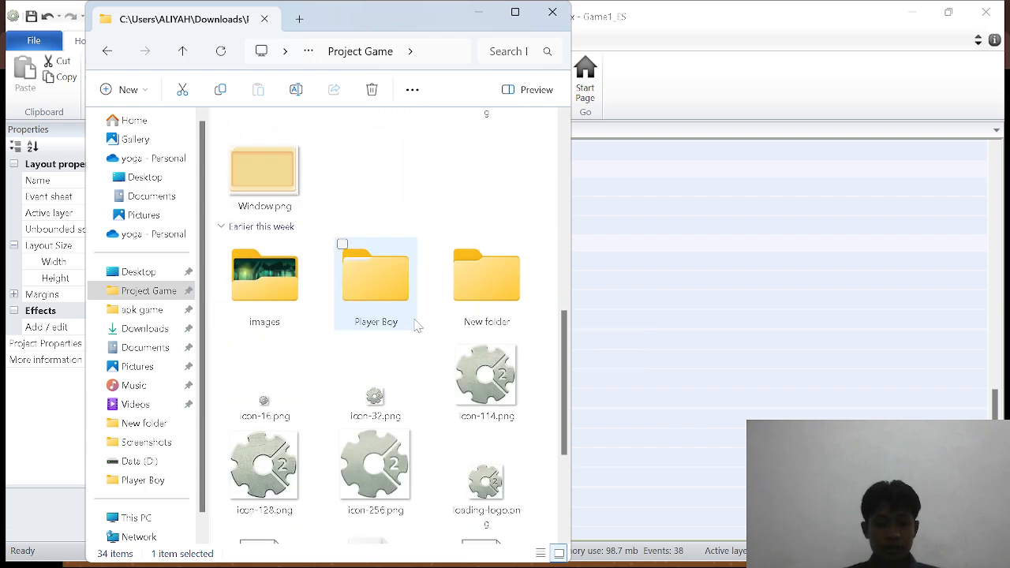
pyautogui.scroll(6, 417, 327)
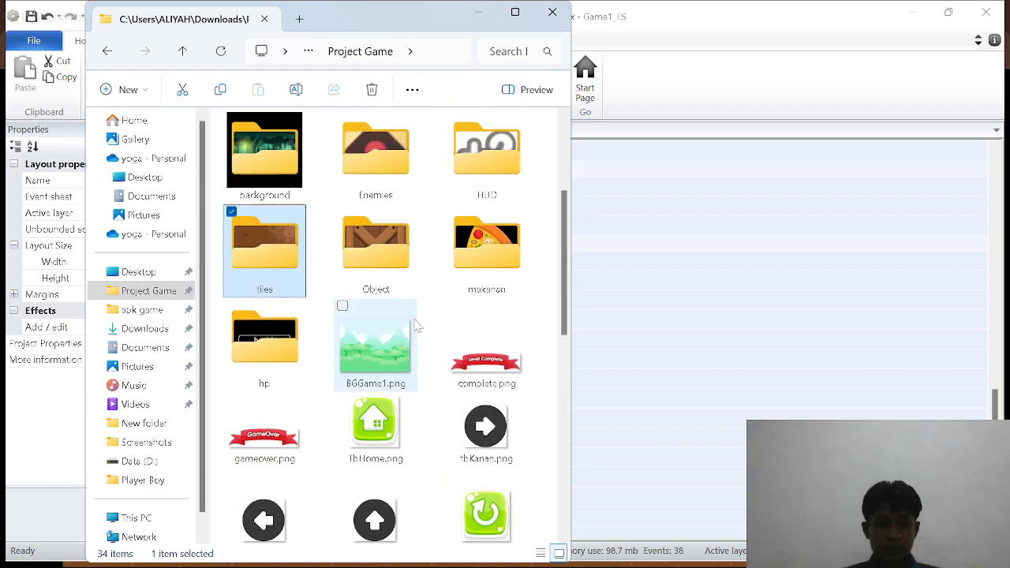
pyautogui.scroll(3, 416, 326)
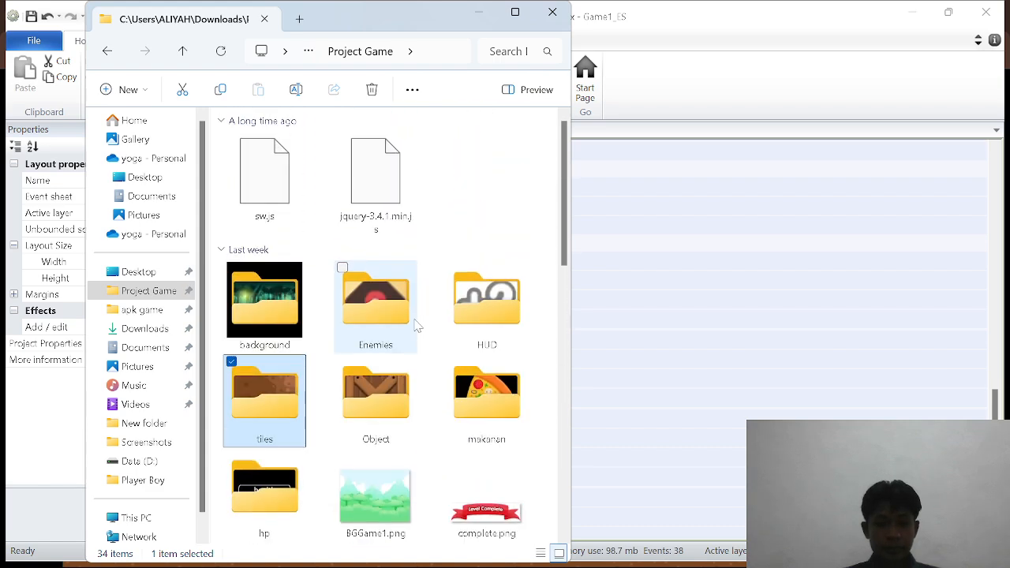
pyautogui.scroll(-1, 416, 326)
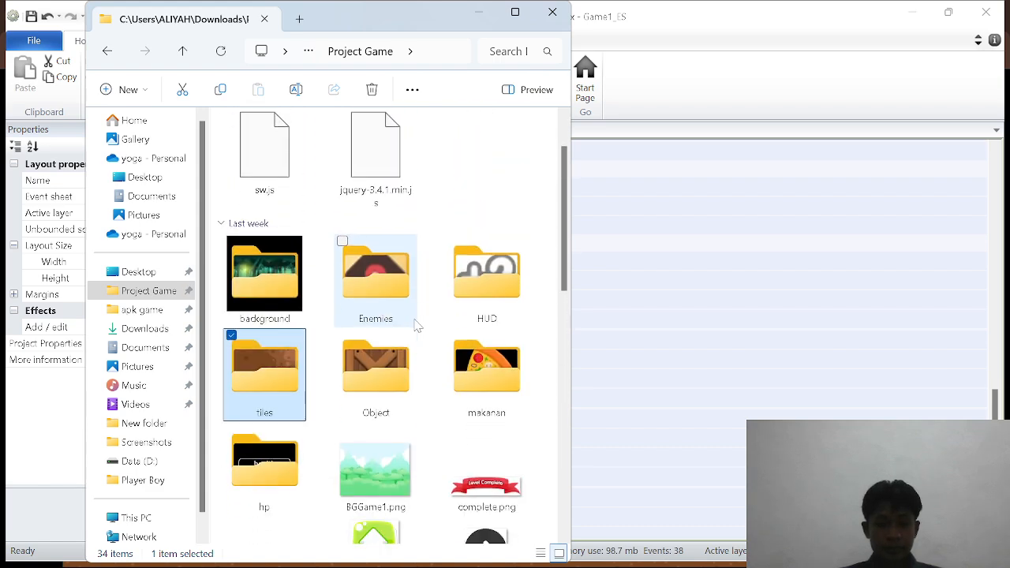
pyautogui.doubleClick(268, 450)
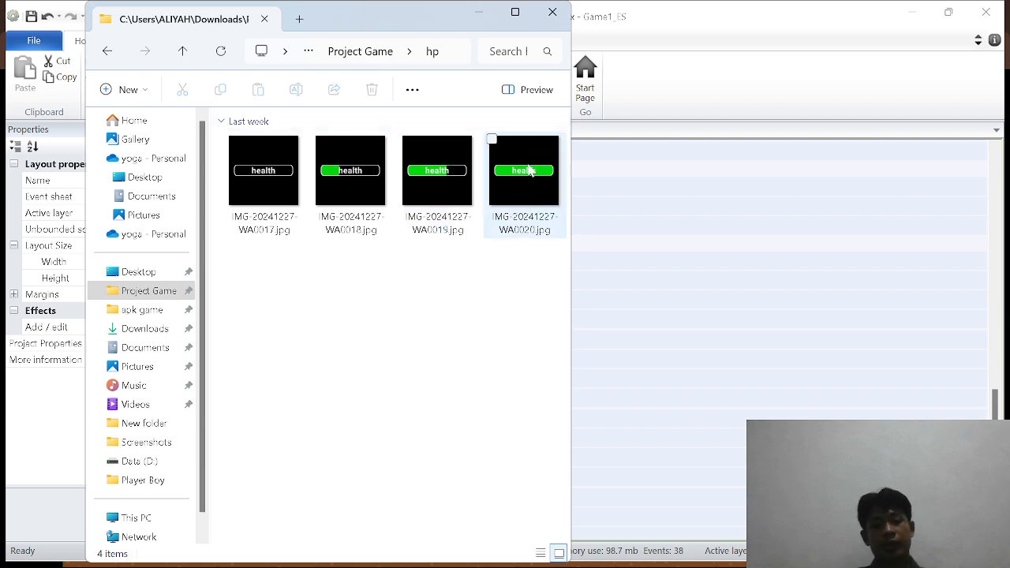
# Return to Construct 2 and compare the health pickup events with the health bar in the Game1_LO layout, ending in Game1_ES.
pyautogui.click(490, 14)
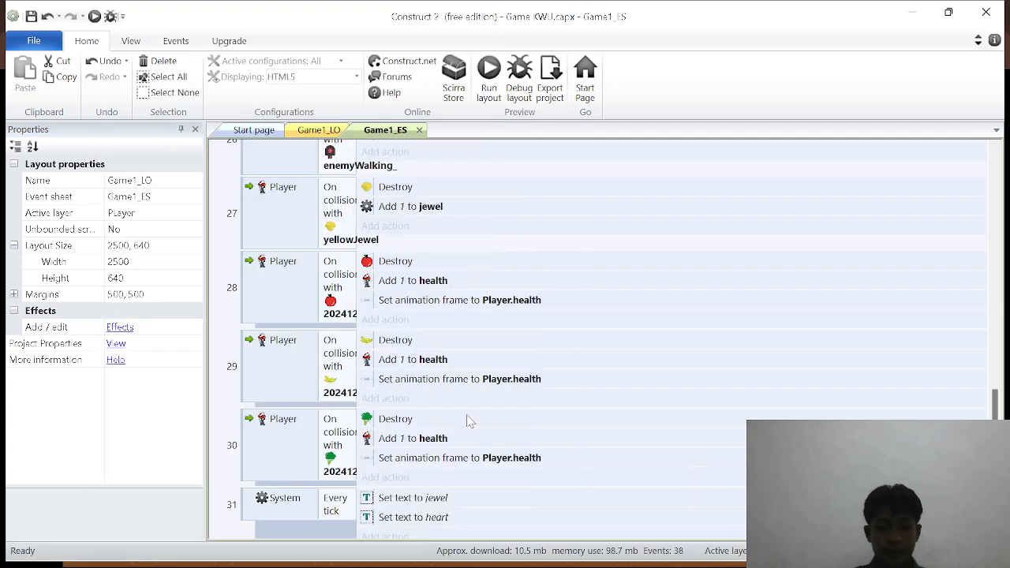
pyautogui.scroll(-1, 468, 420)
pyautogui.scroll(-1, 467, 420)
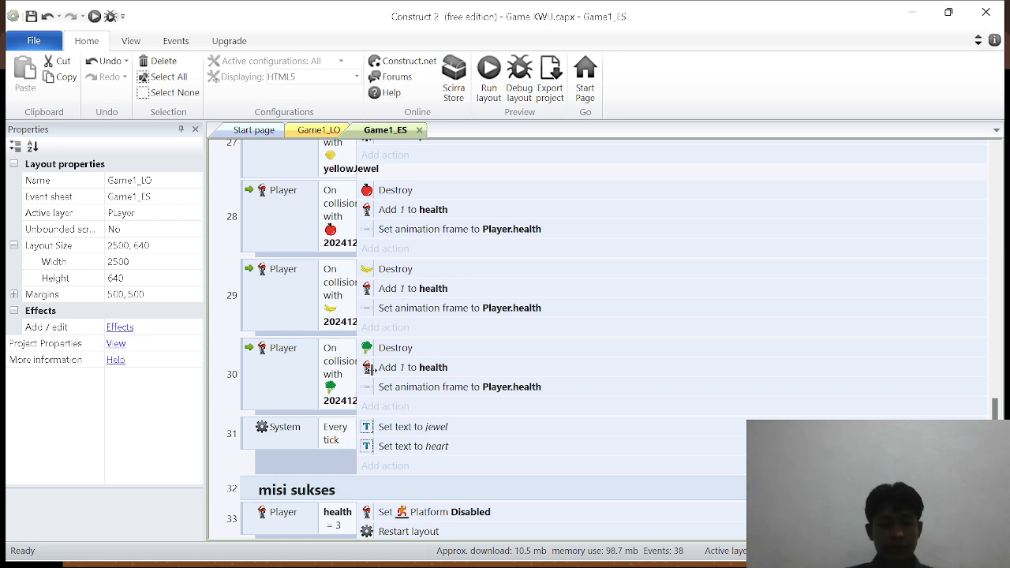
pyautogui.click(323, 131)
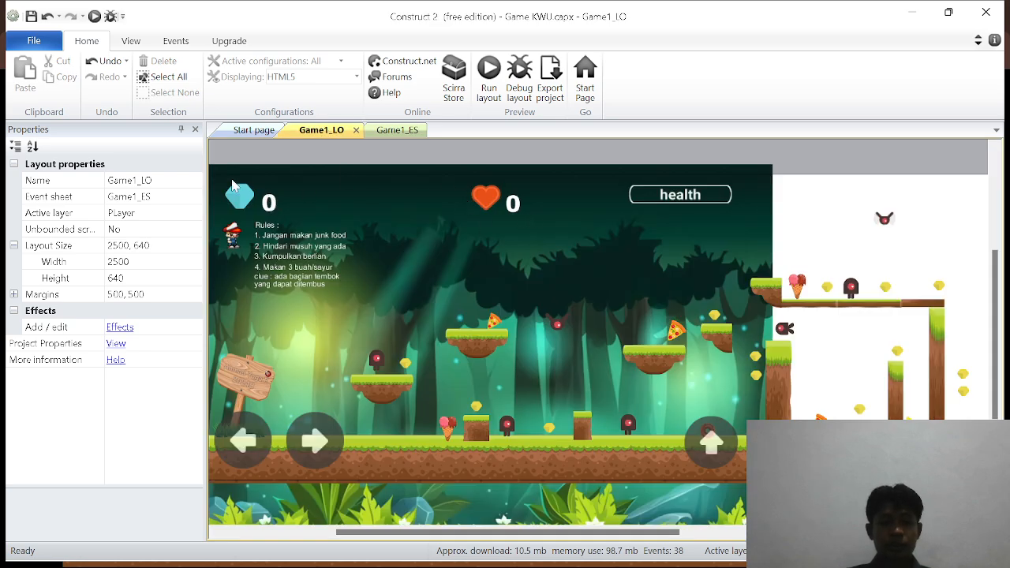
pyautogui.click(397, 131)
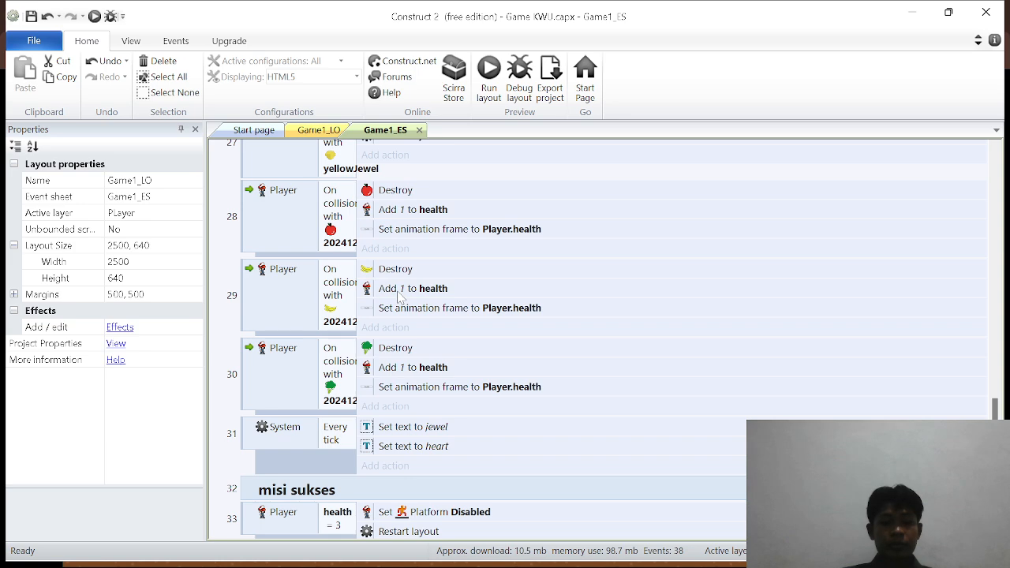
# Review the yellowJewel, fruit and vegetable pickup events together with the Every tick event that sets the jewel and heart texts.
pyautogui.scroll(-1, 401, 298)
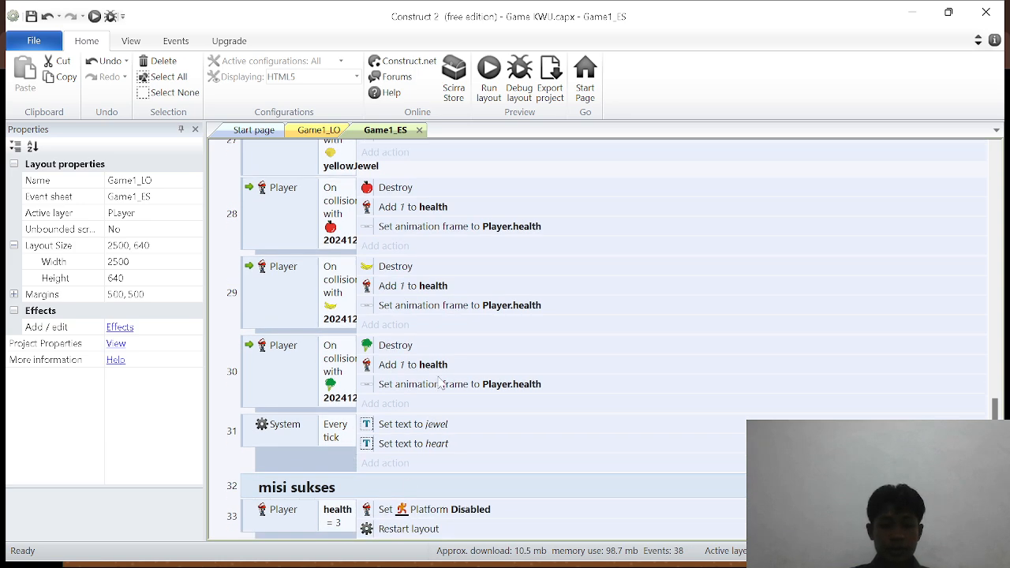
pyautogui.scroll(4, 440, 383)
pyautogui.scroll(1, 441, 385)
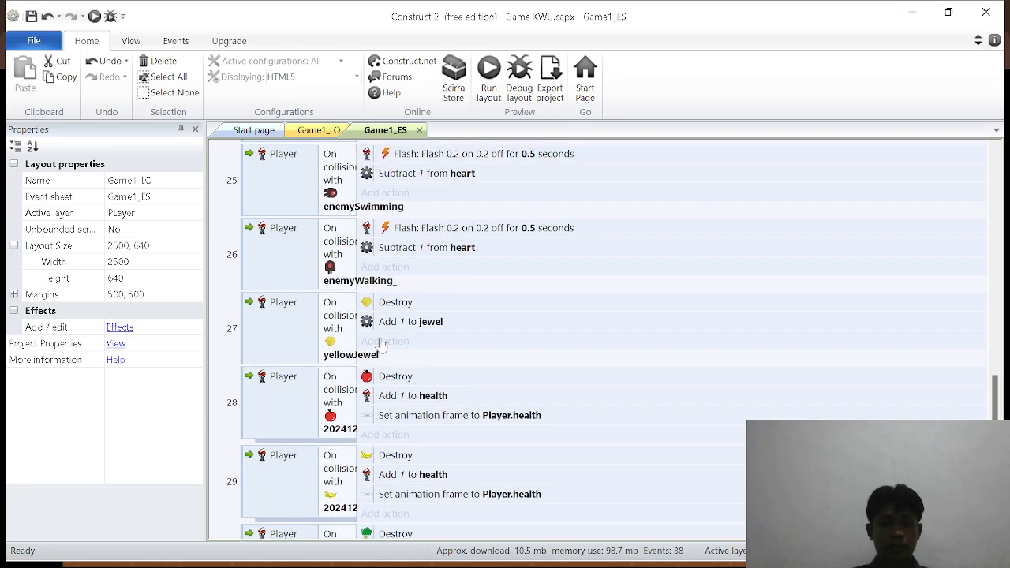
pyautogui.scroll(-5, 454, 410)
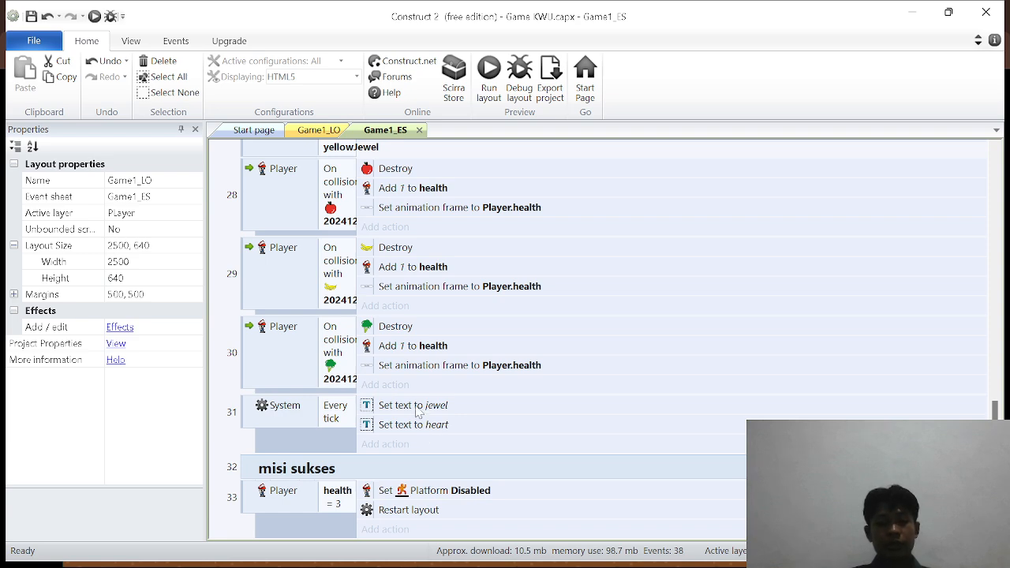
pyautogui.scroll(1, 426, 367)
pyautogui.scroll(2, 426, 367)
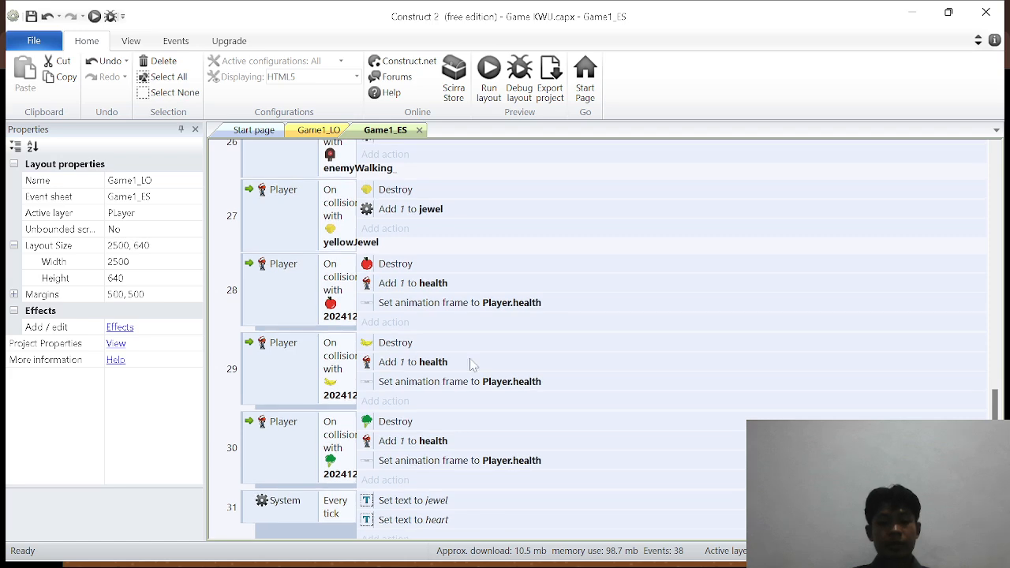
pyautogui.scroll(-2, 473, 365)
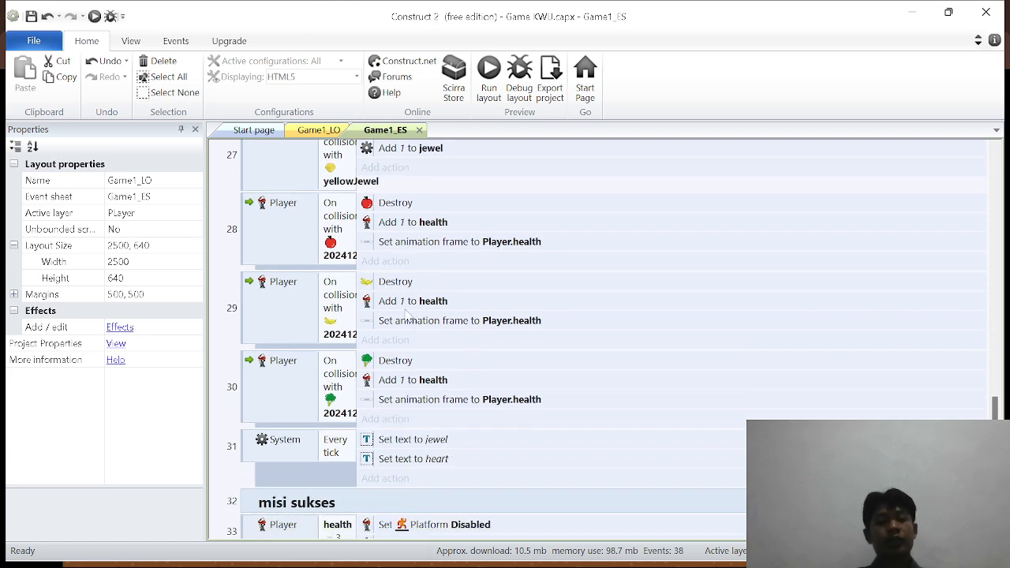
# Examine the misi sukses conditions for health and heart and the looping music event, and open the Game1_LO layout.
pyautogui.scroll(-5, 406, 315)
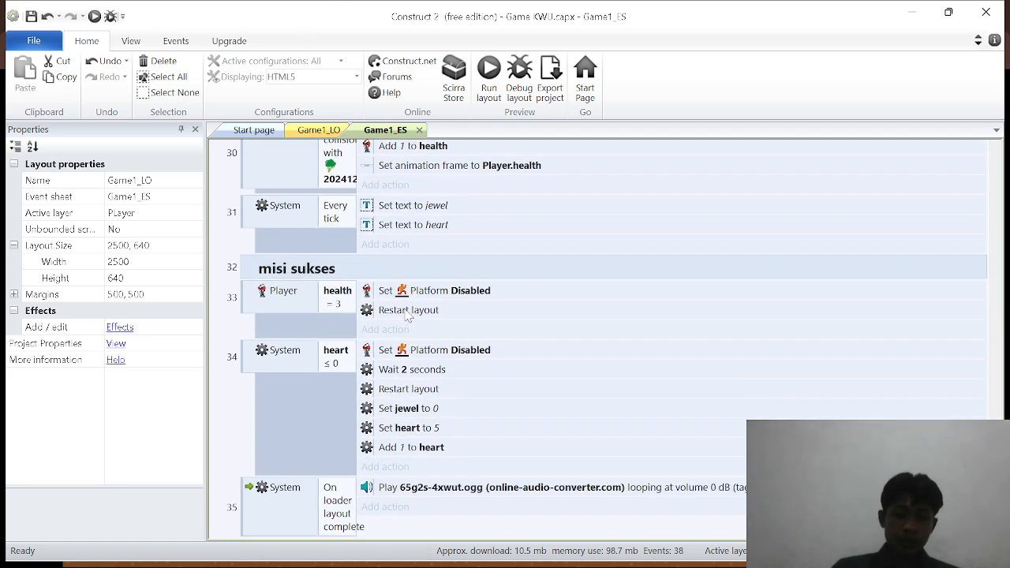
pyautogui.scroll(-6, 406, 316)
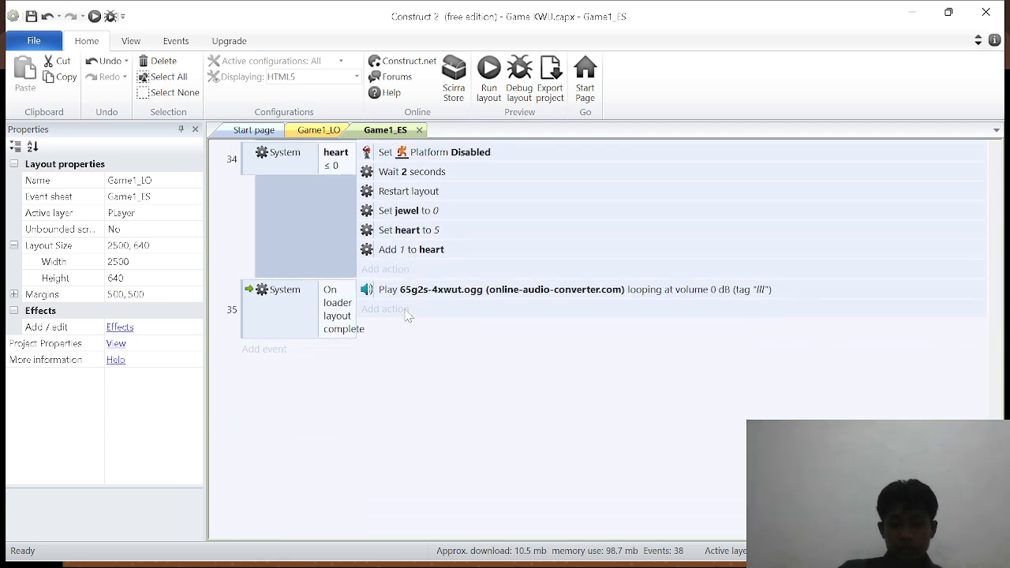
pyautogui.scroll(5, 406, 315)
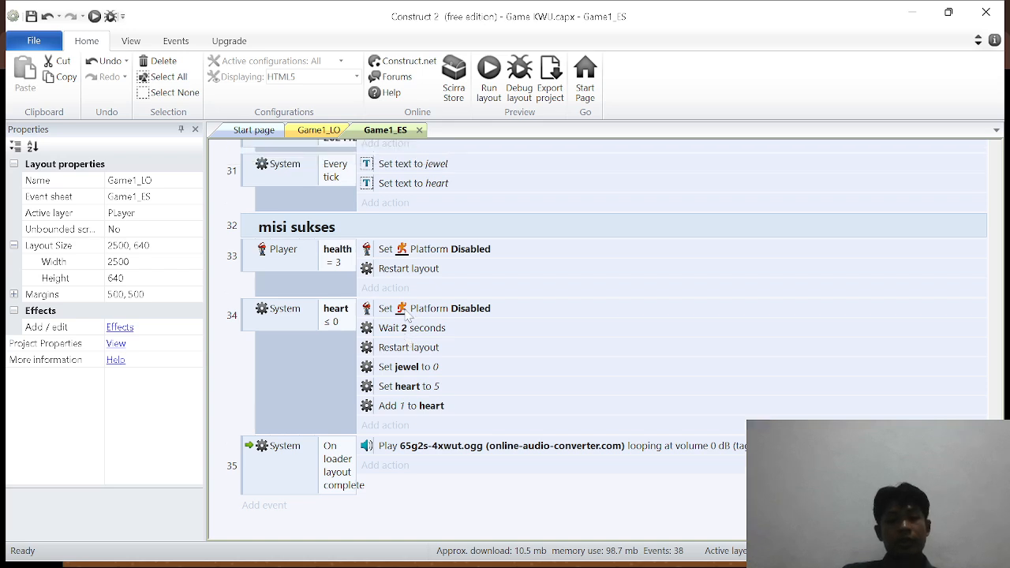
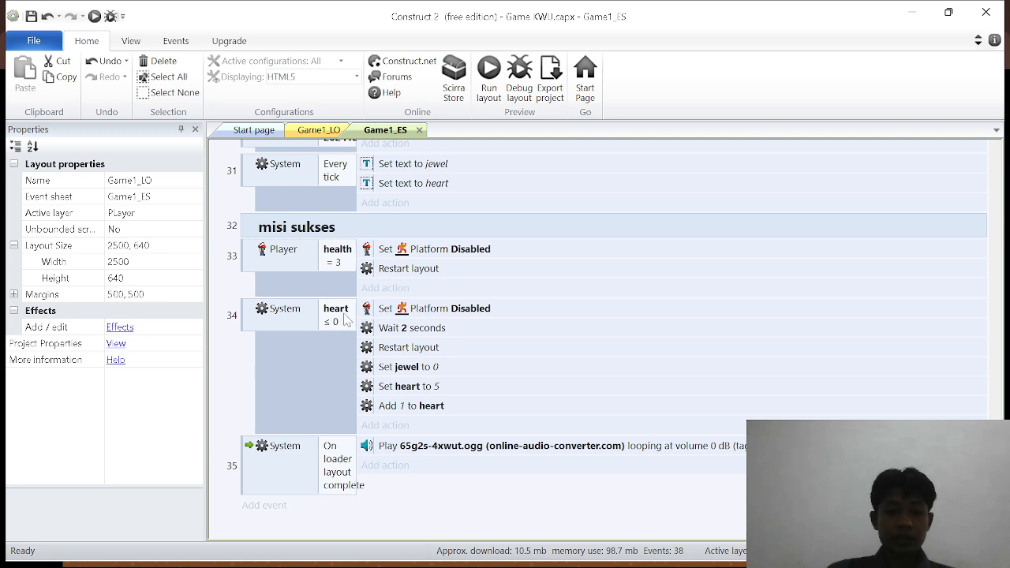
pyautogui.scroll(-1, 335, 332)
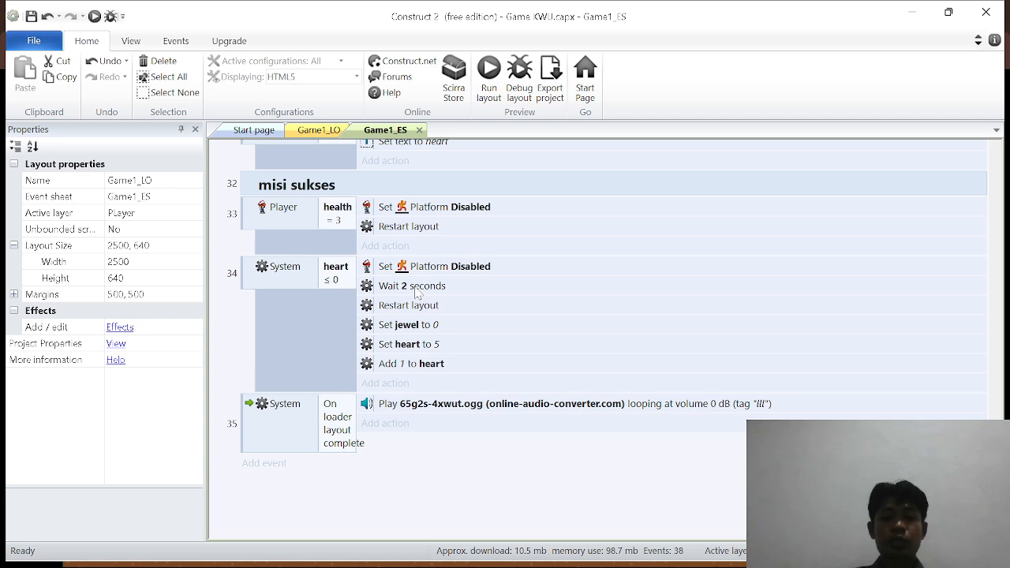
pyautogui.scroll(-1, 455, 337)
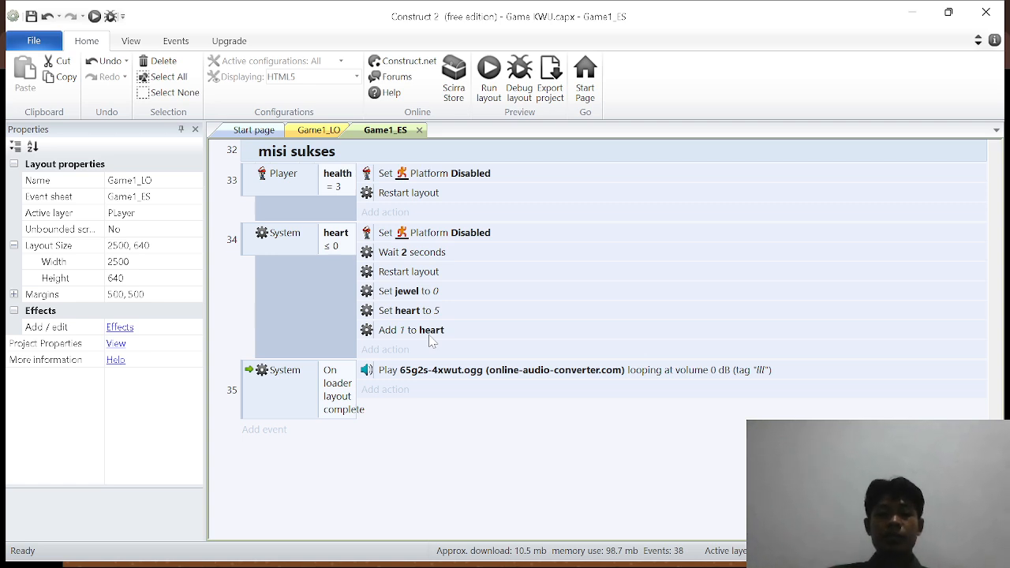
pyautogui.scroll(-1, 430, 340)
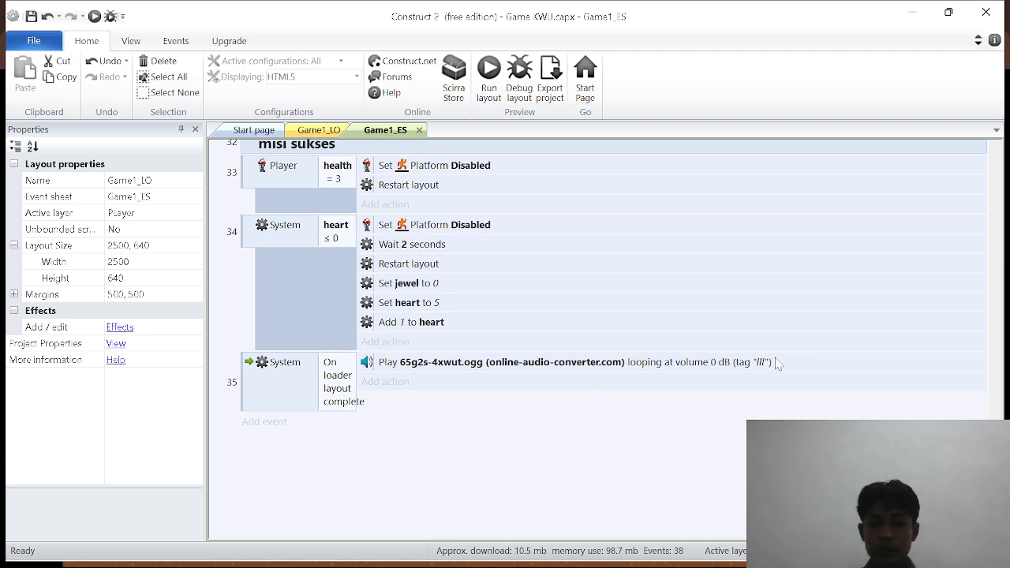
pyautogui.click(323, 133)
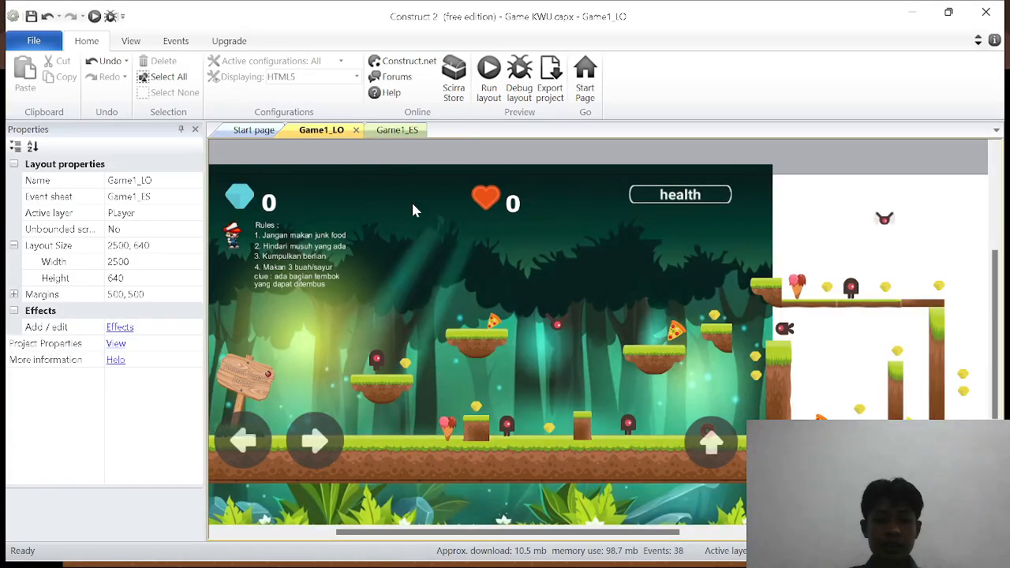
# Browse the object types that can be inserted into the Game1_LO layout, and close the list without inserting any.
pyautogui.doubleClick(334, 163)
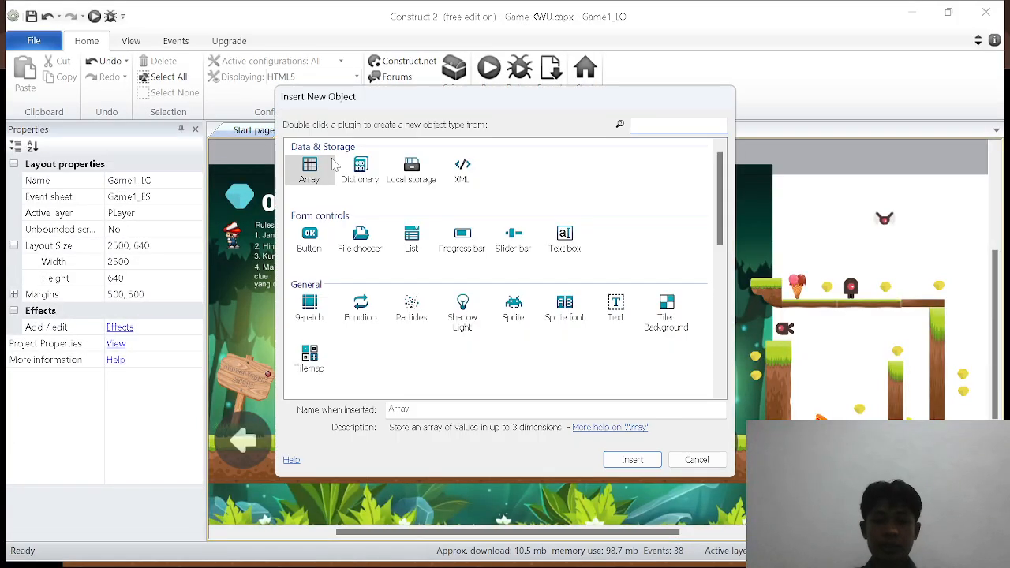
pyautogui.scroll(-6, 451, 308)
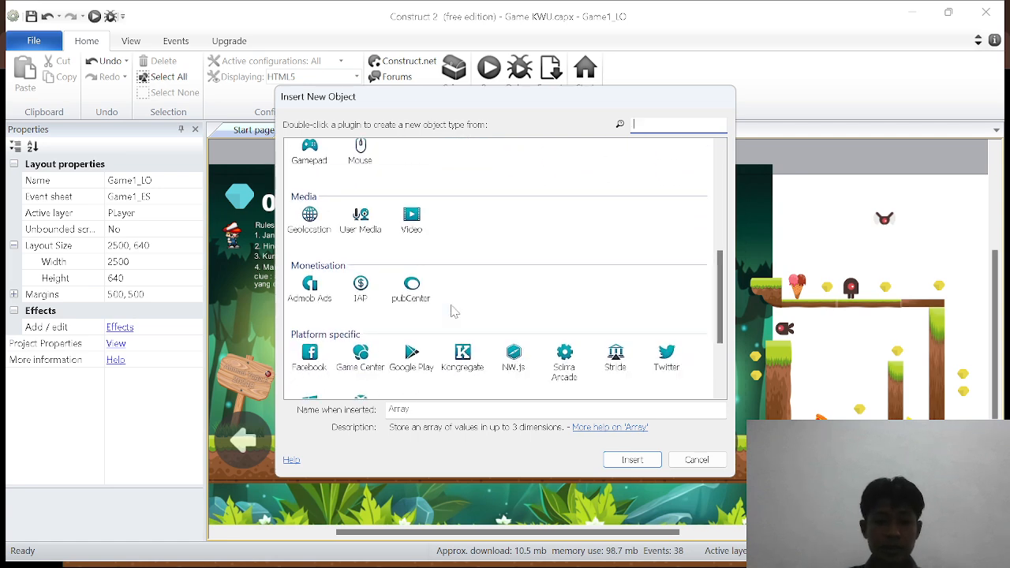
pyautogui.scroll(-3, 453, 311)
pyautogui.scroll(2, 454, 312)
pyautogui.scroll(2, 452, 312)
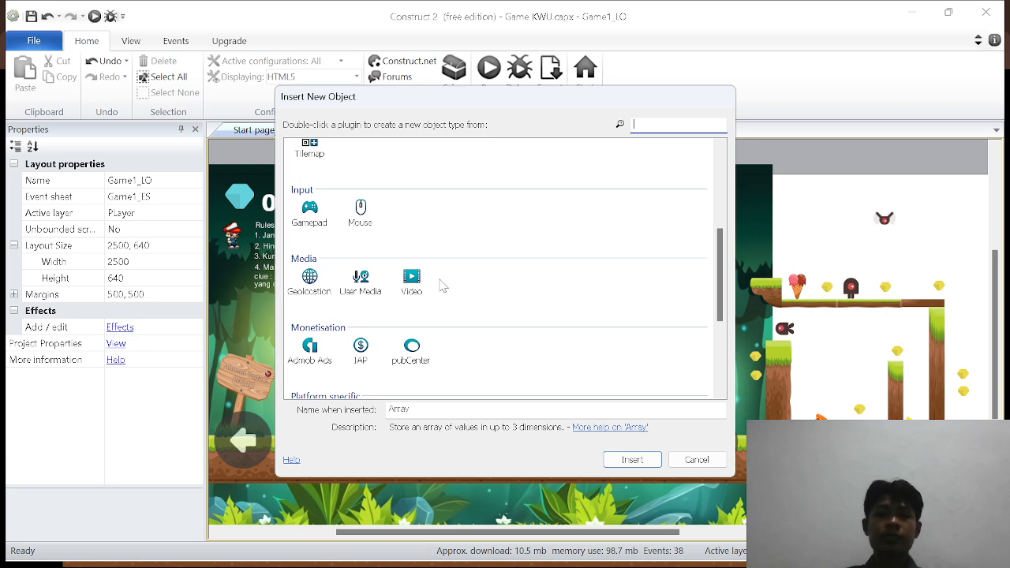
pyautogui.click(696, 460)
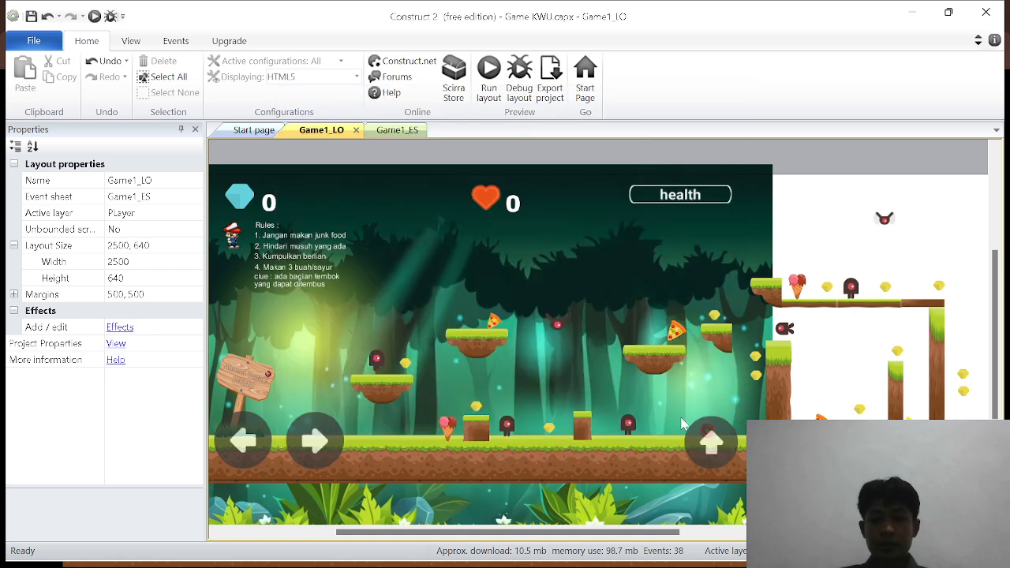
# Show the Project Bar and locate the Sounds folder in the project tree.
pyautogui.click(131, 41)
pyautogui.click(18, 92)
pyautogui.click(892, 263)
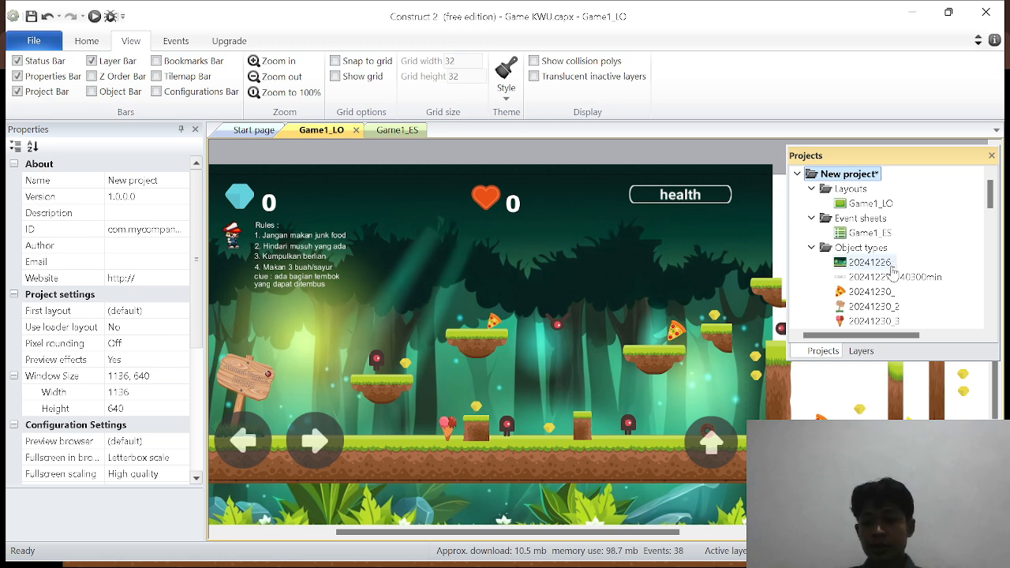
pyautogui.scroll(-1, 893, 272)
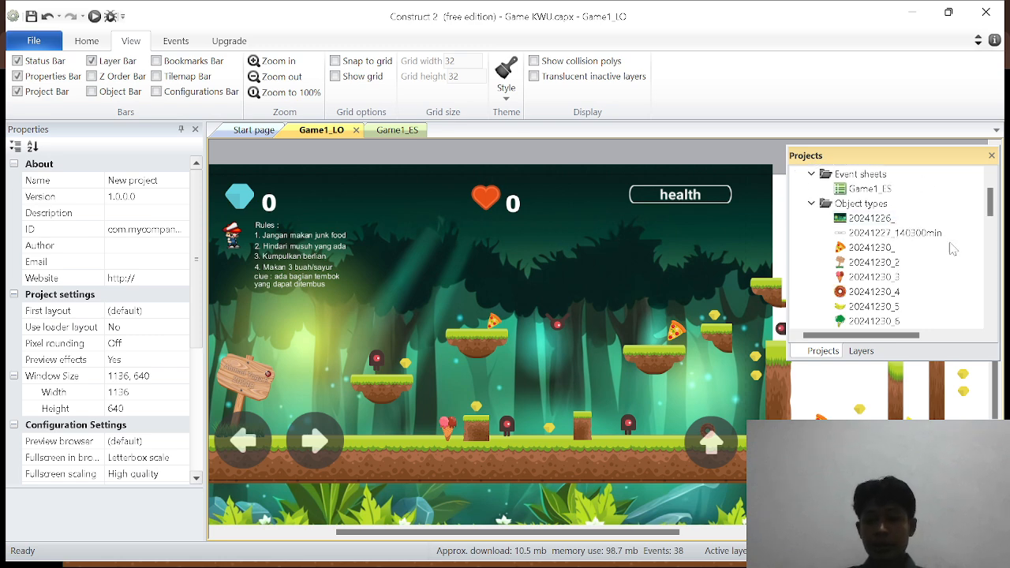
pyautogui.moveTo(990, 210); pyautogui.dragTo(999, 315)
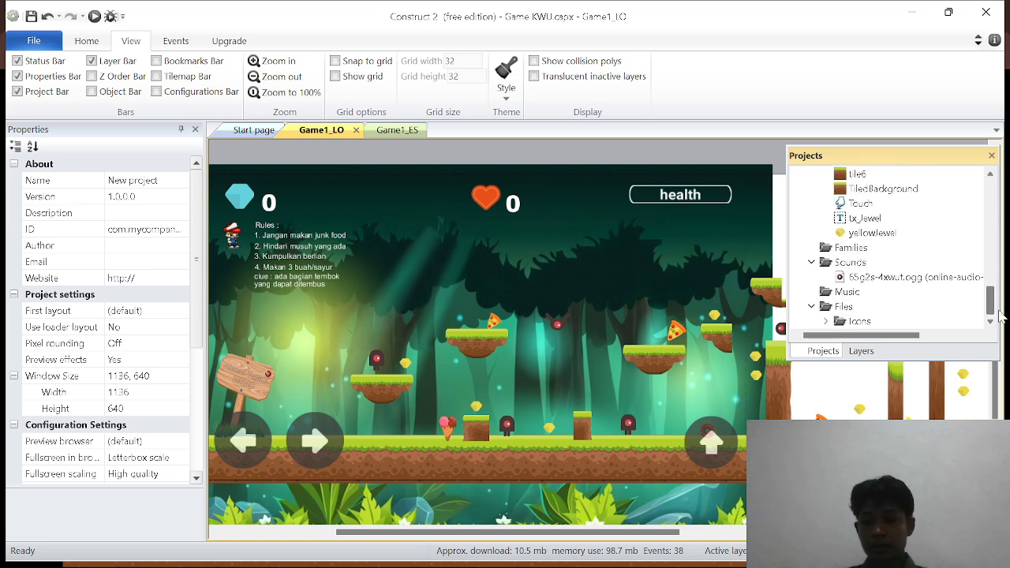
# Open the file chooser for importing sounds into the Sounds folder, cancel it and hide the Project Bar.
pyautogui.rightClick(865, 268)
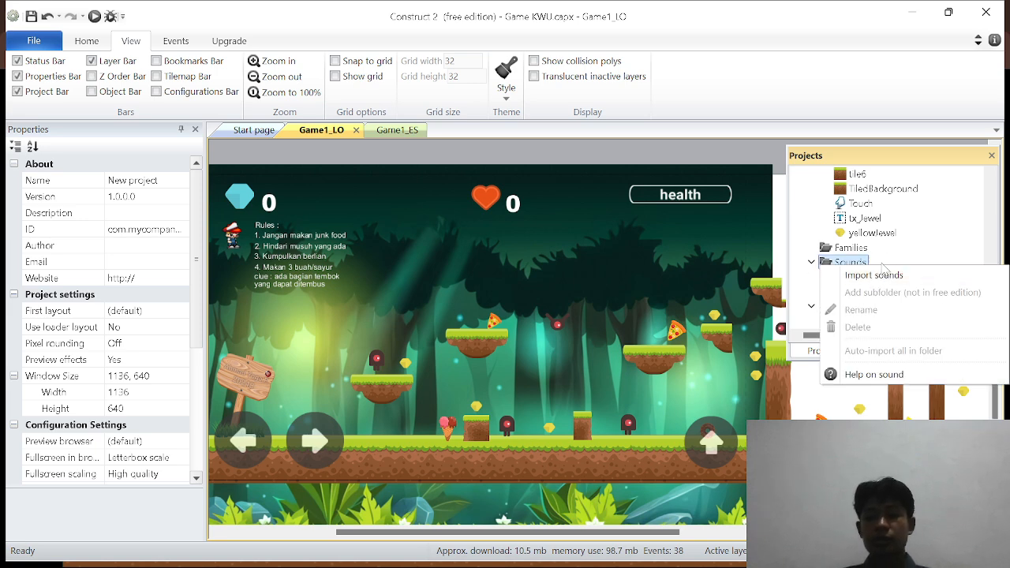
pyautogui.click(874, 276)
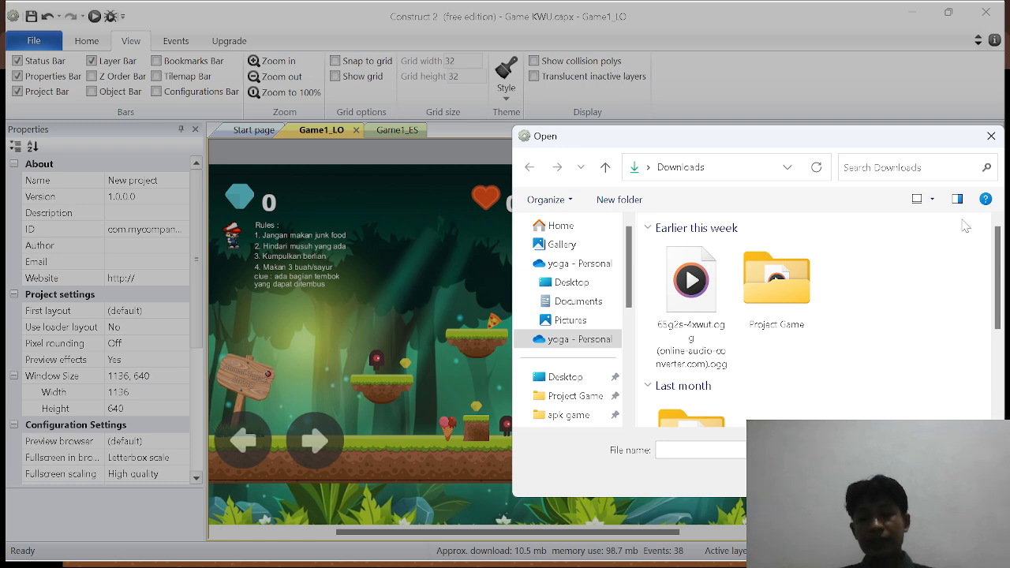
pyautogui.click(991, 137)
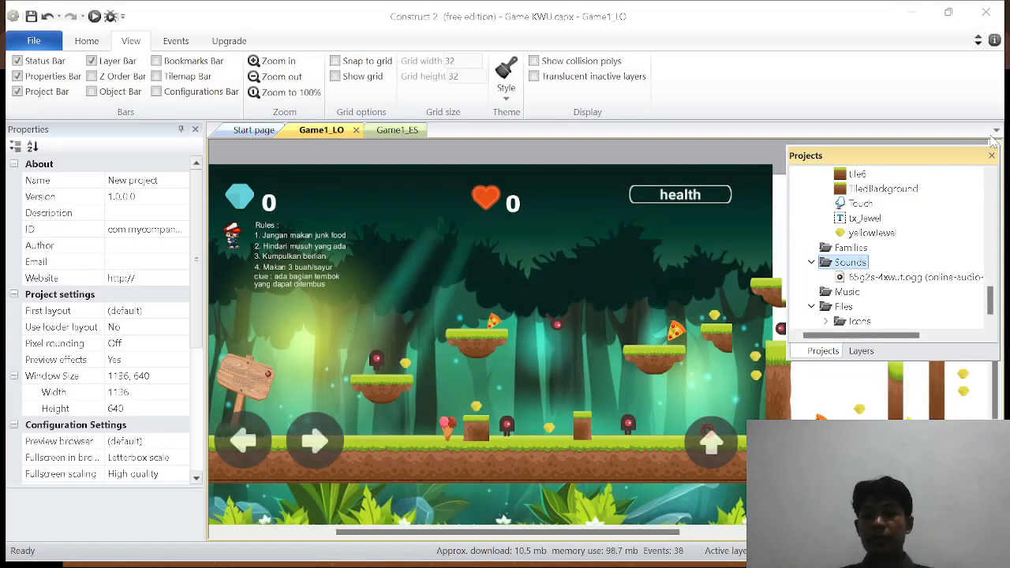
pyautogui.click(991, 156)
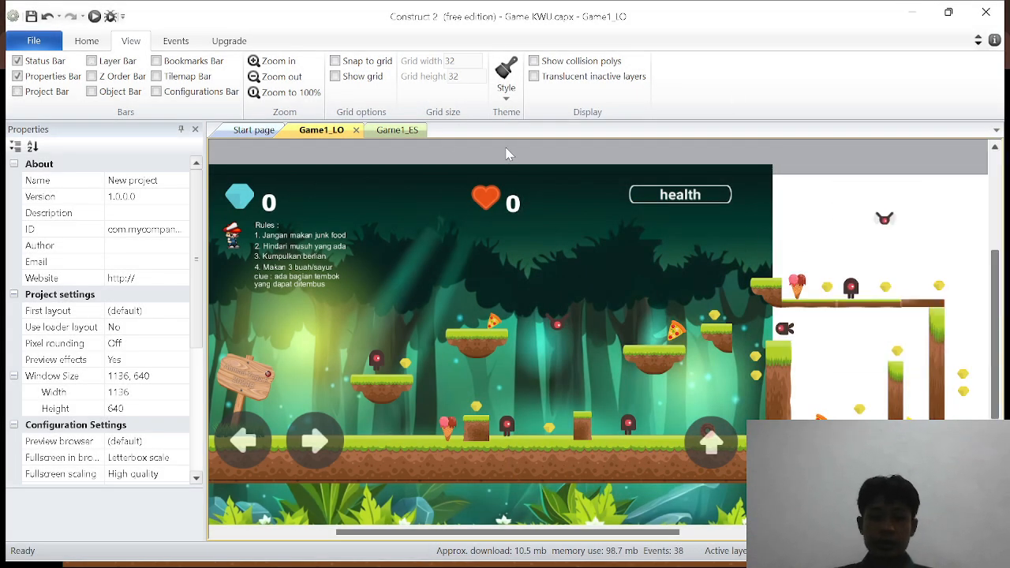
# Review the Game1_ES events from the Enemy group to the looping music event at the end of the sheet.
pyautogui.click(399, 130)
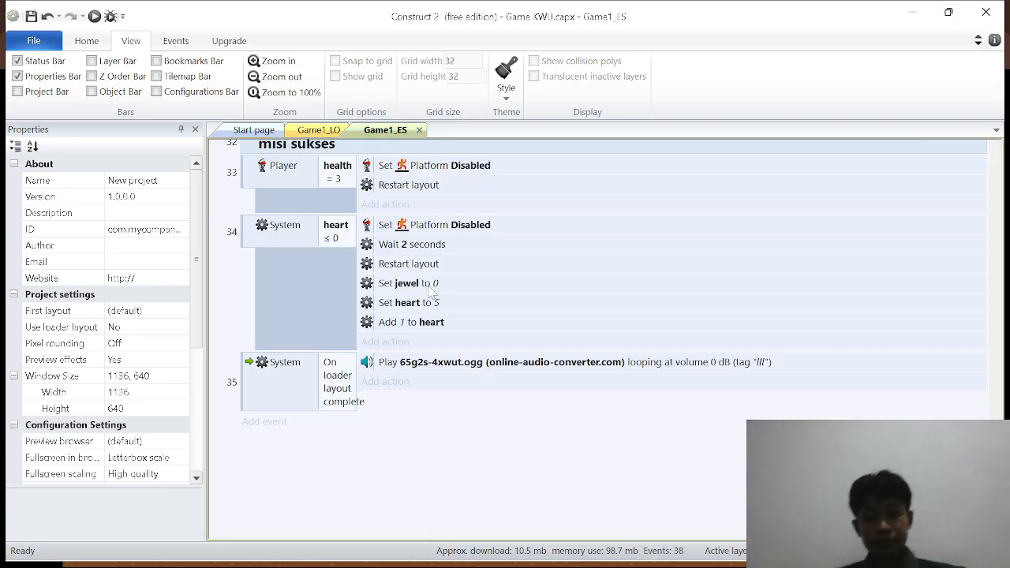
pyautogui.scroll(10, 432, 292)
pyautogui.scroll(12, 433, 291)
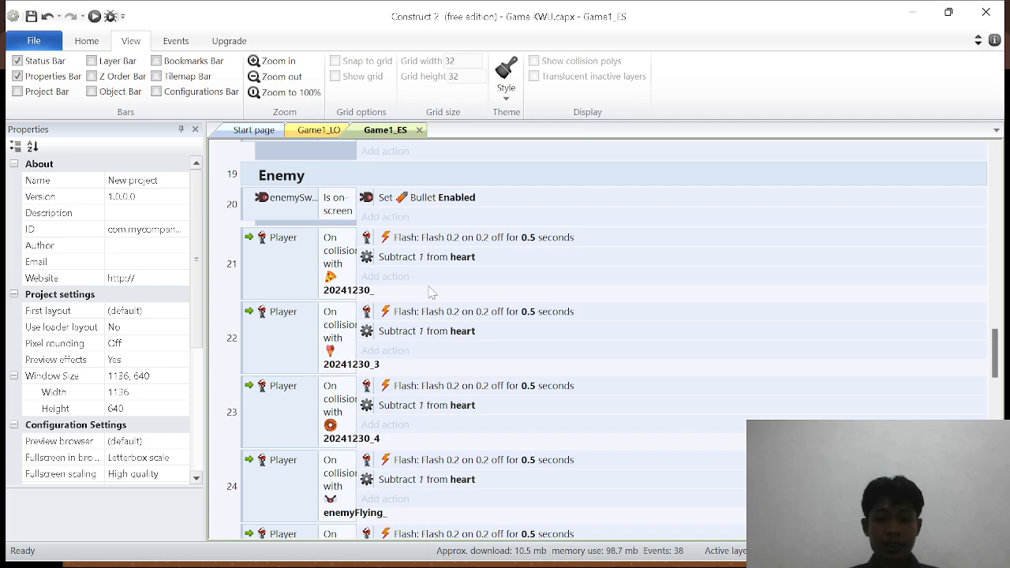
pyautogui.scroll(10, 431, 292)
pyautogui.scroll(-4, 429, 292)
pyautogui.scroll(-15, 430, 292)
pyautogui.scroll(-5, 431, 292)
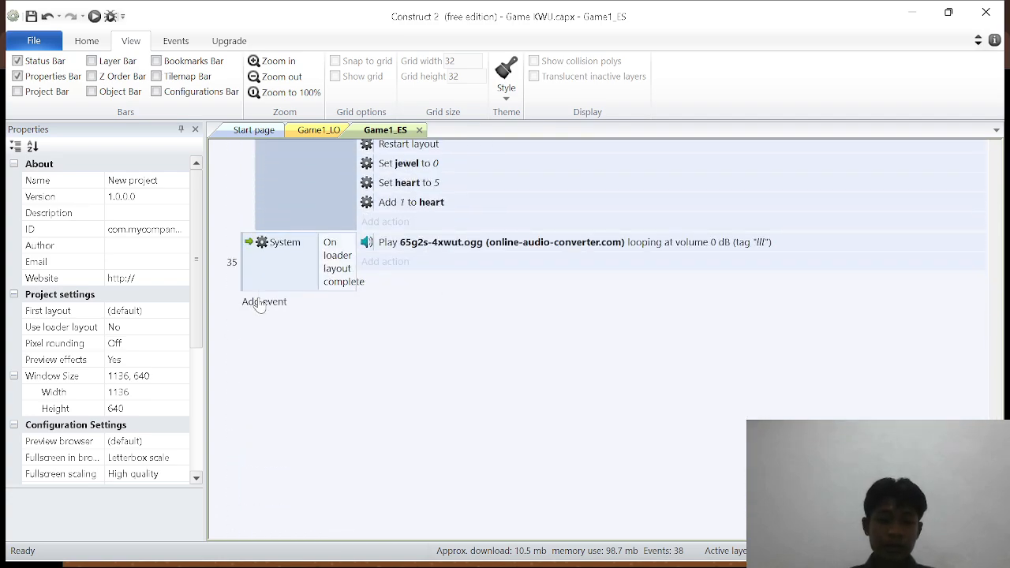
# Add an event at the end of Game1_ES with the Player's Platform condition On fall.
pyautogui.click(262, 302)
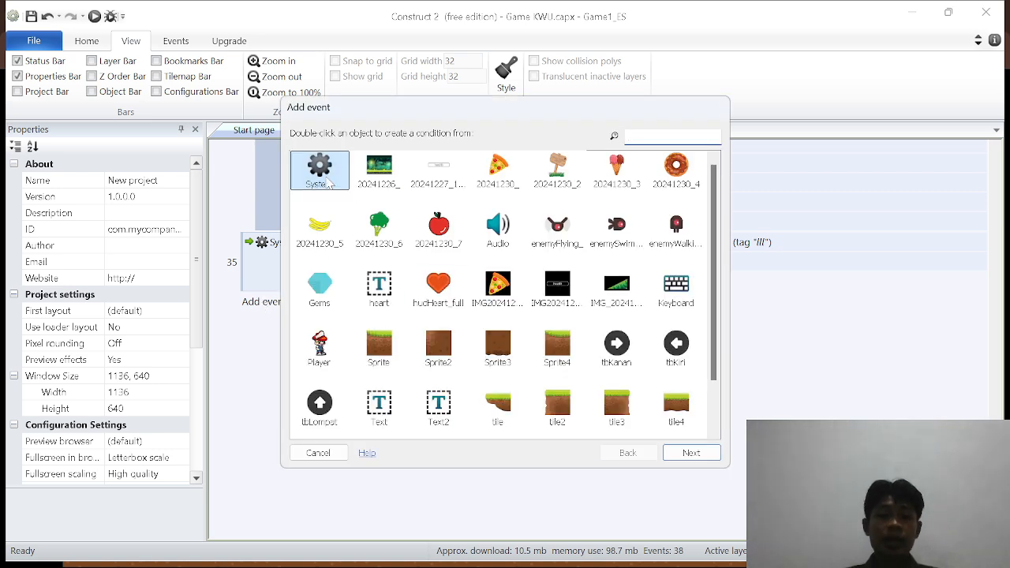
pyautogui.doubleClick(325, 354)
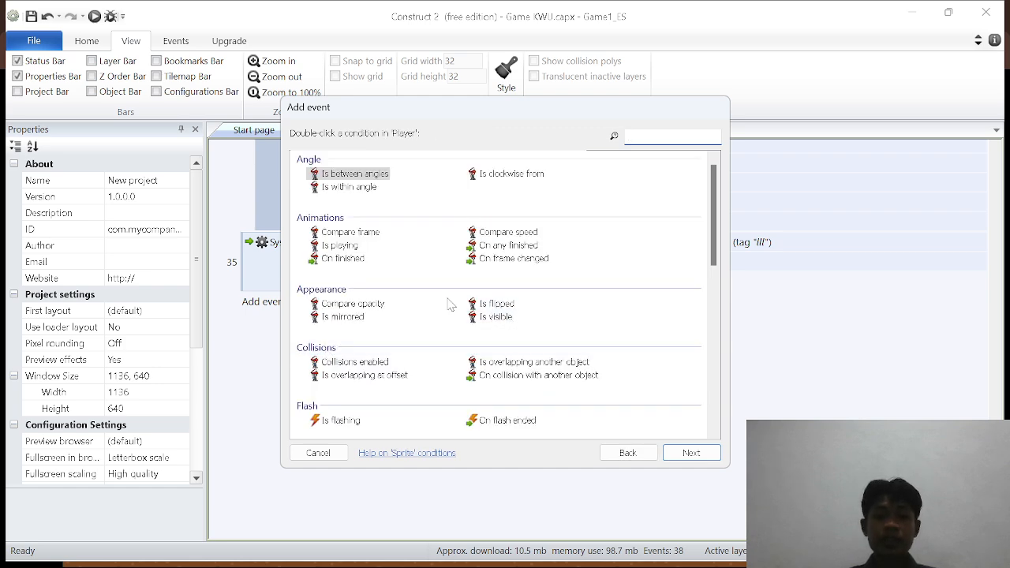
pyautogui.scroll(-3, 449, 305)
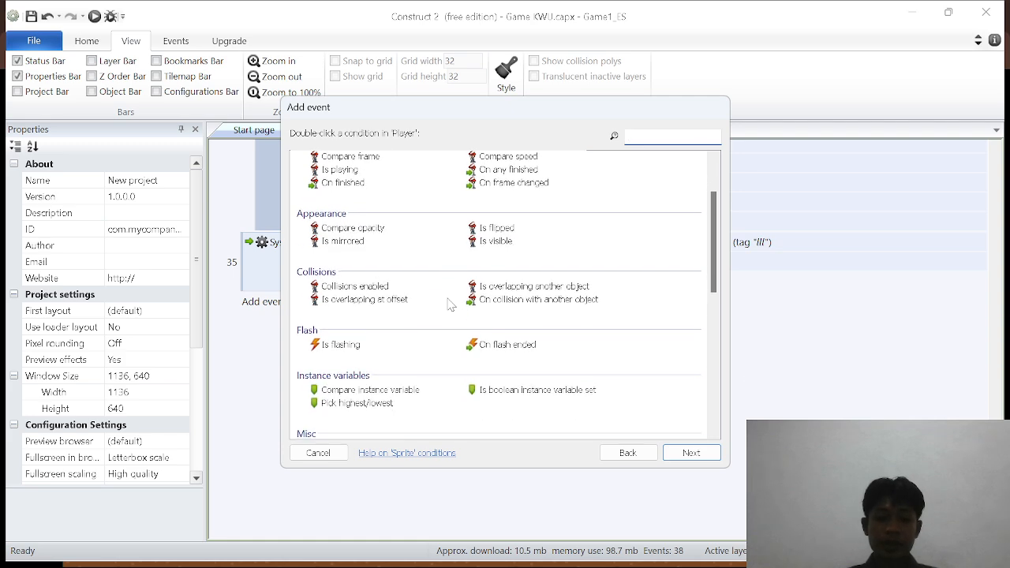
pyautogui.scroll(-7, 449, 305)
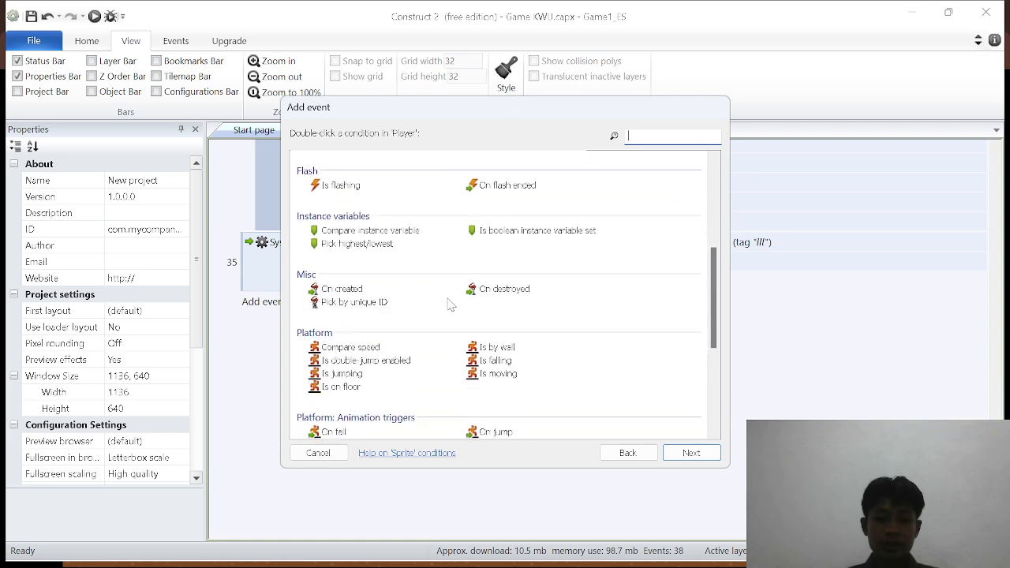
pyautogui.scroll(-4, 449, 304)
pyautogui.scroll(1, 450, 304)
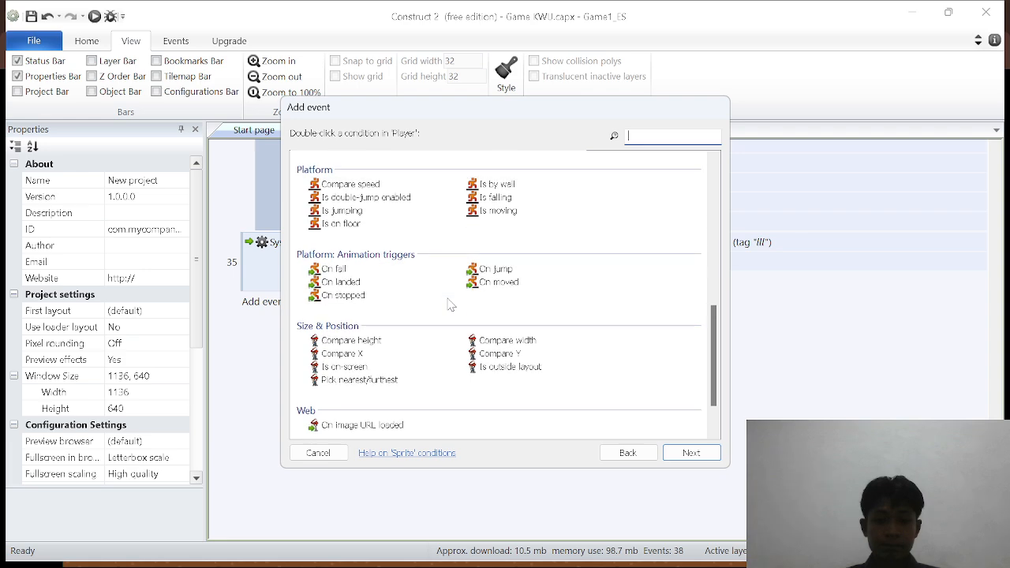
pyautogui.scroll(-1, 450, 304)
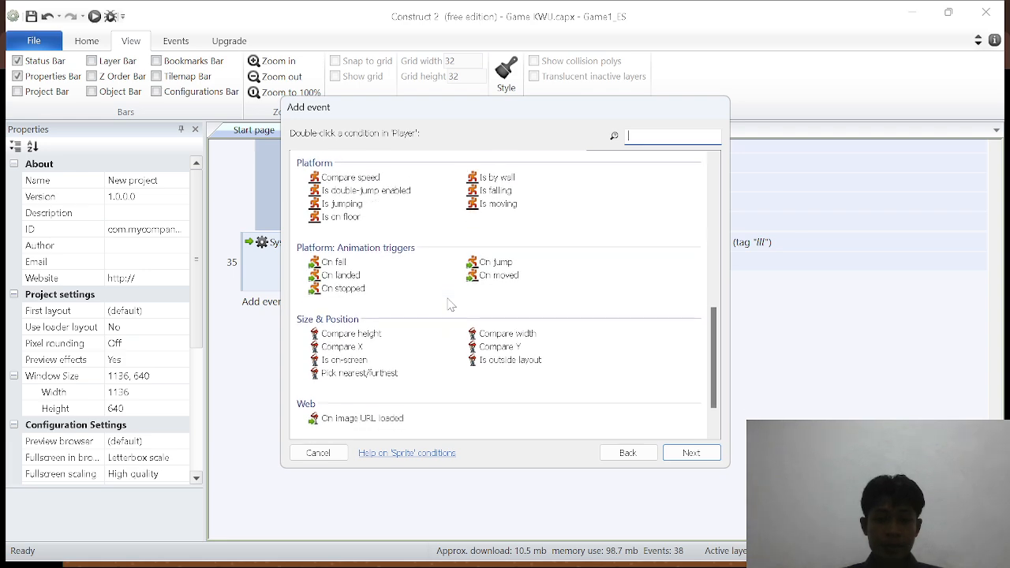
pyautogui.click(338, 252)
pyautogui.doubleClick(334, 253)
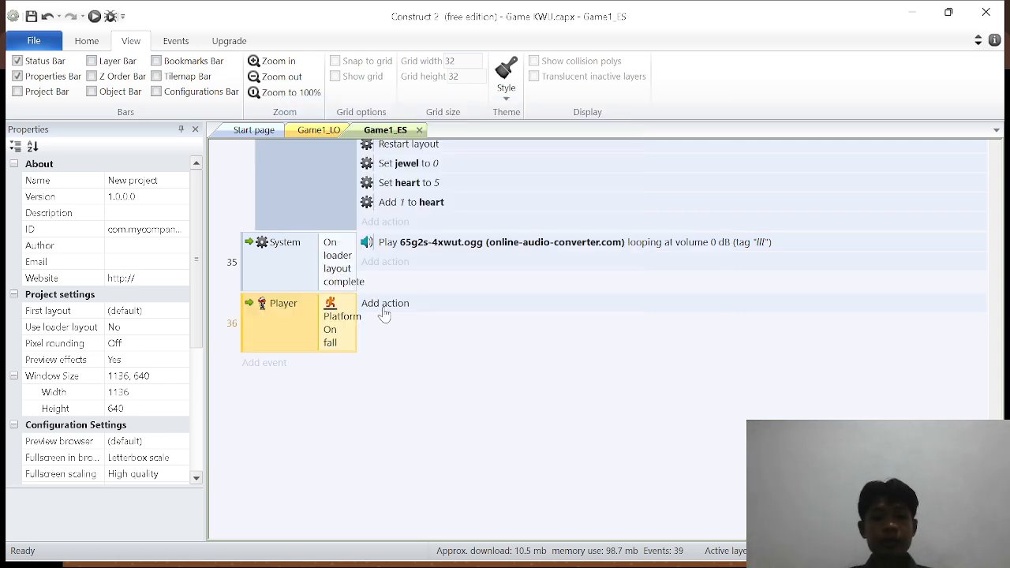
# Give the On fall event a Player Flash action with 0.1 on time, 0.1 off time and 1.0 second duration.
pyautogui.click(384, 309)
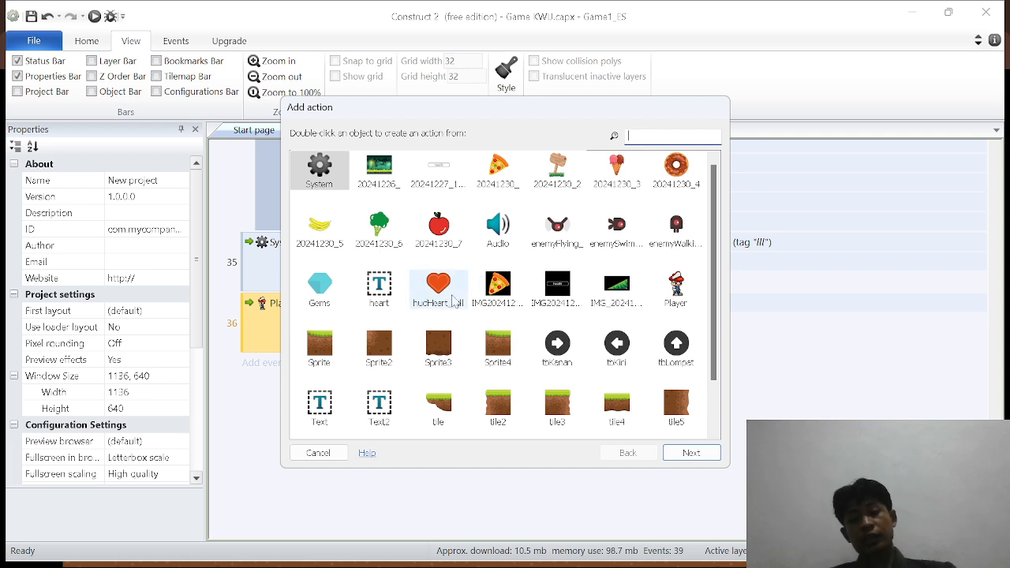
pyautogui.click(676, 292)
pyautogui.doubleClick(676, 292)
pyautogui.scroll(-2, 387, 395)
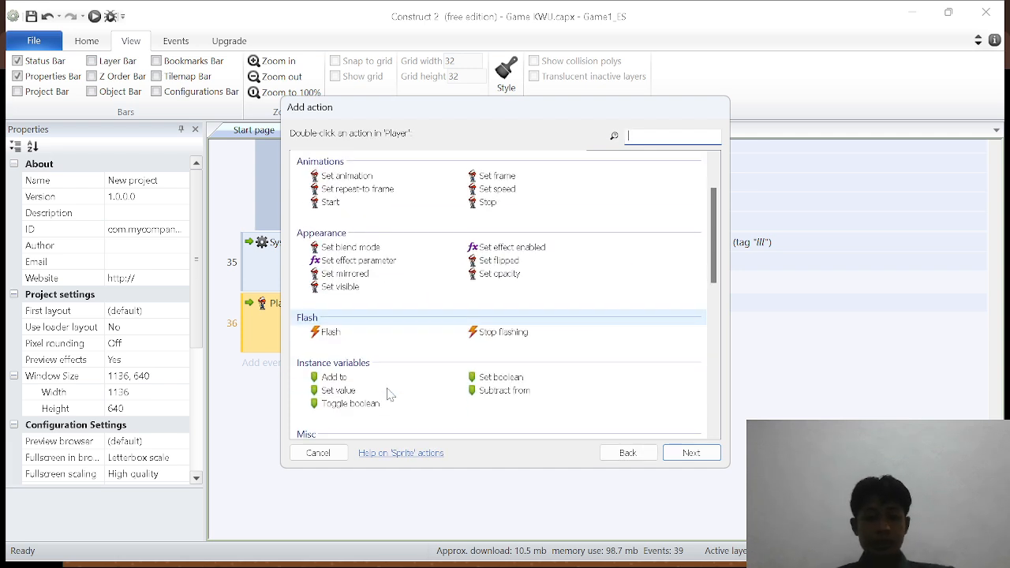
pyautogui.doubleClick(328, 334)
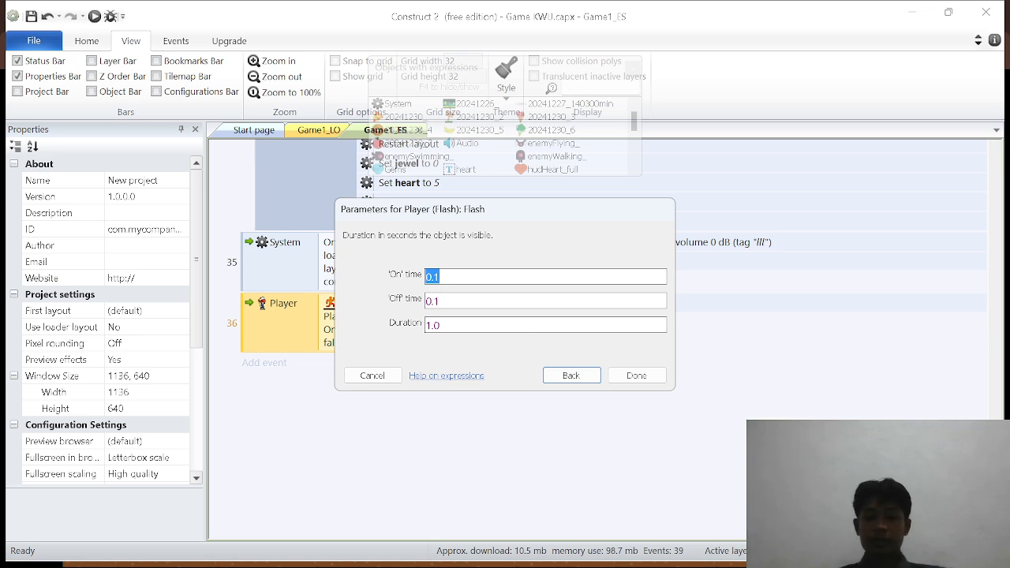
pyautogui.click(636, 376)
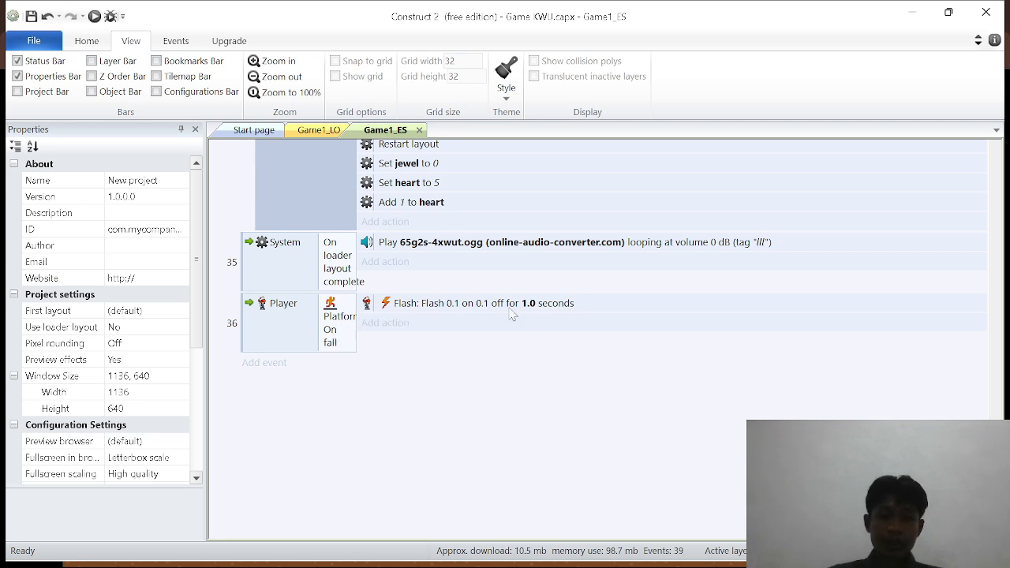
# Preview the game and test the On fall flash by making the player jump and move in both directions.
pyautogui.click(94, 17)
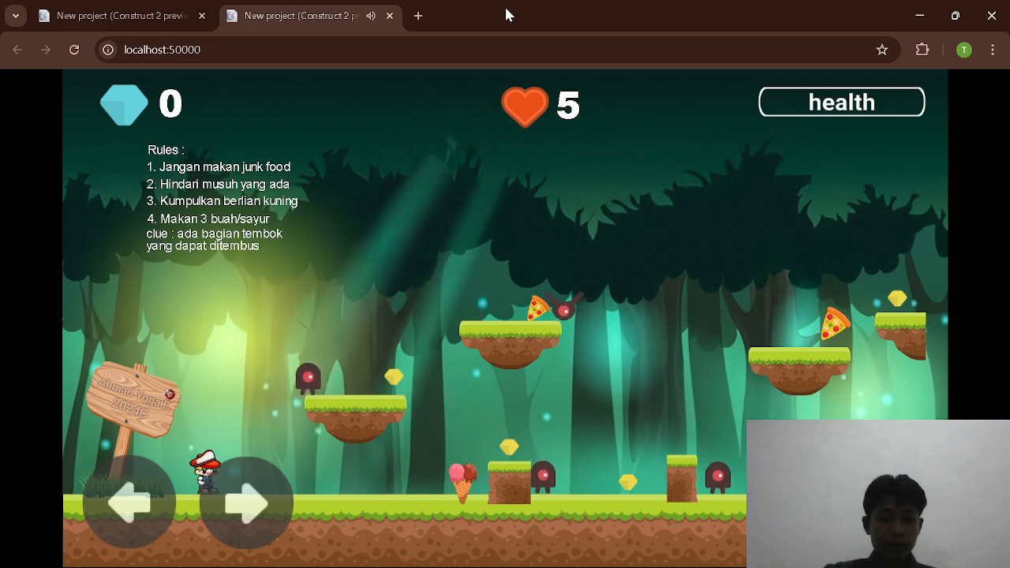
pyautogui.press('Up')
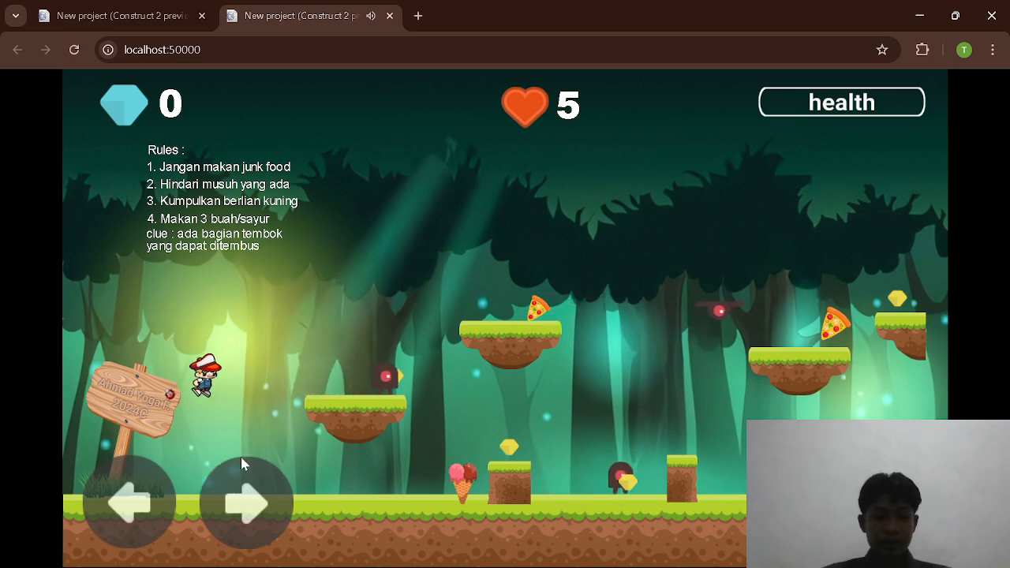
pyautogui.press('Up')
pyautogui.press('Left')
pyautogui.press('Up')
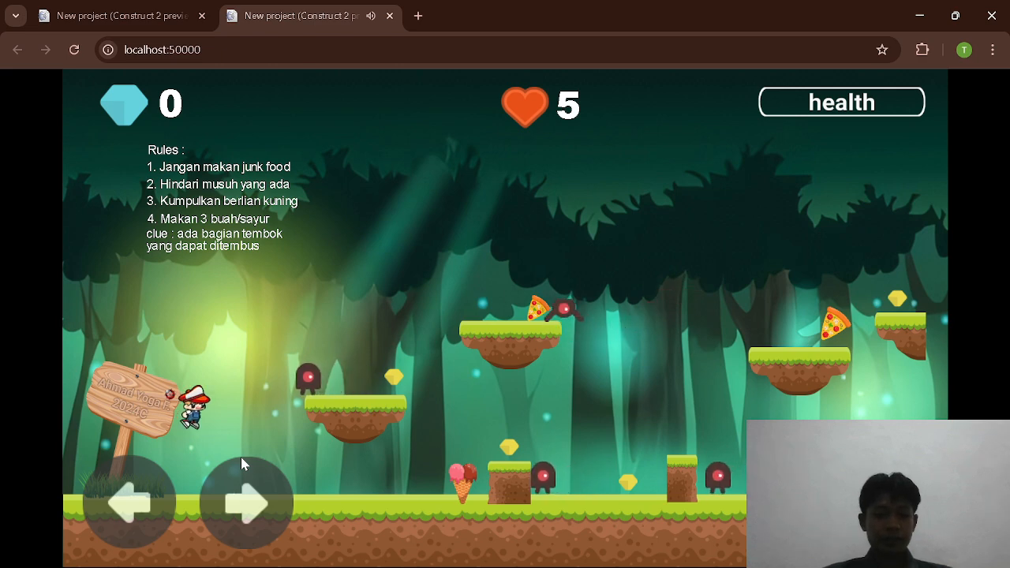
pyautogui.press('Right')
pyautogui.press('Up')
pyautogui.press('Left')
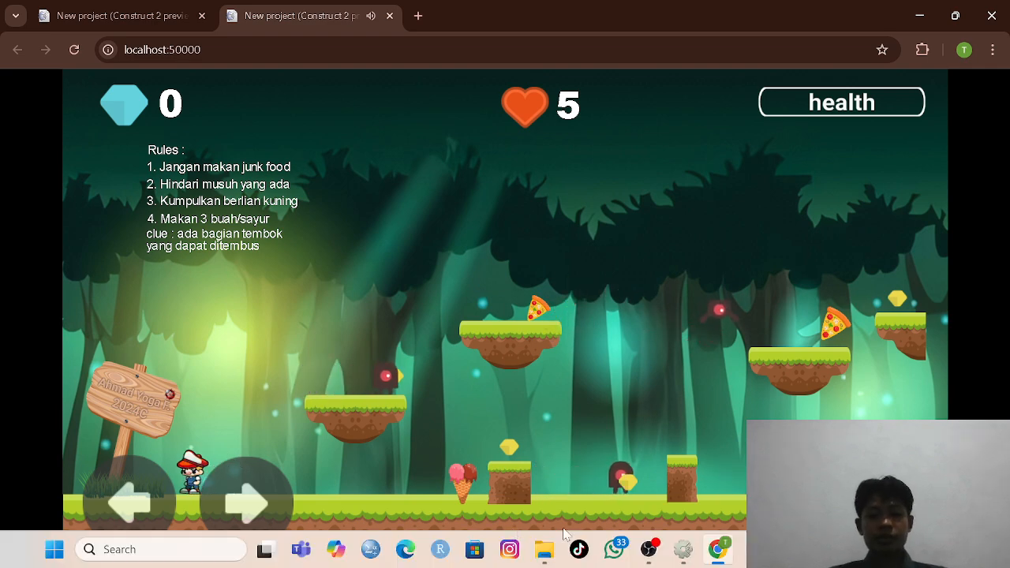
# Return to Construct 2, check the Game1_LO layout, and review the Game1_ES events back up to the Enemy group.
pyautogui.click(685, 552)
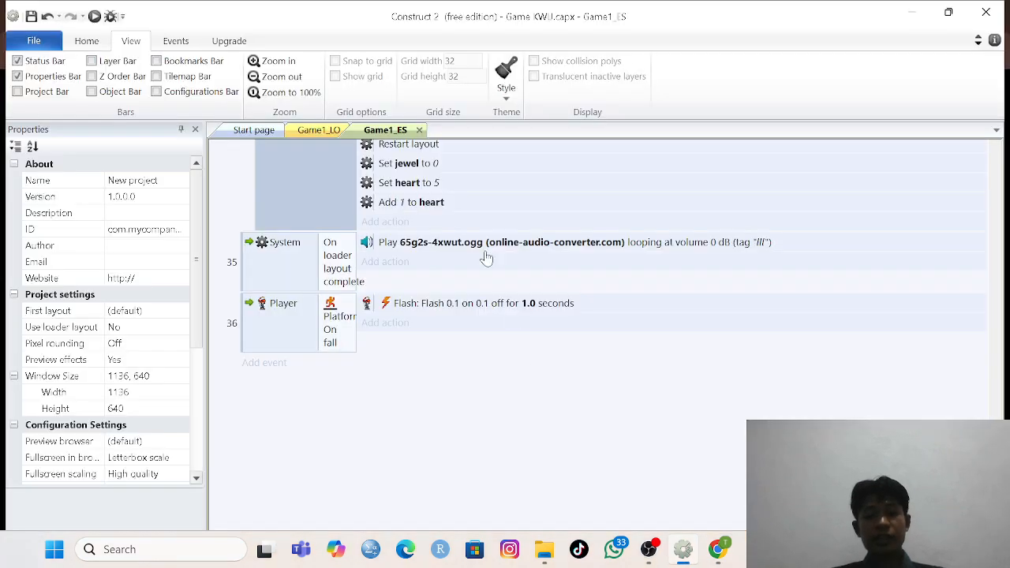
pyautogui.click(320, 130)
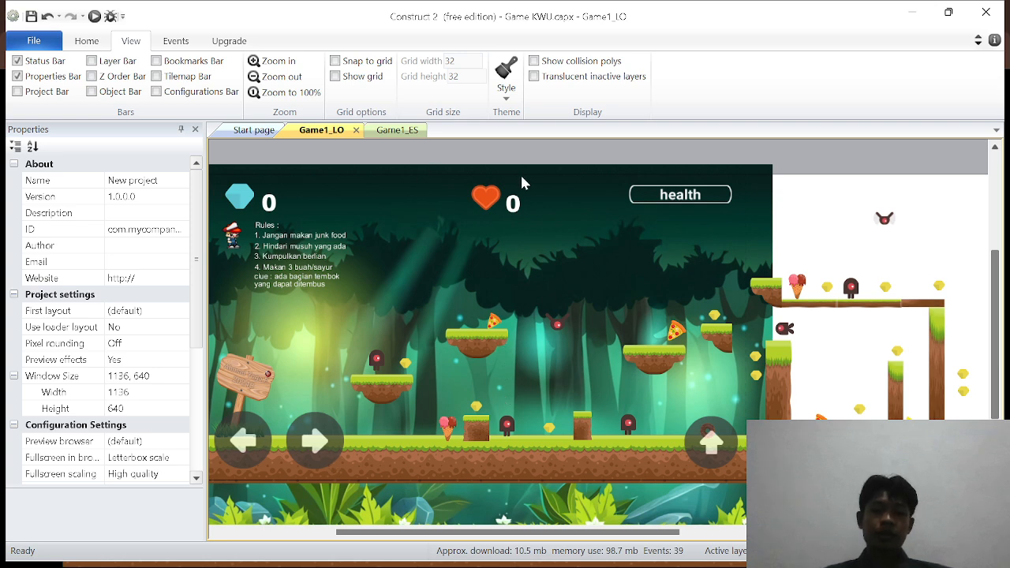
pyautogui.click(249, 440)
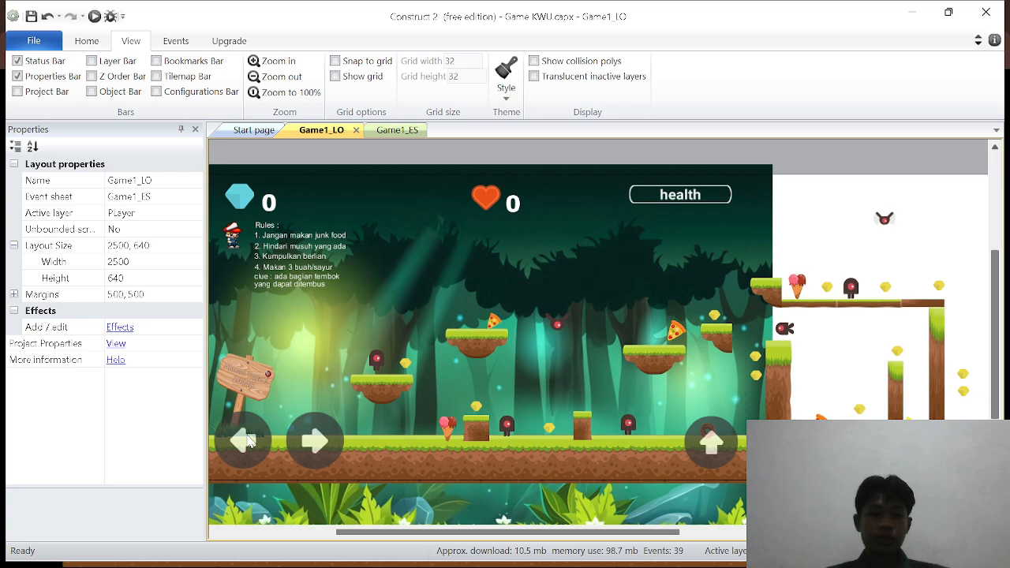
pyautogui.click(402, 133)
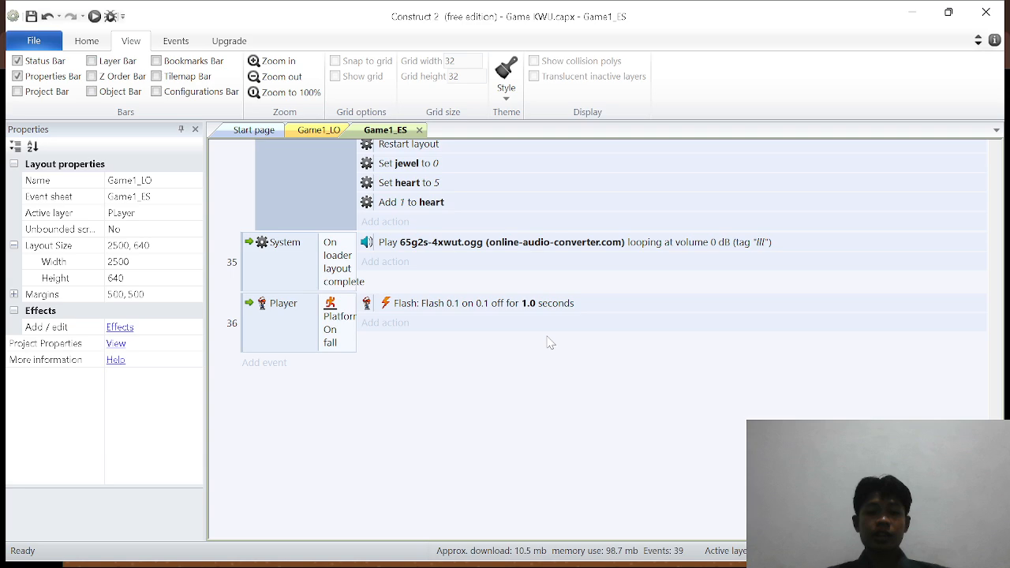
pyautogui.scroll(10, 550, 342)
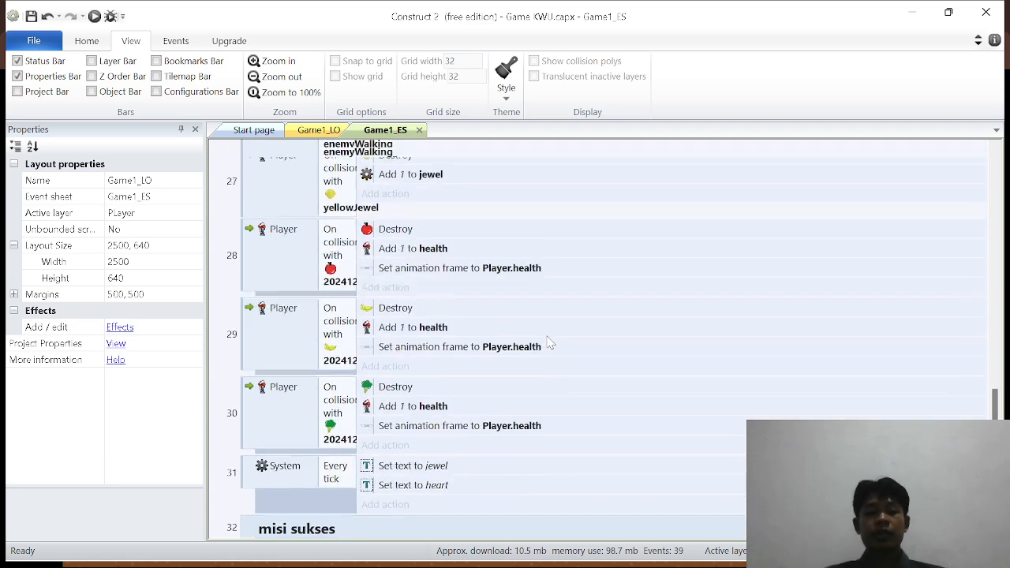
pyautogui.scroll(10, 550, 341)
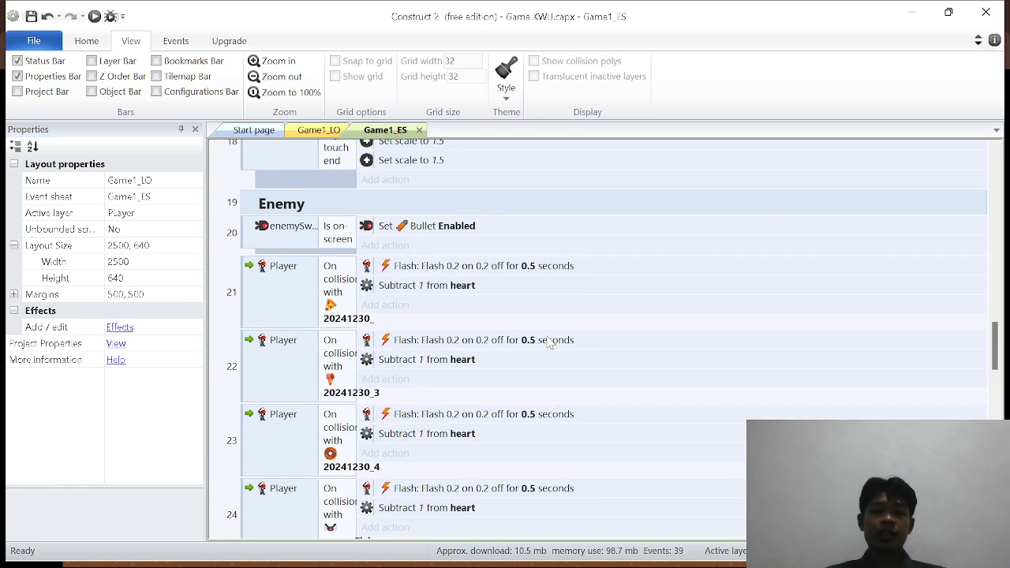
# Delete the Player On fall condition and its Flash action's event from the end of Game1_ES.
pyautogui.scroll(-20, 550, 341)
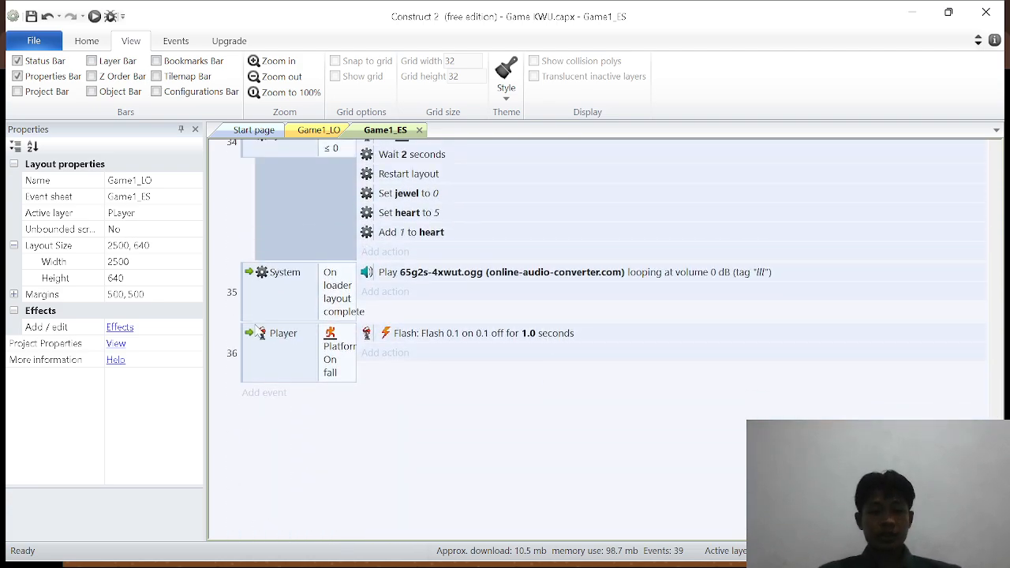
pyautogui.rightClick(312, 368)
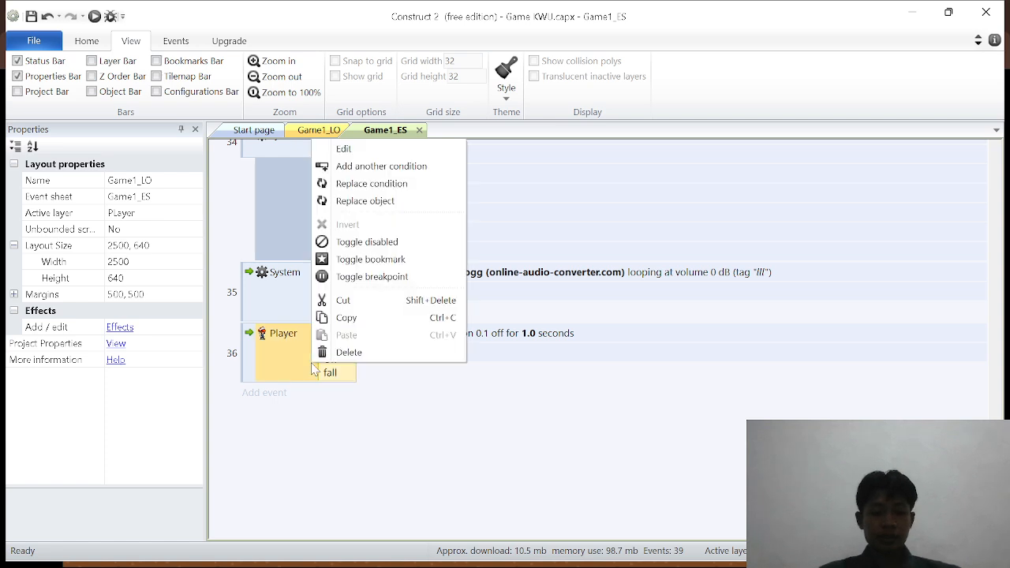
pyautogui.click(373, 357)
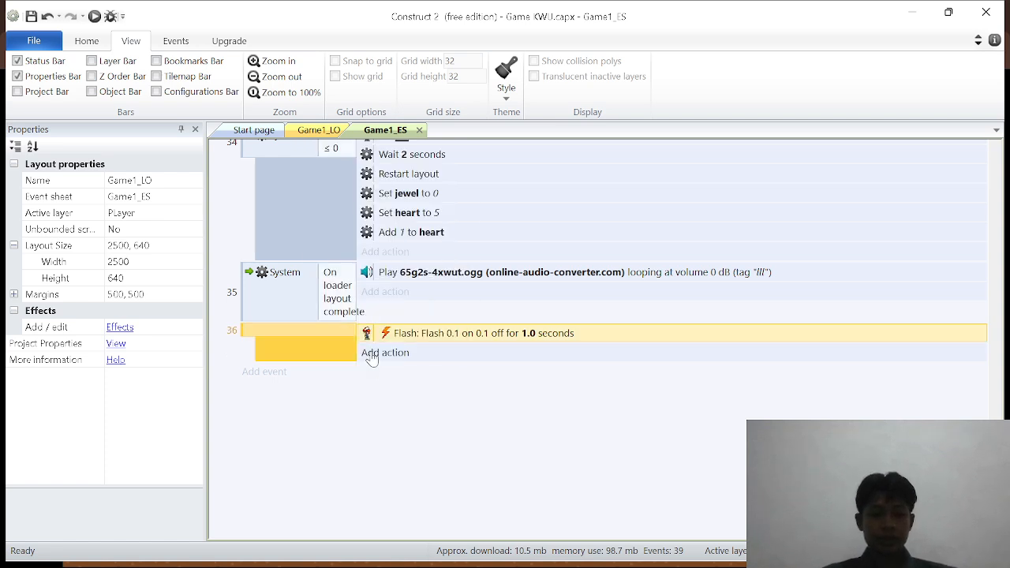
pyautogui.rightClick(254, 331)
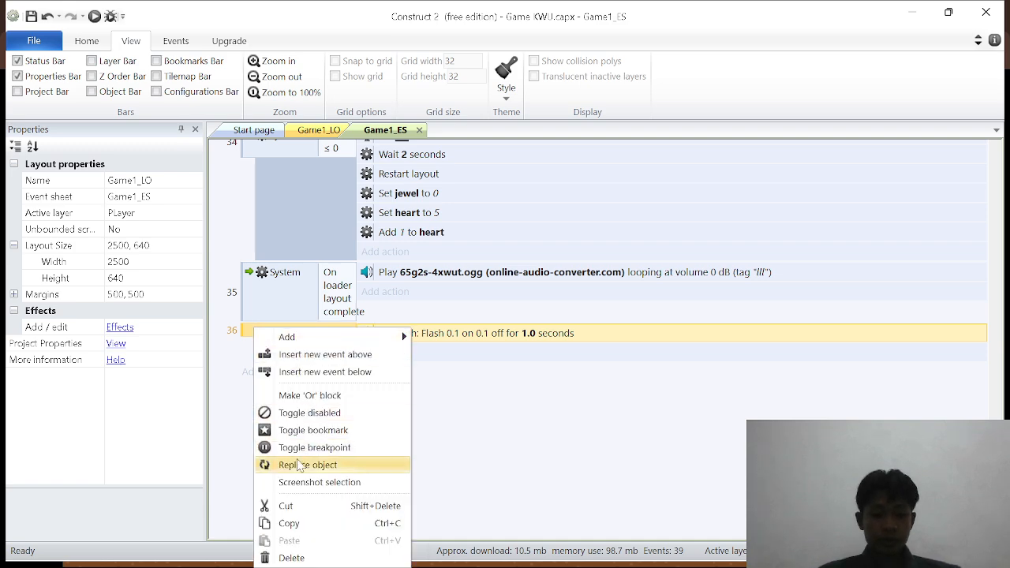
pyautogui.click(291, 558)
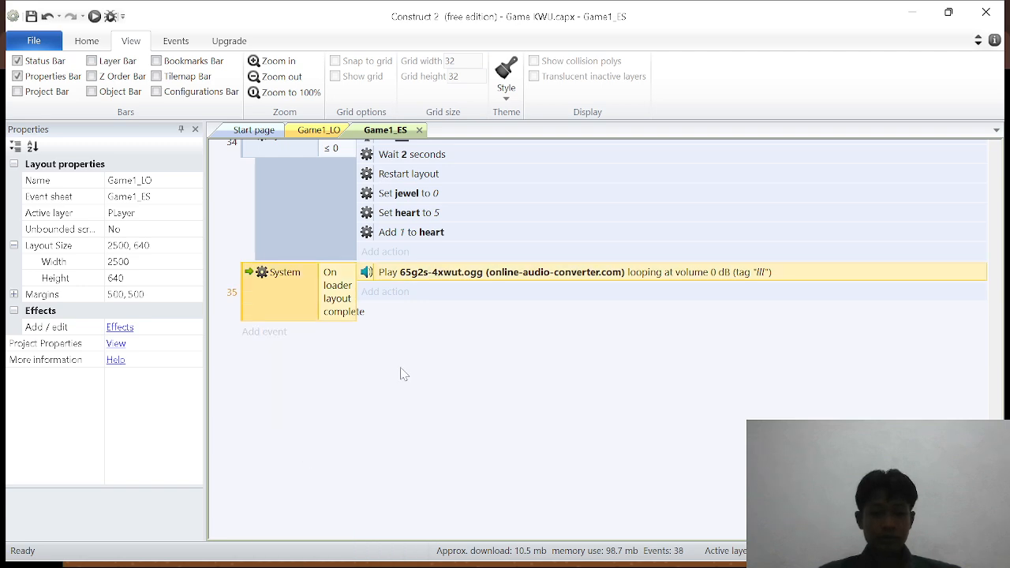
# Review the misi sukses events in Game1_ES and look over the platforms, enemies and items across the Game1_LO layout.
pyautogui.scroll(3, 402, 372)
pyautogui.scroll(3, 401, 372)
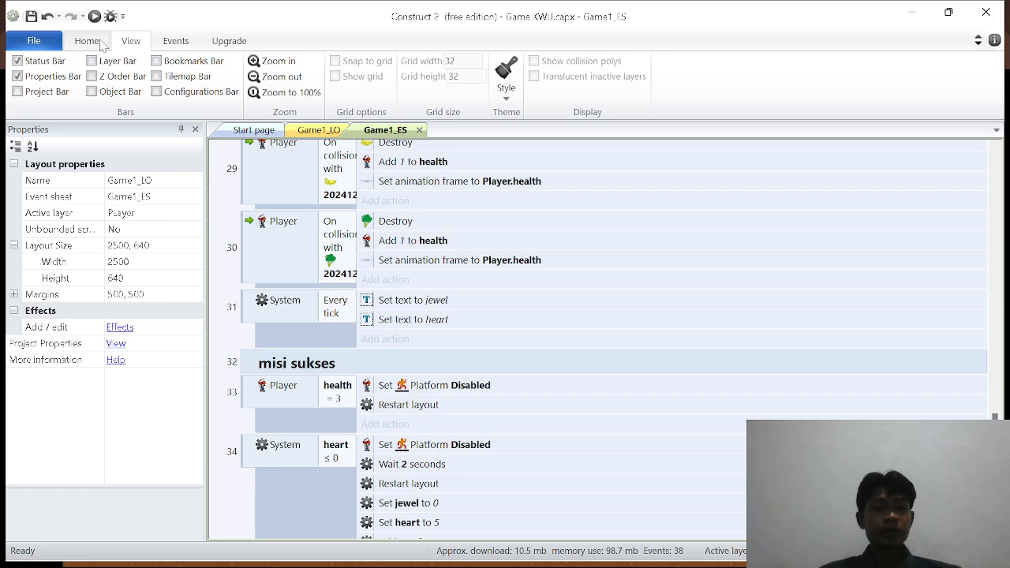
pyautogui.click(306, 131)
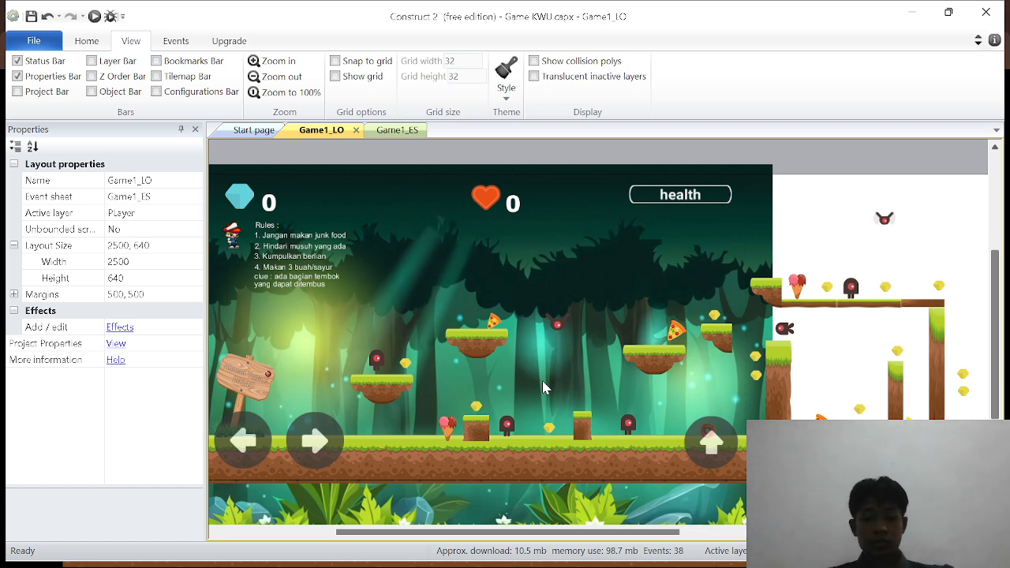
pyautogui.moveTo(631, 533); pyautogui.dragTo(581, 533)
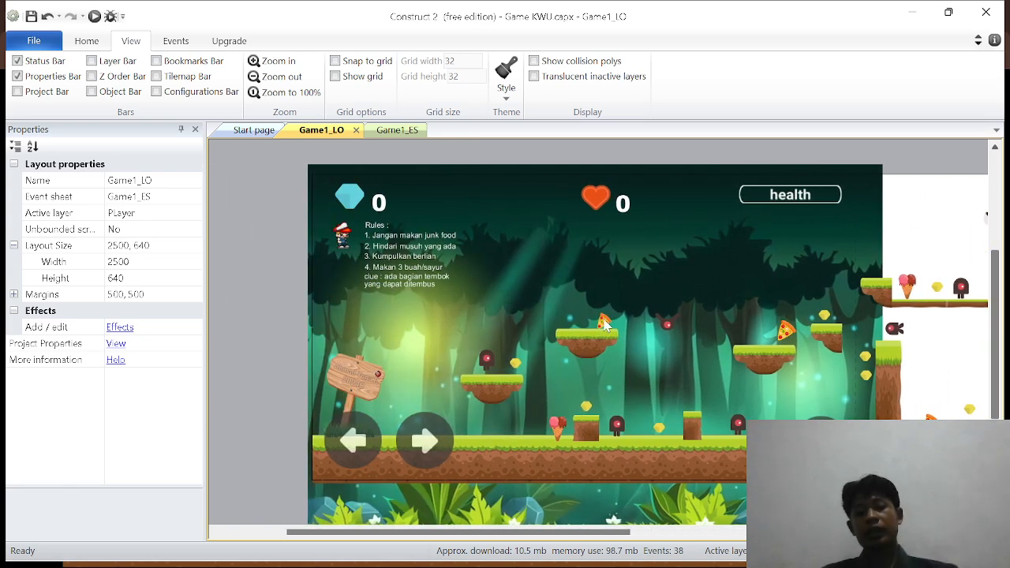
pyautogui.hscroll(3, 734, 350)
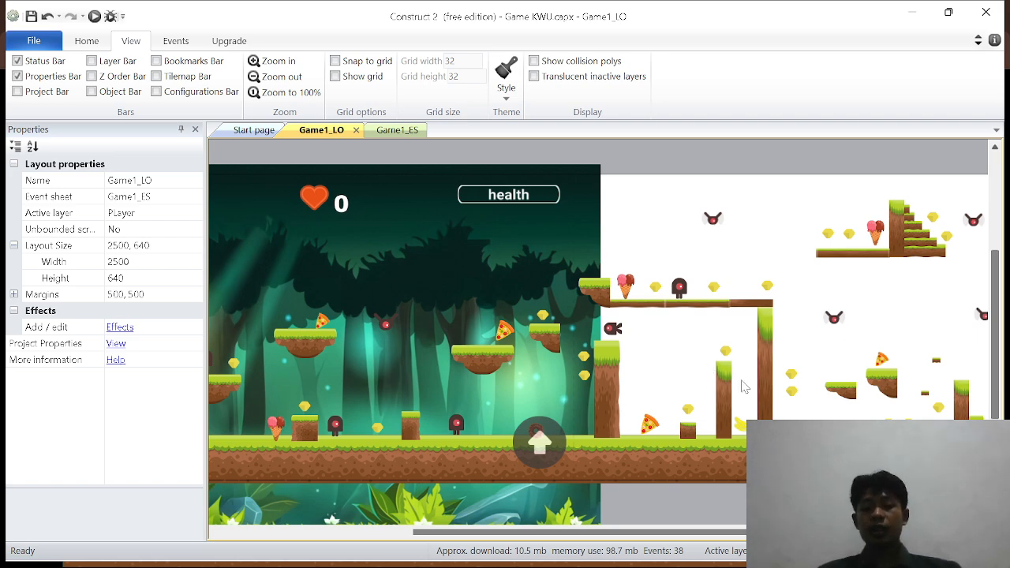
pyautogui.hscroll(-2, 741, 386)
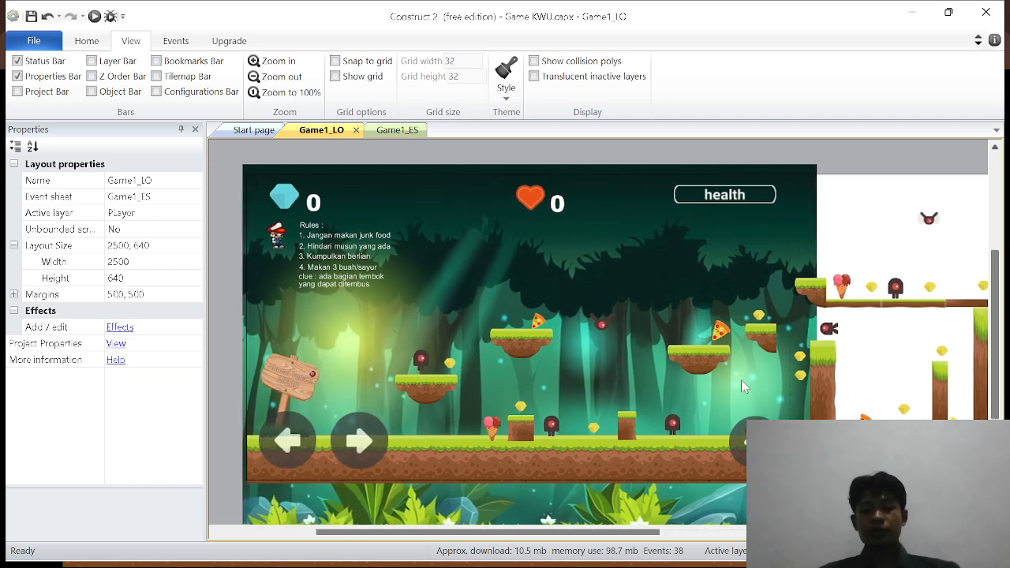
pyautogui.hscroll(-1, 742, 386)
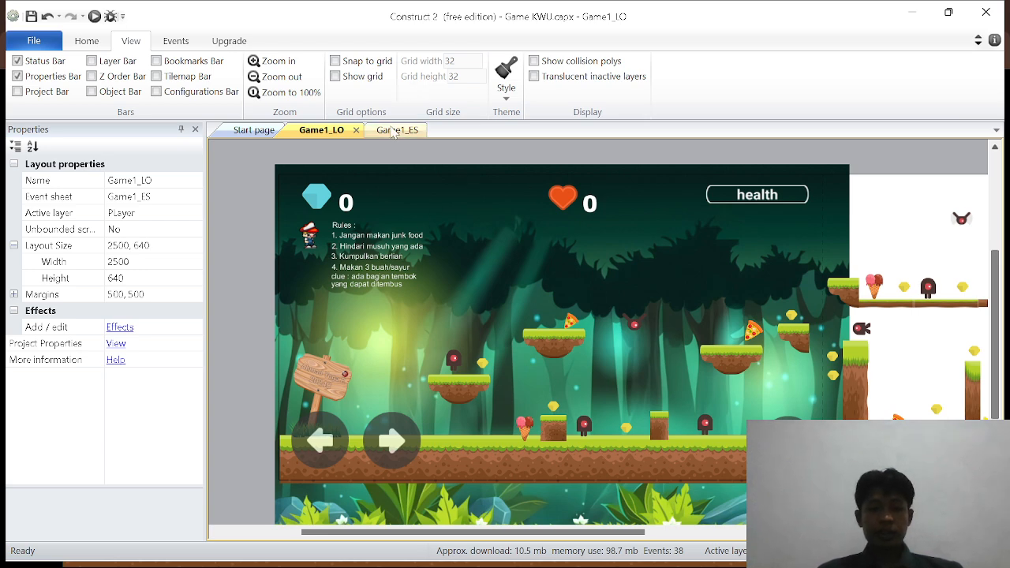
# Preview the game and test the player's jumps and movement in both directions near the starting sign.
pyautogui.click(95, 16)
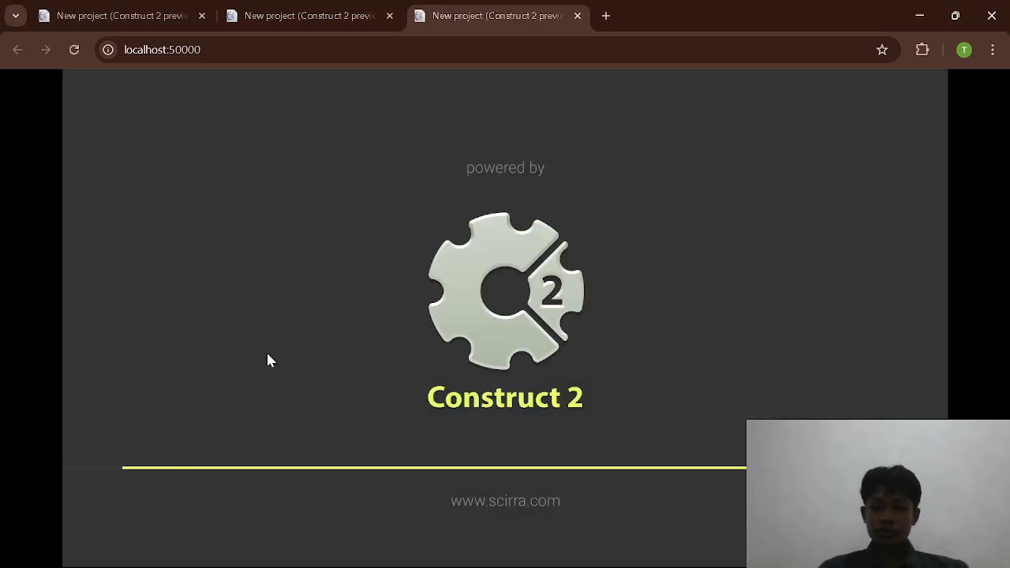
pyautogui.press('Right')
pyautogui.press('Up')
pyautogui.press('Left')
pyautogui.press('Up')
pyautogui.press('Right')
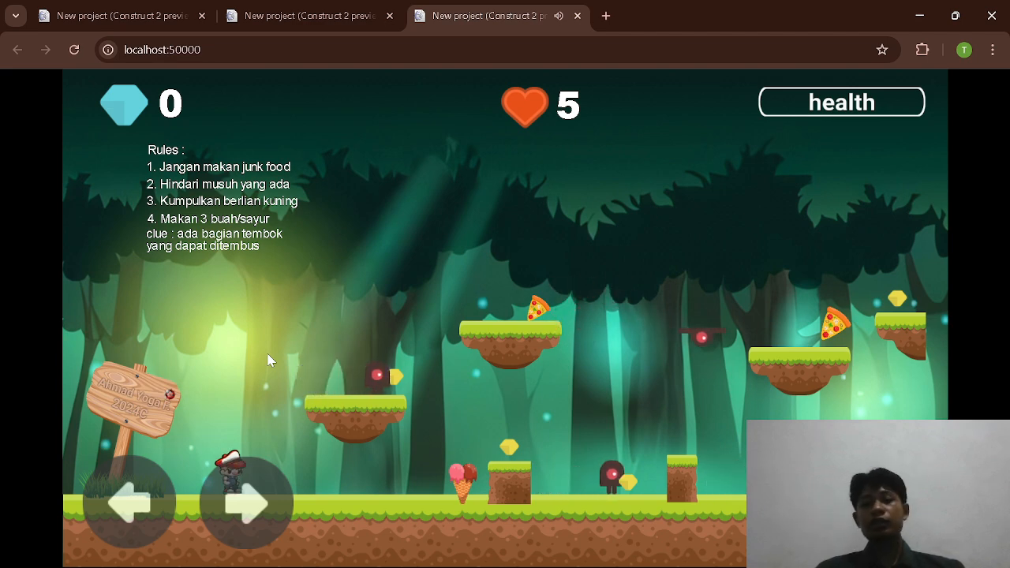
pyautogui.press('Up')
pyautogui.press('Left')
pyautogui.press('Right')
pyautogui.press('Up')
pyautogui.press('Left')
pyautogui.press('Right')
pyautogui.press('Up')
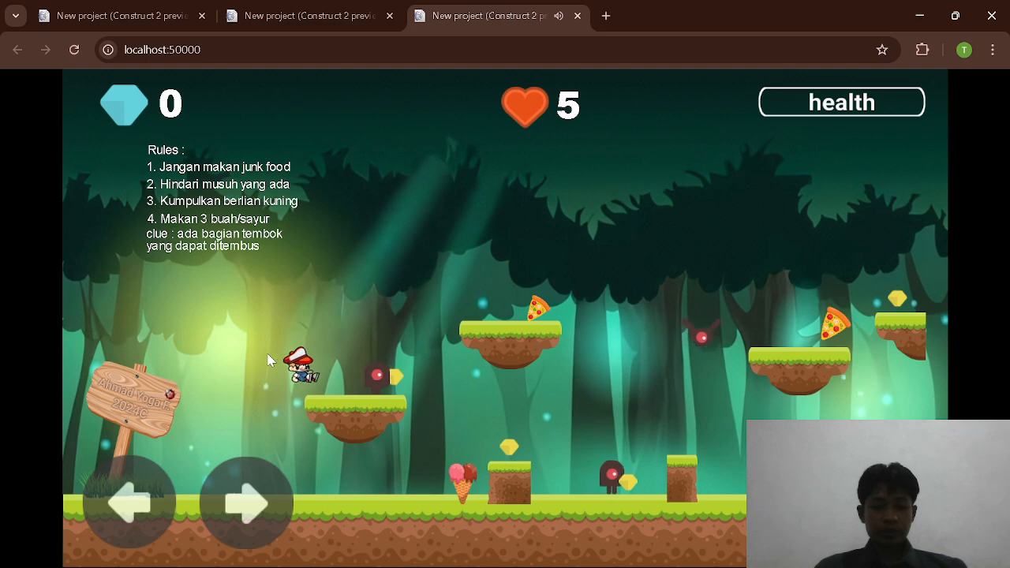
# Play onward across the platforms toward the tall pillar, collecting yellow jewels, and return to Construct 2.
pyautogui.press('Right')
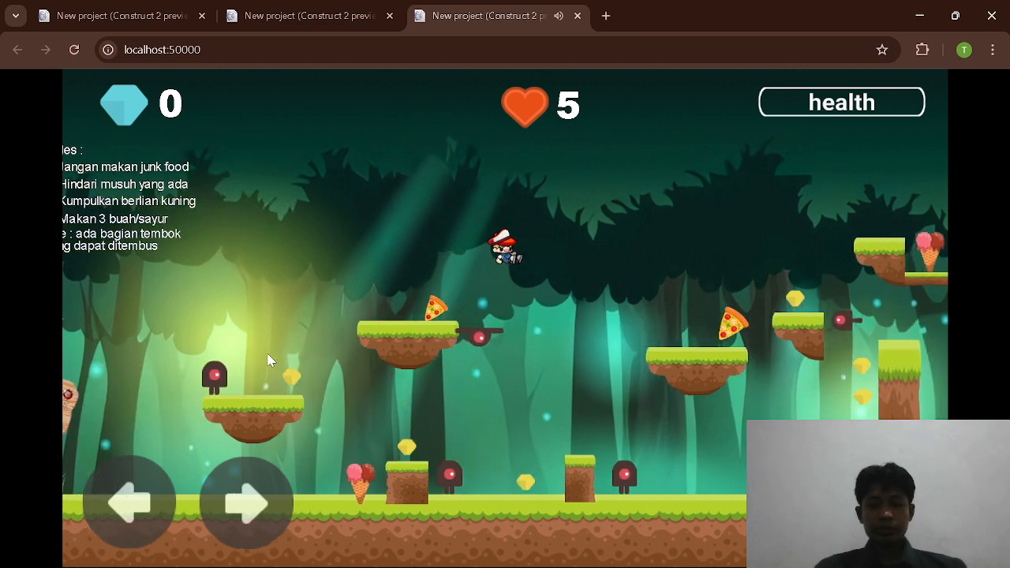
pyautogui.press('Up')
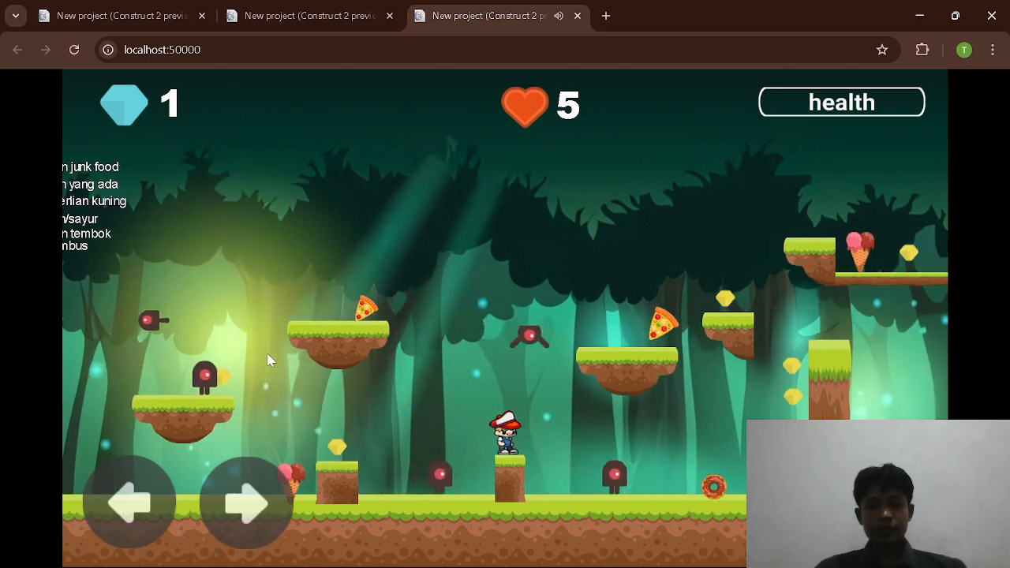
pyautogui.press('Right')
pyautogui.press('Up')
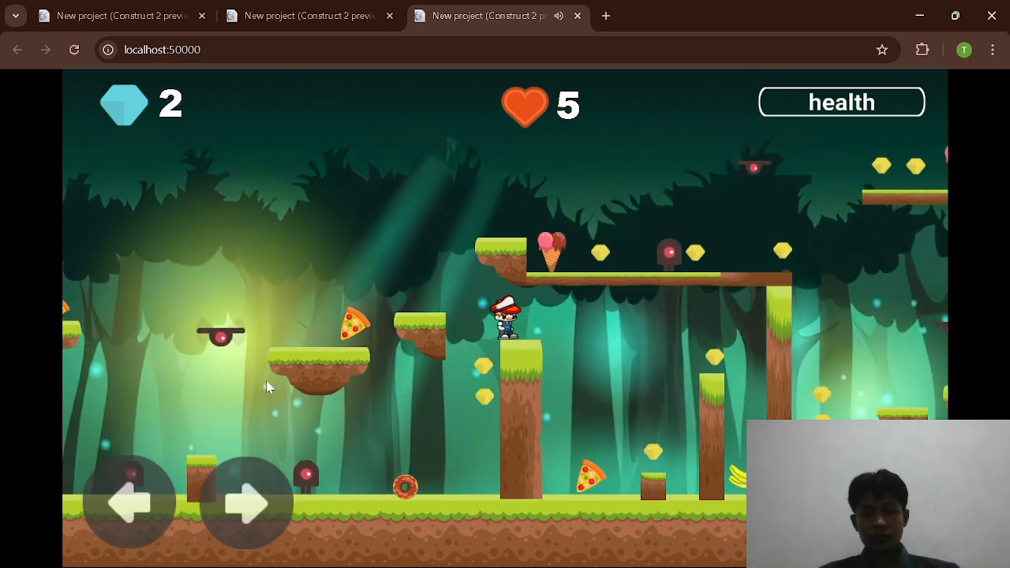
pyautogui.moveTo(336, 565)
pyautogui.click(683, 552)
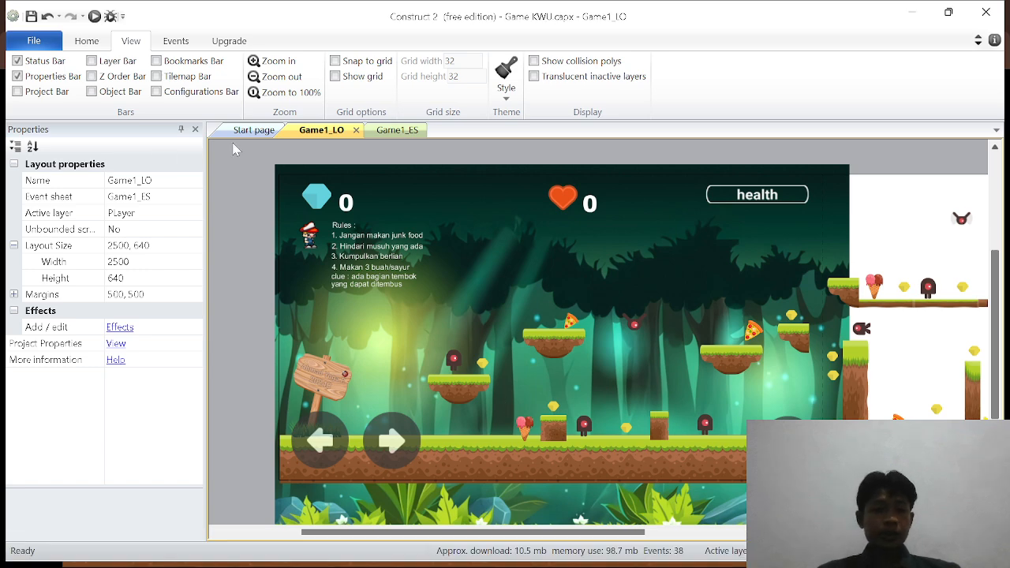
# View the platforms available for exporting the project, and close the export dialog without exporting.
pyautogui.hscroll(2, 465, 260)
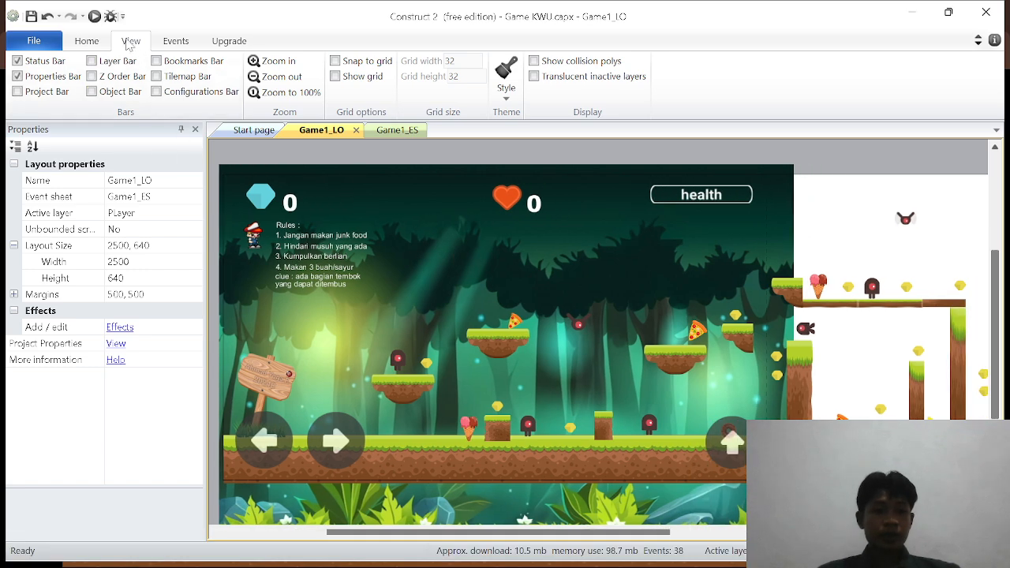
pyautogui.click(86, 39)
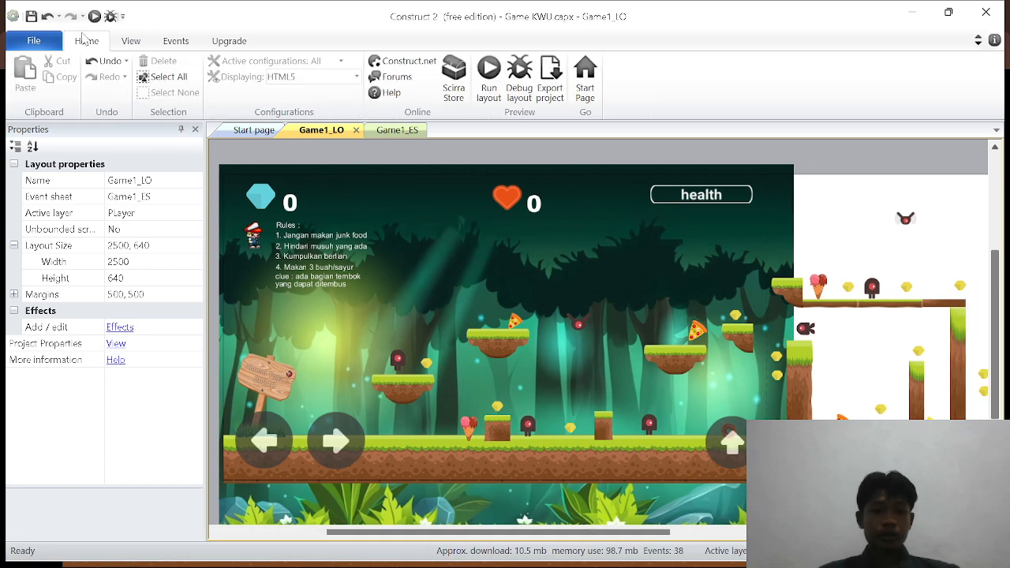
pyautogui.click(550, 84)
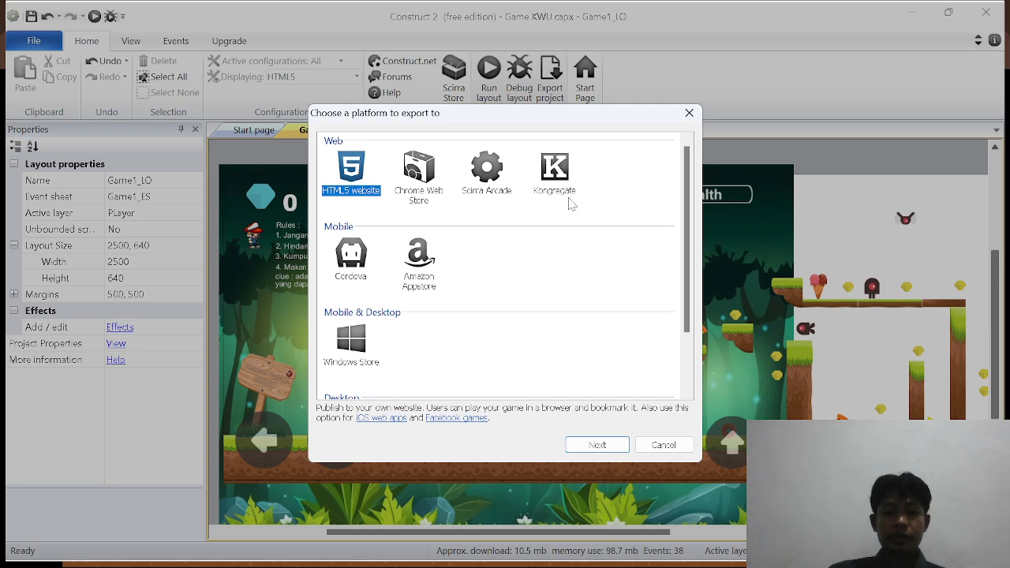
pyautogui.click(689, 113)
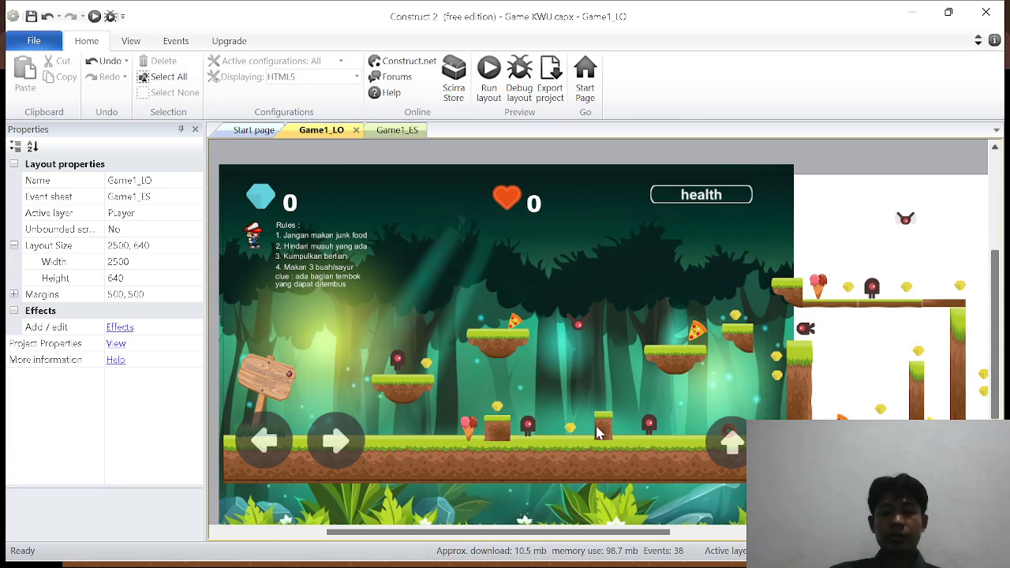
# Switch to File Explorer, look at the exported files in the apk game folder, and minimize the window.
pyautogui.moveTo(656, 556)
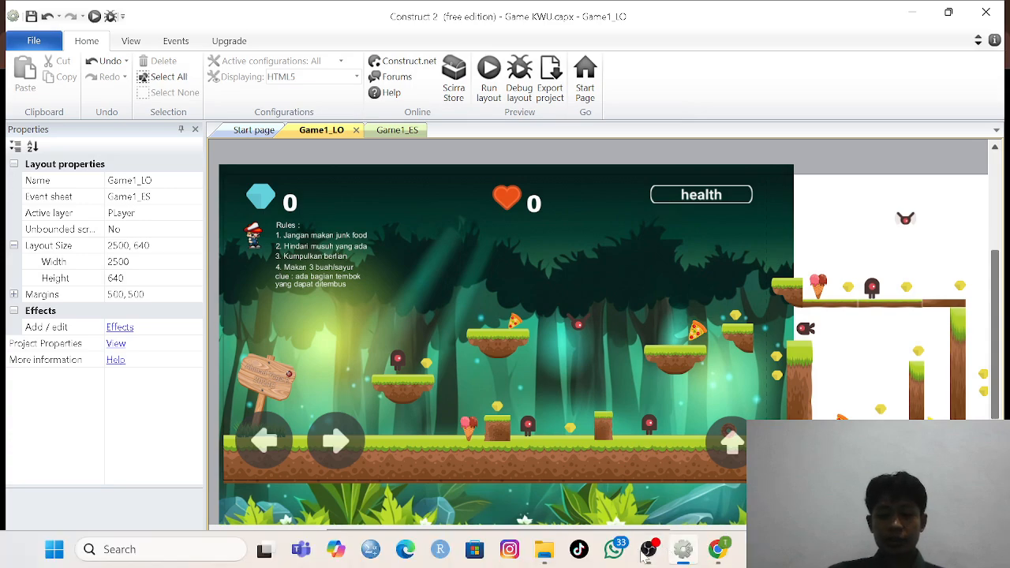
pyautogui.click(543, 552)
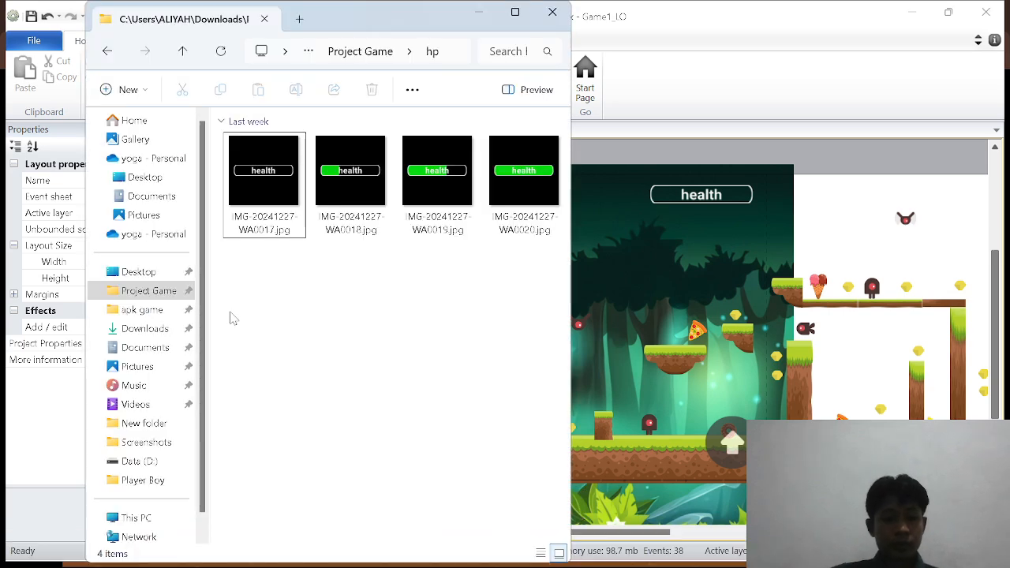
pyautogui.click(134, 291)
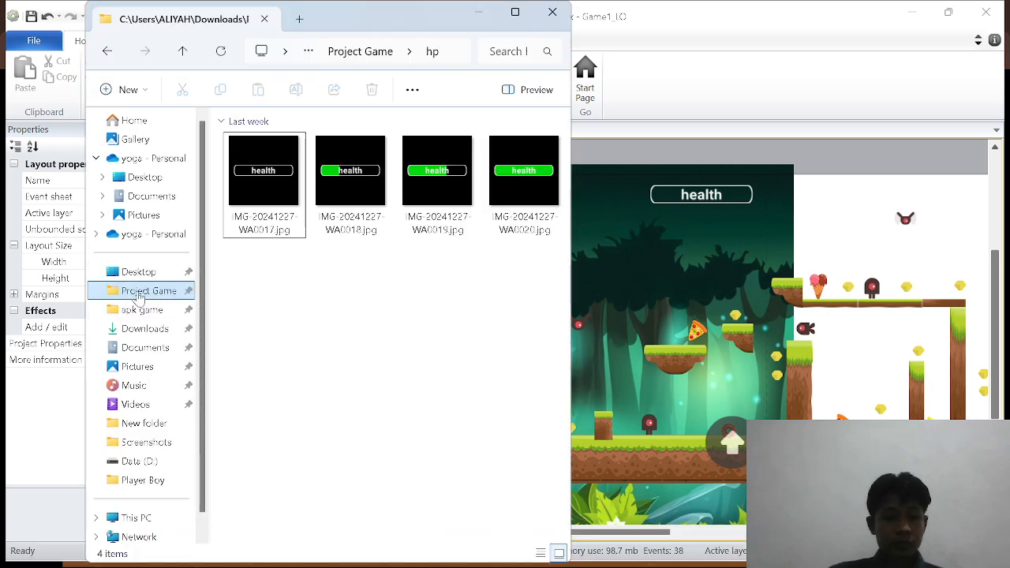
pyautogui.click(142, 308)
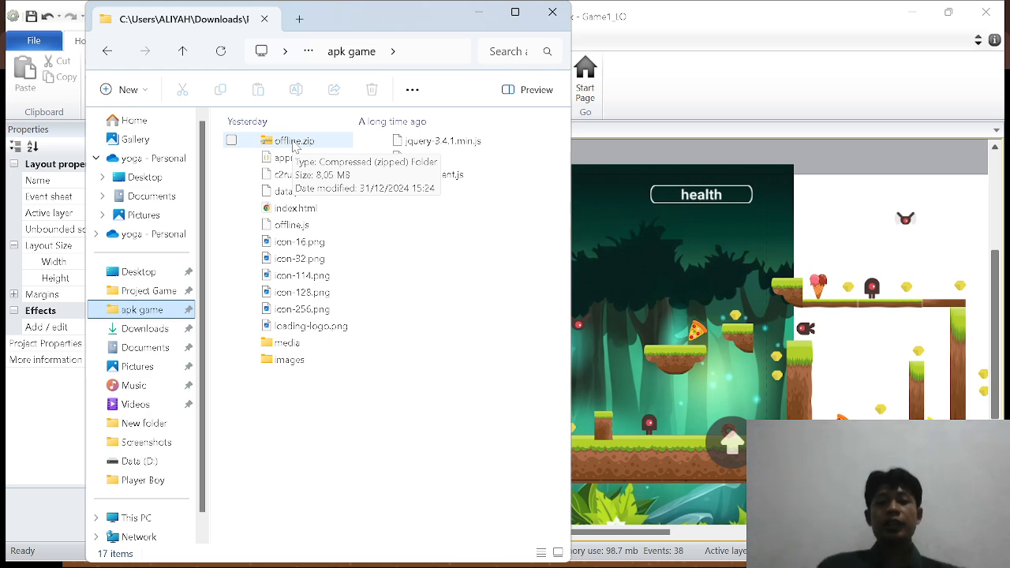
pyautogui.click(483, 13)
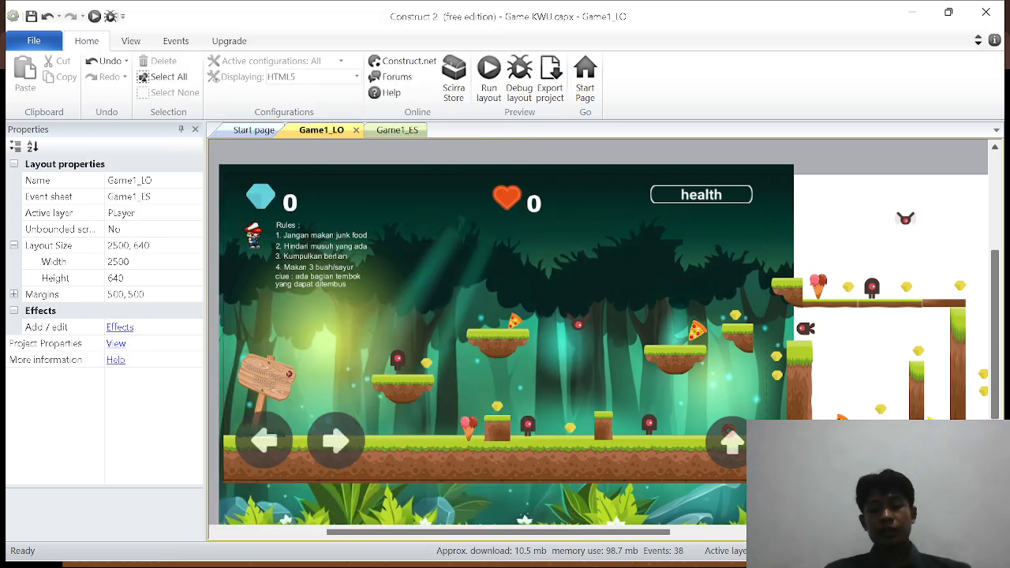
pyautogui.hscroll(-1, 610, 331)
pyautogui.hscroll(2, 610, 331)
pyautogui.scroll(-1, 610, 331)
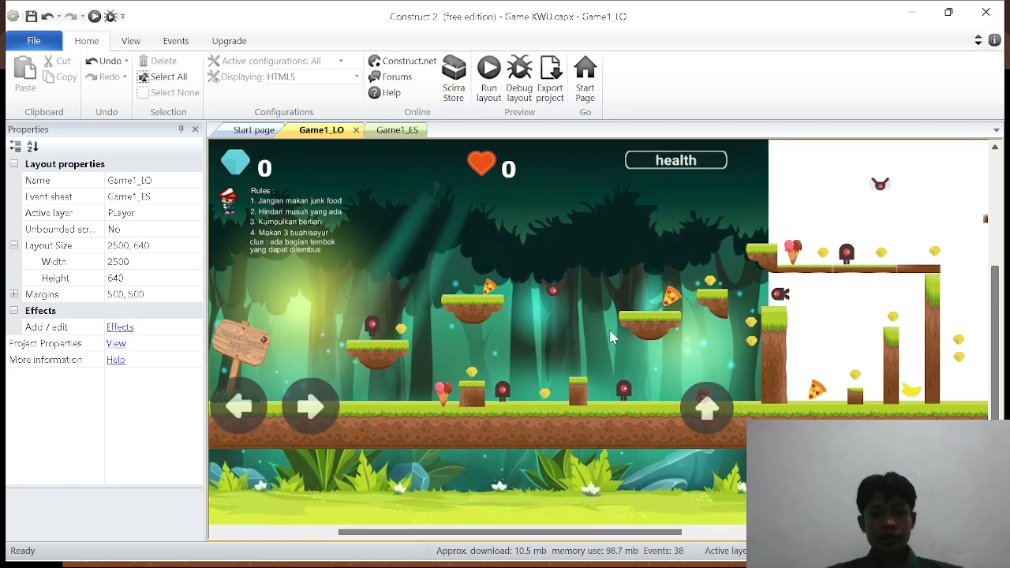
pyautogui.scroll(2, 609, 337)
pyautogui.hscroll(-2, 610, 337)
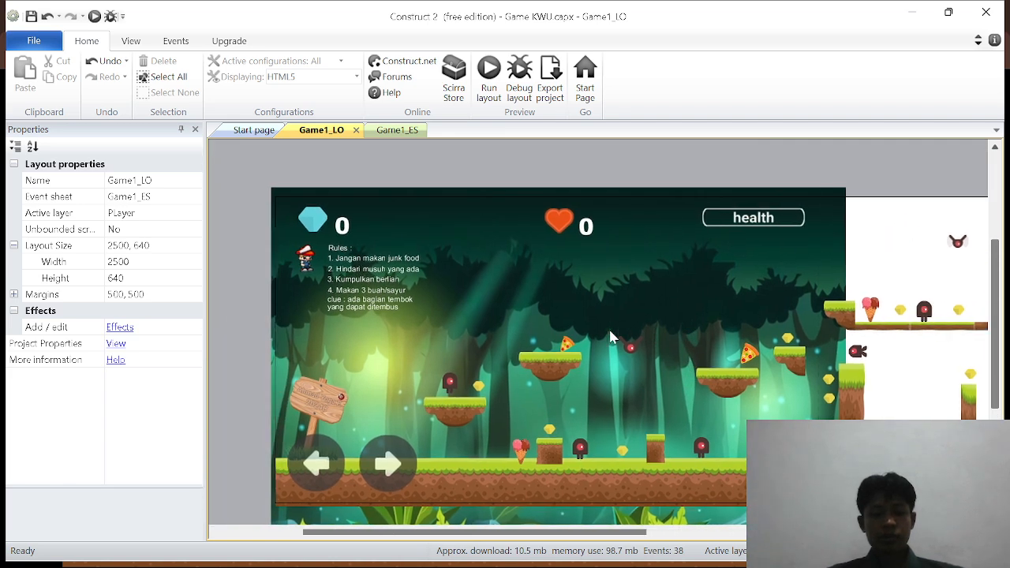
pyautogui.scroll(-1, 609, 337)
pyautogui.hscroll(1, 610, 337)
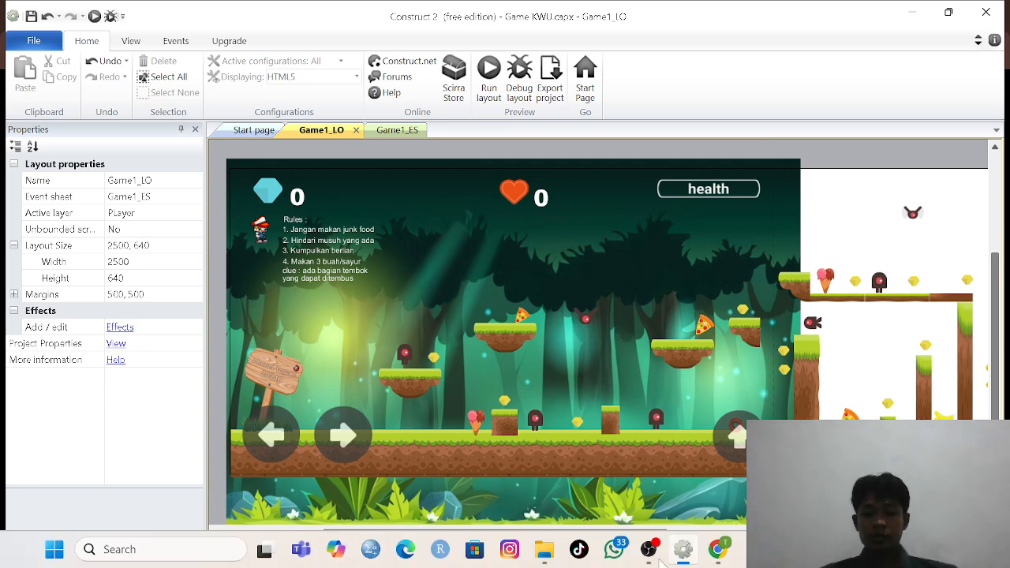
pyautogui.click(648, 551)
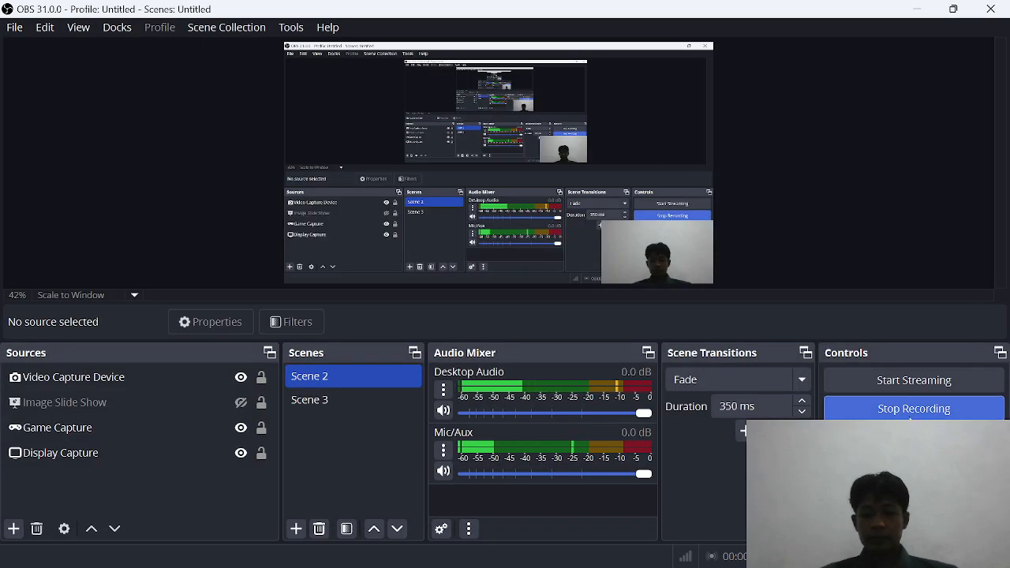